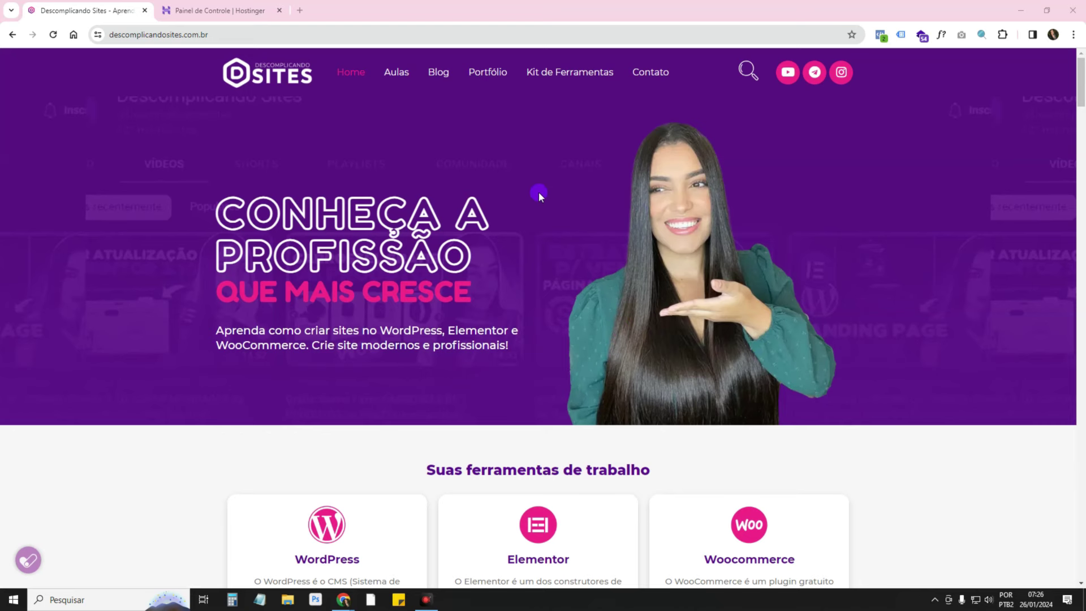
Browse the descomplicandosites.com.br home page and its Aulas and Kit de Ferramentas pages to check that they load
{"action": "scroll", "coordinate": [532, 198], "scroll_direction": "down", "scroll_amount": 7}
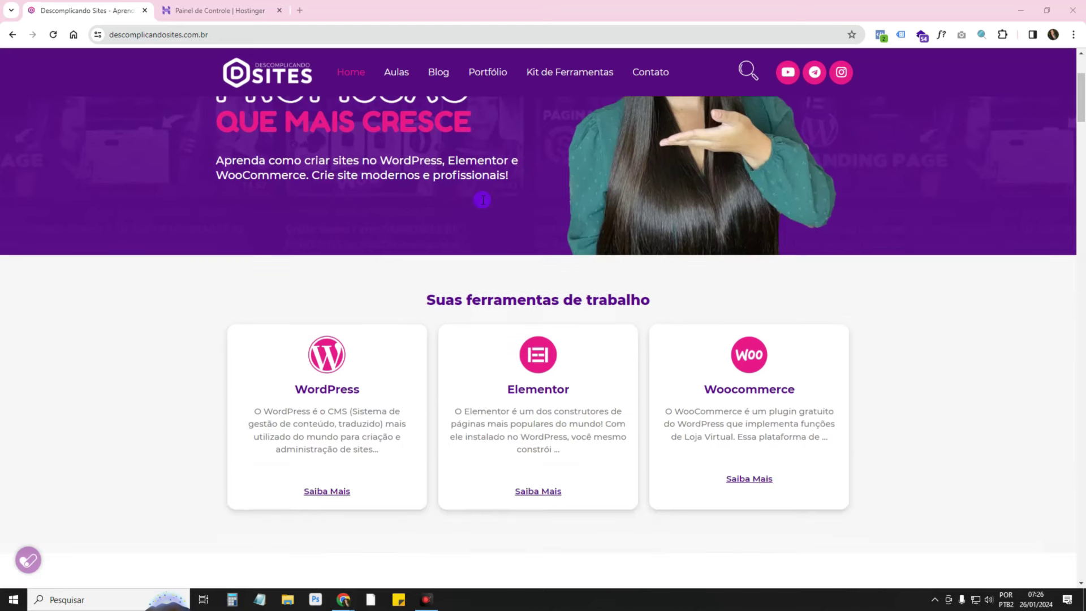
{"action": "scroll", "coordinate": [482, 203], "scroll_direction": "down", "scroll_amount": 6}
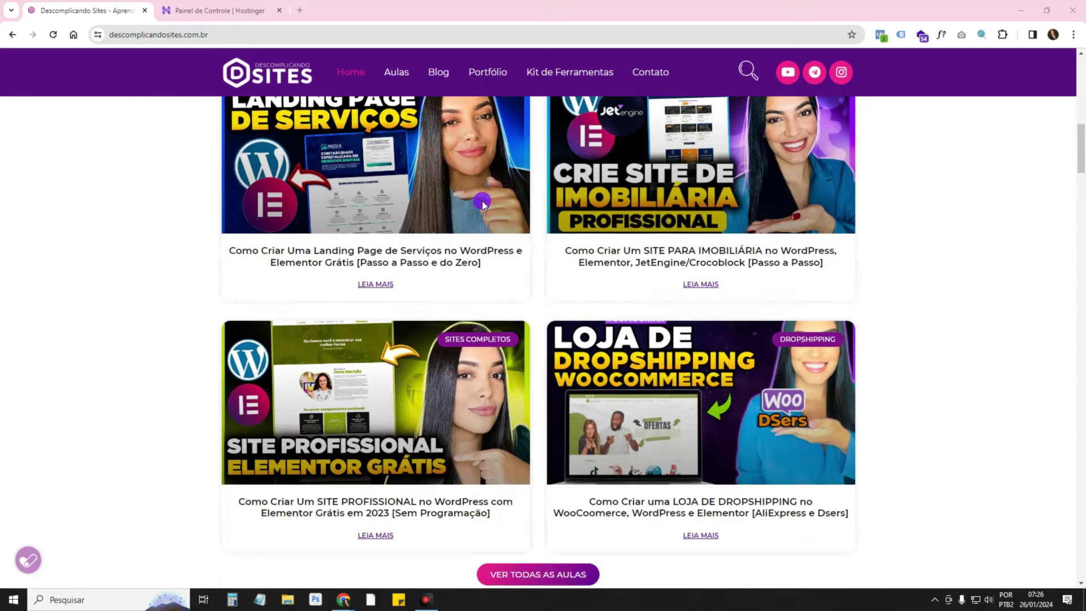
{"action": "scroll", "coordinate": [482, 203], "scroll_direction": "up", "scroll_amount": 12}
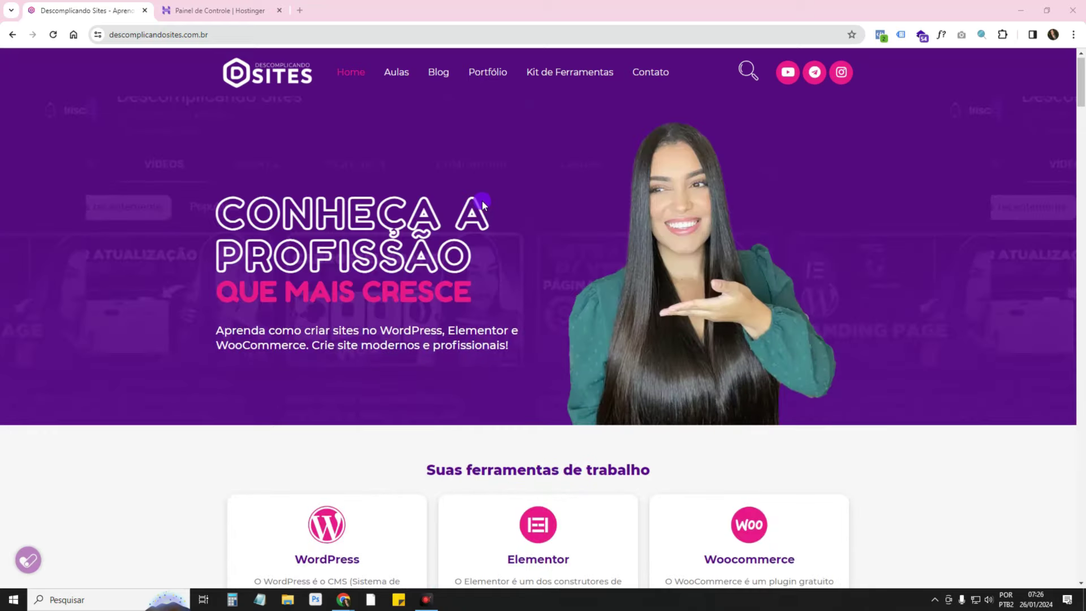
{"action": "left_click", "coordinate": [402, 82]}
{"action": "left_click", "coordinate": [581, 74]}
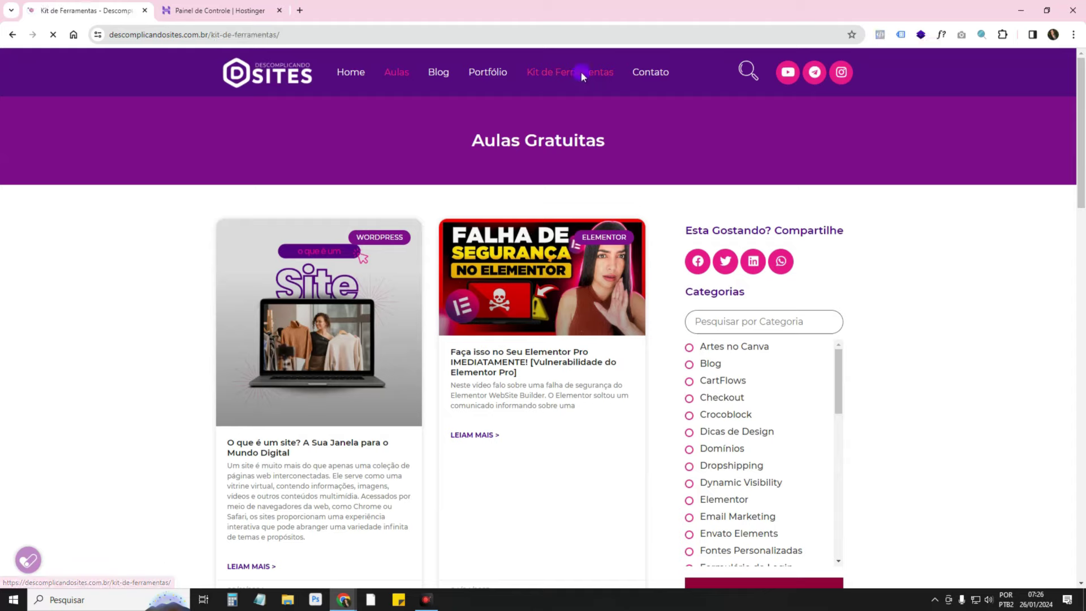
{"action": "scroll", "coordinate": [898, 207], "scroll_direction": "down", "scroll_amount": 6}
{"action": "scroll", "coordinate": [897, 204], "scroll_direction": "up", "scroll_amount": 6}
{"action": "scroll", "coordinate": [897, 204], "scroll_direction": "down", "scroll_amount": 10}
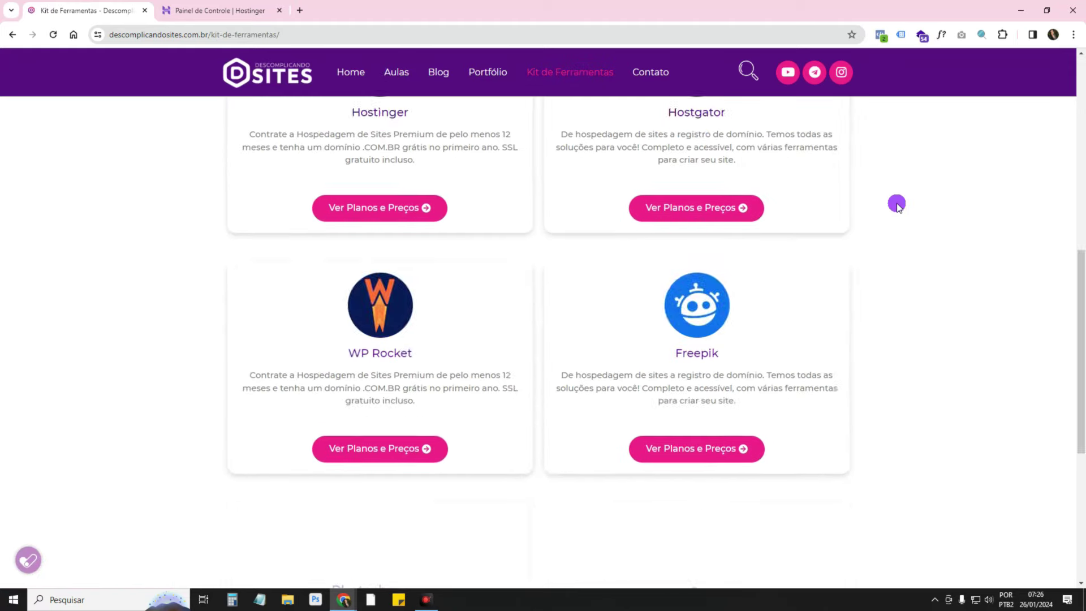
{"action": "scroll", "coordinate": [368, 289], "scroll_direction": "up", "scroll_amount": 3}
{"action": "scroll", "coordinate": [368, 290], "scroll_direction": "up", "scroll_amount": 5}
Switch to the incognito browser window and reload the site's wp-login.php page
{"action": "mouse_move", "coordinate": [344, 599]}
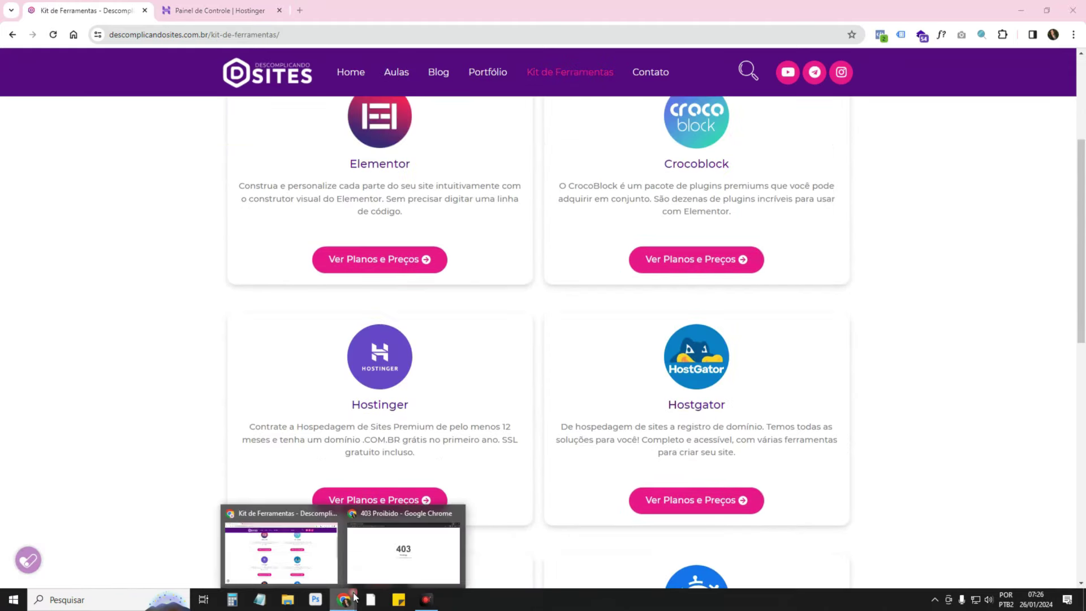
{"action": "left_click", "coordinate": [377, 566]}
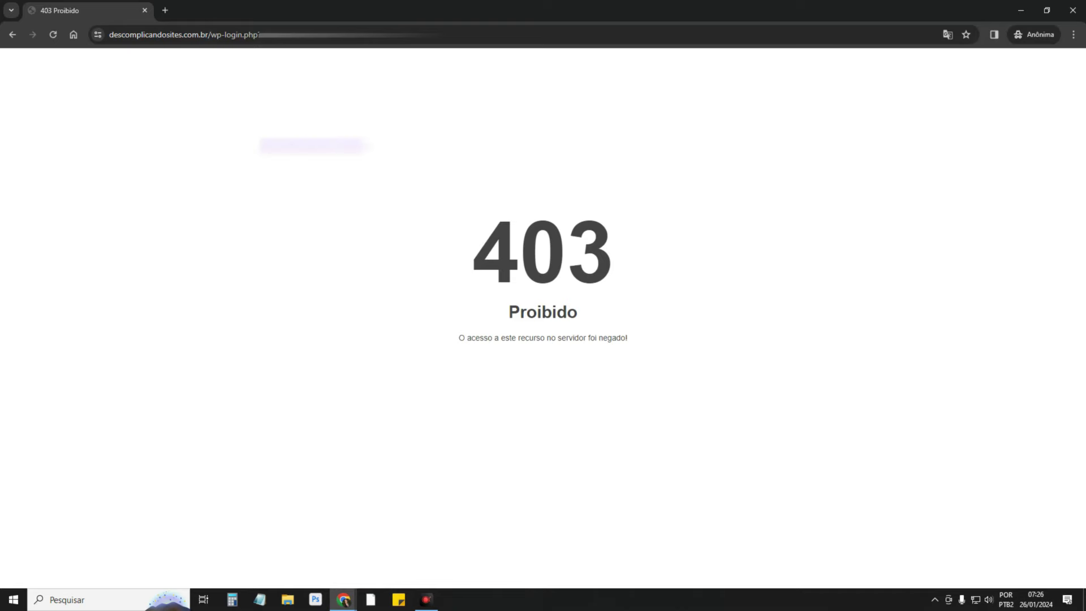
{"action": "left_click", "coordinate": [53, 35]}
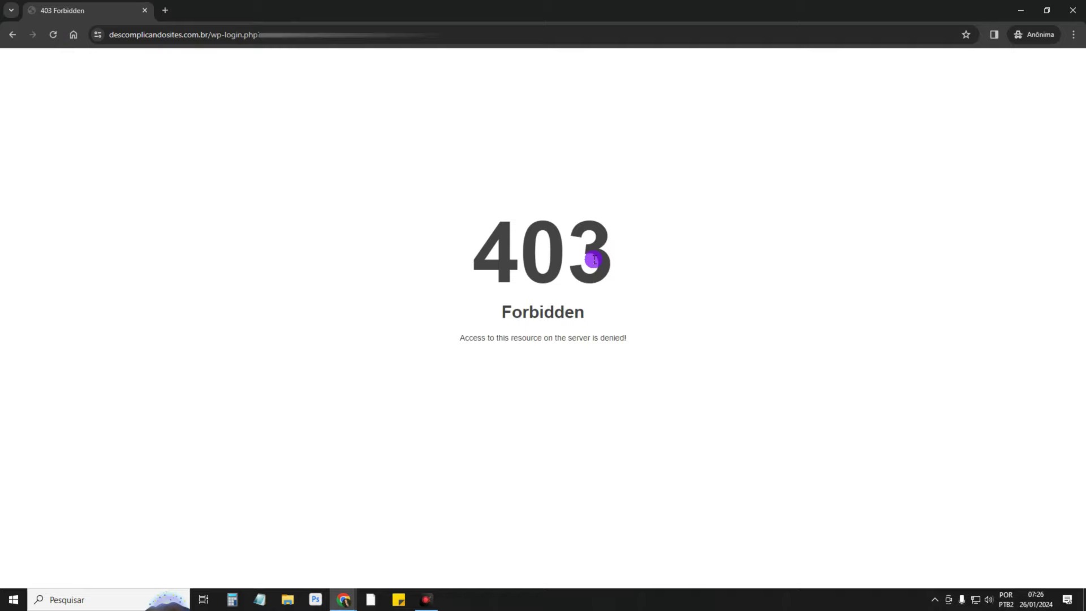
Load descomplicandosites.com.br in the incognito window and review the home page down to its footer
{"action": "left_click_drag", "start_coordinate": [245, 35], "coordinate": [570, 1]}
{"action": "key", "text": "BackSpace"}
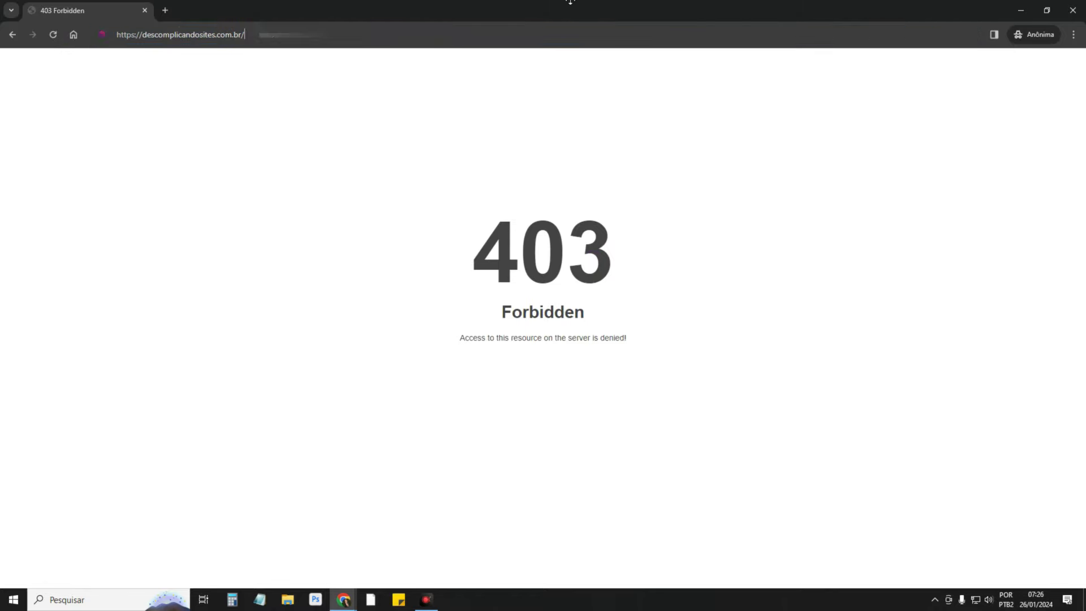
{"action": "key", "text": "Return"}
{"action": "scroll", "coordinate": [743, 178], "scroll_direction": "down", "scroll_amount": 10}
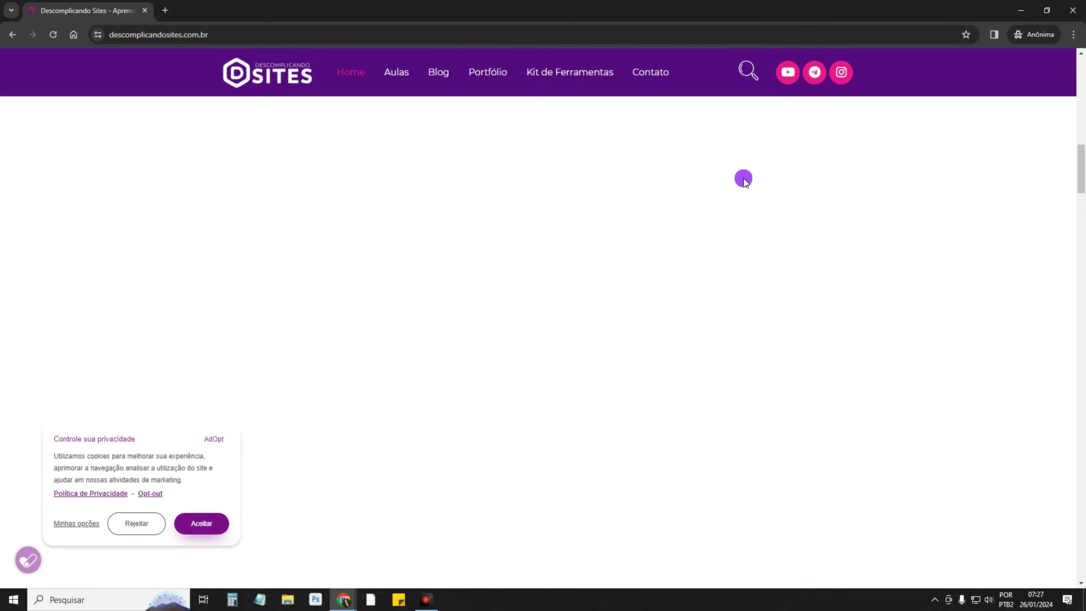
{"action": "scroll", "coordinate": [633, 330], "scroll_direction": "down", "scroll_amount": 10}
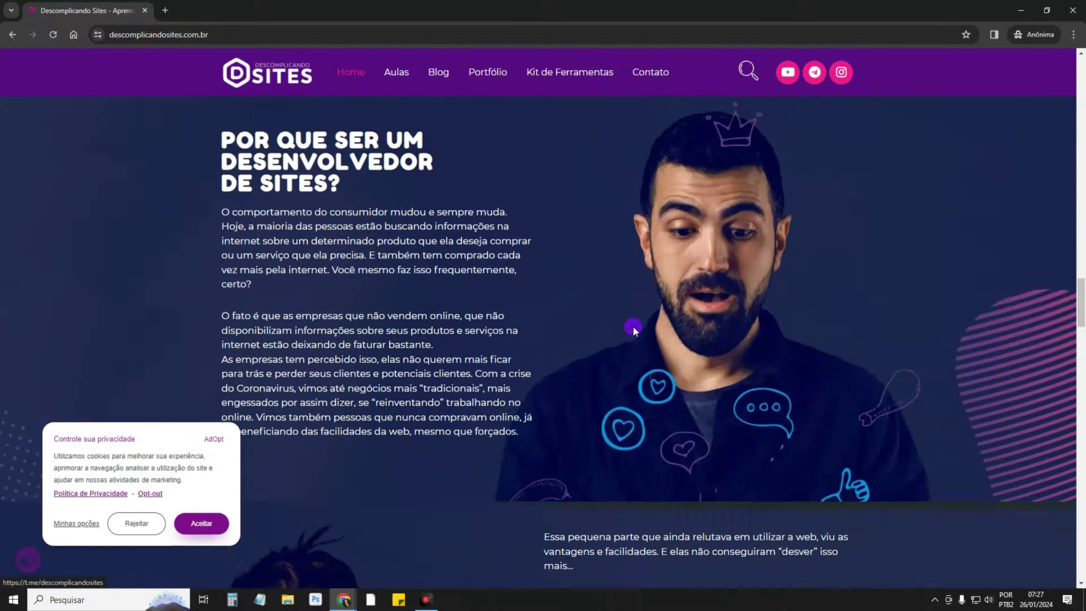
{"action": "scroll", "coordinate": [562, 325], "scroll_direction": "down", "scroll_amount": 15}
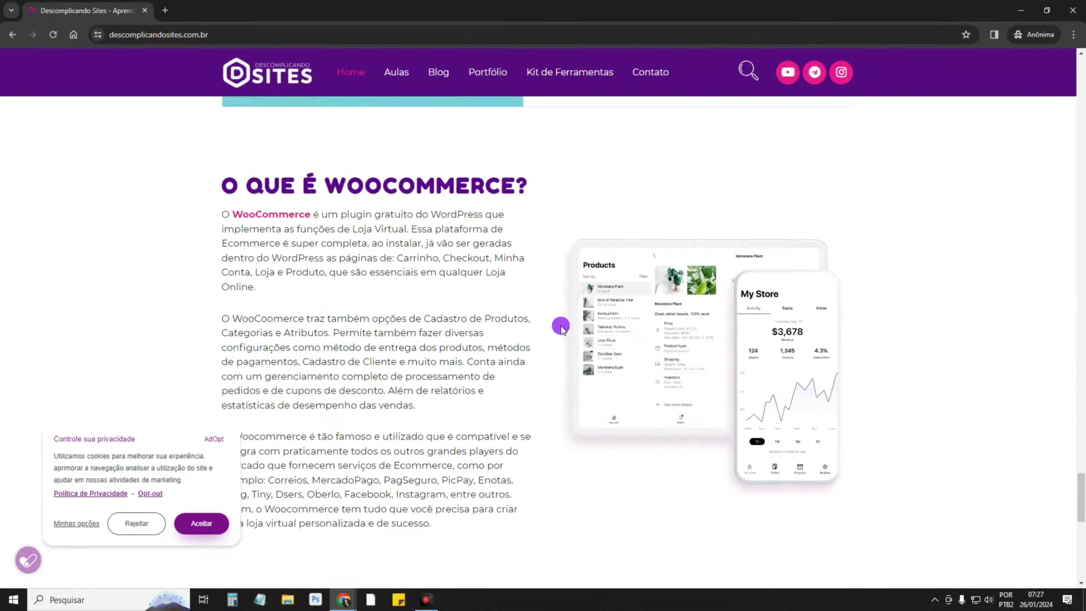
{"action": "scroll", "coordinate": [561, 327], "scroll_direction": "down", "scroll_amount": 10}
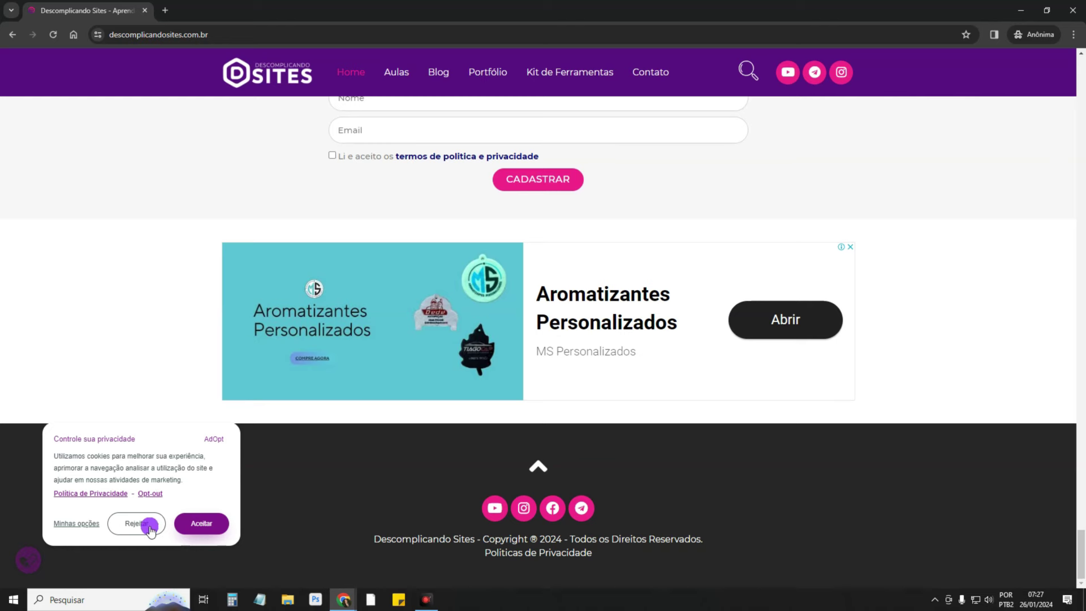
Reject the site's cookies and close the incognito window
{"action": "left_click", "coordinate": [149, 525]}
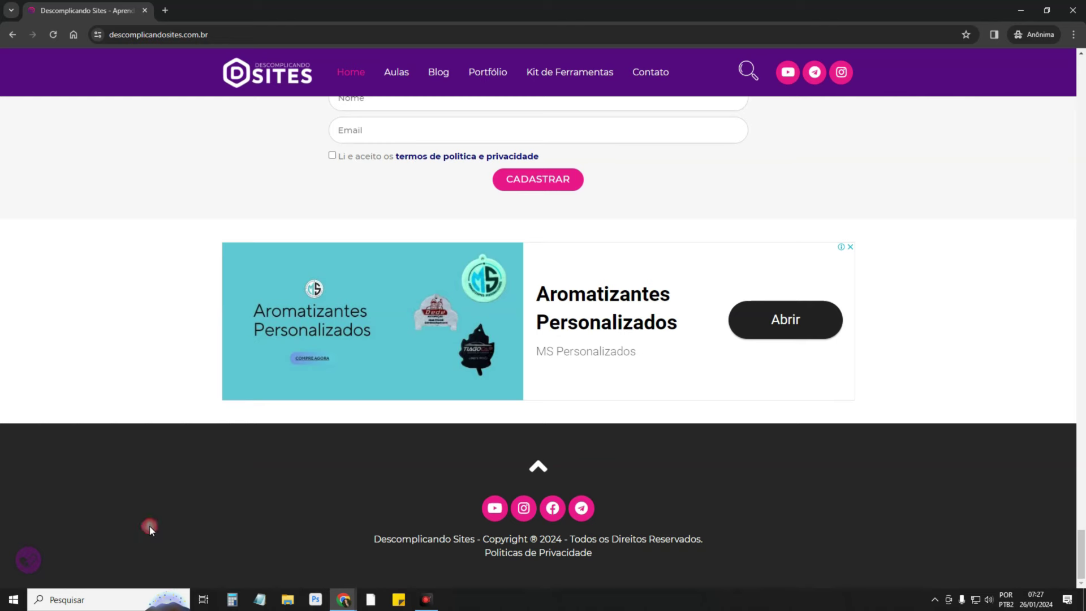
{"action": "left_click", "coordinate": [1073, 10]}
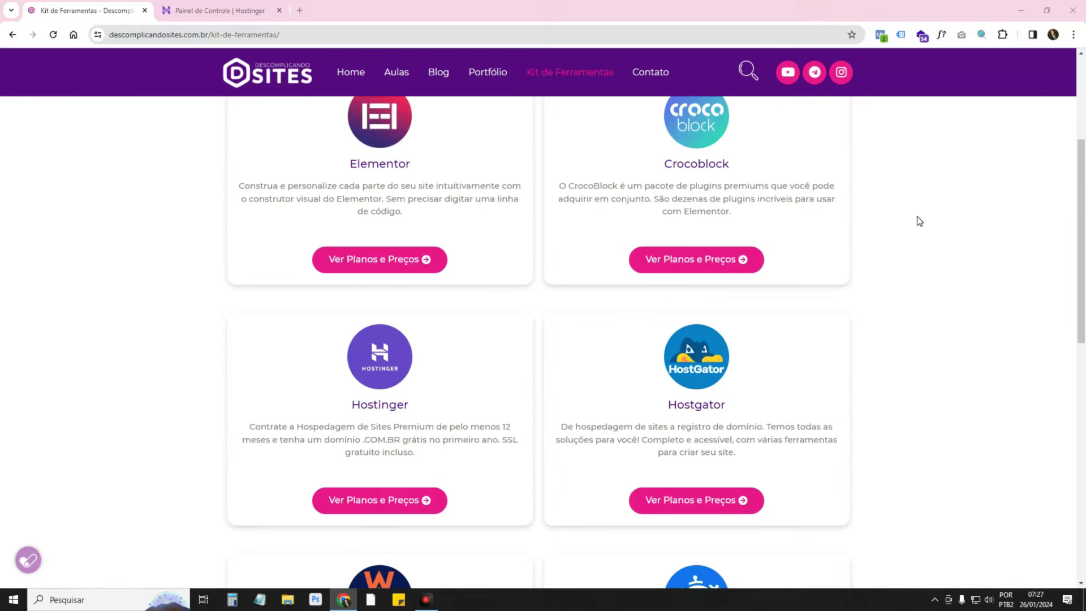
Open Gerenciamento de Cache among the advanced Hostinger settings of cursonailpro.com.br and enable Cache Automático
{"action": "left_click", "coordinate": [179, 14]}
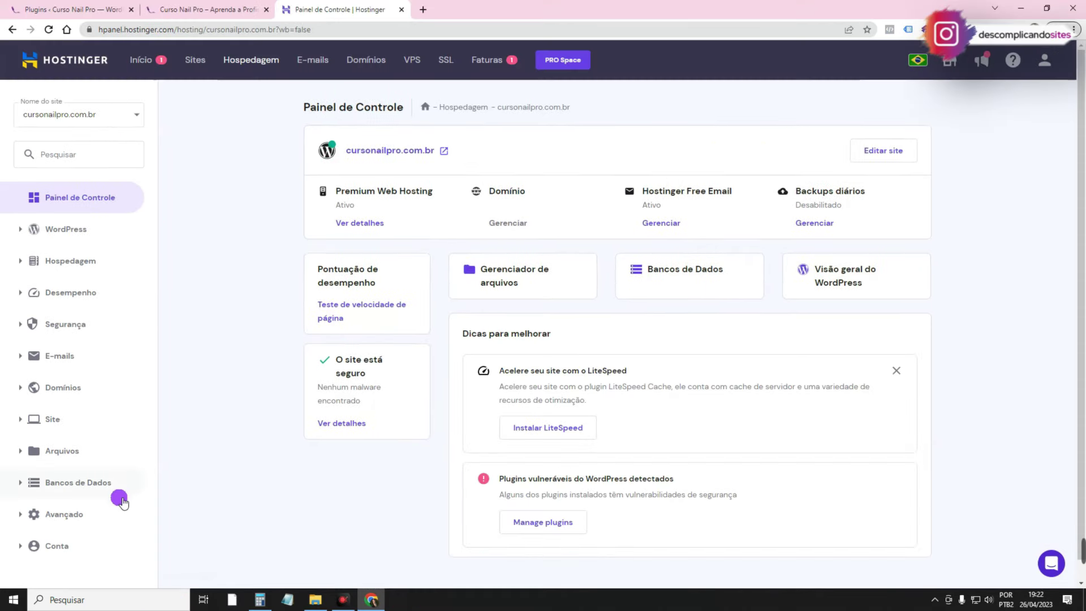
{"action": "left_click", "coordinate": [93, 516]}
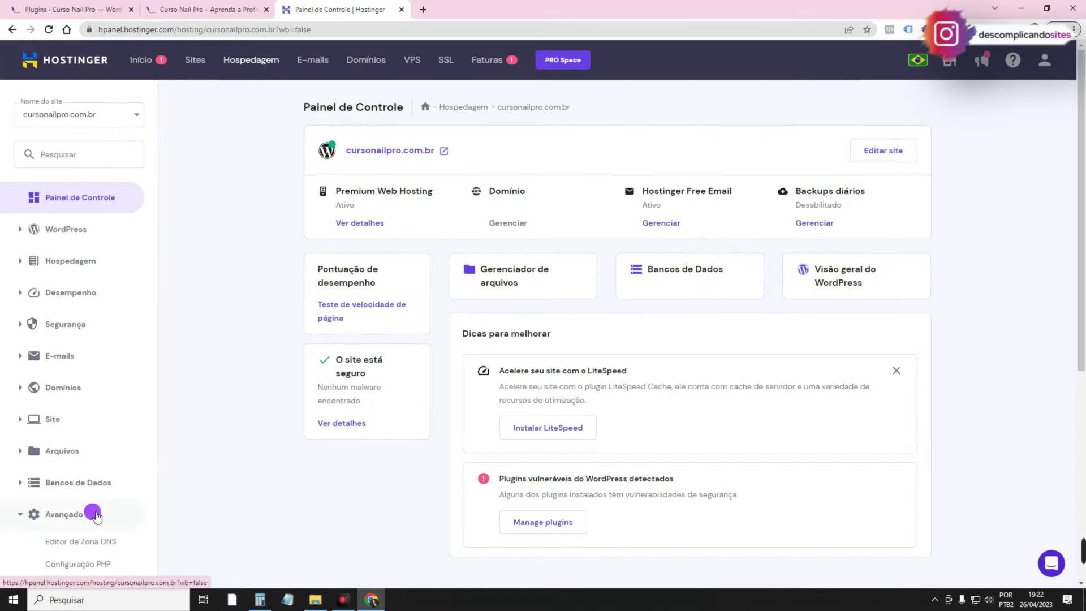
{"action": "scroll", "coordinate": [91, 512], "scroll_direction": "down", "scroll_amount": 3}
{"action": "scroll", "coordinate": [115, 509], "scroll_direction": "down", "scroll_amount": 2}
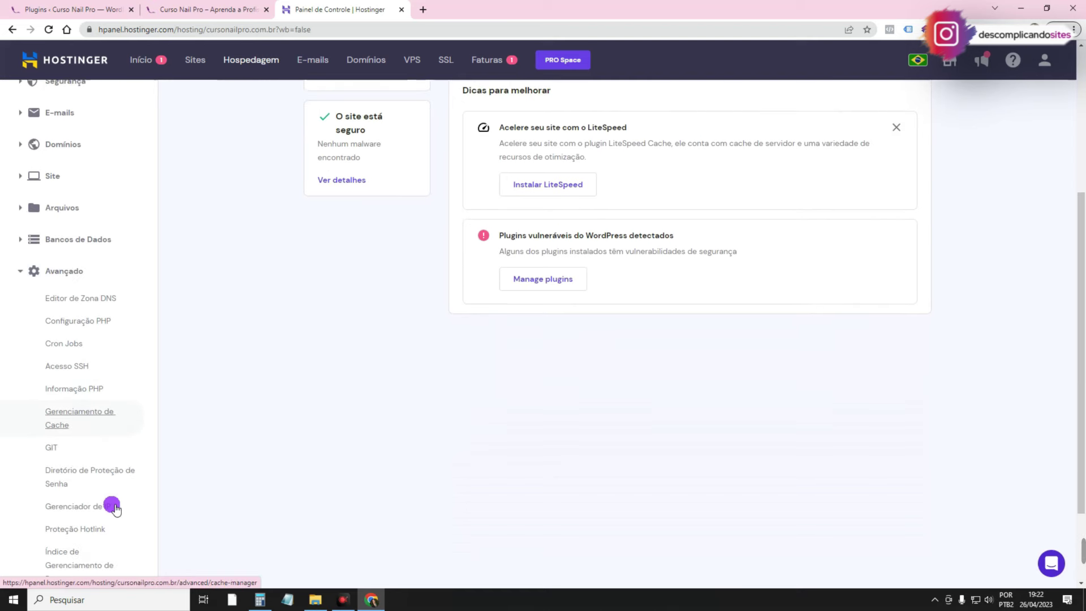
{"action": "left_click", "coordinate": [60, 386]}
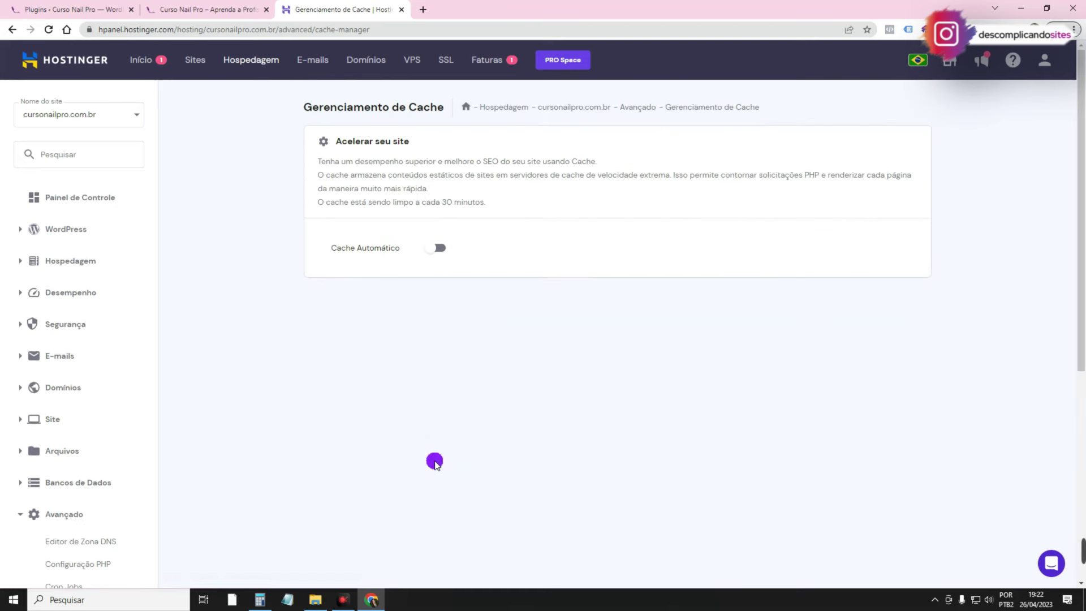
{"action": "left_click", "coordinate": [439, 248]}
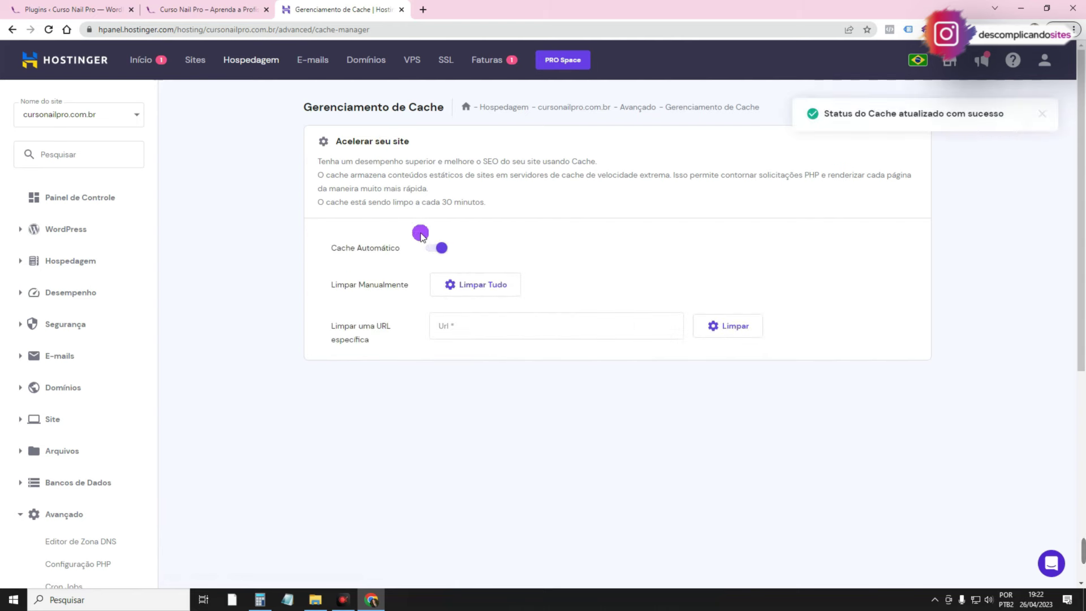
Clear the site's entire cache manually and activate the URL entry for clearing one specific page
{"action": "left_click", "coordinate": [496, 287]}
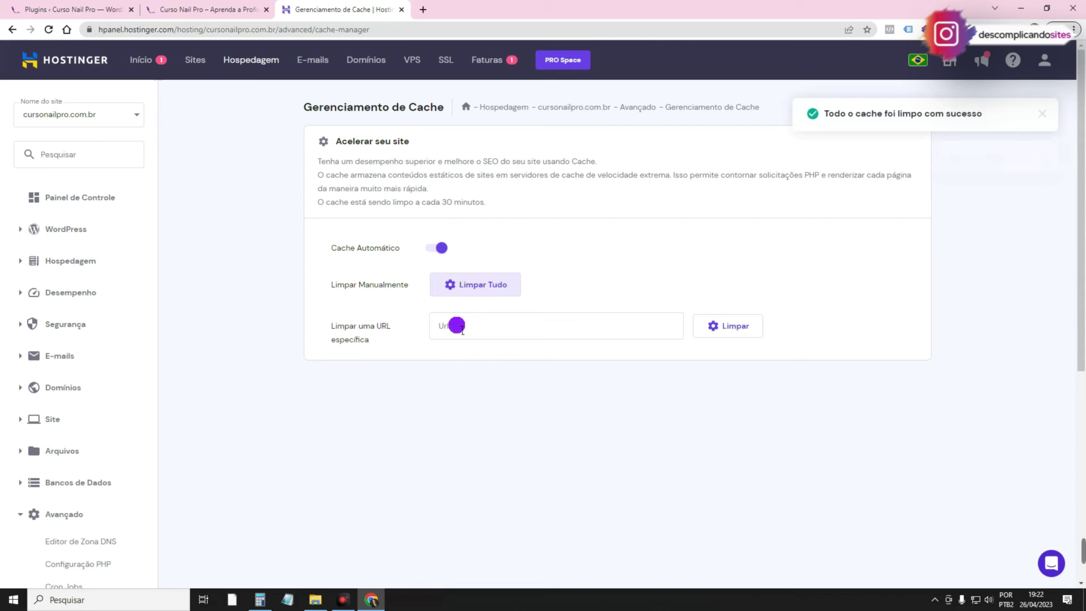
{"action": "left_click", "coordinate": [457, 325]}
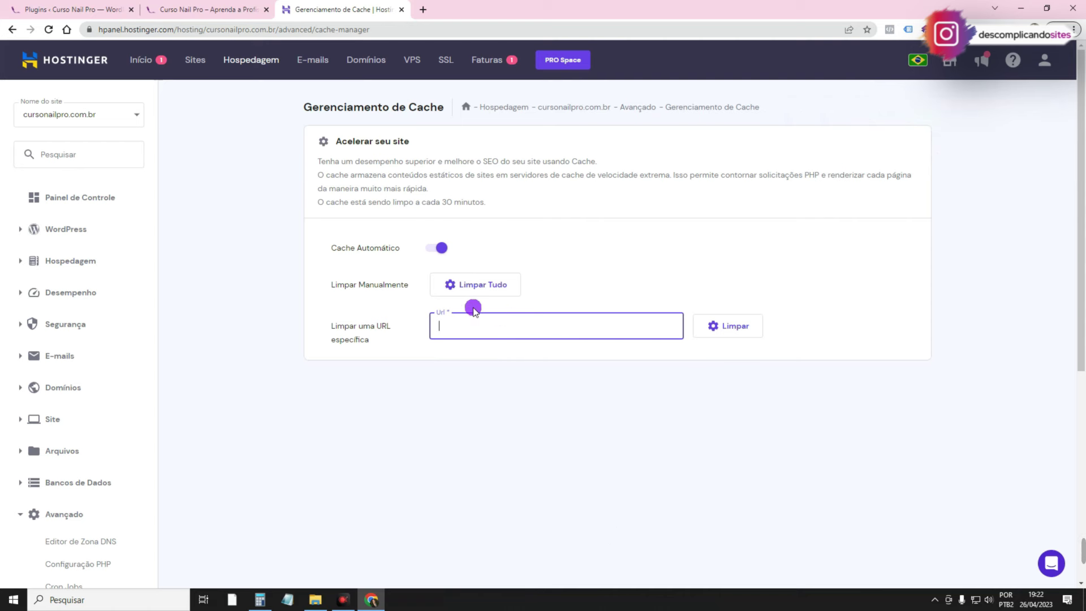
Open the WordPress Visão geral of cursonailpro.com.br and clear its cache with Liberar Cache
{"action": "left_click", "coordinate": [39, 229]}
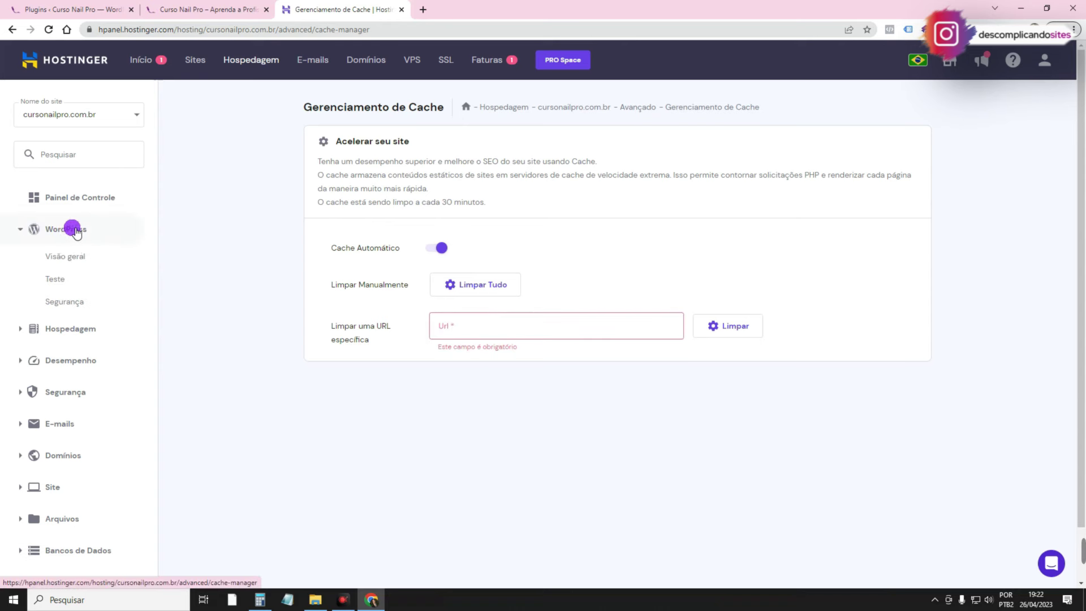
{"action": "left_click", "coordinate": [68, 256]}
{"action": "scroll", "coordinate": [284, 309], "scroll_direction": "down", "scroll_amount": 2}
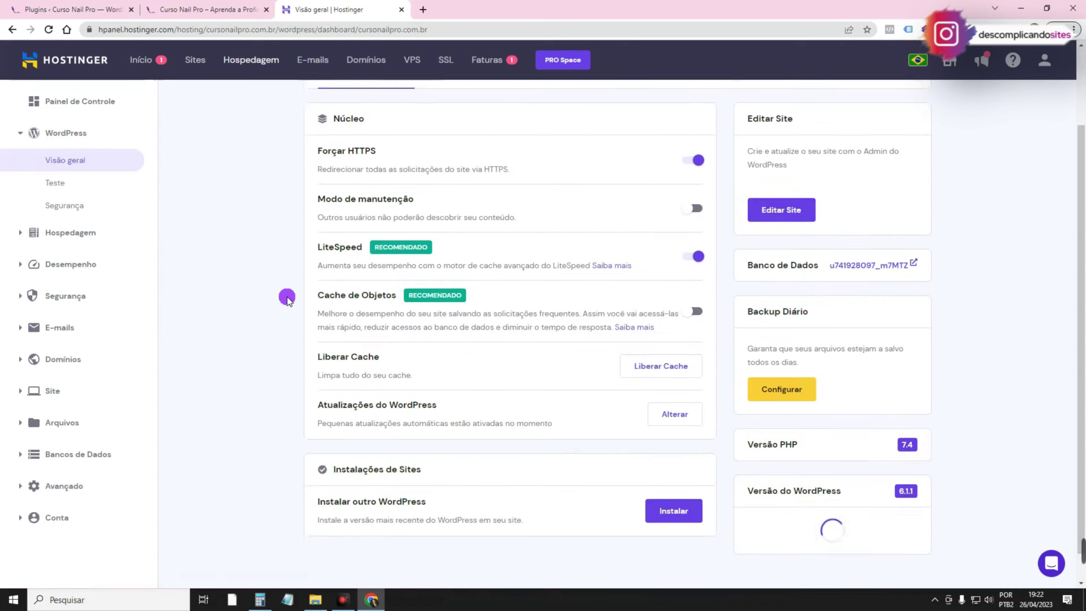
{"action": "left_click", "coordinate": [675, 357]}
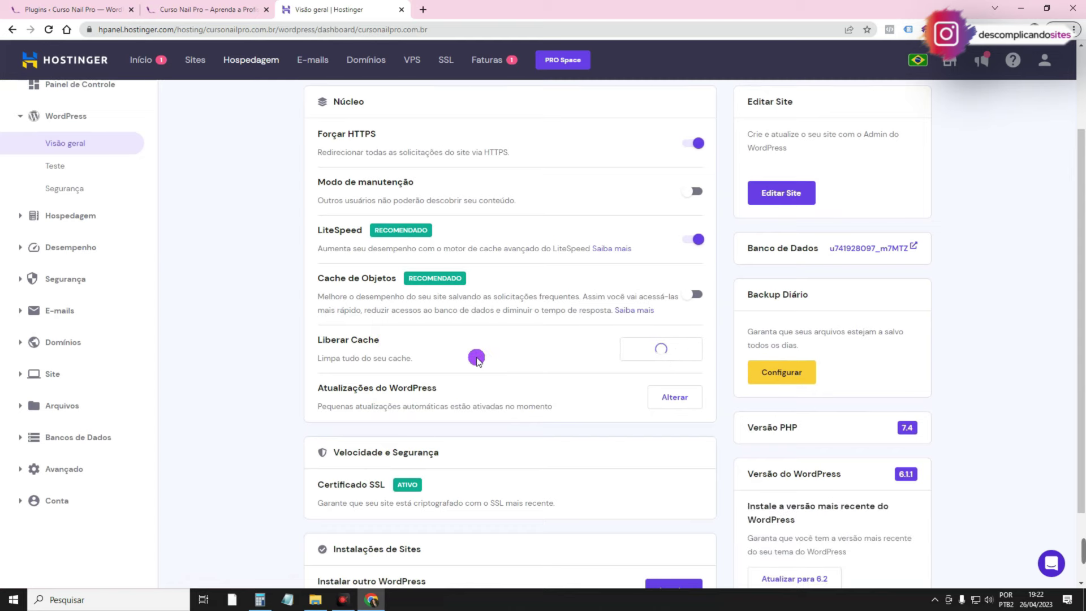
Check the home and Contato pages of descomplicandosites.com.br by viewing their content
{"action": "scroll", "coordinate": [429, 242], "scroll_direction": "down", "scroll_amount": 20}
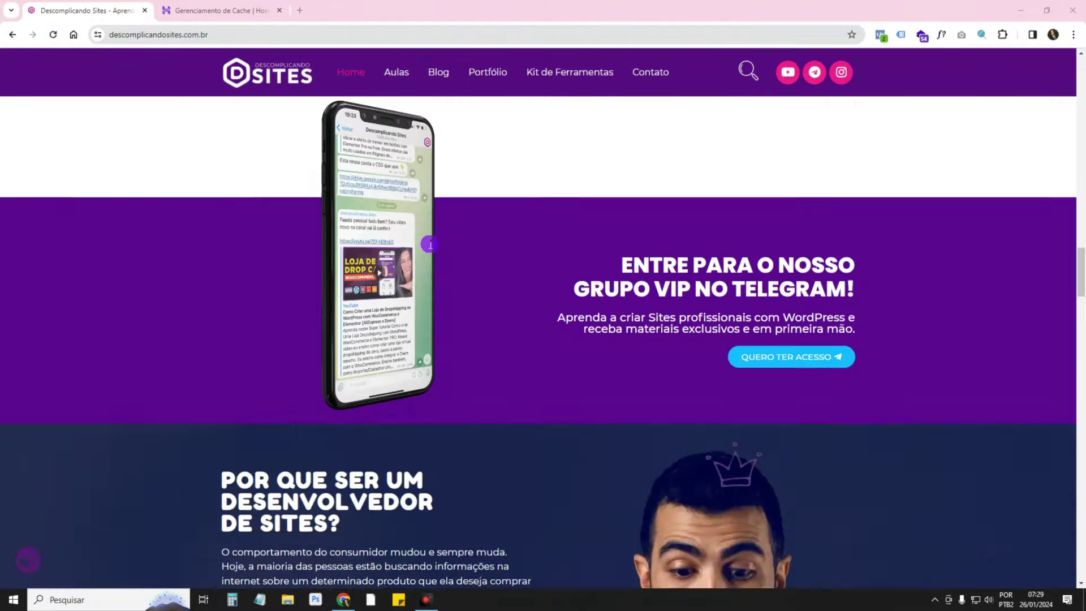
{"action": "scroll", "coordinate": [430, 245], "scroll_direction": "down", "scroll_amount": 10}
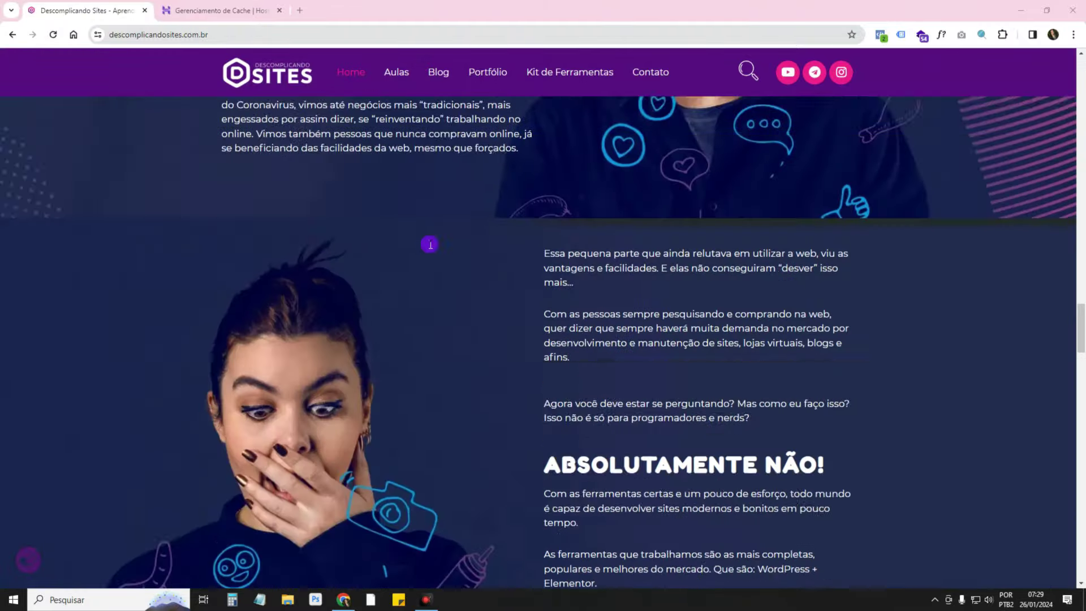
{"action": "left_click", "coordinate": [650, 72]}
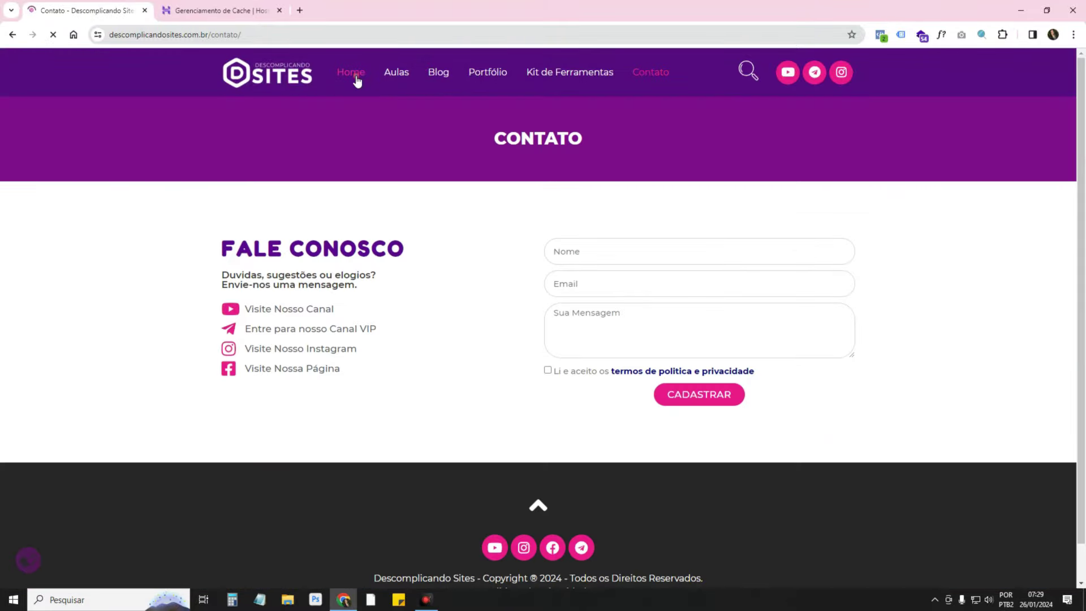
{"action": "left_click", "coordinate": [355, 75]}
{"action": "scroll", "coordinate": [195, 136], "scroll_direction": "down", "scroll_amount": 10}
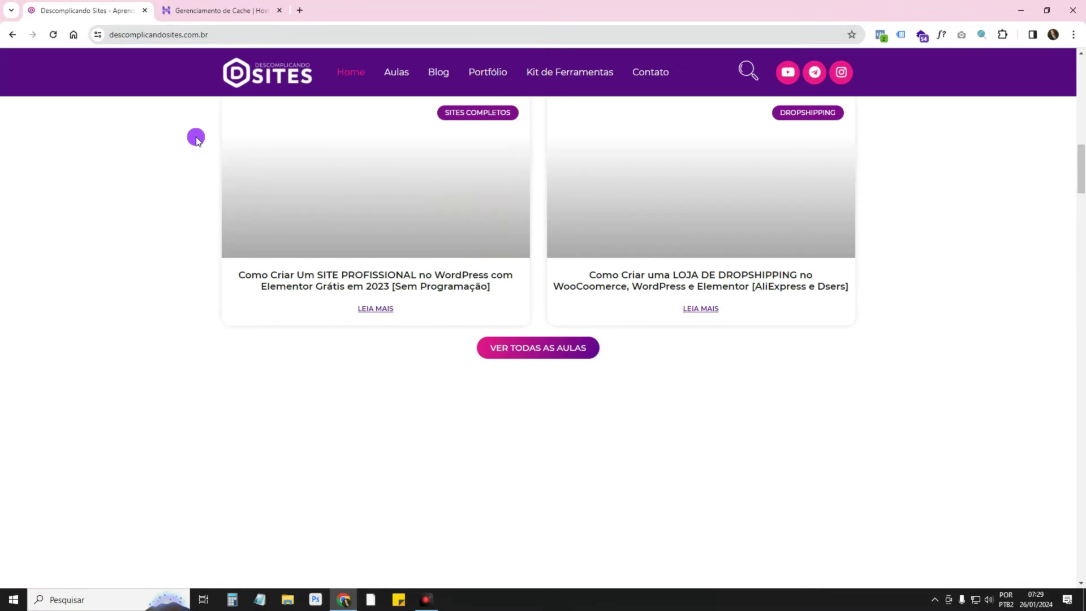
{"action": "scroll", "coordinate": [196, 137], "scroll_direction": "down", "scroll_amount": 10}
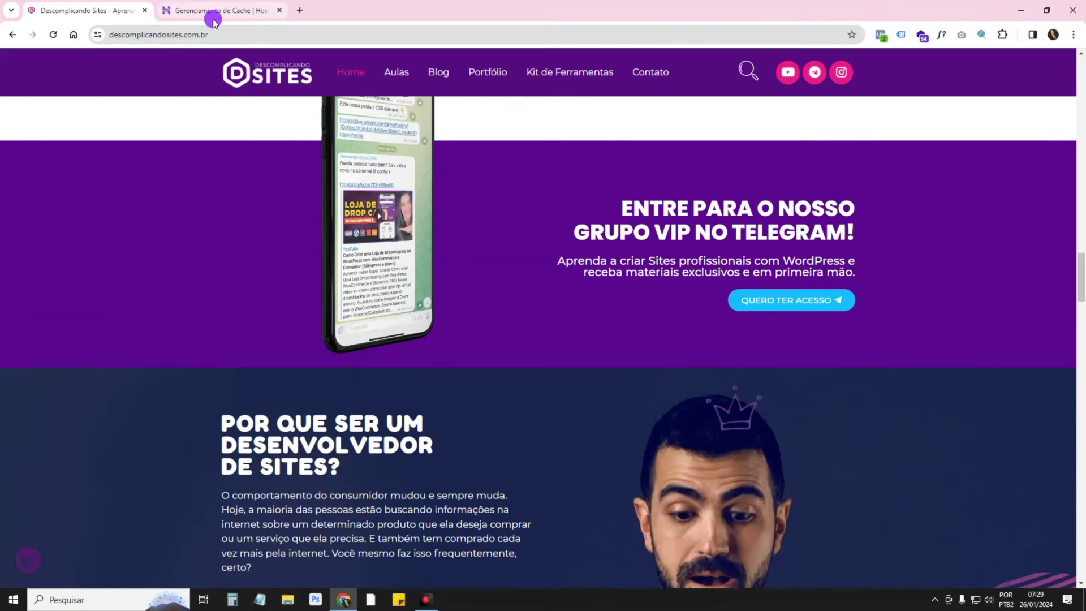
Examine the installed themes and plugins and their vulnerability status on the WordPress Segurança page in Hostinger
{"action": "left_click", "coordinate": [213, 17]}
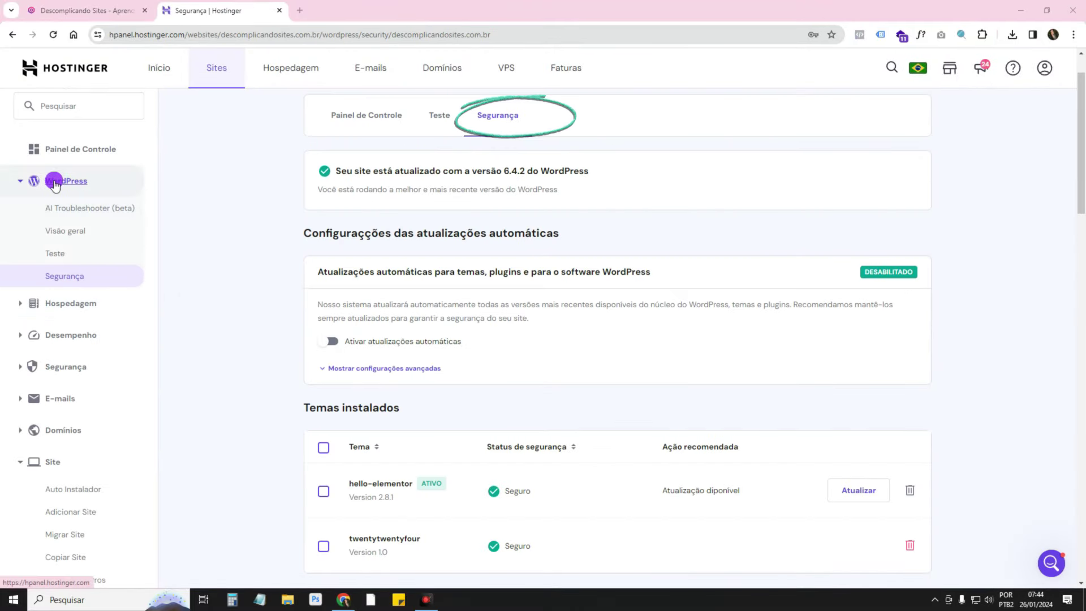
{"action": "scroll", "coordinate": [713, 286], "scroll_direction": "down", "scroll_amount": 8}
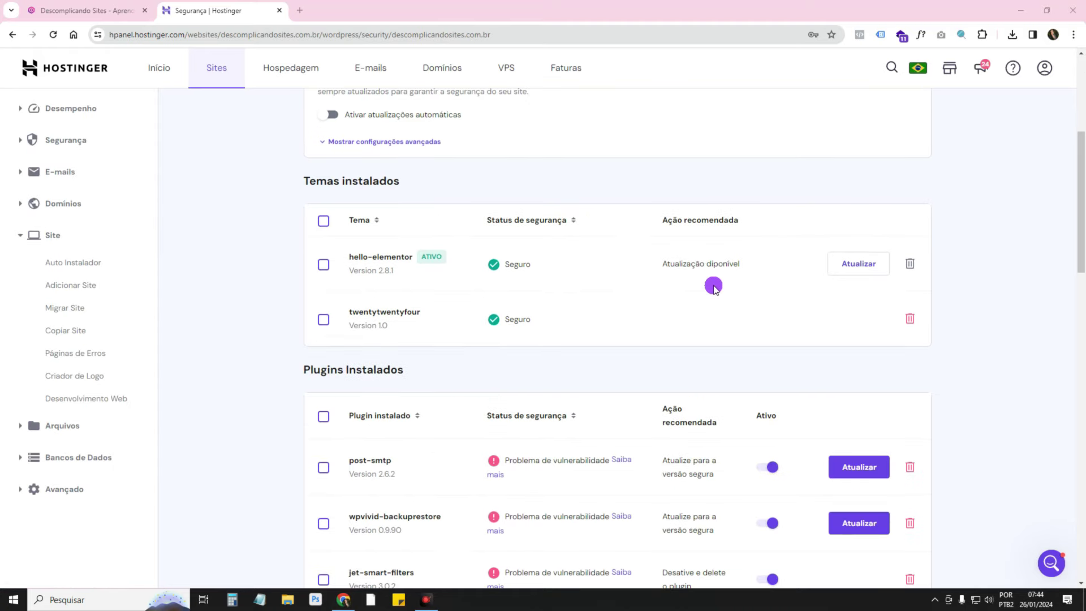
{"action": "mouse_move", "coordinate": [494, 247]}
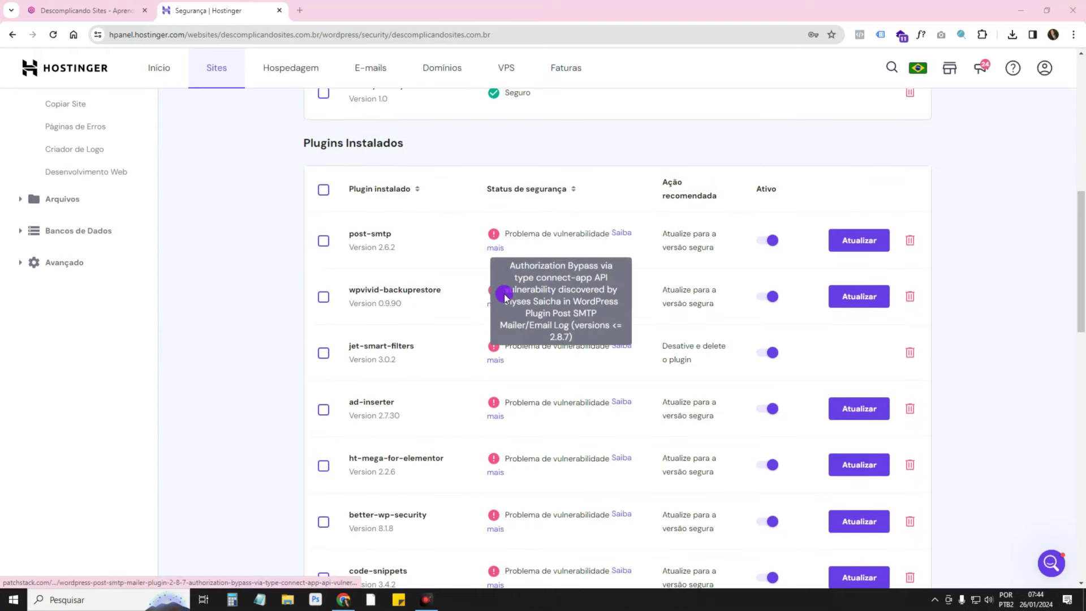
{"action": "scroll", "coordinate": [520, 368], "scroll_direction": "down", "scroll_amount": 1}
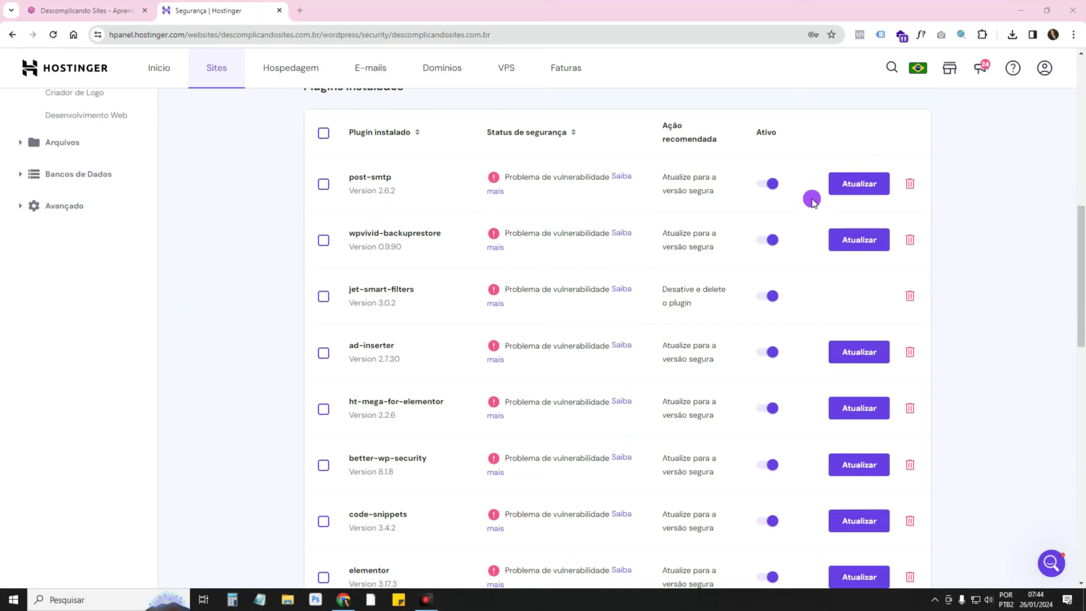
{"action": "scroll", "coordinate": [238, 235], "scroll_direction": "up", "scroll_amount": 9}
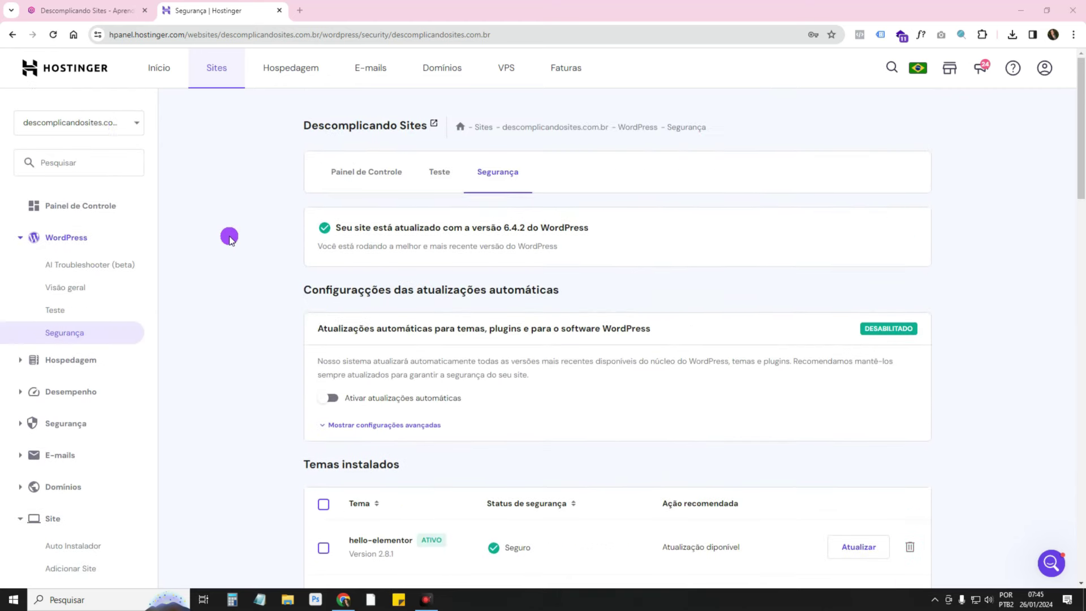
Open the malware details from the site's Painel de Controle and review the Detecção de Malware report and its timeline
{"action": "left_click", "coordinate": [382, 174]}
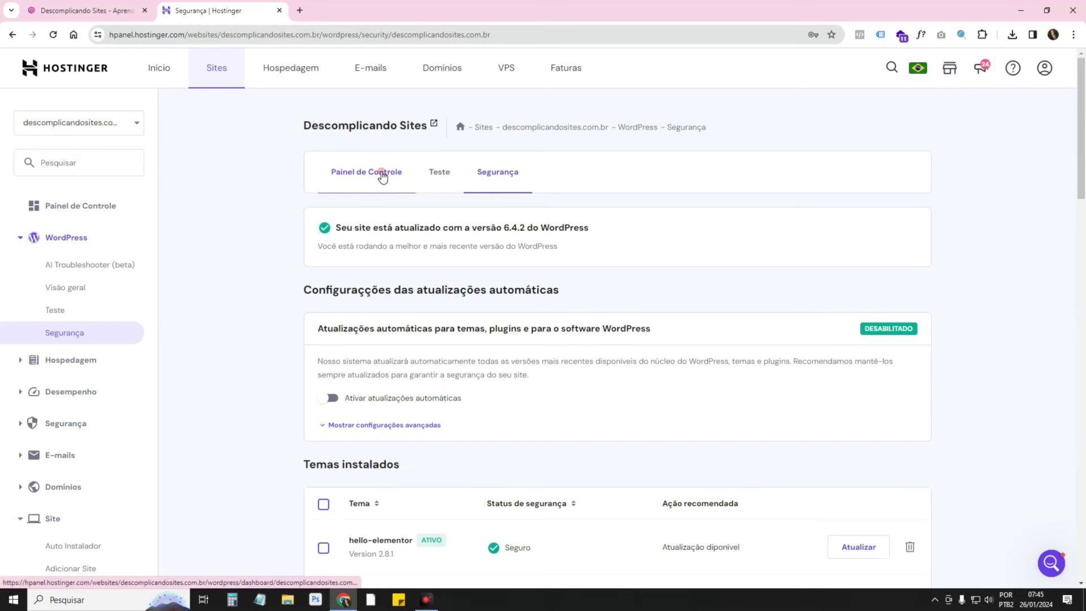
{"action": "left_click", "coordinate": [34, 214]}
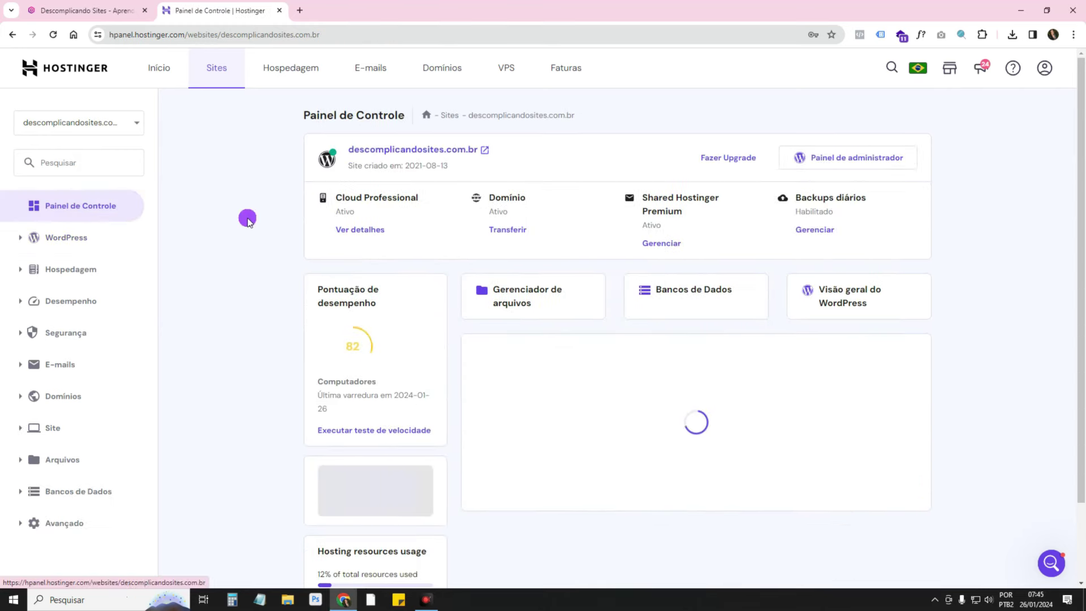
{"action": "scroll", "coordinate": [481, 368], "scroll_direction": "down", "scroll_amount": 2}
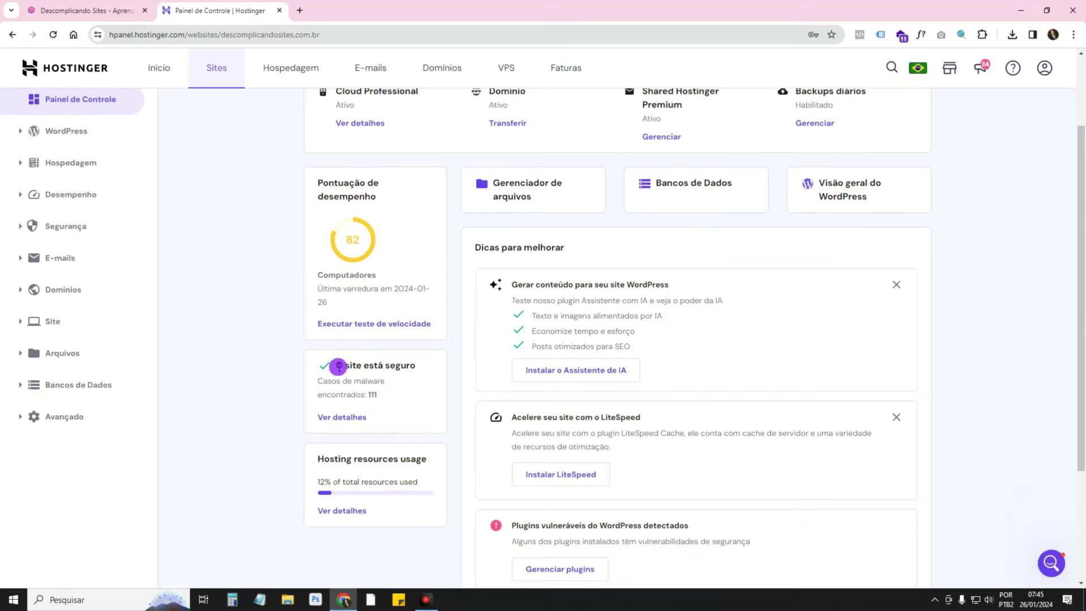
{"action": "left_click_drag", "start_coordinate": [338, 366], "coordinate": [414, 368]}
{"action": "left_click", "coordinate": [353, 418]}
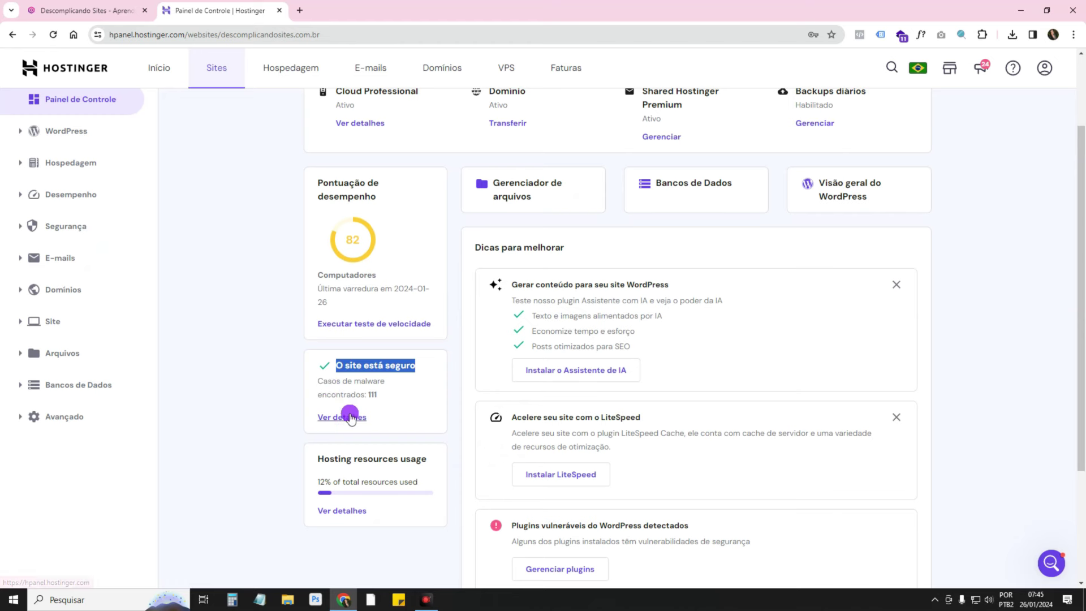
{"action": "left_click", "coordinate": [348, 415]}
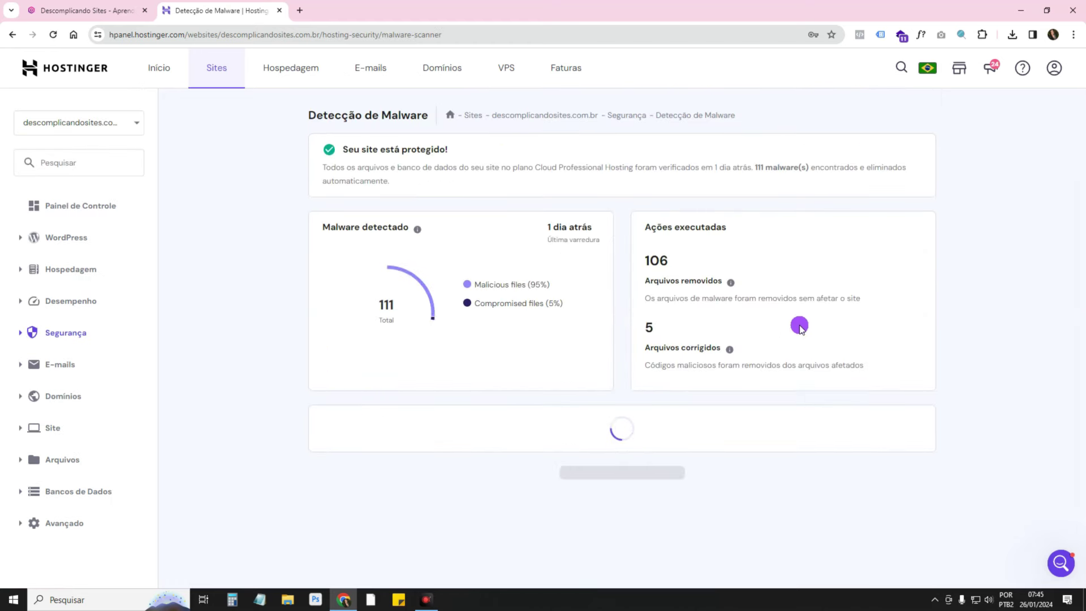
{"action": "scroll", "coordinate": [815, 312], "scroll_direction": "down", "scroll_amount": 2}
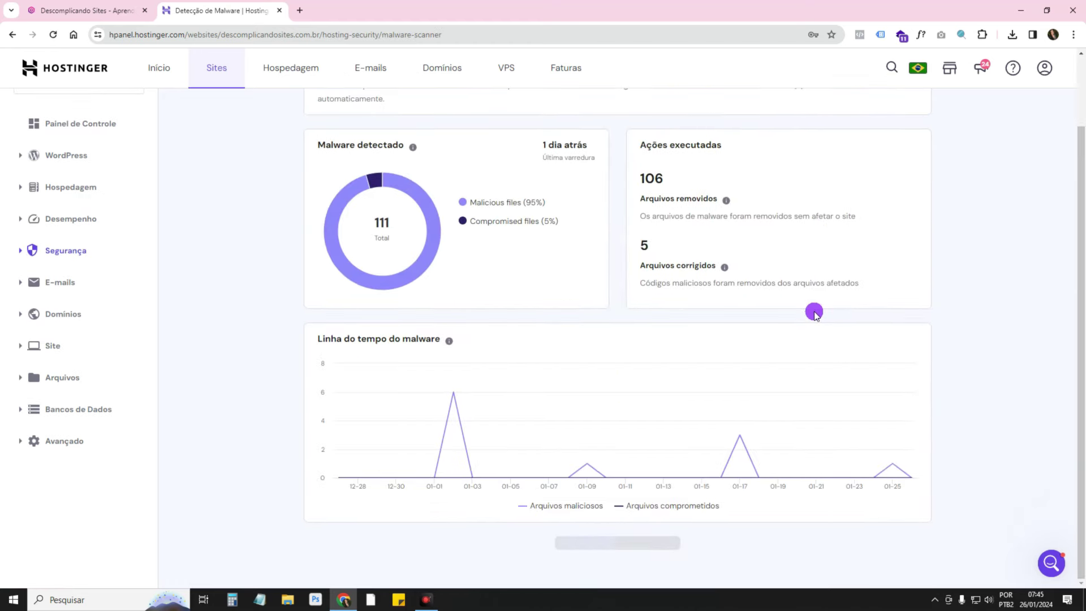
{"action": "mouse_move", "coordinate": [892, 465]}
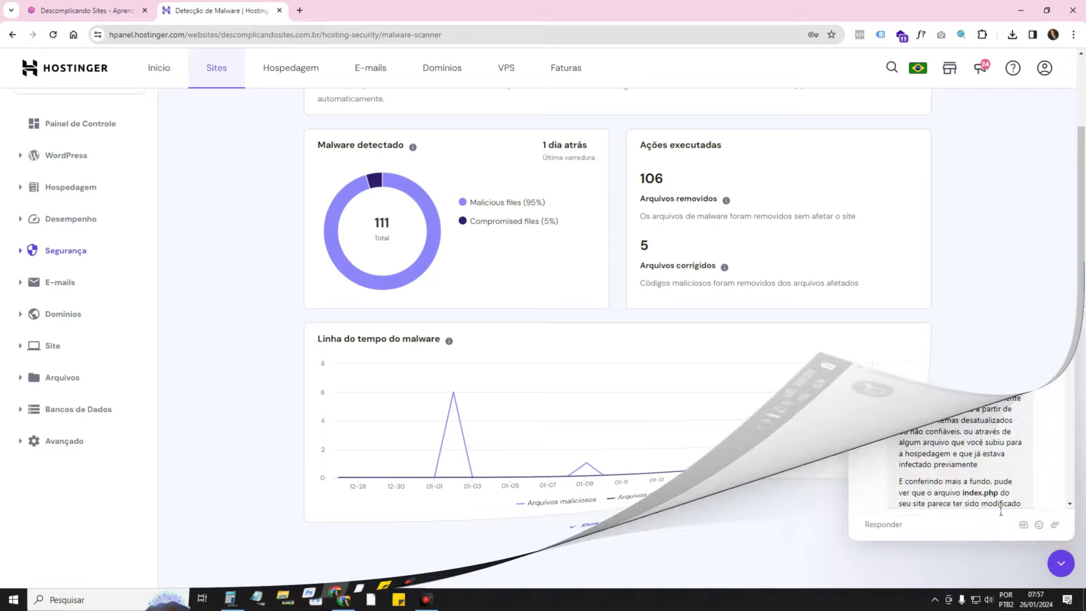
Read the support chat's messages on the malware, the index.php file and the backup recommendation, and close the chat
{"action": "scroll", "coordinate": [983, 333], "scroll_direction": "up", "scroll_amount": 10}
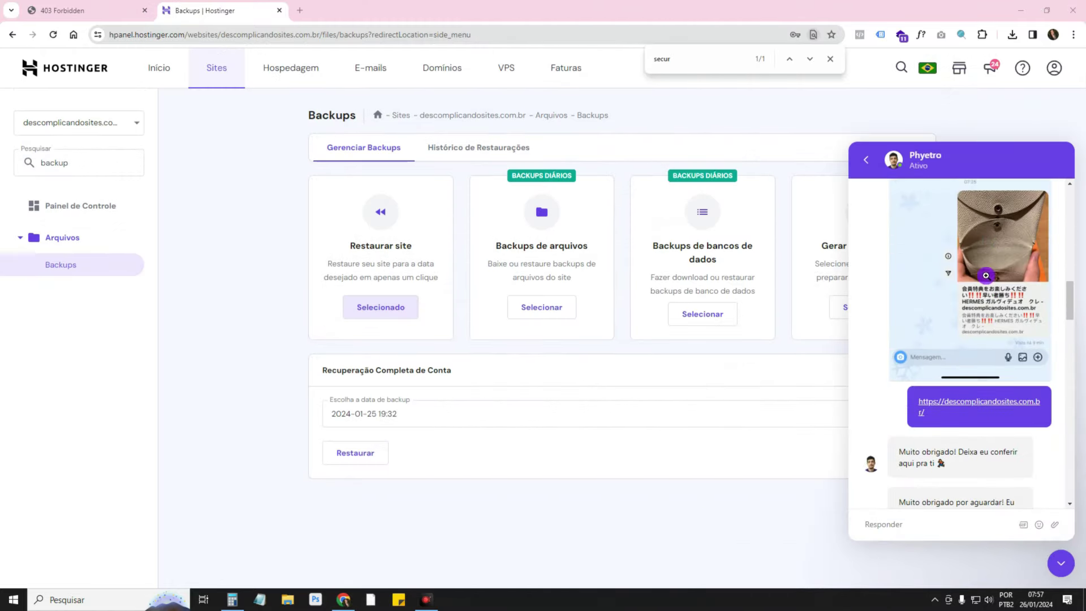
{"action": "scroll", "coordinate": [933, 352], "scroll_direction": "down", "scroll_amount": 4}
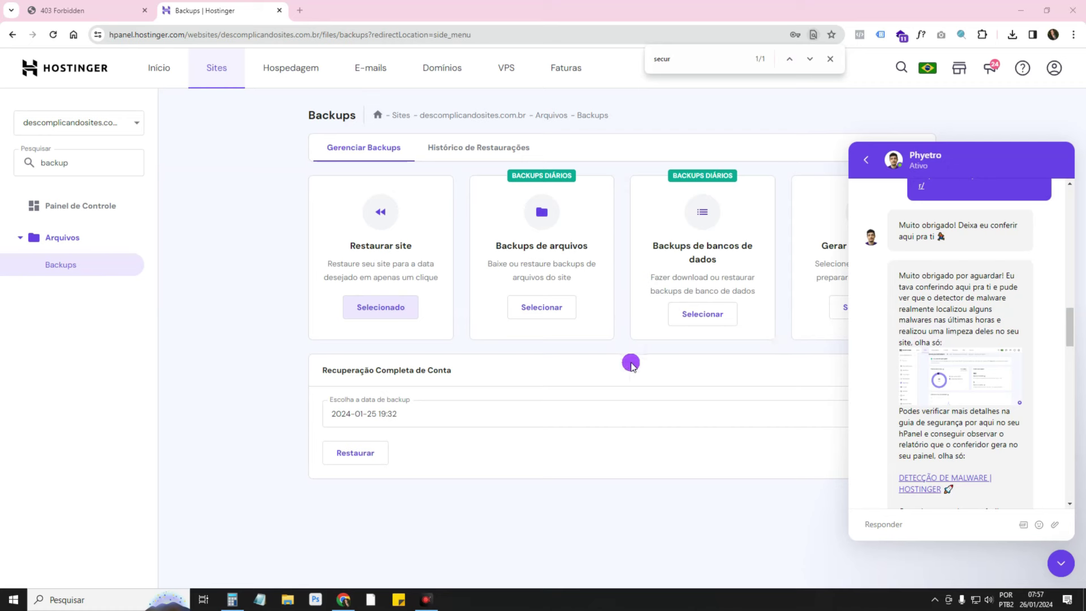
{"action": "scroll", "coordinate": [984, 369], "scroll_direction": "down", "scroll_amount": 10}
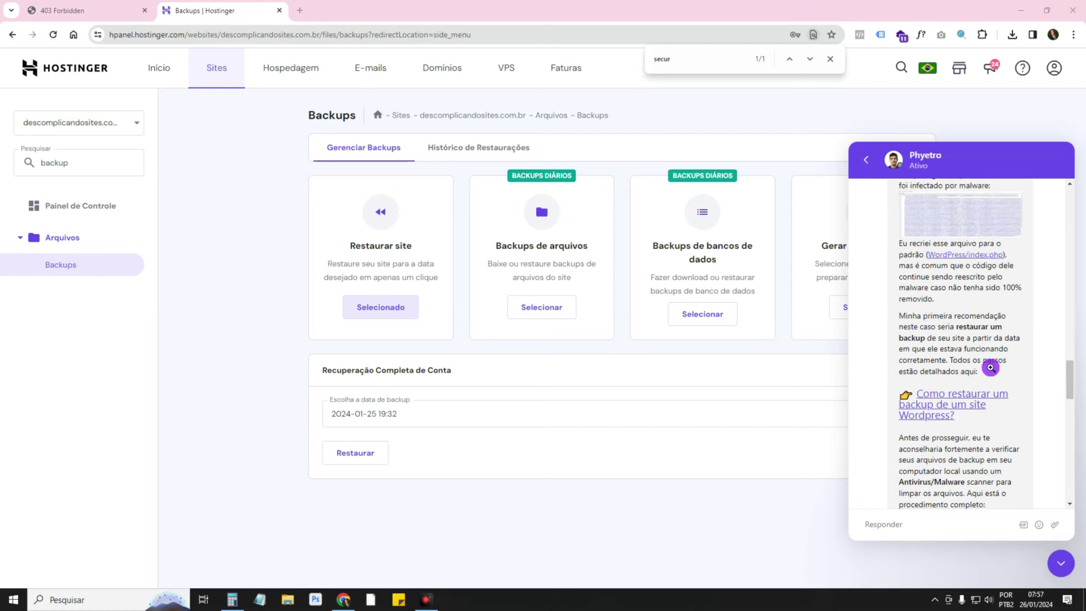
{"action": "scroll", "coordinate": [990, 368], "scroll_direction": "down", "scroll_amount": 5}
{"action": "scroll", "coordinate": [991, 368], "scroll_direction": "up", "scroll_amount": 8}
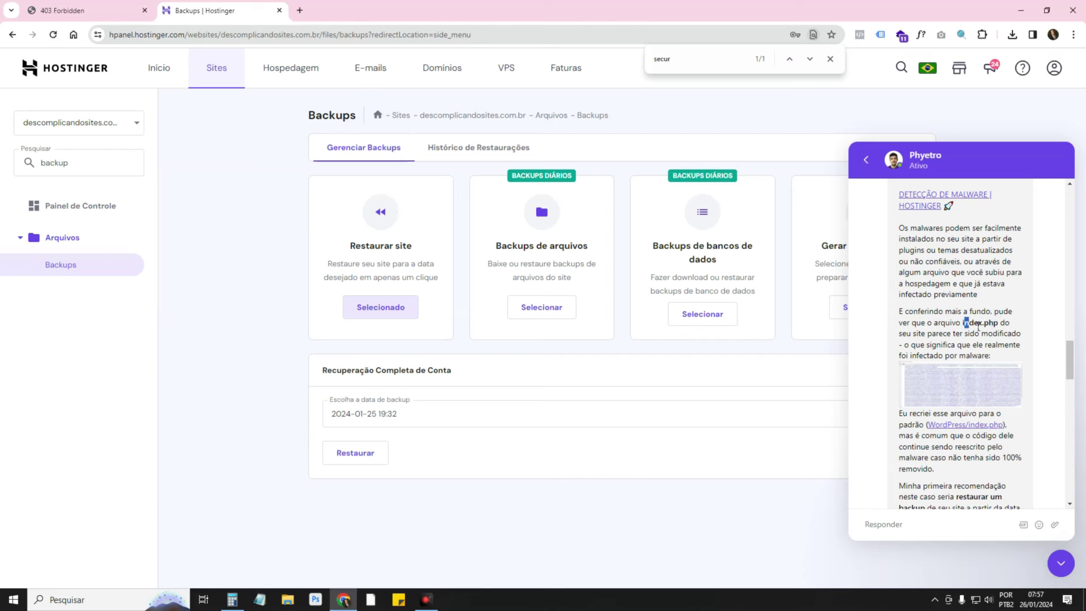
{"action": "left_click_drag", "start_coordinate": [964, 323], "coordinate": [1001, 326]}
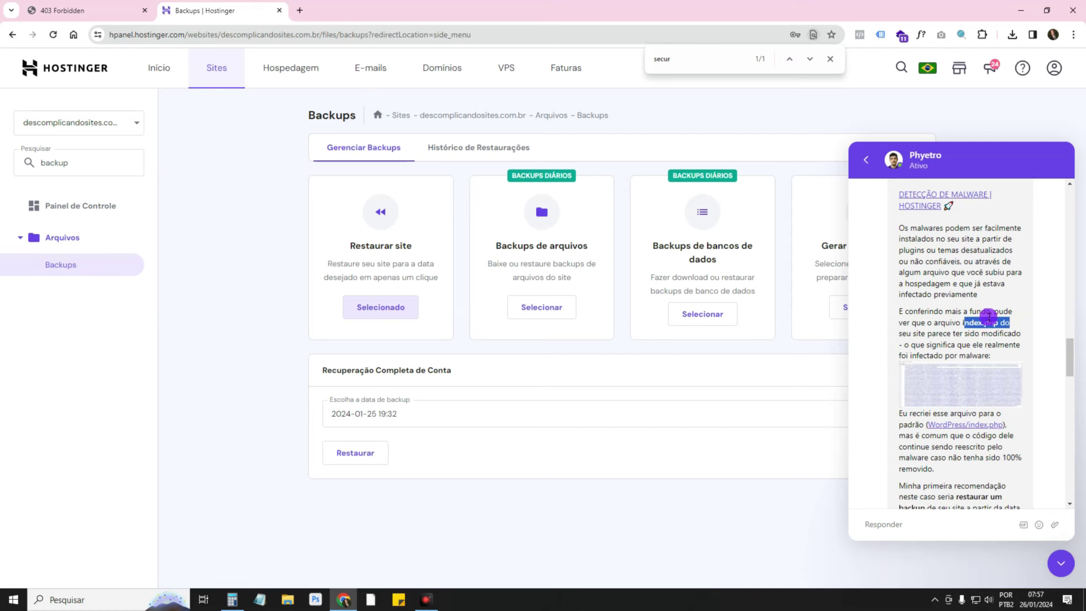
{"action": "scroll", "coordinate": [989, 317], "scroll_direction": "down", "scroll_amount": 5}
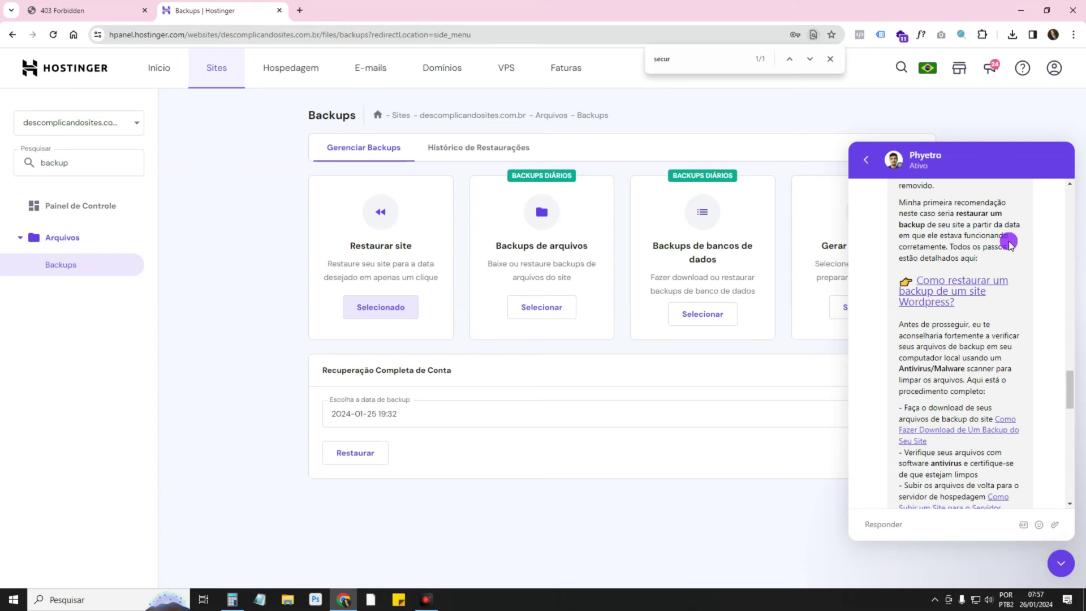
{"action": "scroll", "coordinate": [1010, 243], "scroll_direction": "down", "scroll_amount": 3}
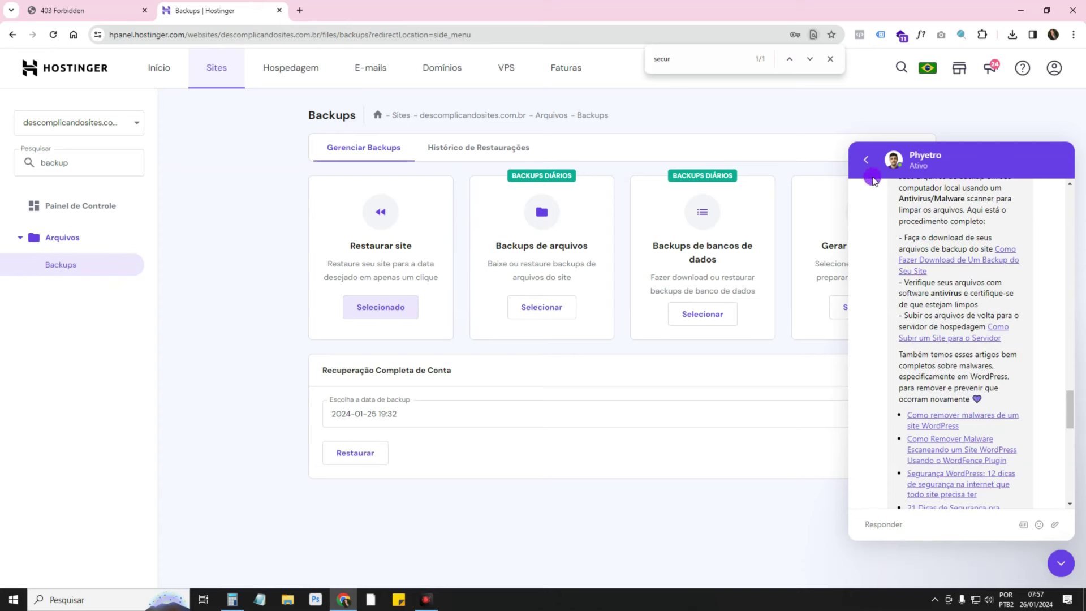
{"action": "scroll", "coordinate": [989, 327], "scroll_direction": "down", "scroll_amount": 4}
{"action": "scroll", "coordinate": [989, 329], "scroll_direction": "down", "scroll_amount": 5}
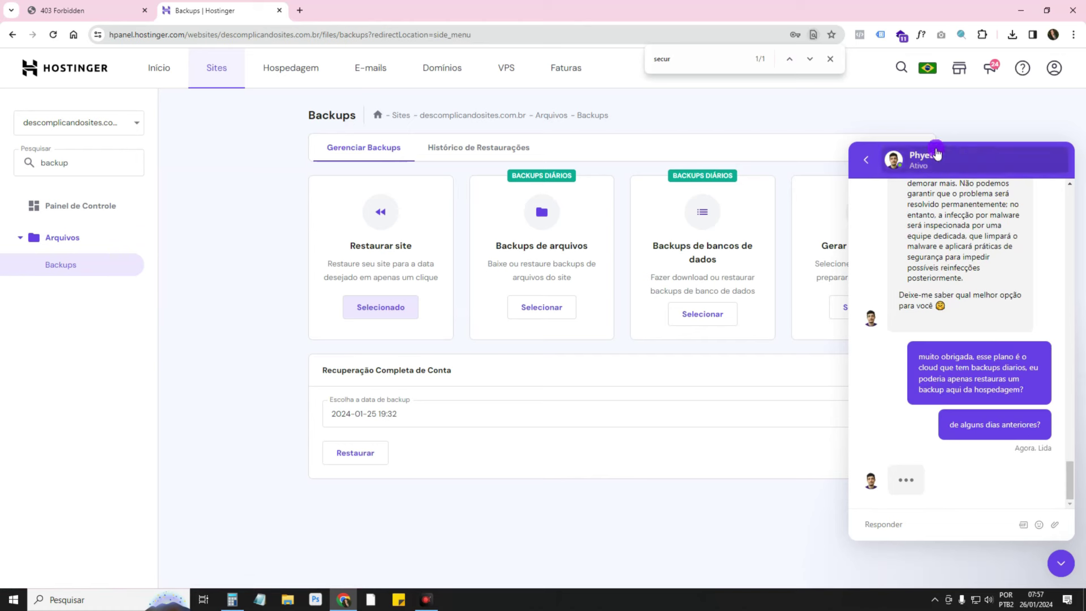
{"action": "left_click", "coordinate": [1061, 563]}
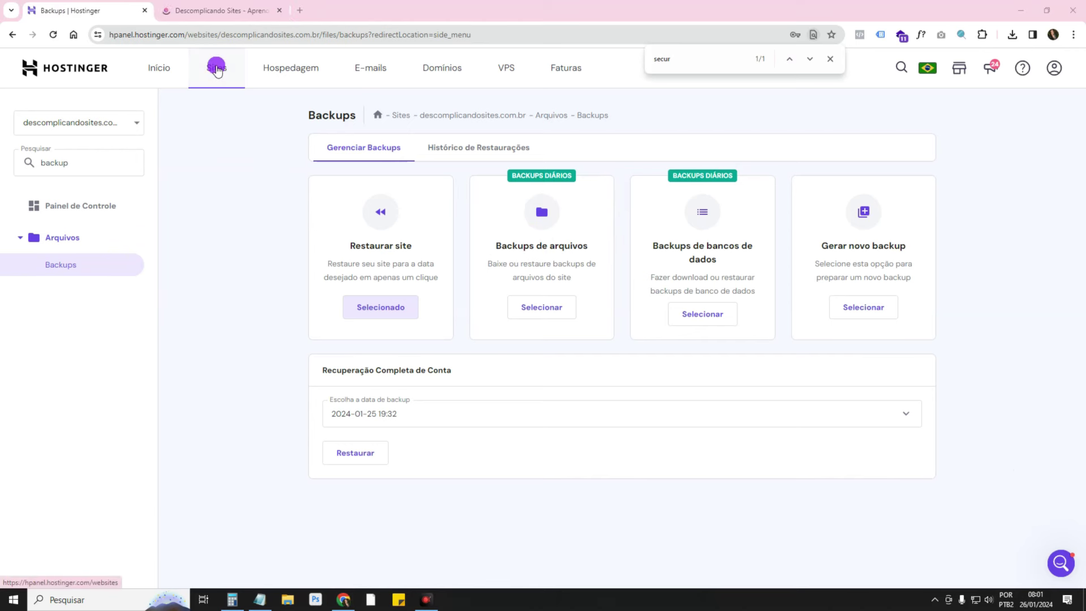
Search the Sites list for descomplicandosites.com.br and open that site's management dashboard
{"action": "left_click", "coordinate": [217, 68]}
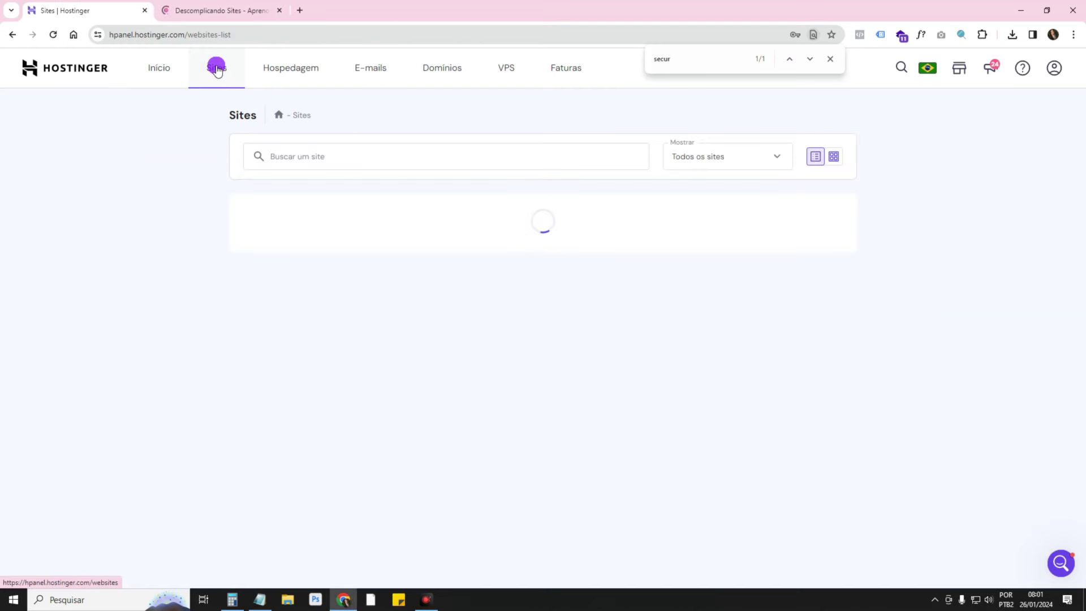
{"action": "left_click", "coordinate": [374, 165]}
{"action": "type", "text": "desc"}
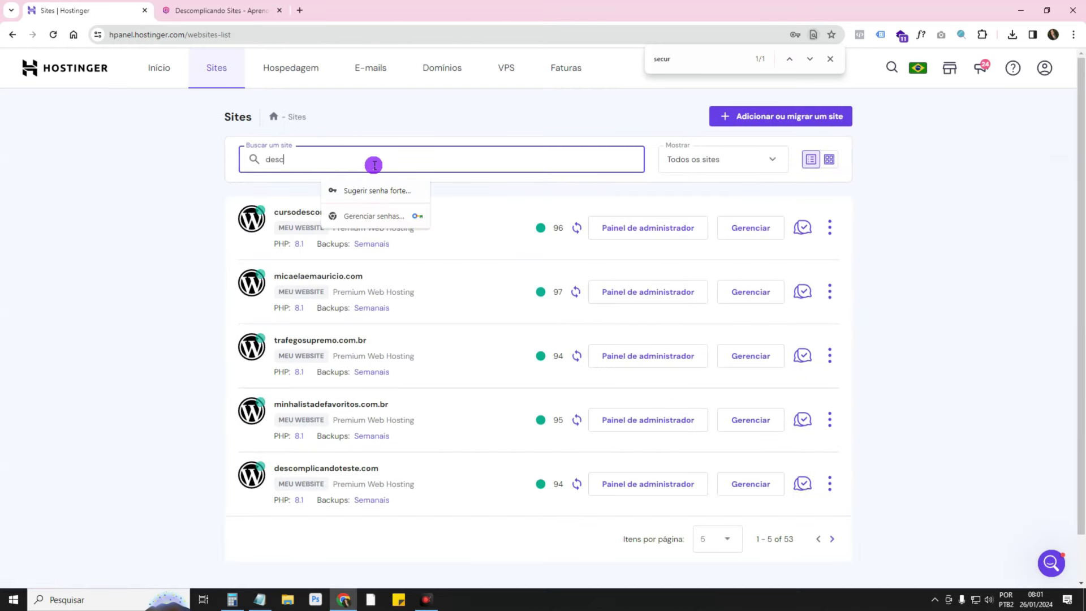
{"action": "type", "text": "omplicandosites.com.br"}
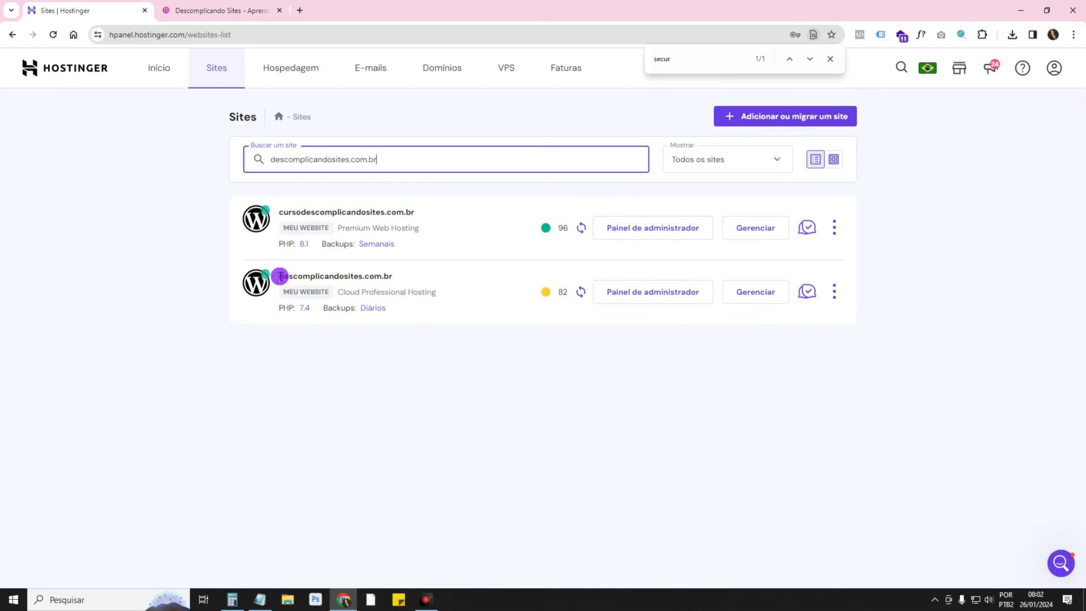
{"action": "left_click_drag", "start_coordinate": [280, 276], "coordinate": [298, 277]}
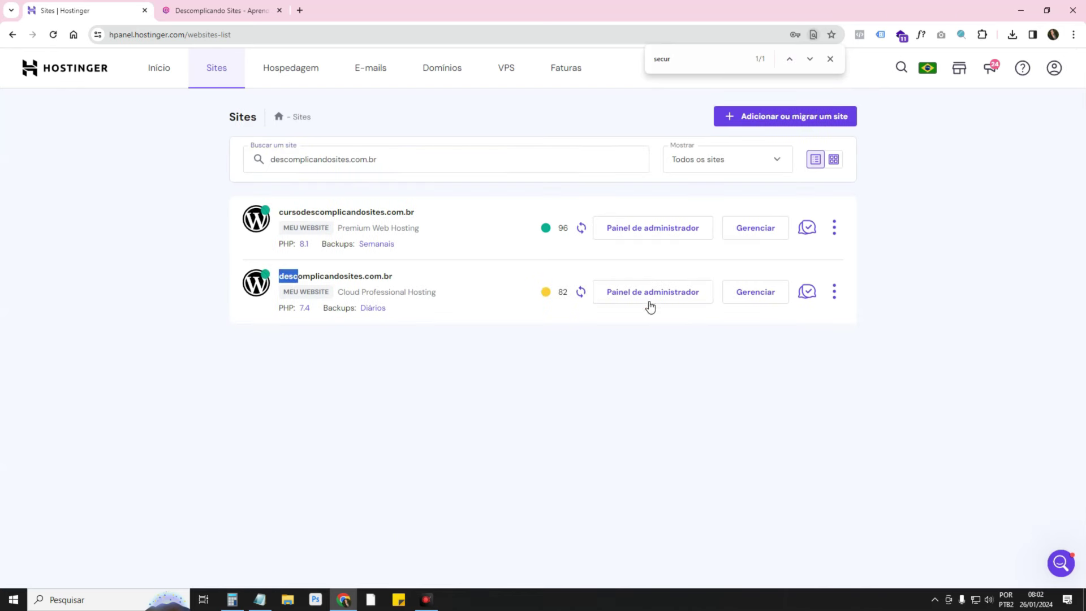
{"action": "left_click", "coordinate": [754, 292]}
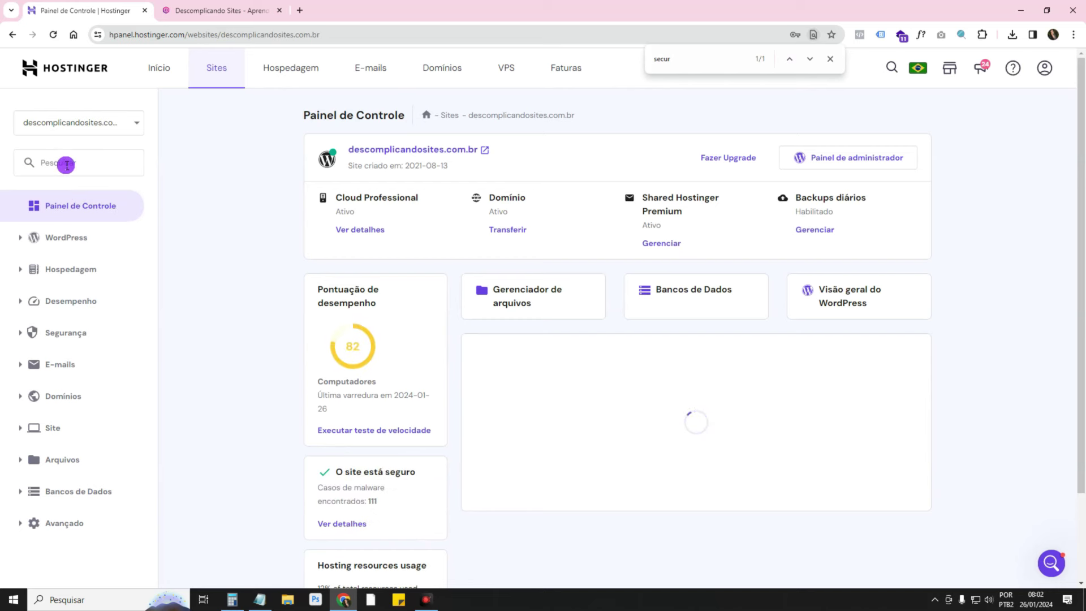
Find the site's Backups page by searching for "backup", open it, and close the browser's find bar
{"action": "left_click", "coordinate": [66, 165]}
{"action": "type", "text": "ba"}
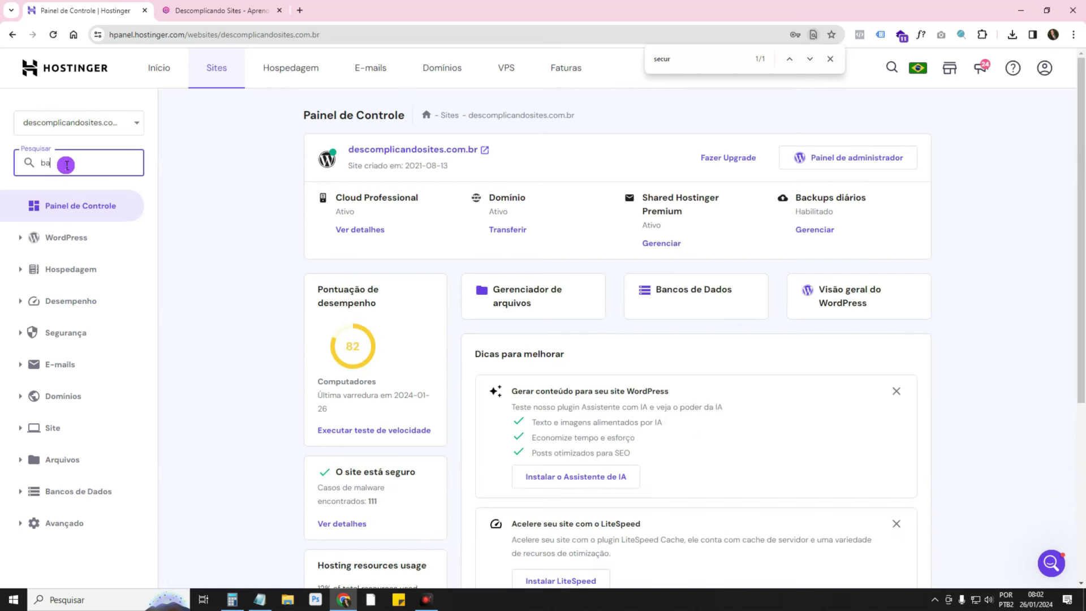
{"action": "type", "text": "ckup"}
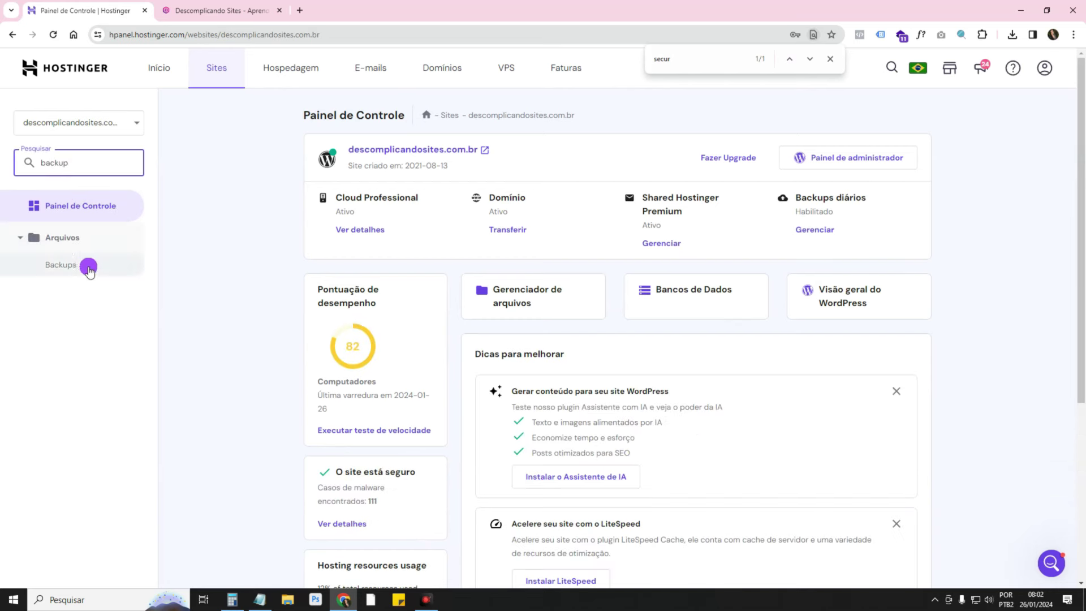
{"action": "left_click", "coordinate": [61, 265]}
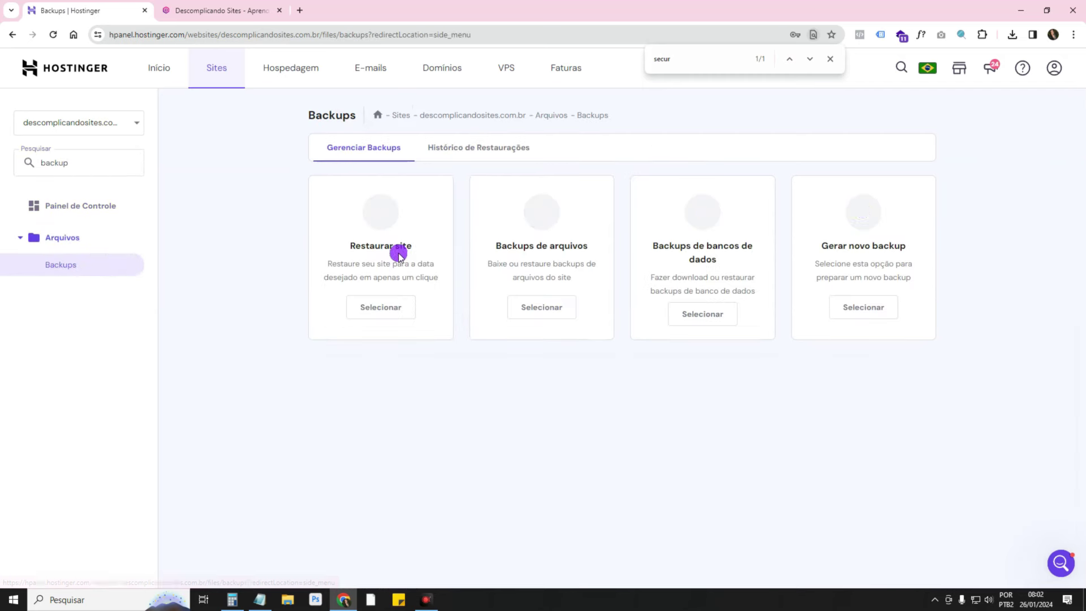
{"action": "left_click", "coordinate": [830, 59]}
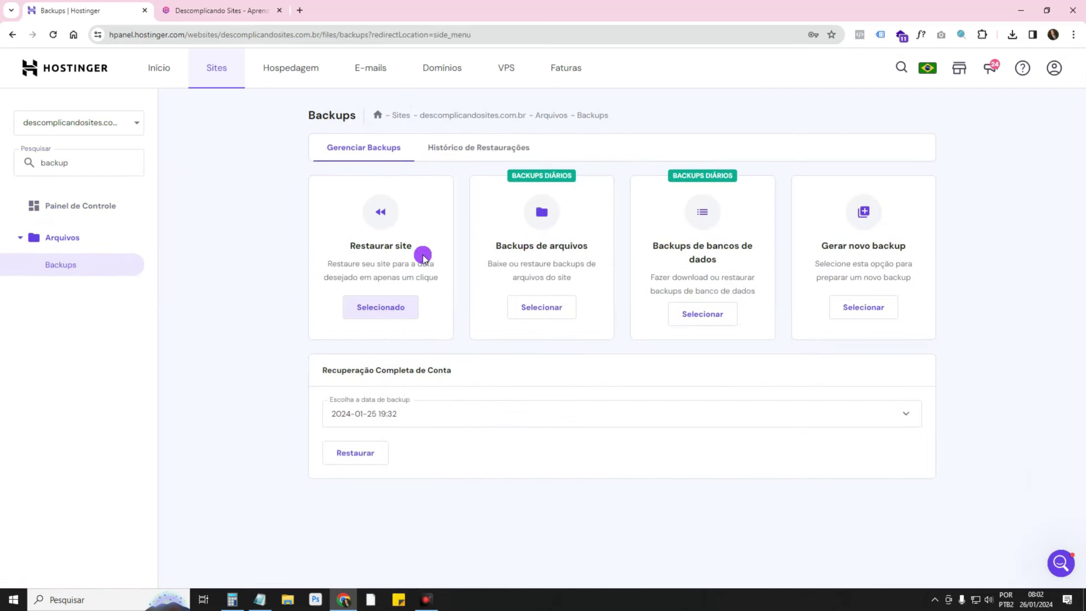
{"action": "left_click", "coordinate": [365, 414]}
{"action": "scroll", "coordinate": [357, 455], "scroll_direction": "down", "scroll_amount": 7}
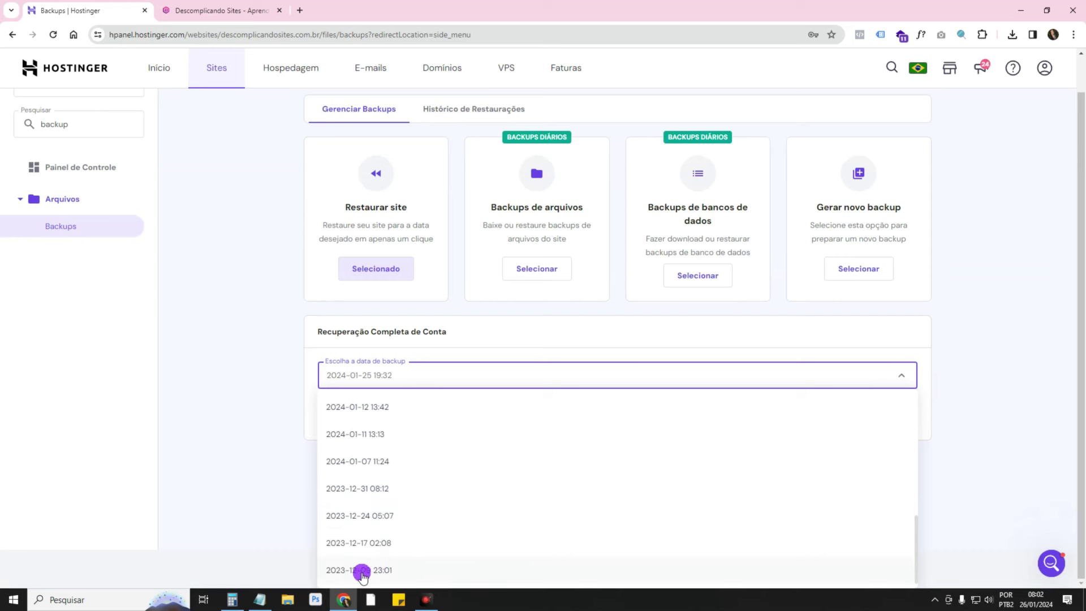
{"action": "left_click", "coordinate": [398, 571]}
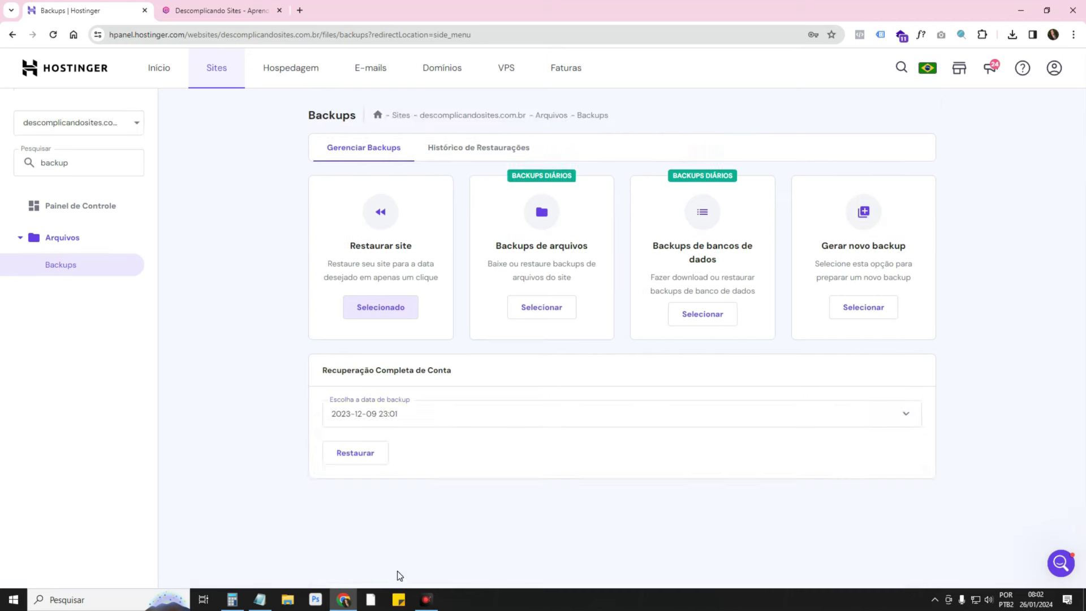
{"action": "left_click", "coordinate": [349, 459]}
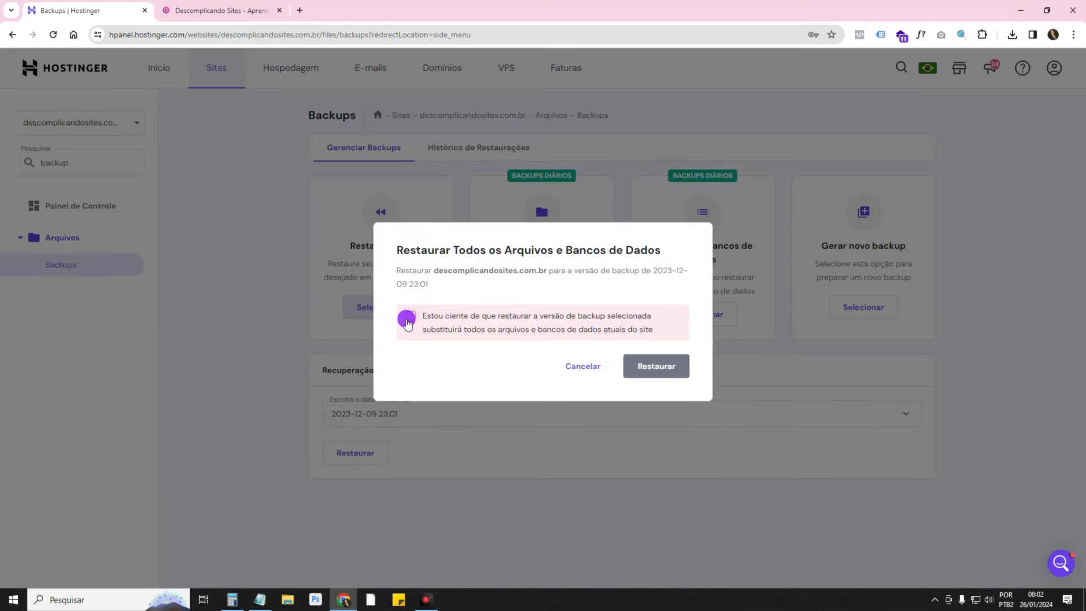
{"action": "left_click", "coordinate": [410, 317]}
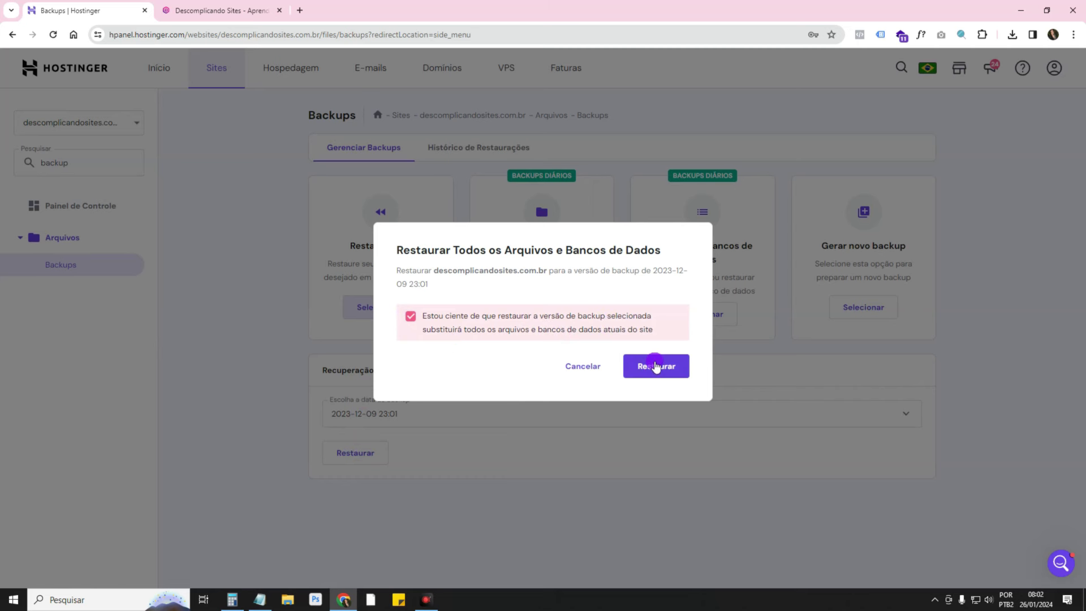
{"action": "left_click", "coordinate": [657, 367]}
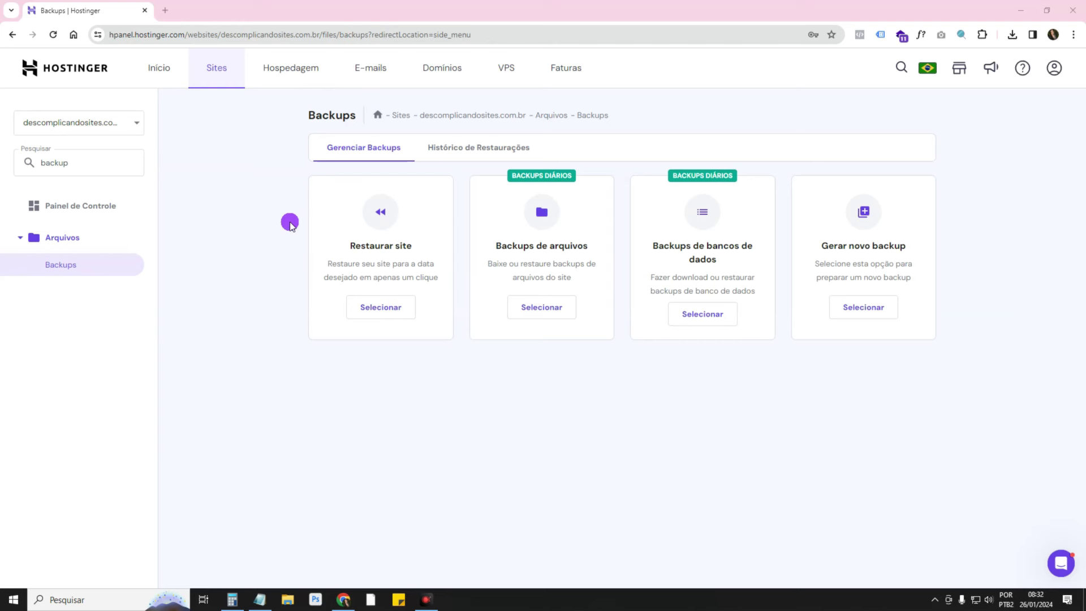
Check the status of the restorations in Histórico de Restaurações and return to Gerenciar Backups
{"action": "left_click", "coordinate": [528, 148]}
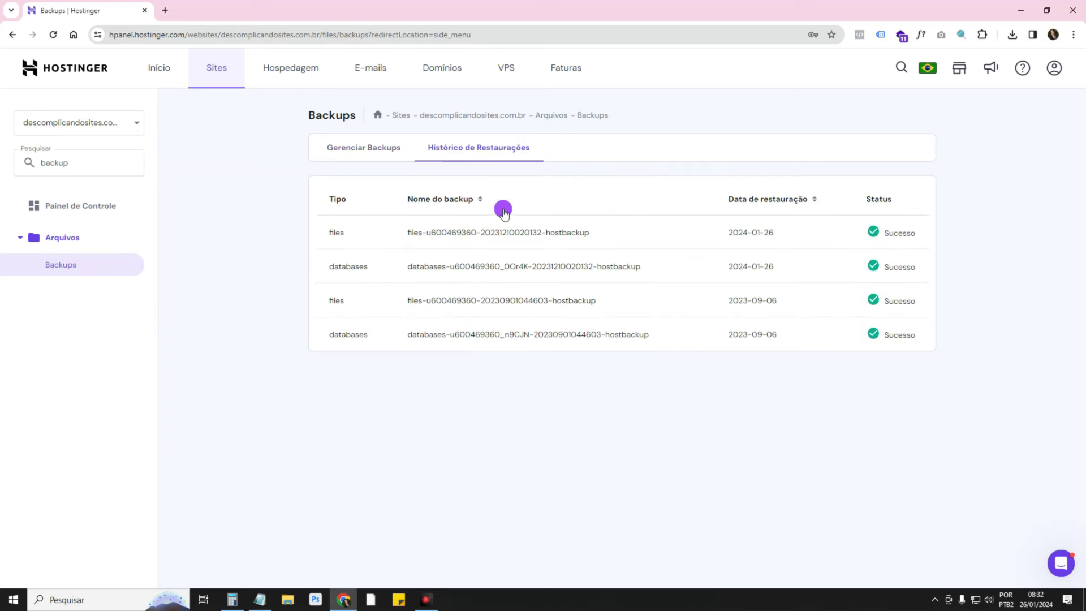
{"action": "left_click", "coordinate": [360, 153]}
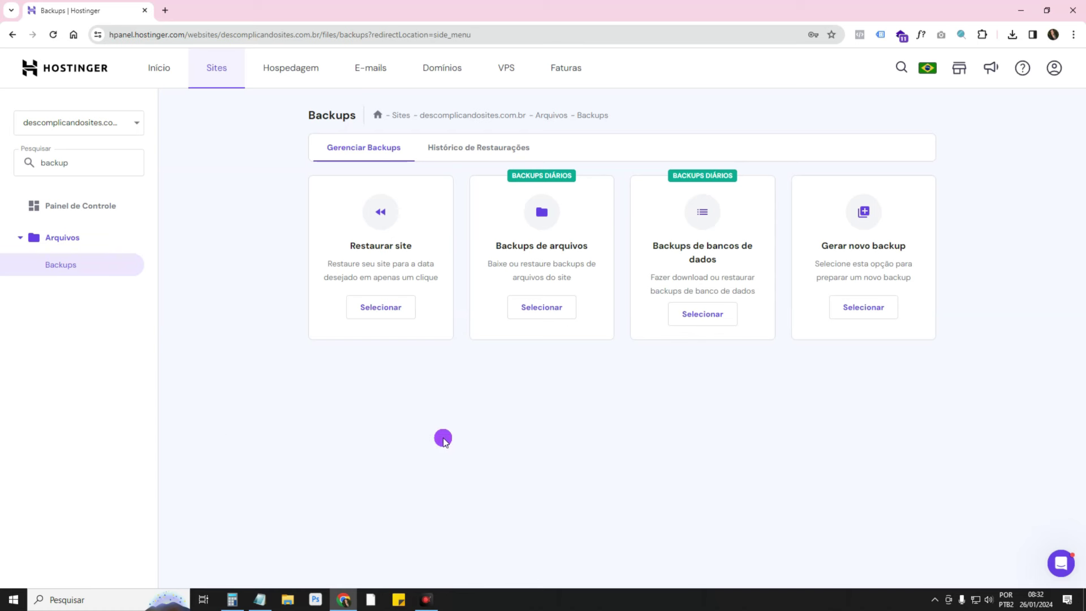
Open the Segurança section of the site's WordPress overview from the Painel de Controle
{"action": "left_click", "coordinate": [77, 208]}
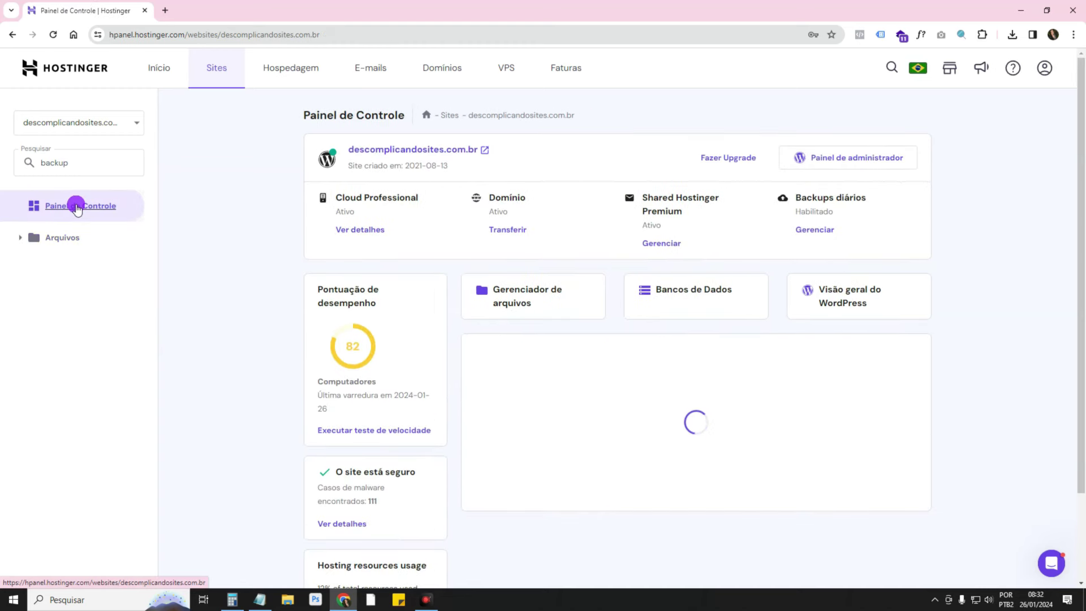
{"action": "left_click", "coordinate": [832, 293]}
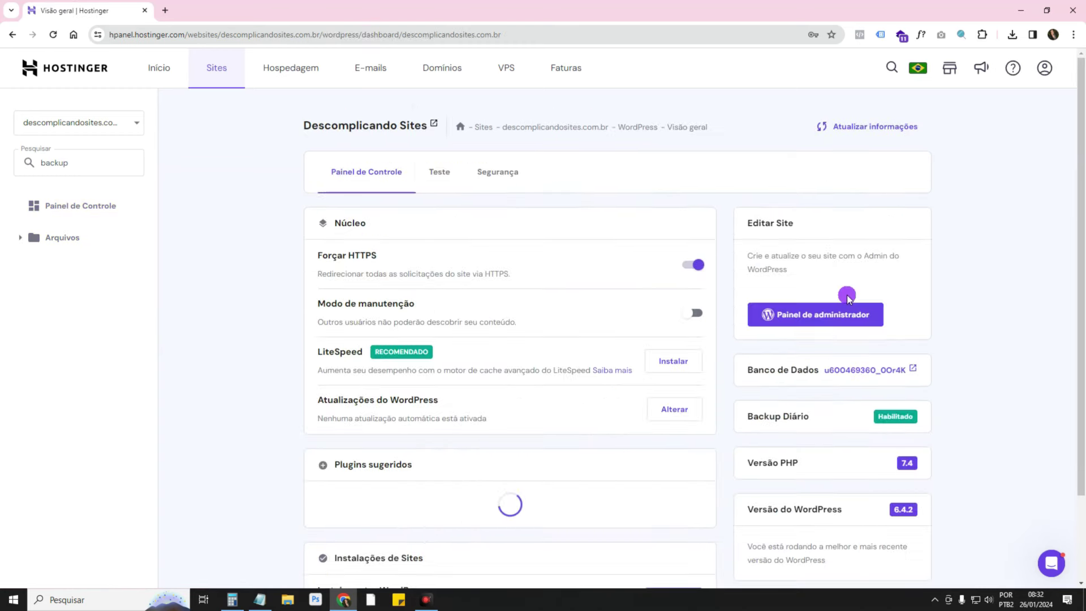
{"action": "left_click", "coordinate": [508, 173]}
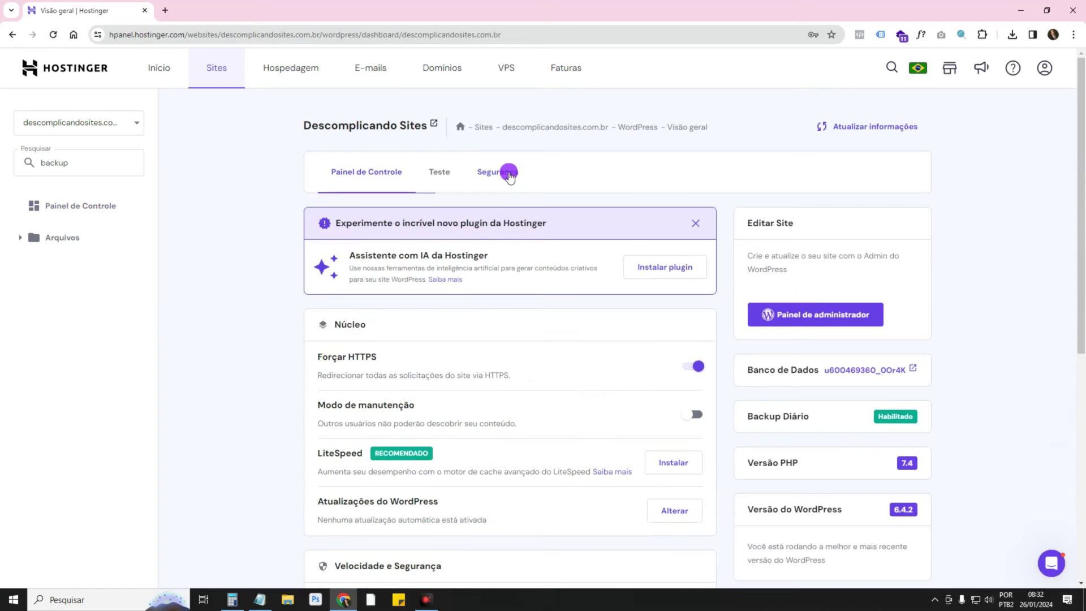
Update the vulnerable post-smtp plugin from the Plugins Instalados list and confirm the update
{"action": "scroll", "coordinate": [982, 251], "scroll_direction": "down", "scroll_amount": 6}
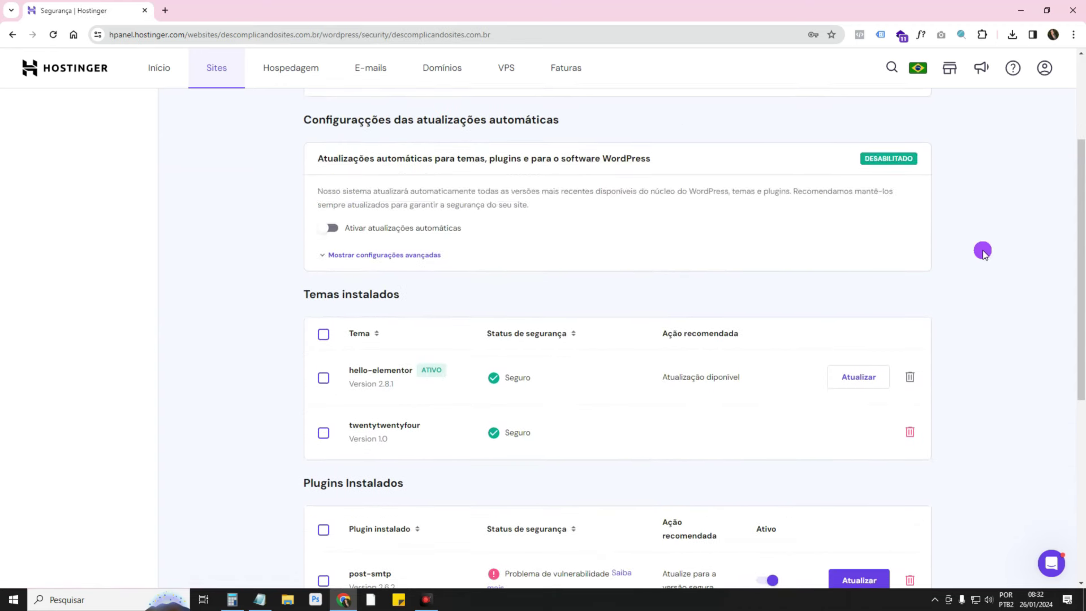
{"action": "scroll", "coordinate": [983, 251], "scroll_direction": "down", "scroll_amount": 3}
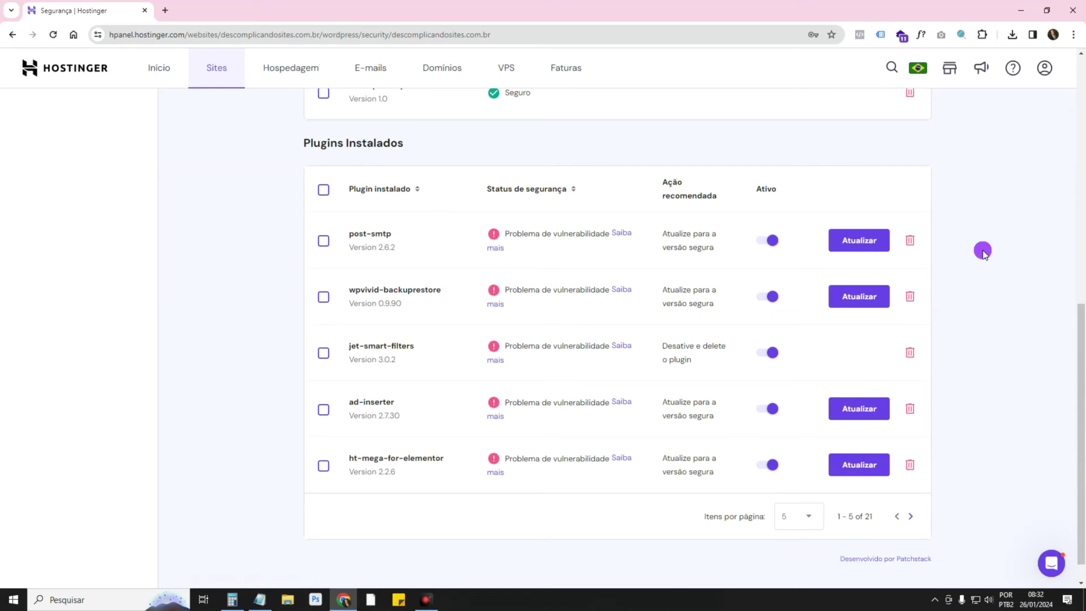
{"action": "mouse_move", "coordinate": [575, 238]}
{"action": "left_click", "coordinate": [325, 244]}
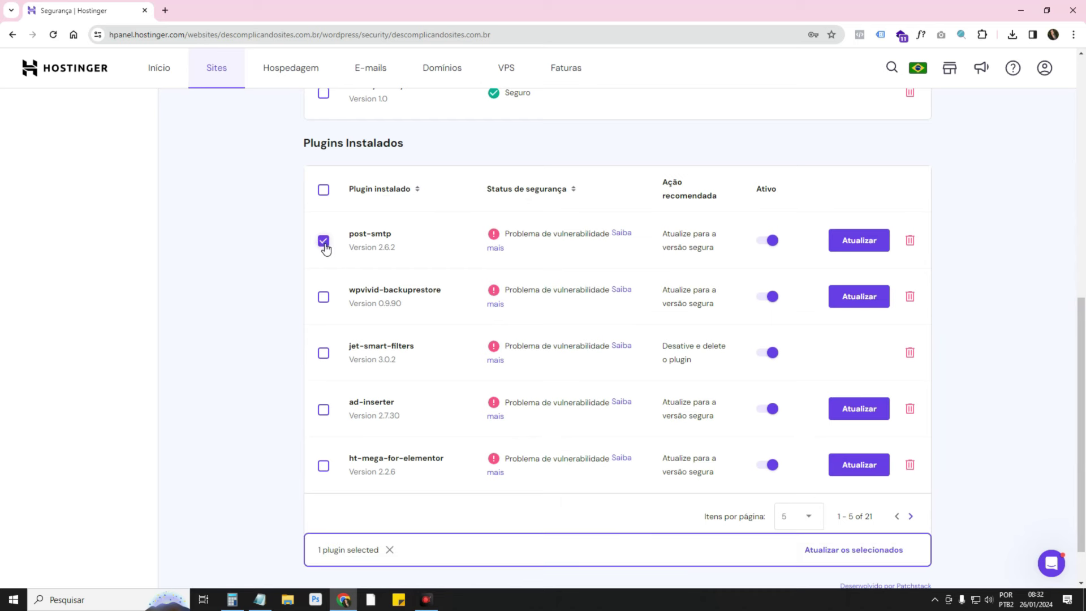
{"action": "left_click", "coordinate": [842, 247]}
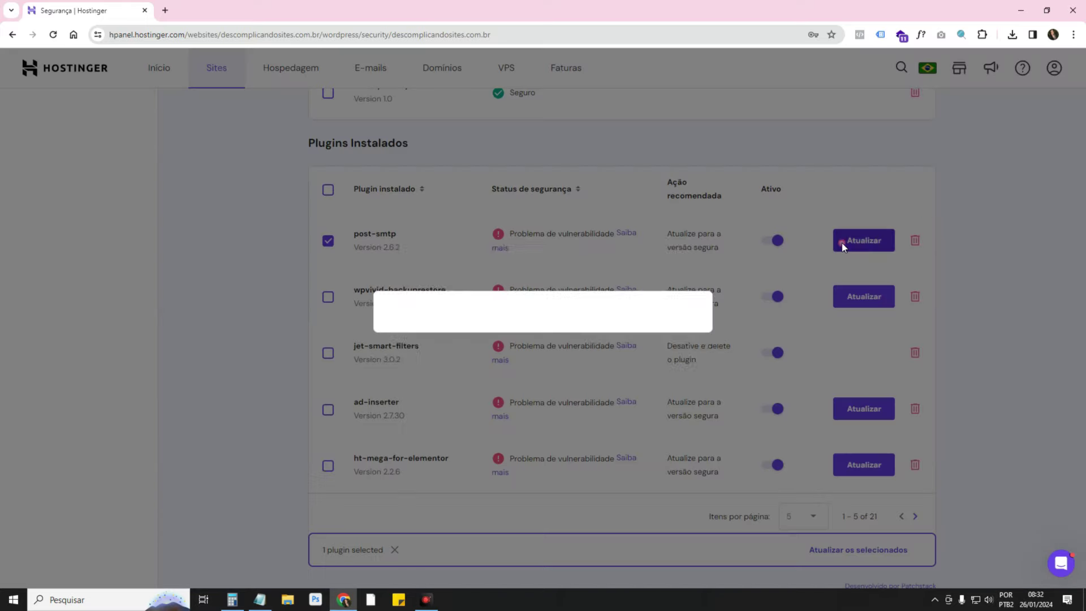
{"action": "left_click", "coordinate": [652, 354]}
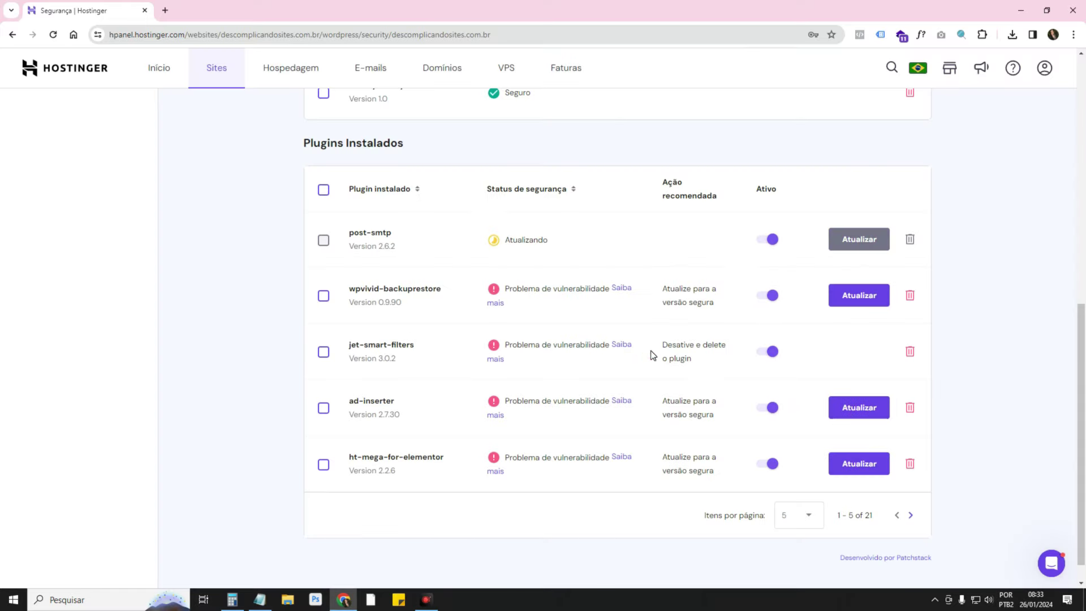
{"action": "left_click", "coordinate": [1012, 288]}
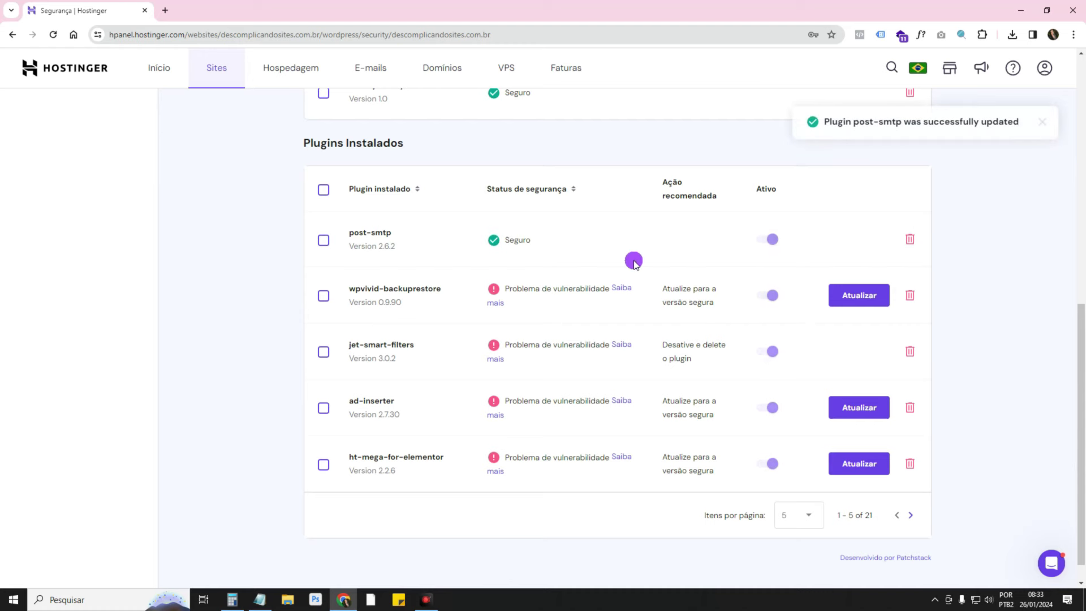
Update the vulnerable wpvivid-backuprestore plugin and confirm the update
{"action": "left_click", "coordinate": [330, 296]}
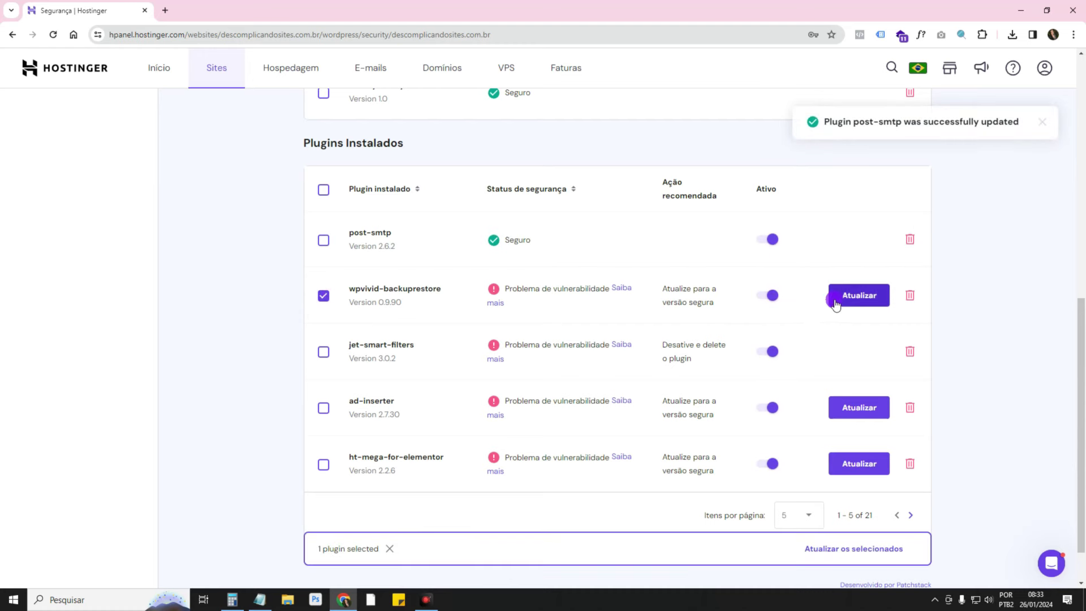
{"action": "left_click", "coordinate": [865, 300]}
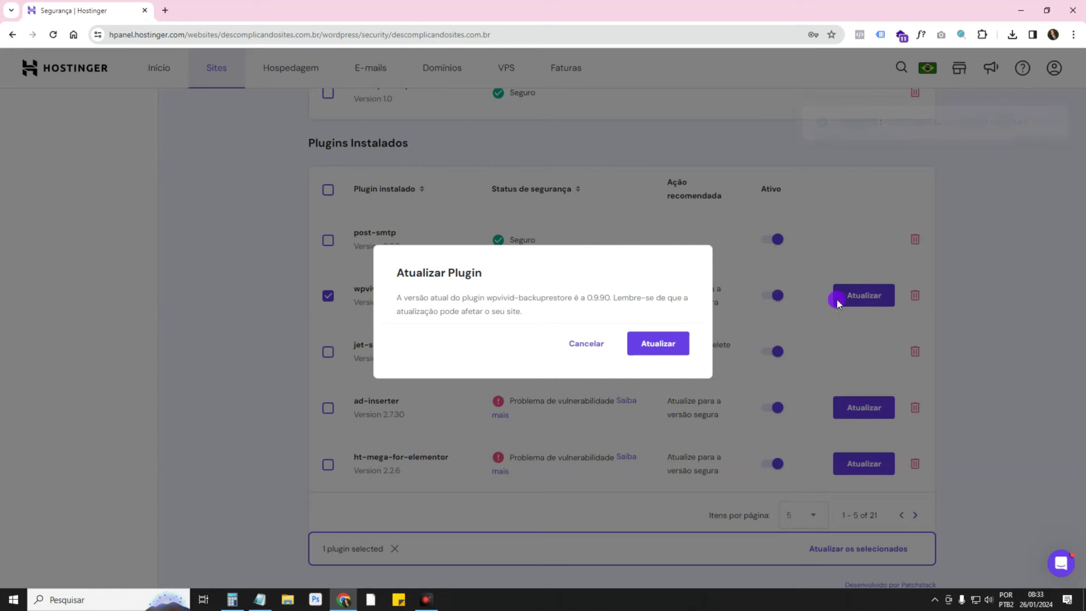
{"action": "left_click", "coordinate": [657, 342]}
{"action": "left_click", "coordinate": [796, 186]}
{"action": "scroll", "coordinate": [599, 227], "scroll_direction": "up", "scroll_amount": 4}
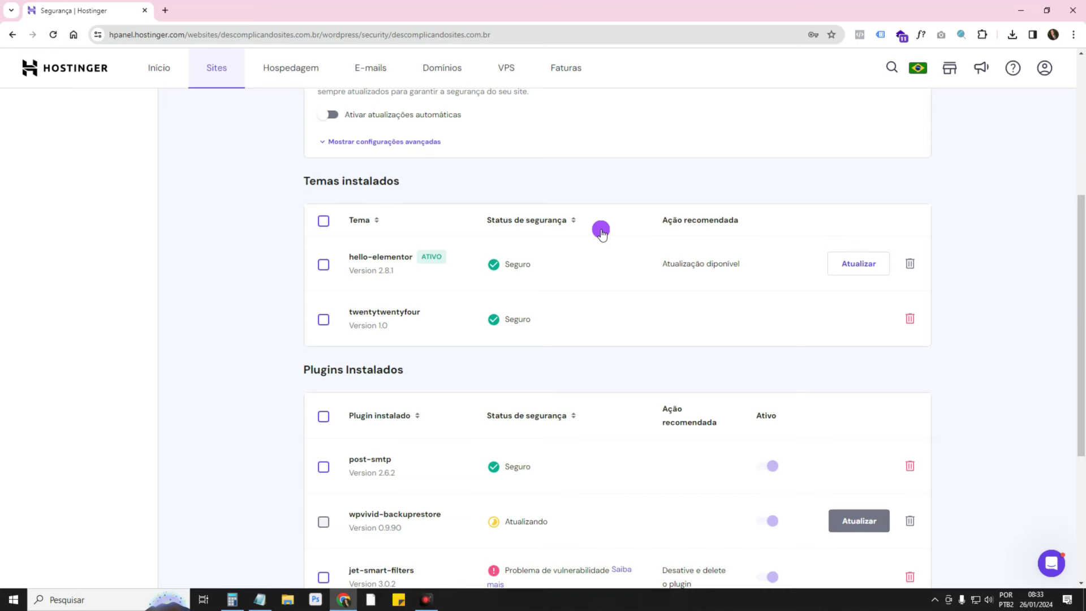
Update the vulnerable ad-inserter and ht-mega-for-elementor plugins, confirming each update
{"action": "scroll", "coordinate": [997, 354], "scroll_direction": "down", "scroll_amount": 4}
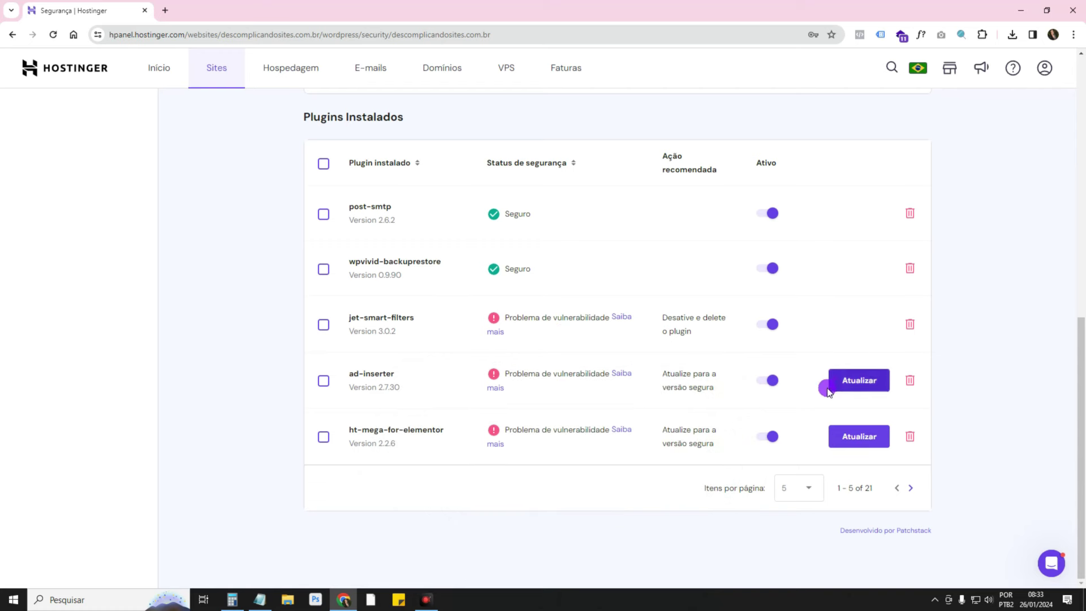
{"action": "left_click", "coordinate": [862, 381]}
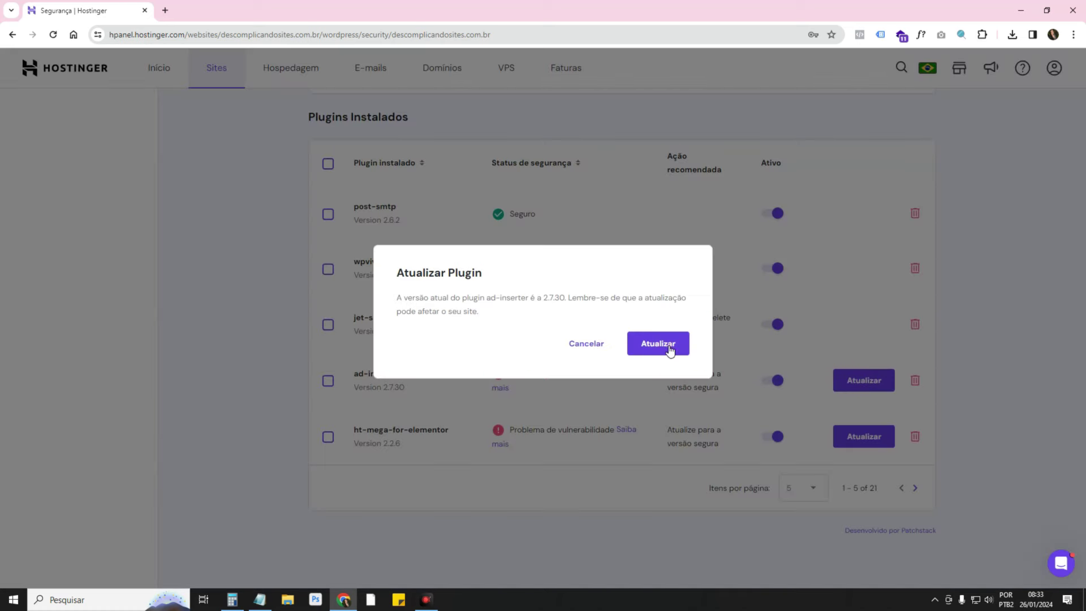
{"action": "left_click", "coordinate": [670, 350]}
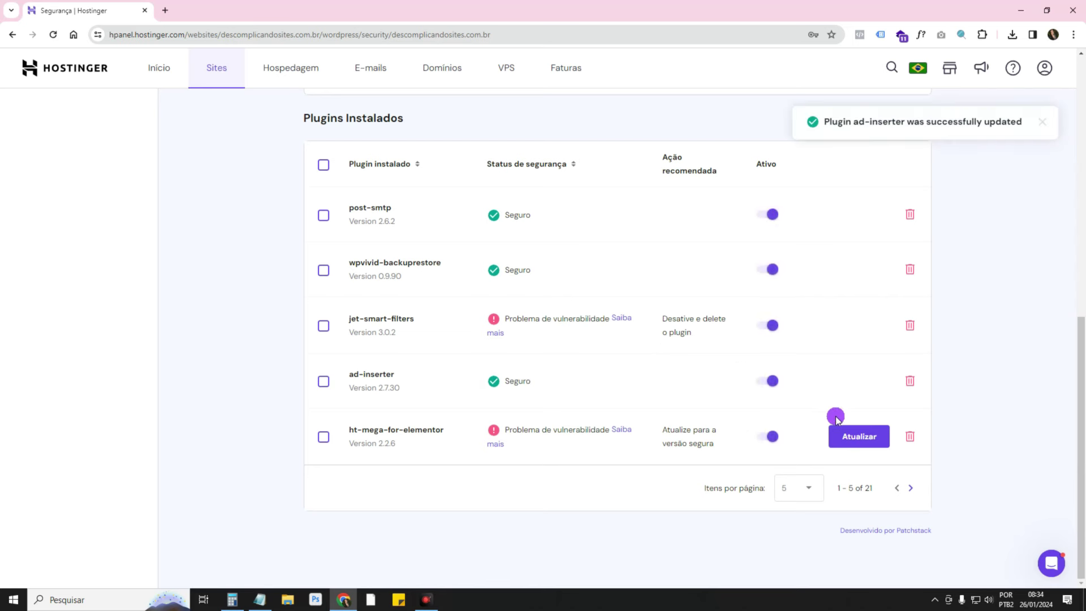
{"action": "left_click", "coordinate": [853, 436]}
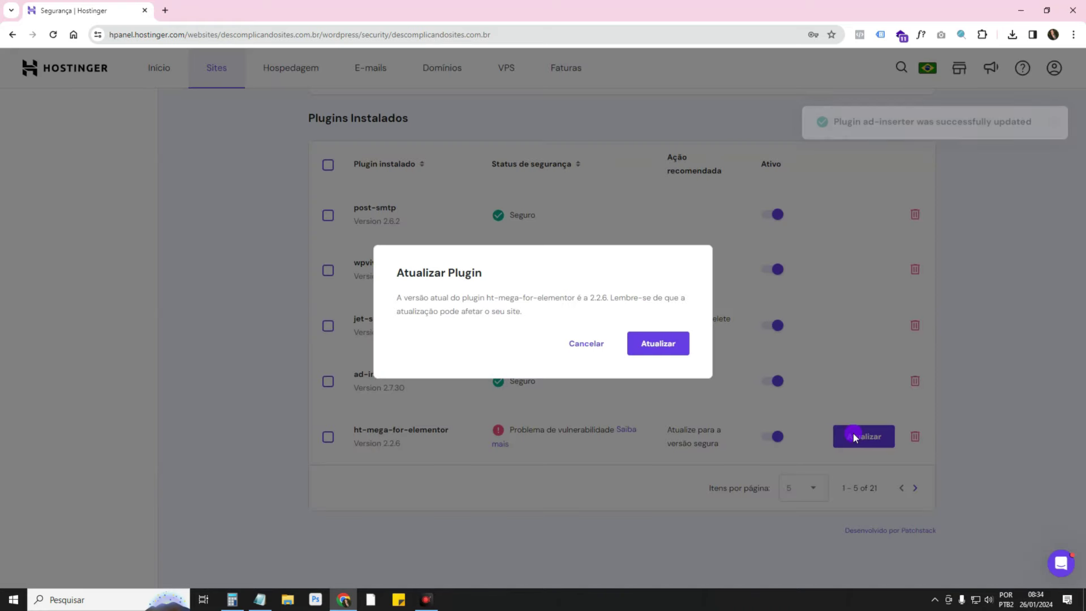
{"action": "left_click", "coordinate": [671, 339]}
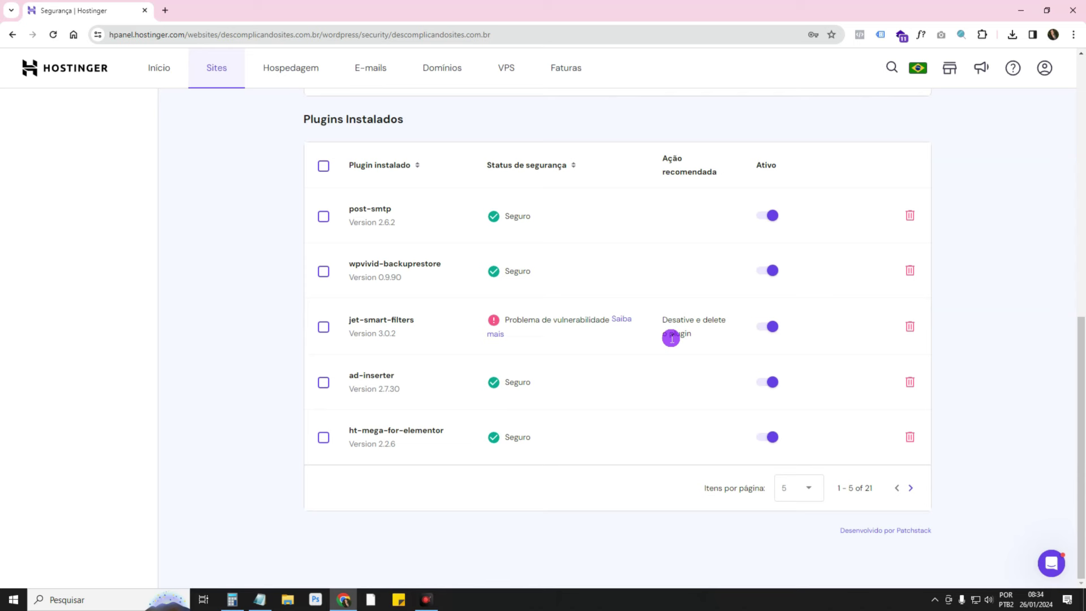
Examine the security status of the installed themes and the first two pages of installed plugins
{"action": "mouse_move", "coordinate": [567, 323]}
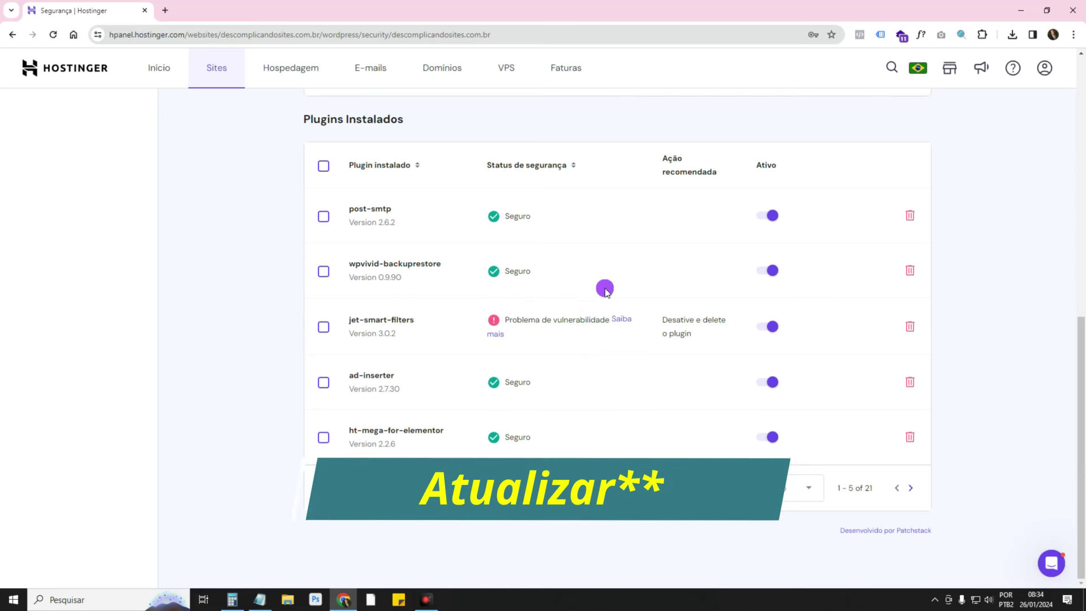
{"action": "scroll", "coordinate": [534, 317], "scroll_direction": "up", "scroll_amount": 7}
{"action": "scroll", "coordinate": [534, 316], "scroll_direction": "up", "scroll_amount": 2}
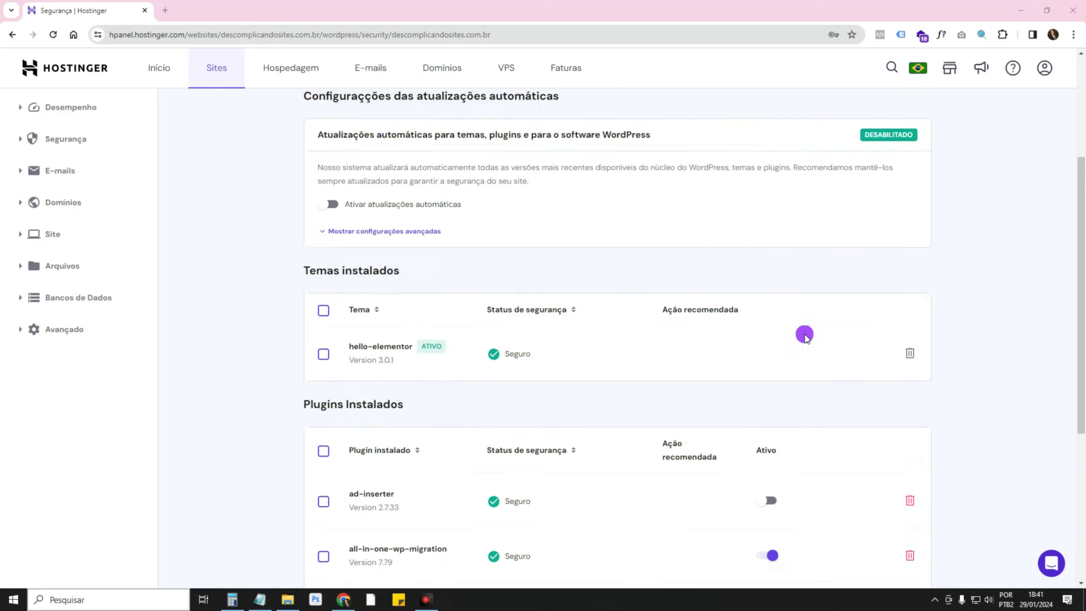
{"action": "scroll", "coordinate": [805, 335], "scroll_direction": "down", "scroll_amount": 4}
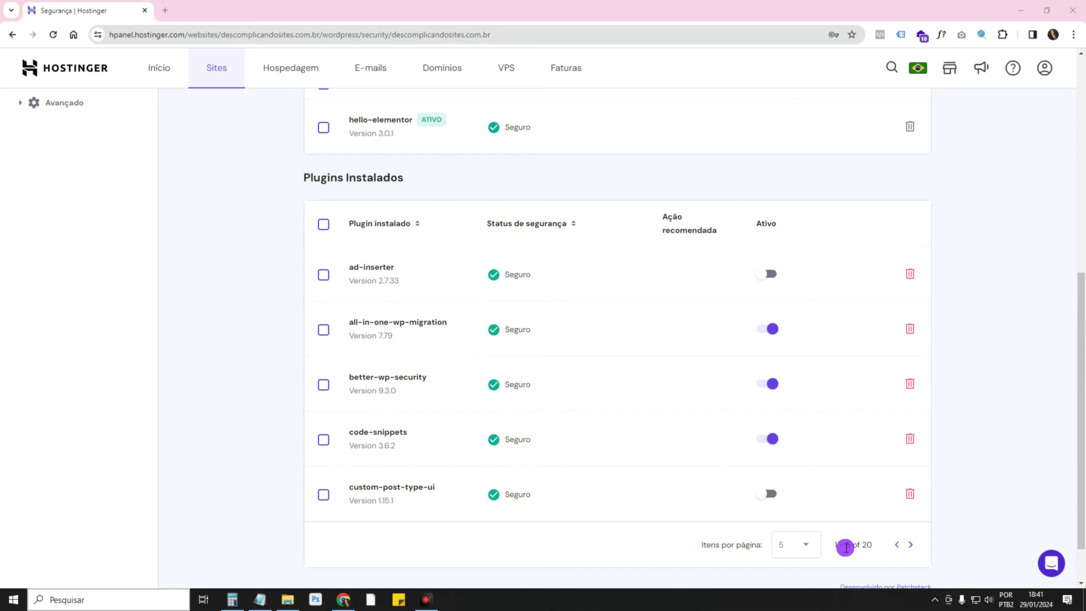
{"action": "left_click_drag", "start_coordinate": [835, 544], "coordinate": [863, 544]}
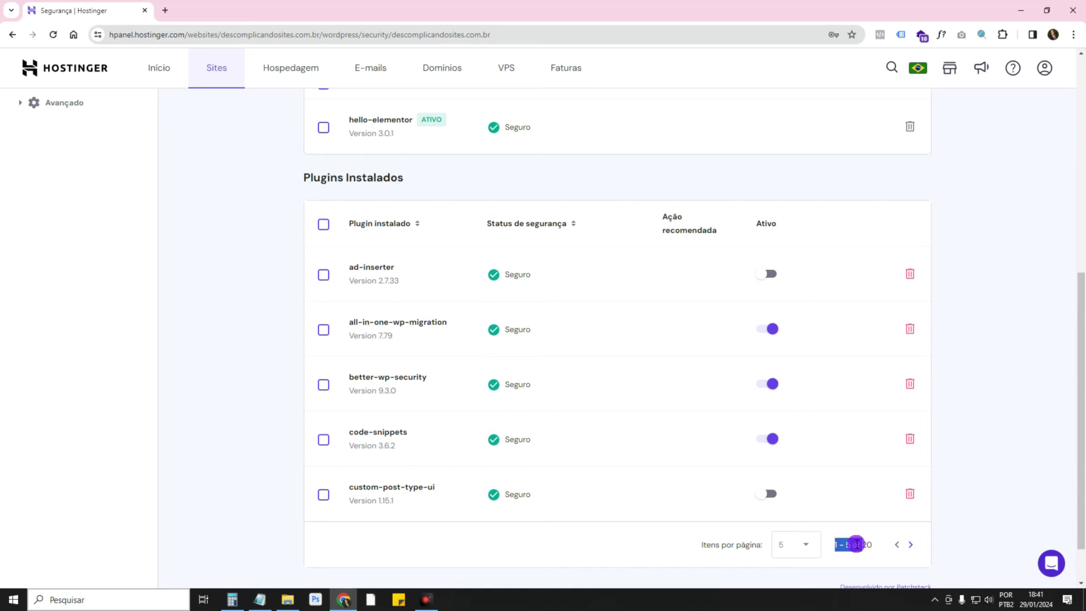
{"action": "left_click", "coordinate": [851, 544]}
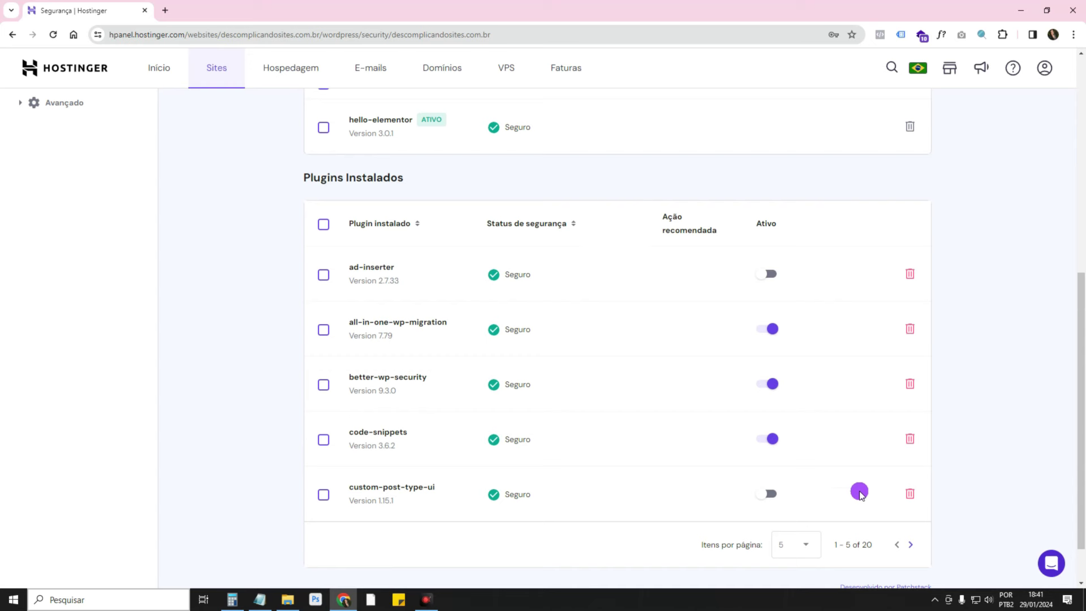
{"action": "left_click", "coordinate": [909, 545]}
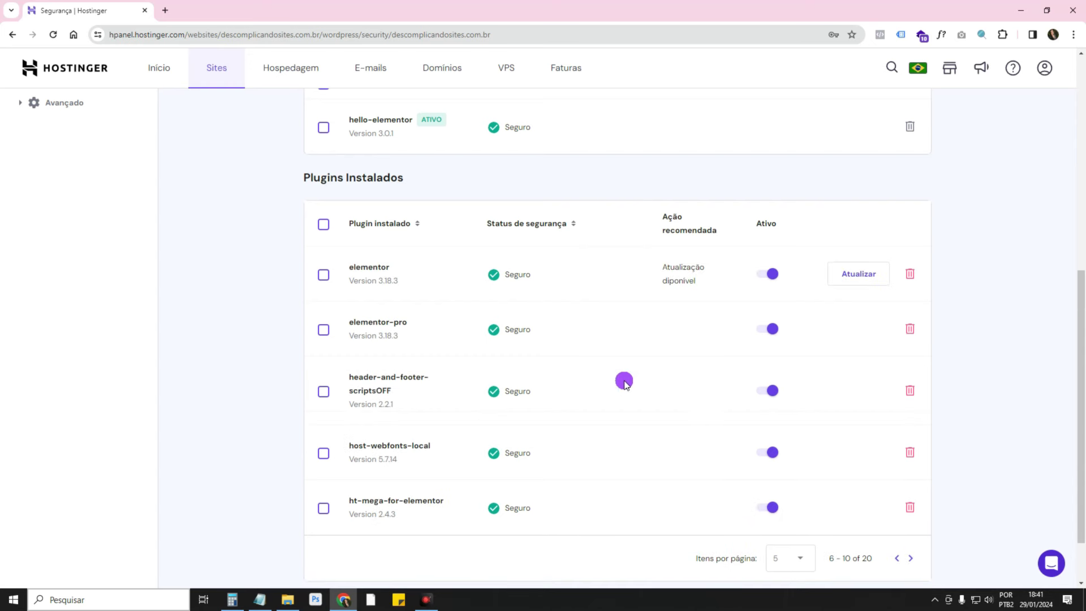
{"action": "scroll", "coordinate": [678, 294], "scroll_direction": "down", "scroll_amount": 1}
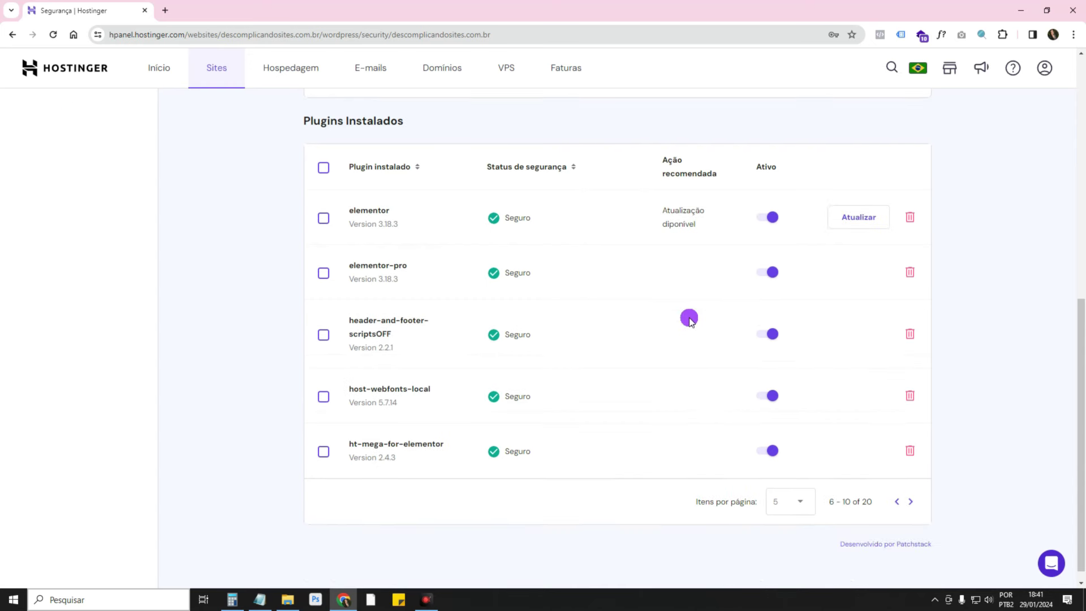
Show more items per page in Plugins Instalados and examine the security status of all plugins and the automatic update settings
{"action": "left_click", "coordinate": [796, 503]}
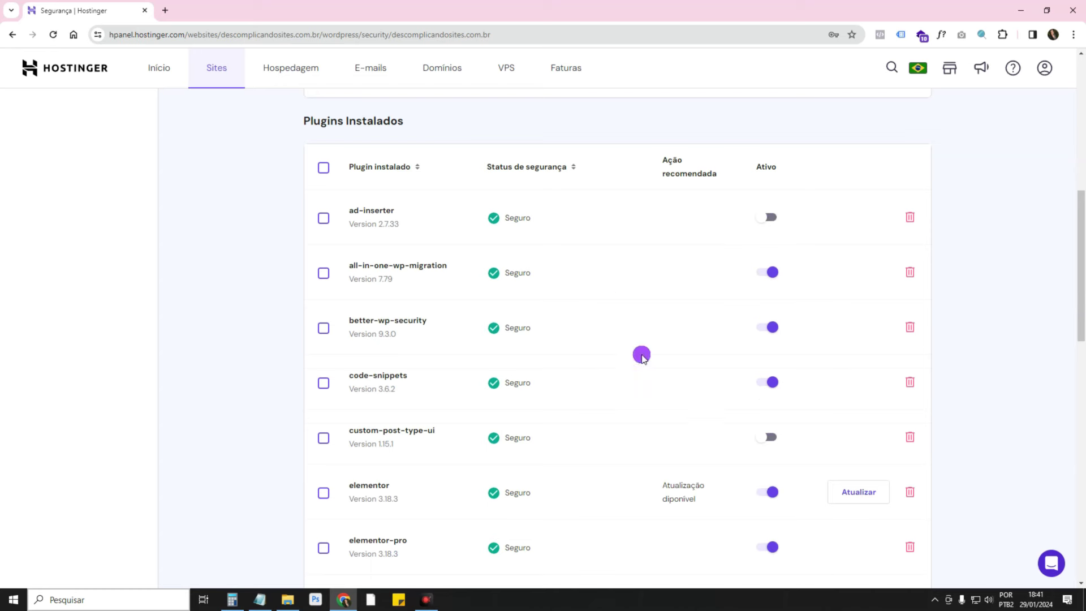
{"action": "scroll", "coordinate": [614, 272], "scroll_direction": "down", "scroll_amount": 15}
{"action": "scroll", "coordinate": [615, 274], "scroll_direction": "up", "scroll_amount": 6}
{"action": "scroll", "coordinate": [614, 274], "scroll_direction": "up", "scroll_amount": 12}
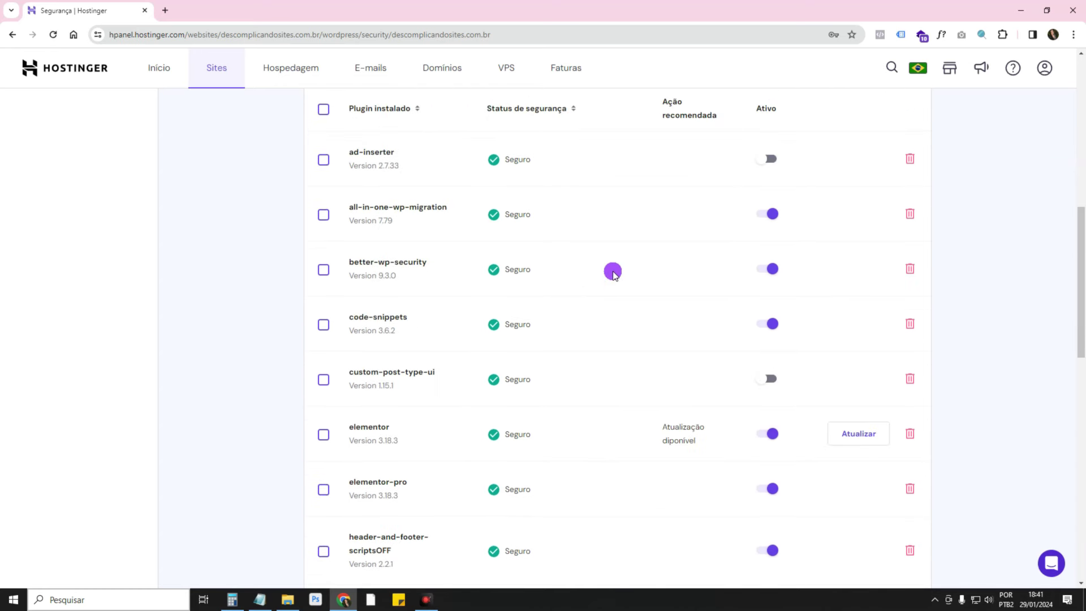
{"action": "scroll", "coordinate": [719, 345], "scroll_direction": "down", "scroll_amount": 1}
{"action": "scroll", "coordinate": [587, 328], "scroll_direction": "down", "scroll_amount": 4}
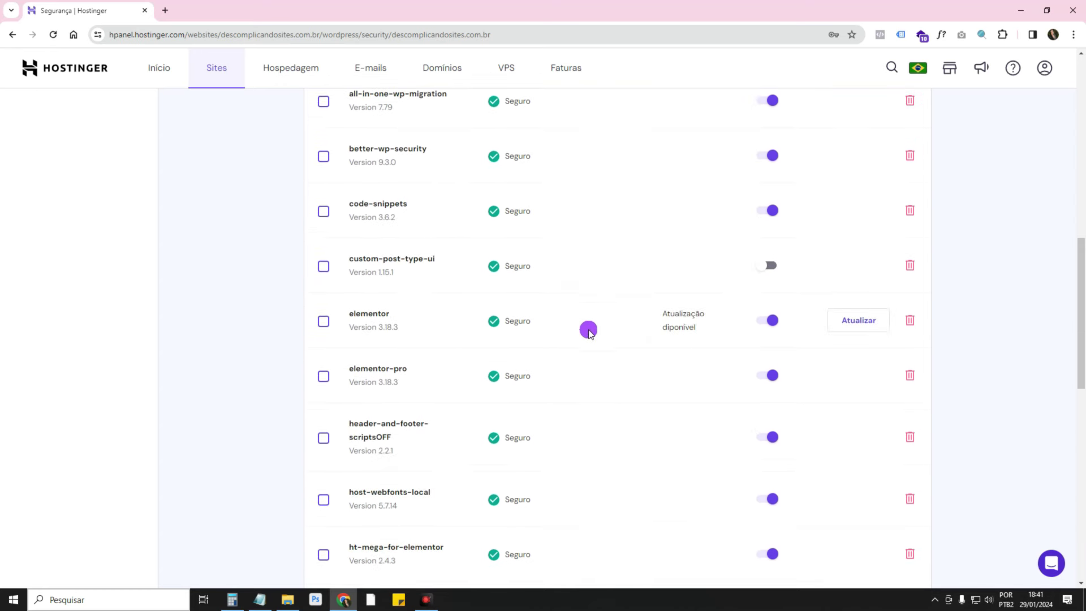
{"action": "scroll", "coordinate": [560, 313], "scroll_direction": "down", "scroll_amount": 8}
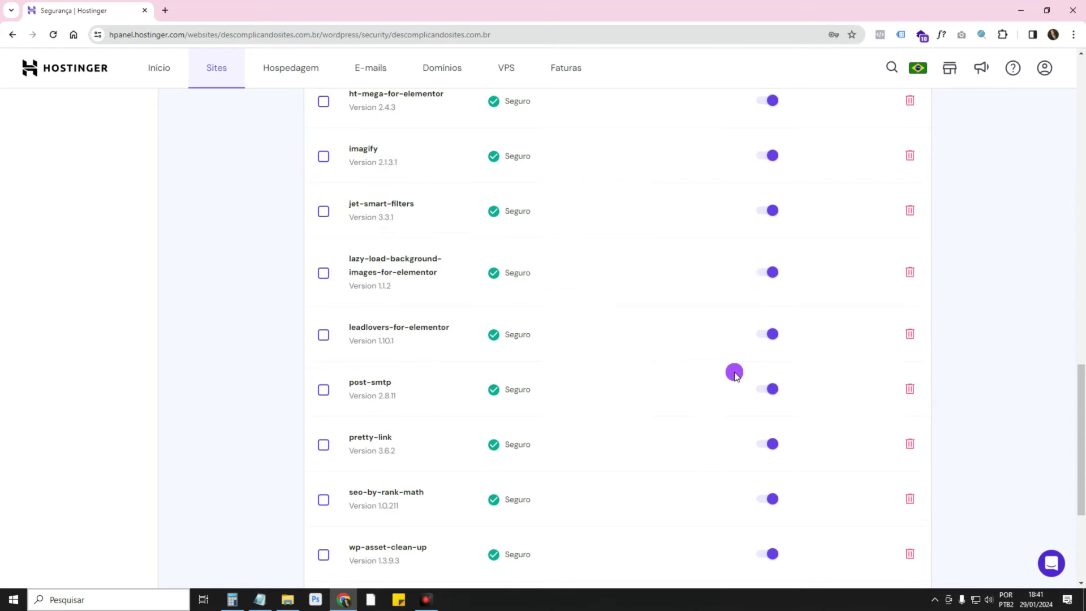
{"action": "scroll", "coordinate": [732, 371], "scroll_direction": "up", "scroll_amount": 12}
{"action": "scroll", "coordinate": [694, 309], "scroll_direction": "up", "scroll_amount": 4}
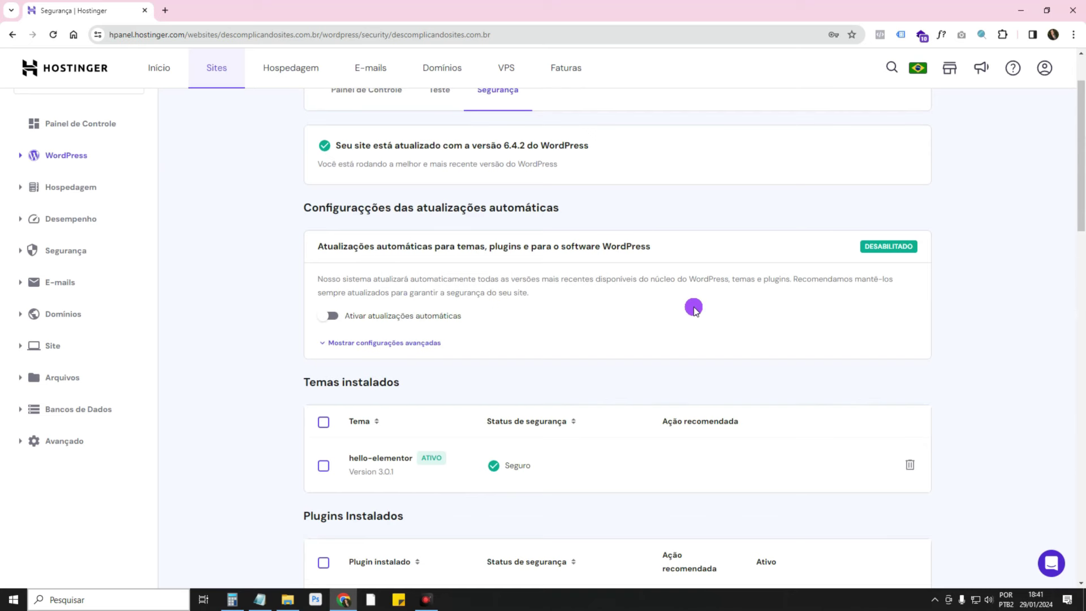
Open the Security plugin's Dashboard in the site's WordPress admin
{"action": "scroll", "coordinate": [693, 308], "scroll_direction": "down", "scroll_amount": 3}
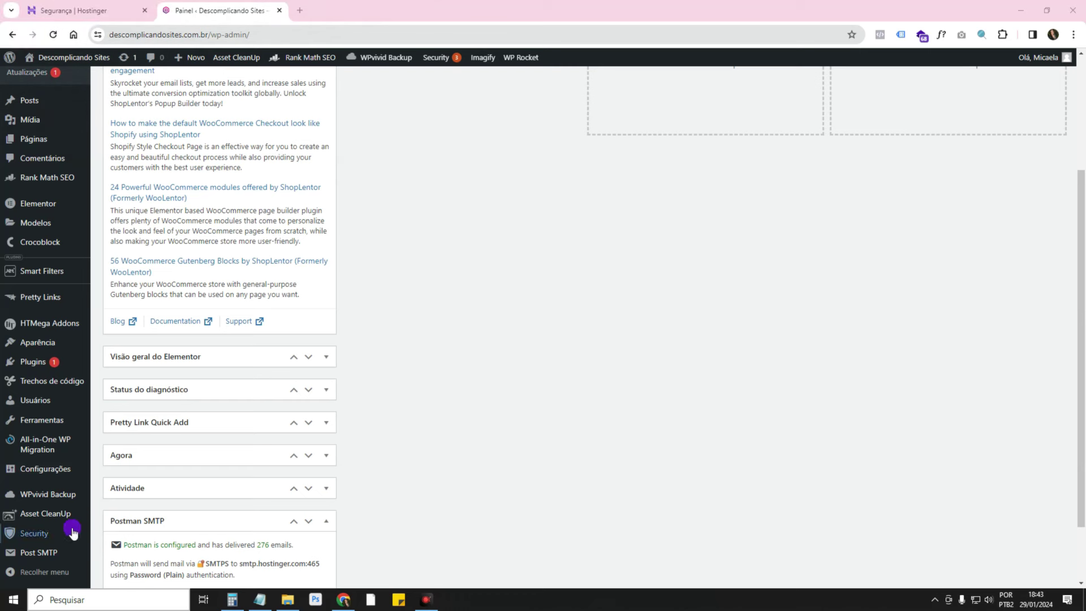
{"action": "mouse_move", "coordinate": [23, 538]}
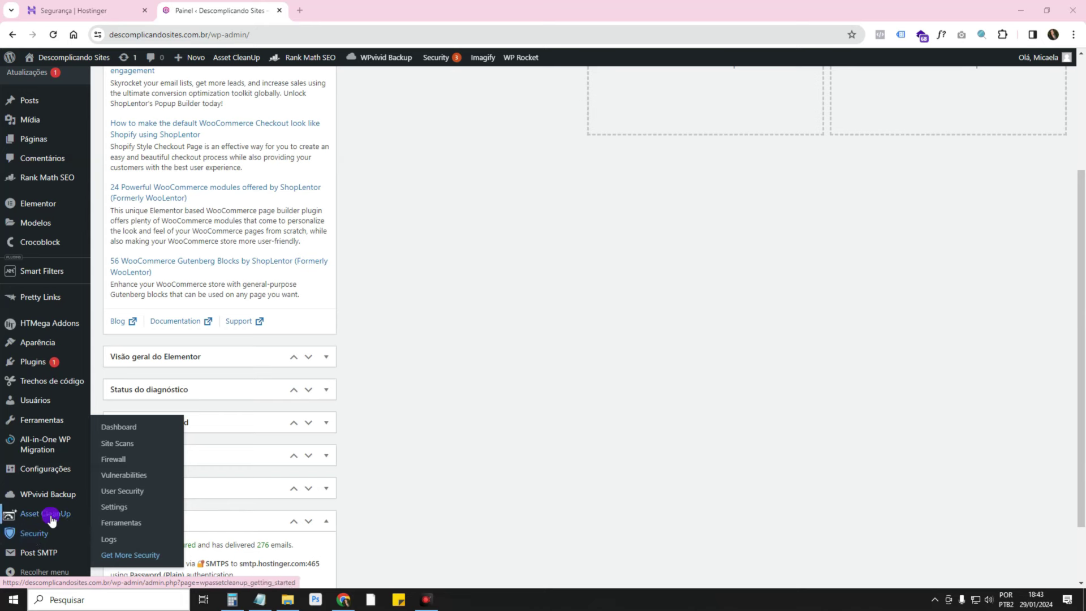
{"action": "left_click", "coordinate": [110, 430]}
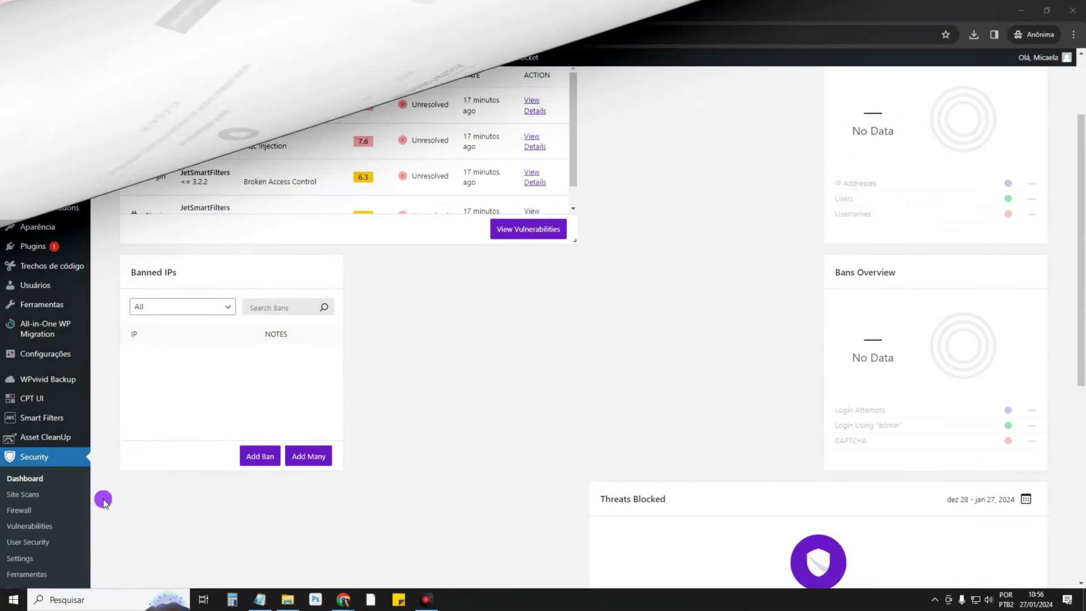
{"action": "left_click", "coordinate": [34, 461]}
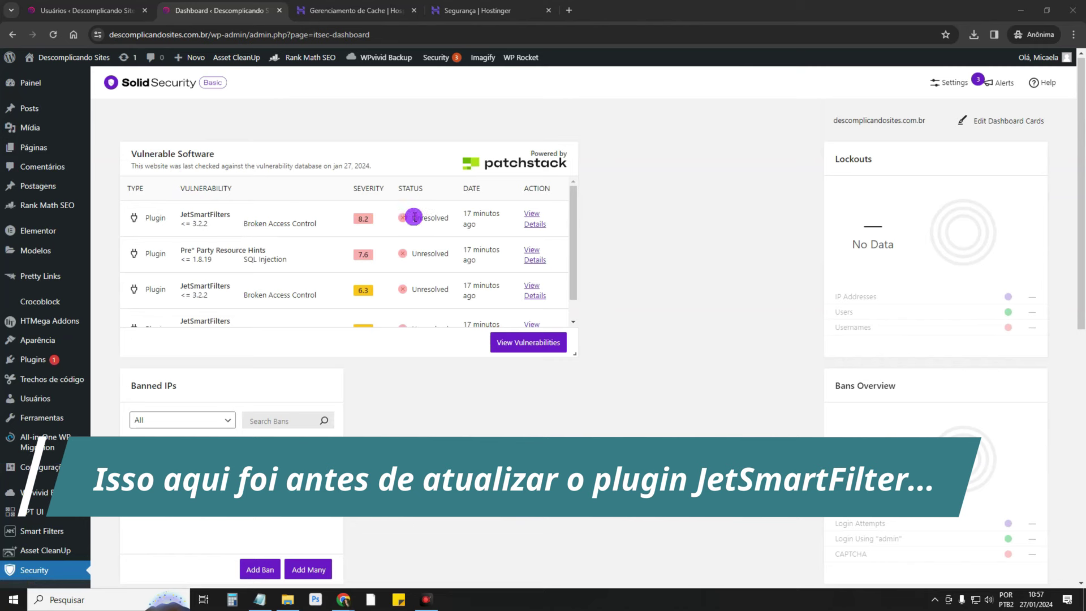
Examine the Vulnerable Software list on the Solid Security dashboard, including the JetSmartFilters and pre-party-browser-hints entries
{"action": "scroll", "coordinate": [436, 235], "scroll_direction": "down", "scroll_amount": 1}
{"action": "scroll", "coordinate": [436, 235], "scroll_direction": "up", "scroll_amount": 1}
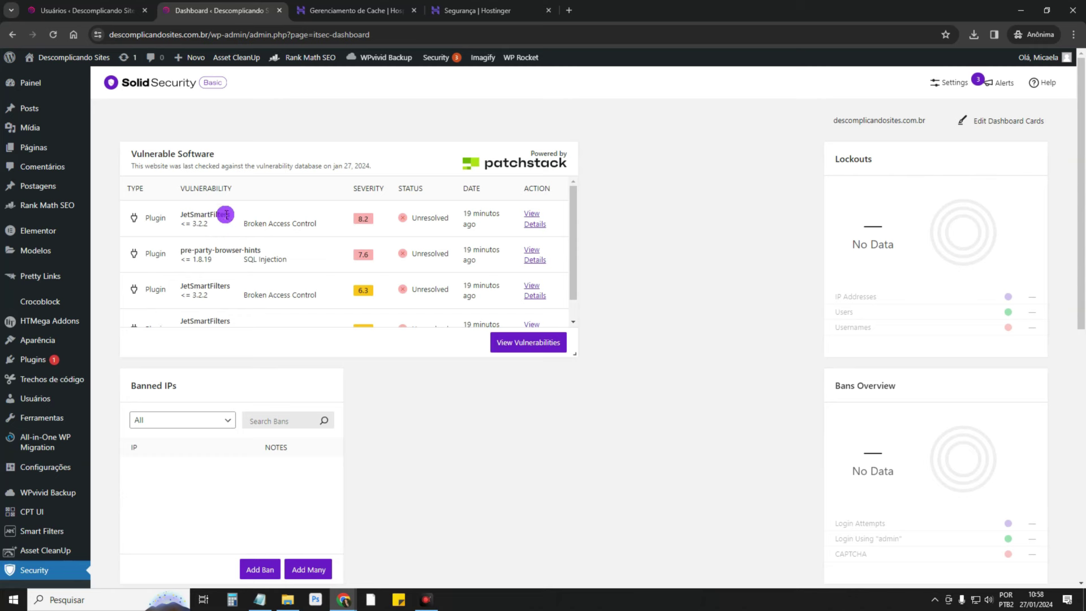
{"action": "left_click_drag", "start_coordinate": [181, 217], "coordinate": [226, 214]}
{"action": "scroll", "coordinate": [481, 229], "scroll_direction": "down", "scroll_amount": 1}
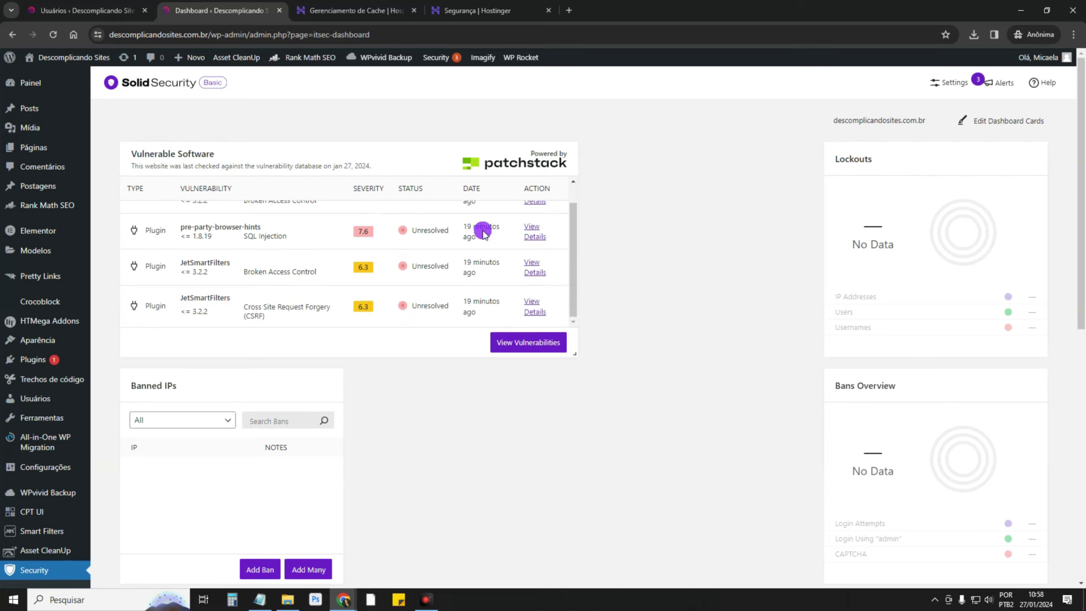
{"action": "scroll", "coordinate": [477, 230], "scroll_direction": "up", "scroll_amount": 1}
{"action": "left_click_drag", "start_coordinate": [181, 249], "coordinate": [262, 249]}
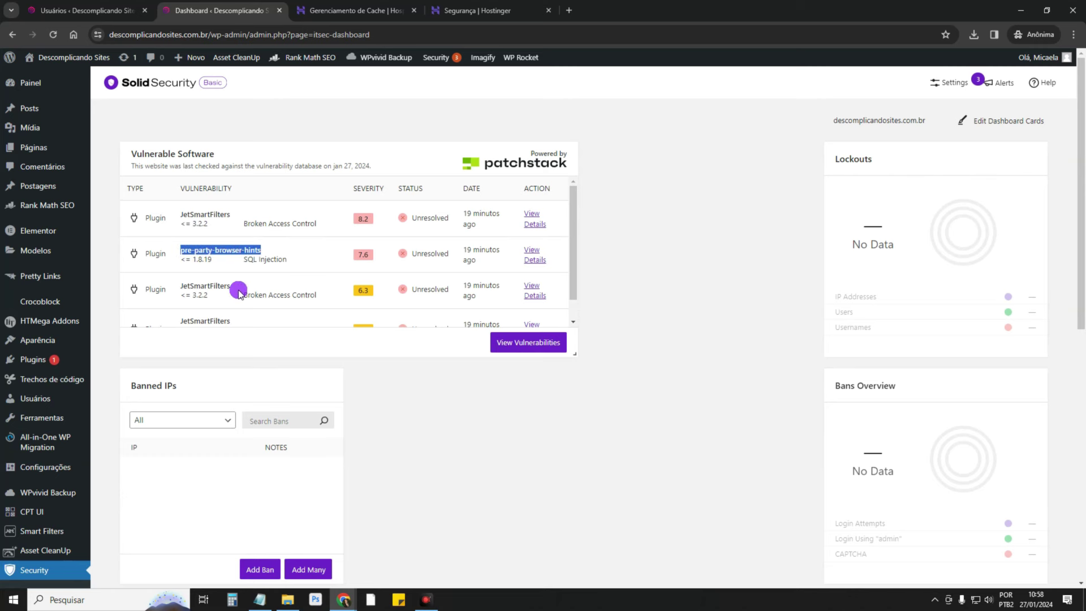
{"action": "scroll", "coordinate": [239, 293], "scroll_direction": "down", "scroll_amount": 1}
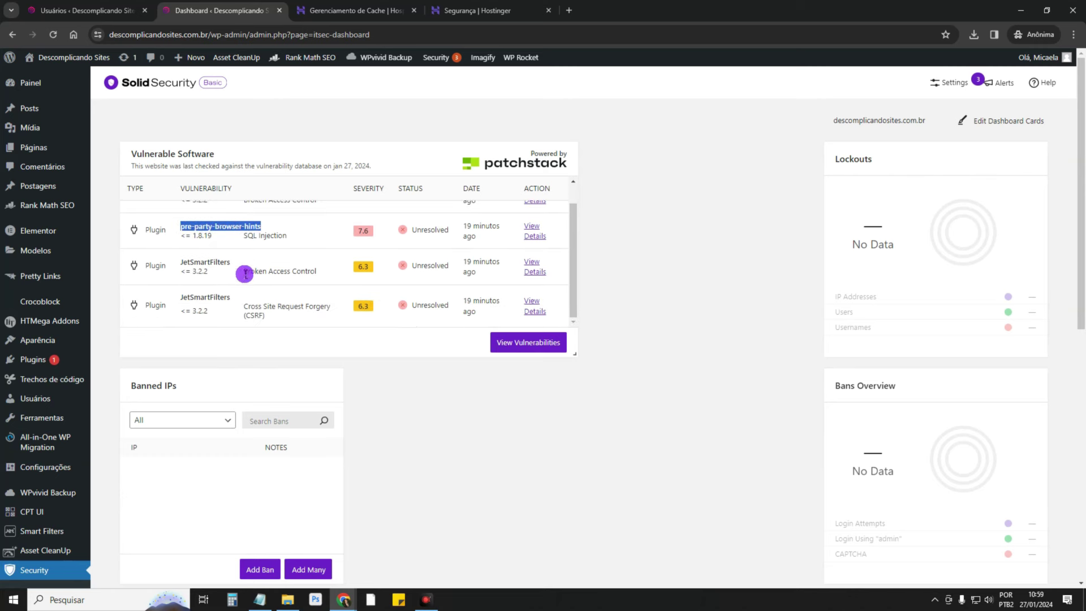
{"action": "scroll", "coordinate": [366, 337], "scroll_direction": "down", "scroll_amount": 2}
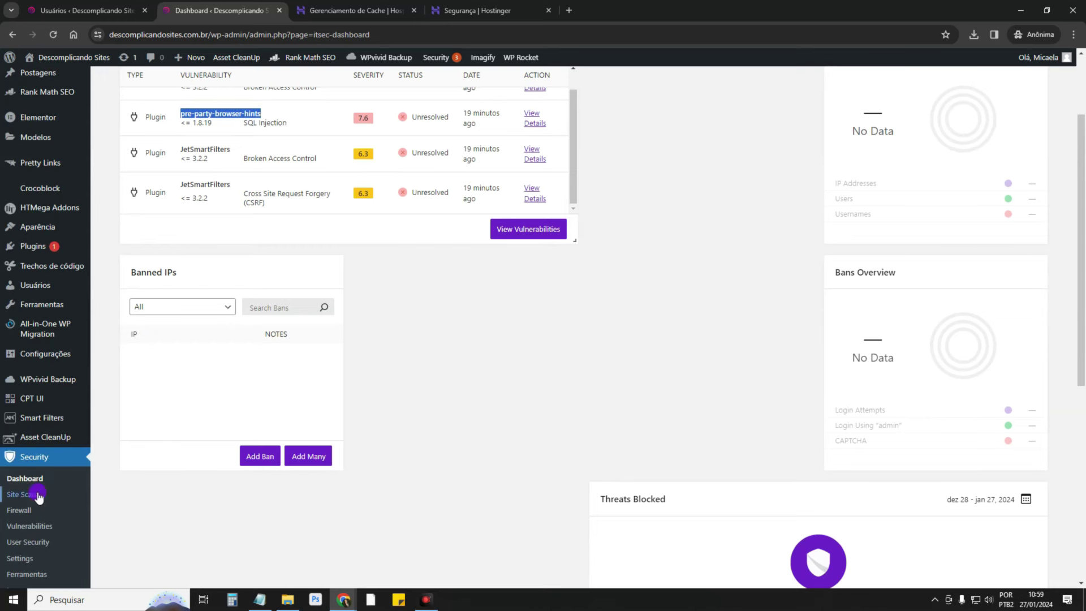
Open the Security plugin's Site Scans page and start a site scan
{"action": "scroll", "coordinate": [28, 503], "scroll_direction": "down", "scroll_amount": 1}
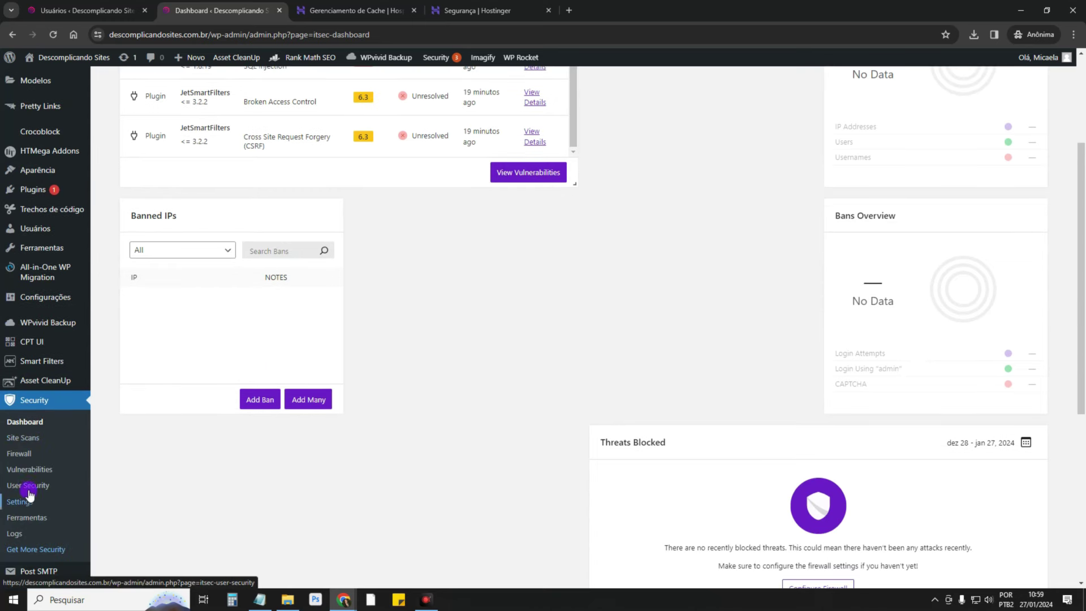
{"action": "left_click", "coordinate": [19, 442]}
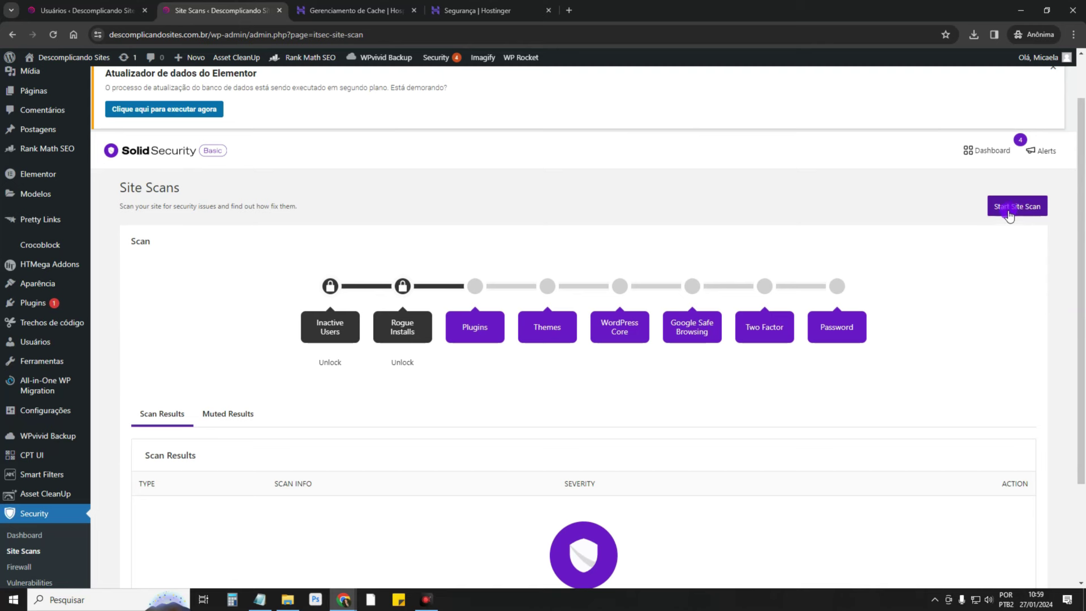
{"action": "left_click", "coordinate": [1021, 207]}
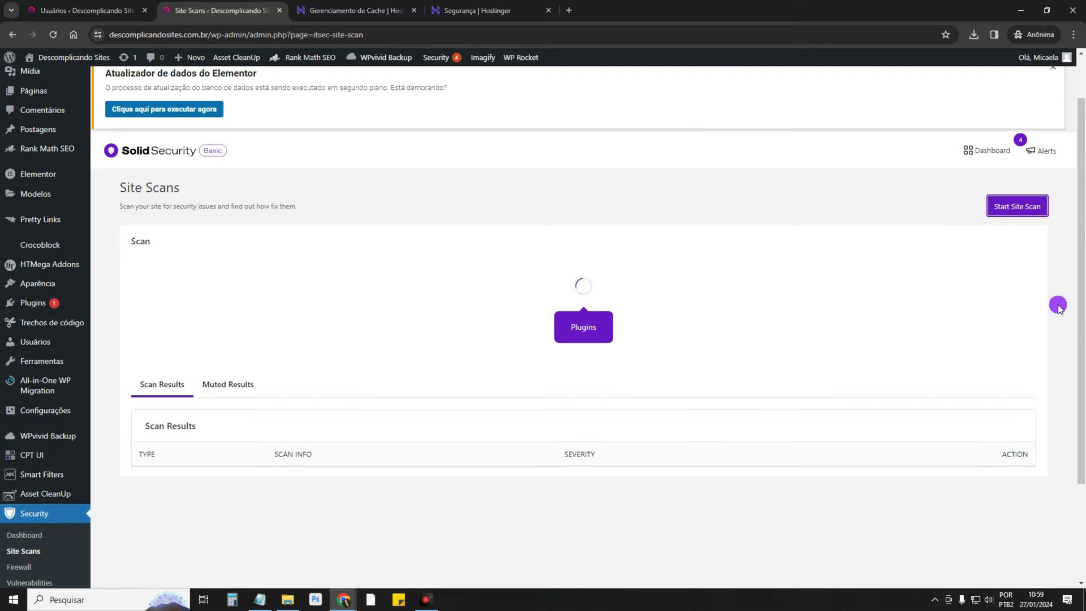
{"action": "scroll", "coordinate": [1059, 304], "scroll_direction": "down", "scroll_amount": 2}
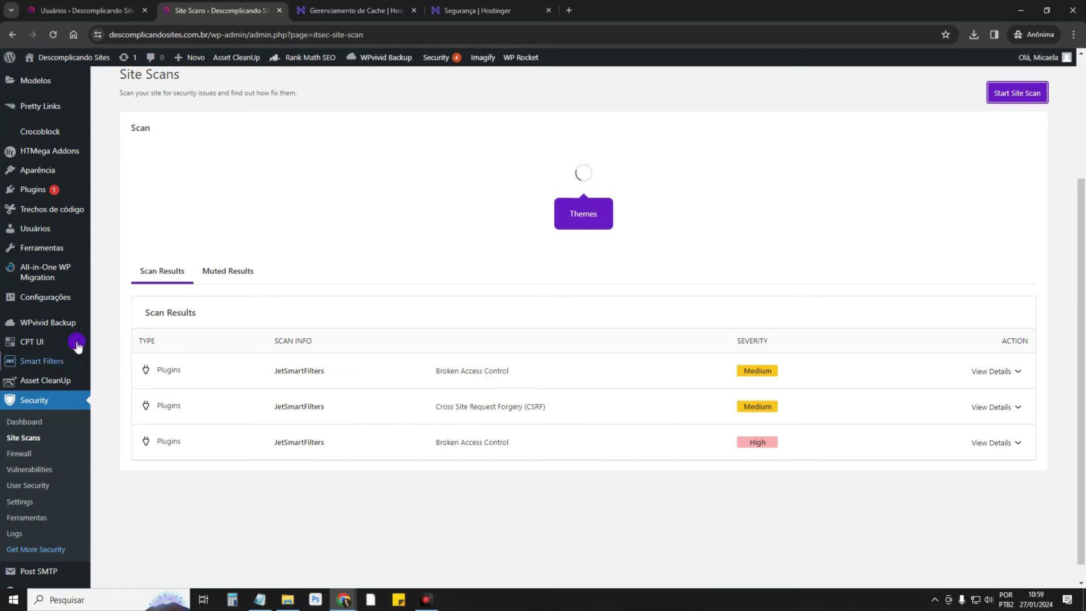
Translate the Site Scans page into Portuguese and examine the cross-site request forgery entry in the scan results
{"action": "right_click", "coordinate": [98, 308]}
{"action": "left_click", "coordinate": [146, 476]}
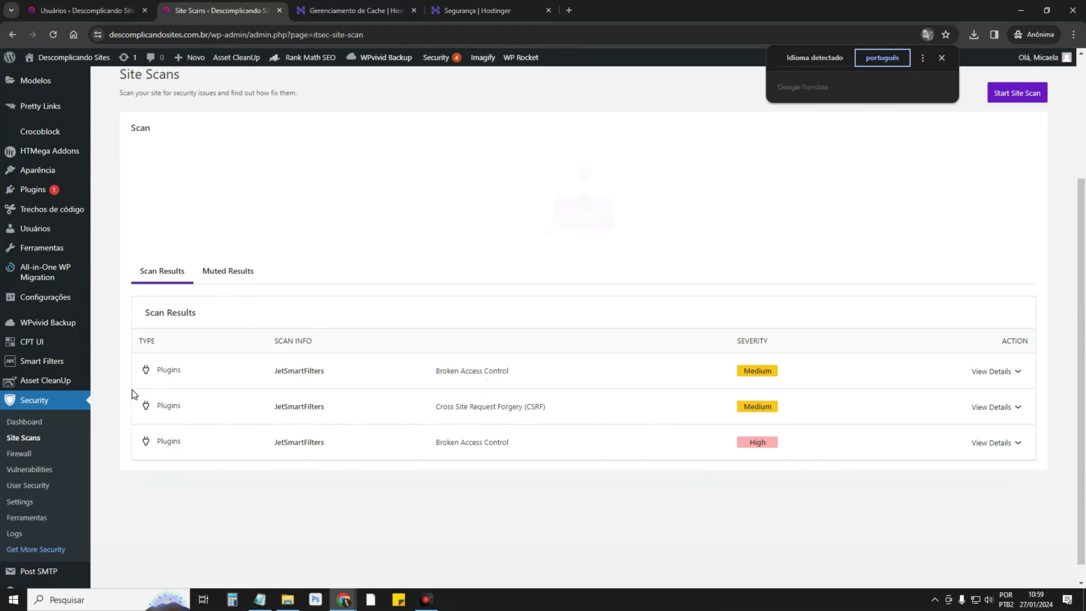
{"action": "right_click", "coordinate": [103, 290]}
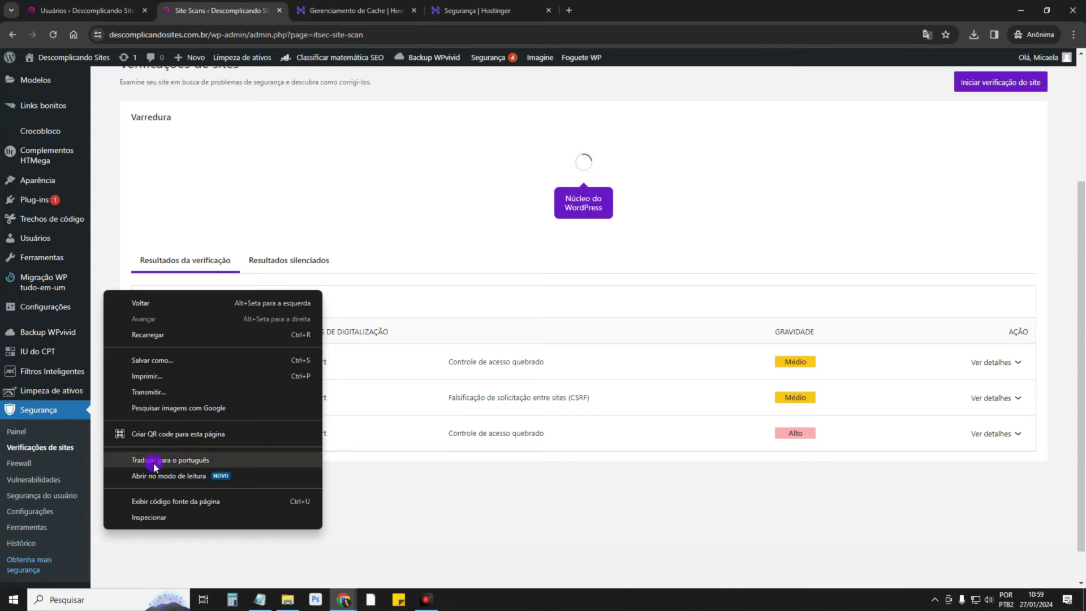
{"action": "left_click", "coordinate": [115, 267]}
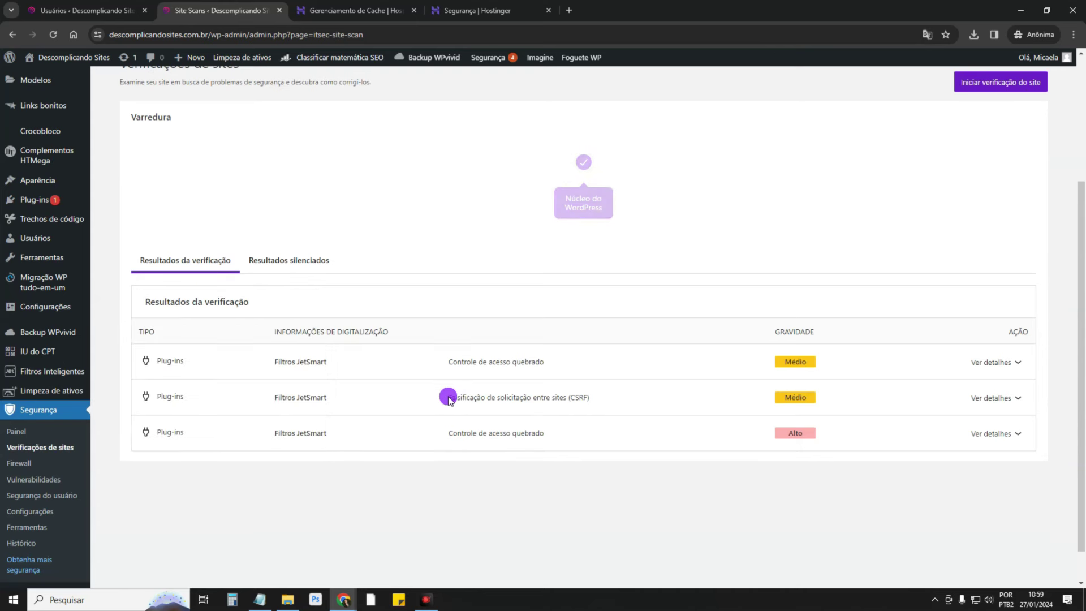
{"action": "left_click_drag", "start_coordinate": [449, 397], "coordinate": [569, 398]}
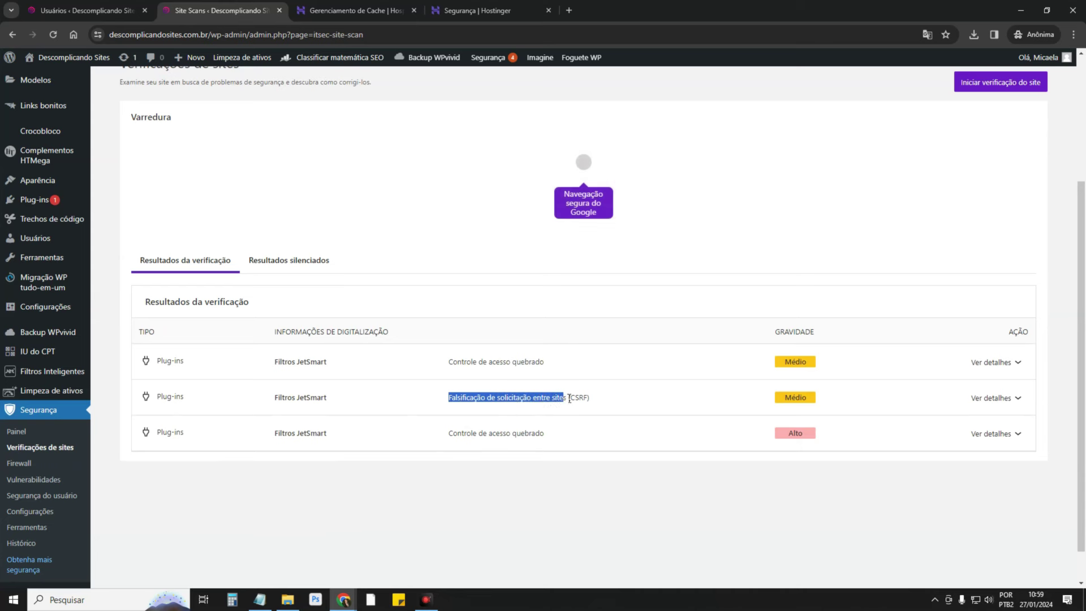
{"action": "left_click", "coordinate": [599, 404]}
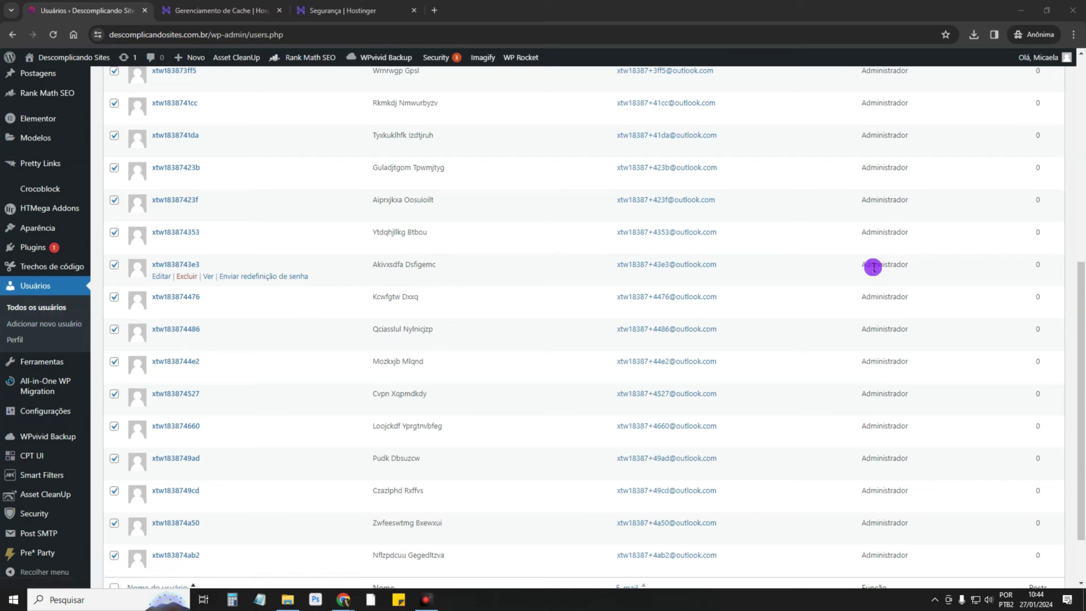
Examine the administrator accounts on the first two pages of the Usuários list
{"action": "left_click_drag", "start_coordinate": [866, 167], "coordinate": [969, 314]}
{"action": "left_click", "coordinate": [969, 310]}
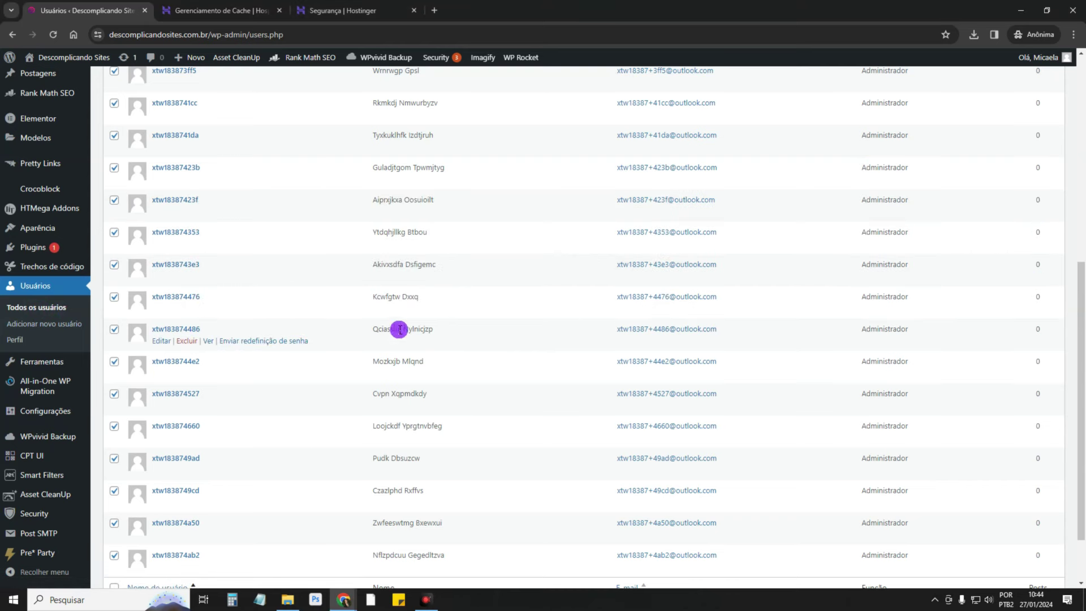
{"action": "scroll", "coordinate": [407, 385], "scroll_direction": "down", "scroll_amount": 2}
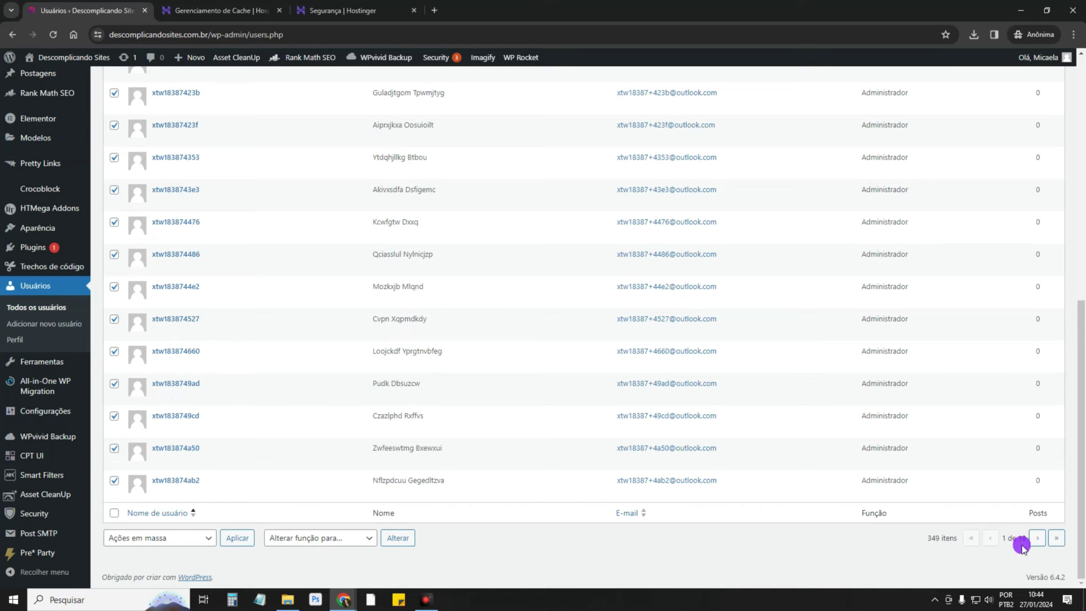
{"action": "scroll", "coordinate": [956, 475], "scroll_direction": "up", "scroll_amount": 3}
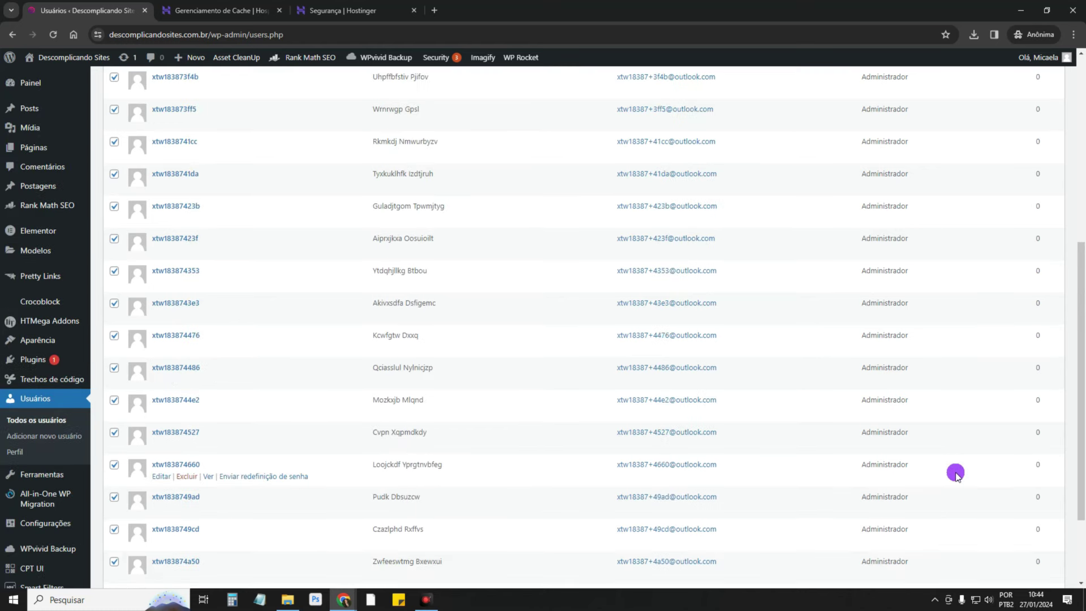
{"action": "scroll", "coordinate": [956, 474], "scroll_direction": "down", "scroll_amount": 3}
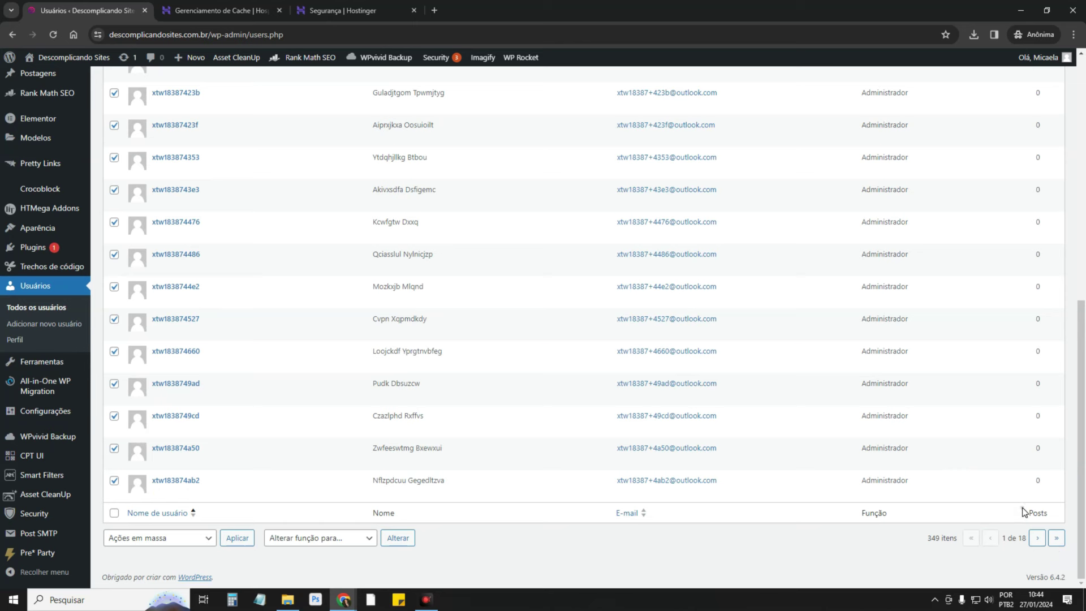
{"action": "left_click", "coordinate": [1038, 539]}
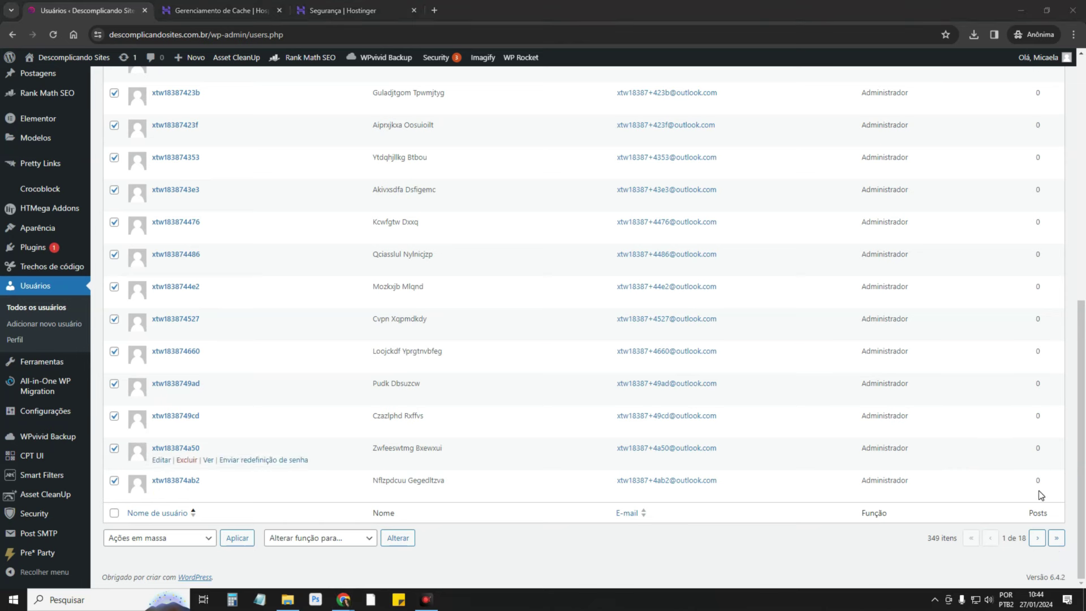
{"action": "left_click", "coordinate": [1038, 538]}
{"action": "scroll", "coordinate": [563, 381], "scroll_direction": "down", "scroll_amount": 10}
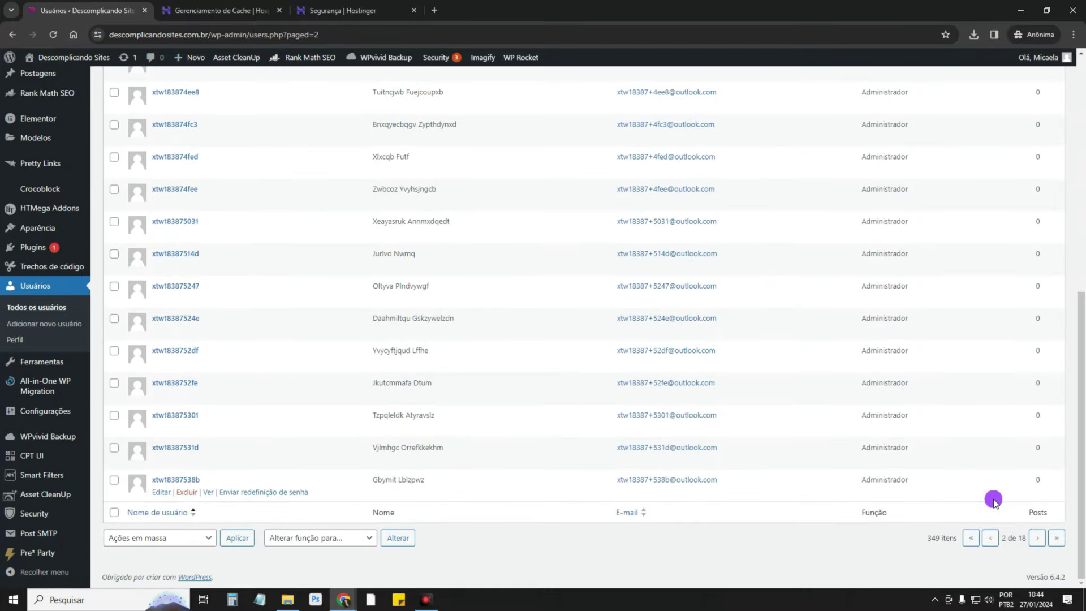
{"action": "scroll", "coordinate": [404, 414], "scroll_direction": "up", "scroll_amount": 4}
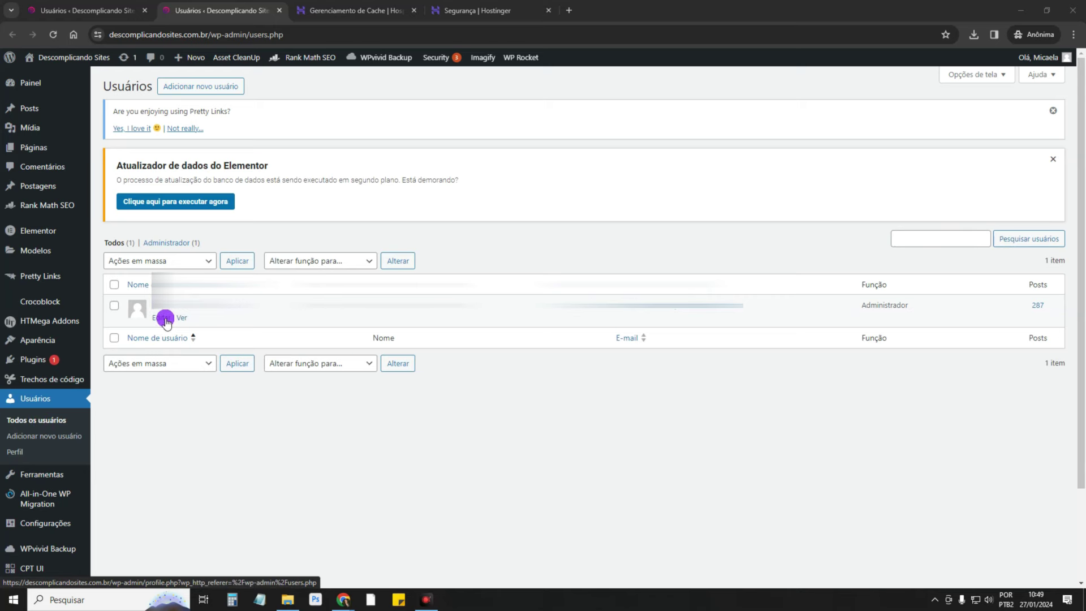
Open the remaining administrator's profile for editing and generate a new account password under Gerenciamento de conta
{"action": "left_click", "coordinate": [164, 317]}
{"action": "scroll", "coordinate": [165, 321], "scroll_direction": "down", "scroll_amount": 15}
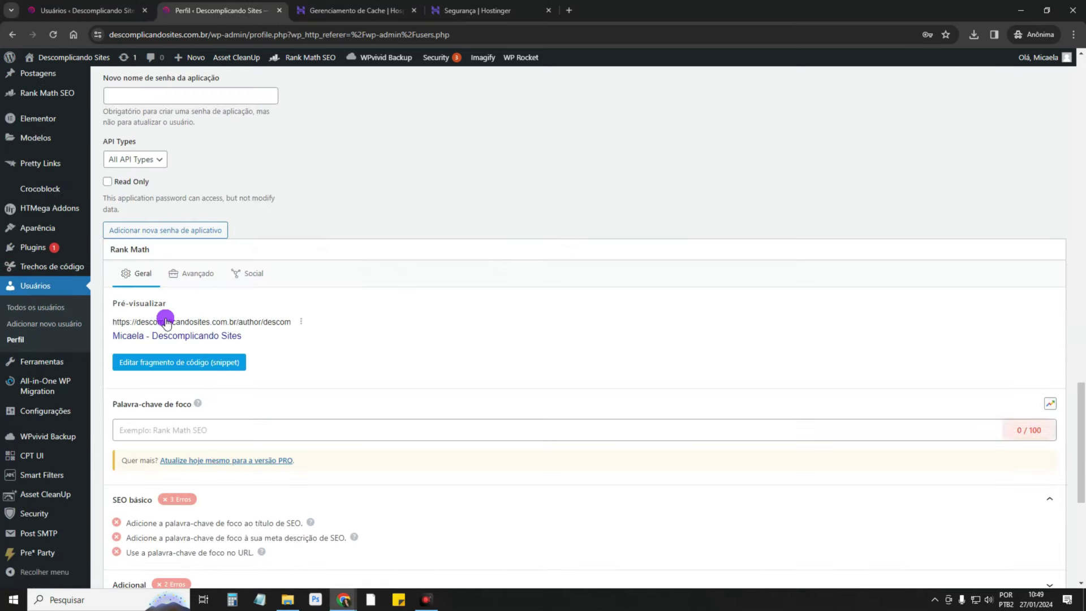
{"action": "scroll", "coordinate": [165, 321], "scroll_direction": "up", "scroll_amount": 7}
{"action": "scroll", "coordinate": [165, 320], "scroll_direction": "down", "scroll_amount": 4}
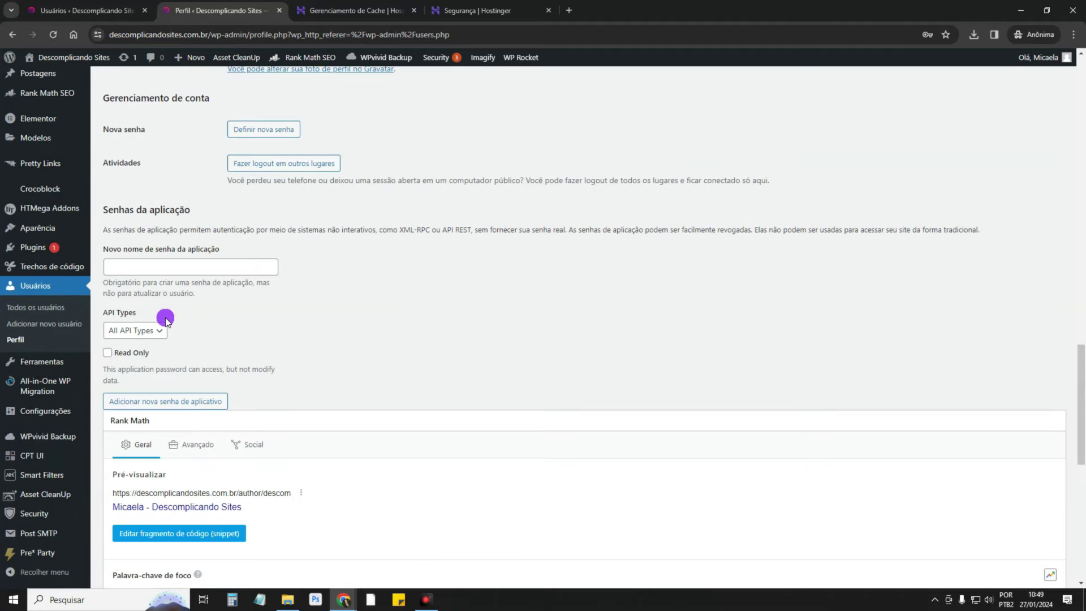
{"action": "scroll", "coordinate": [166, 320], "scroll_direction": "up", "scroll_amount": 2}
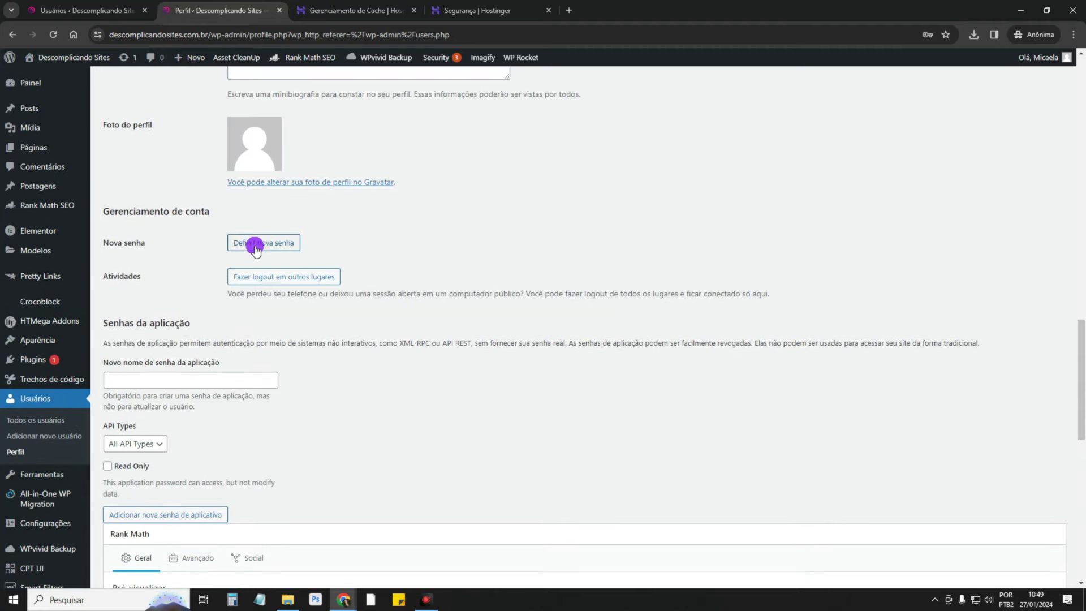
{"action": "left_click", "coordinate": [255, 248]}
{"action": "left_click_drag", "start_coordinate": [339, 268], "coordinate": [235, 275]}
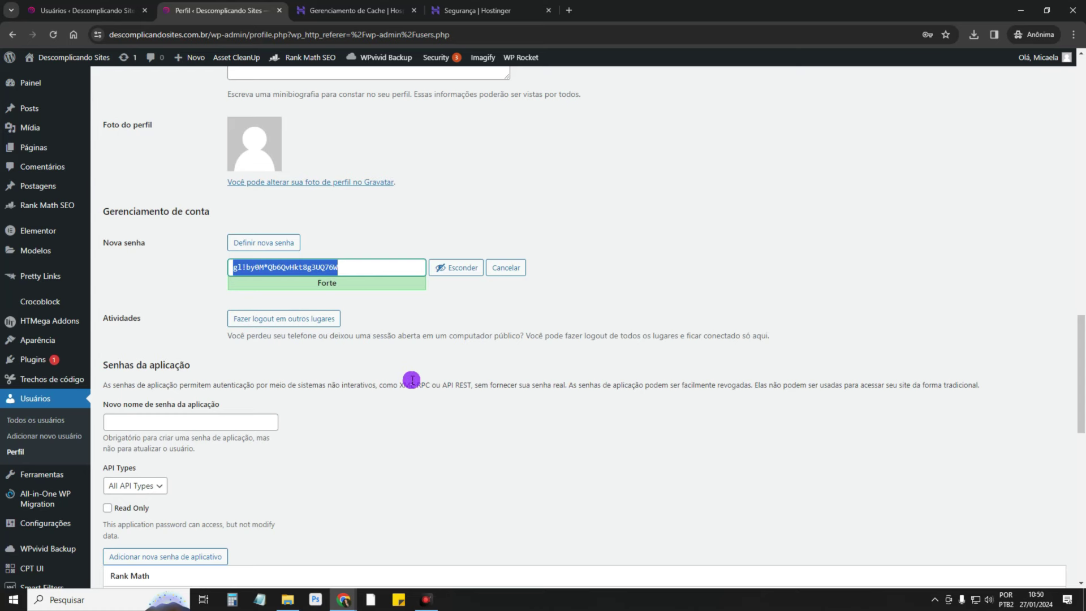
Enable two-factor authentication from the profile's Security section, turning on the Email method and continuing the setup
{"action": "scroll", "coordinate": [411, 380], "scroll_direction": "down", "scroll_amount": 10}
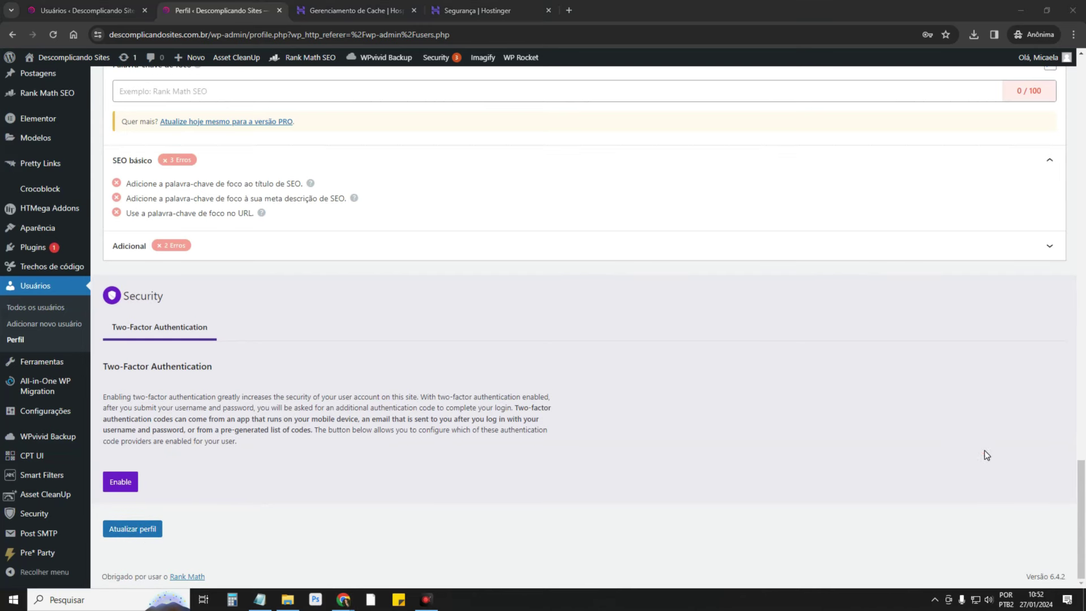
{"action": "left_click_drag", "start_coordinate": [123, 295], "coordinate": [158, 297]}
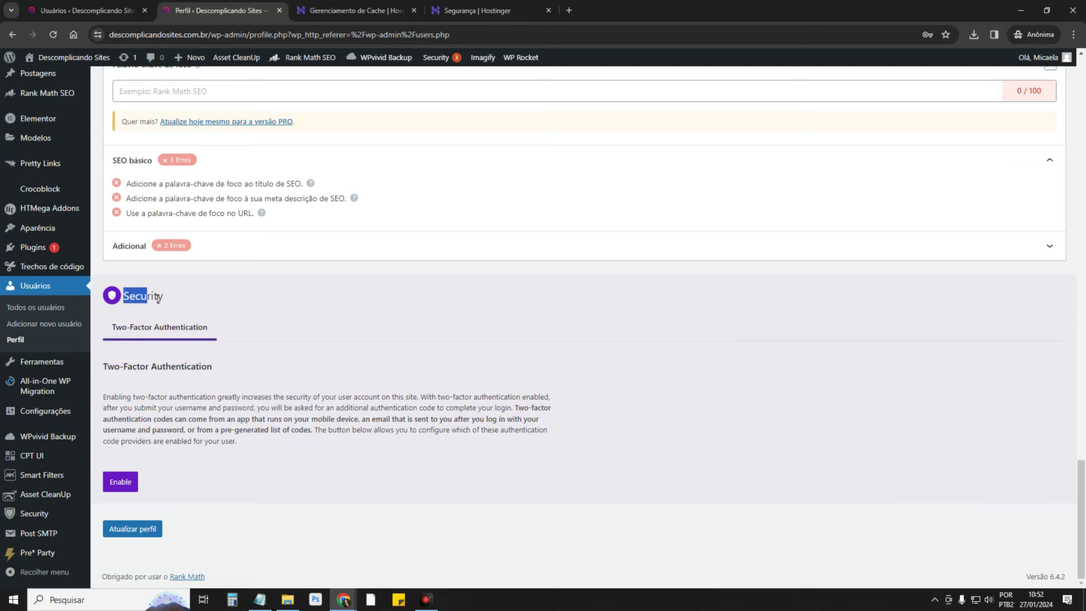
{"action": "left_click", "coordinate": [232, 314]}
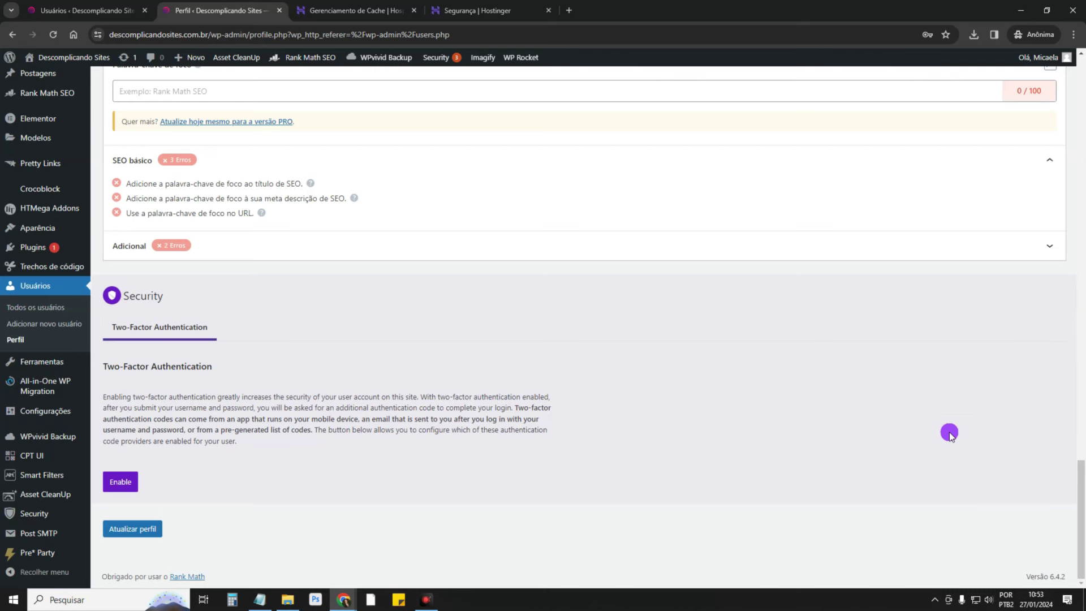
{"action": "left_click", "coordinate": [133, 486]}
{"action": "left_click", "coordinate": [611, 347]}
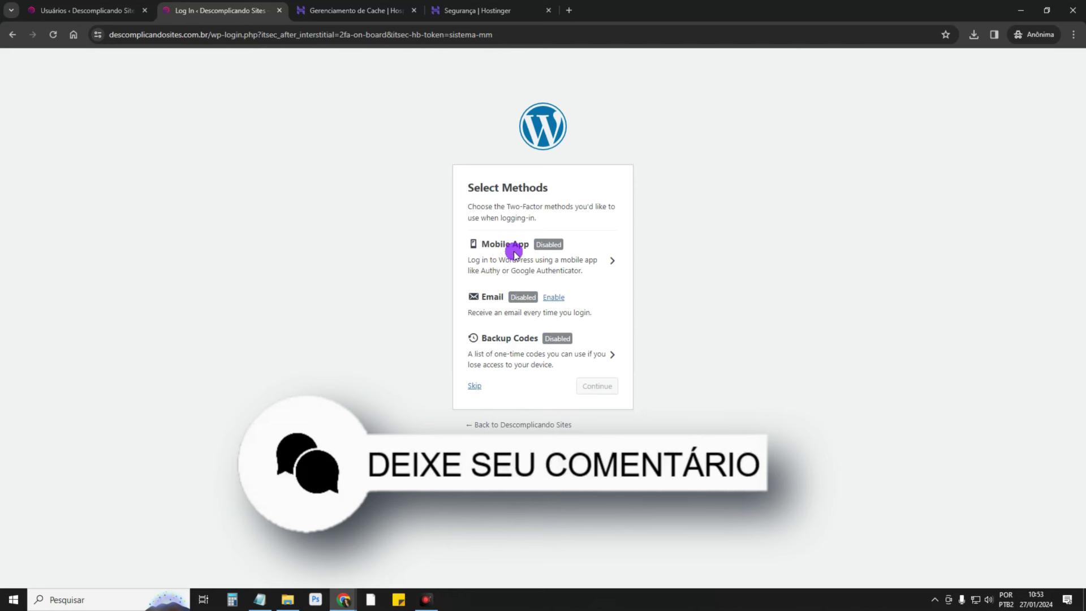
{"action": "left_click", "coordinate": [554, 298]}
{"action": "left_click", "coordinate": [614, 387]}
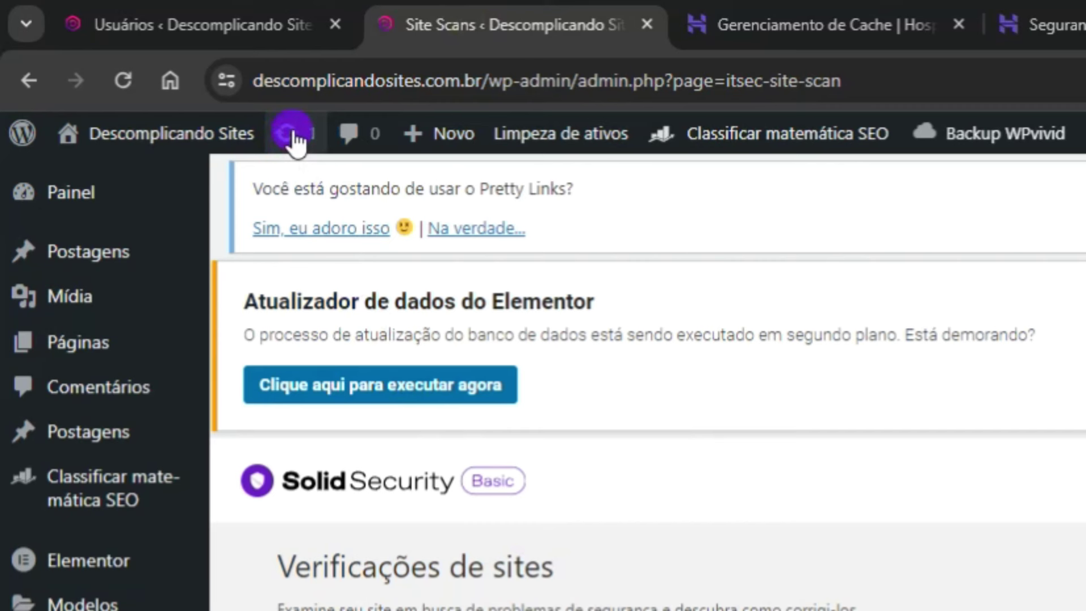
Open the WordPress updates page in a new tab and examine the update status against the Site Scans page's update indicator
{"action": "right_click", "coordinate": [293, 138]}
{"action": "left_click", "coordinate": [390, 153]}
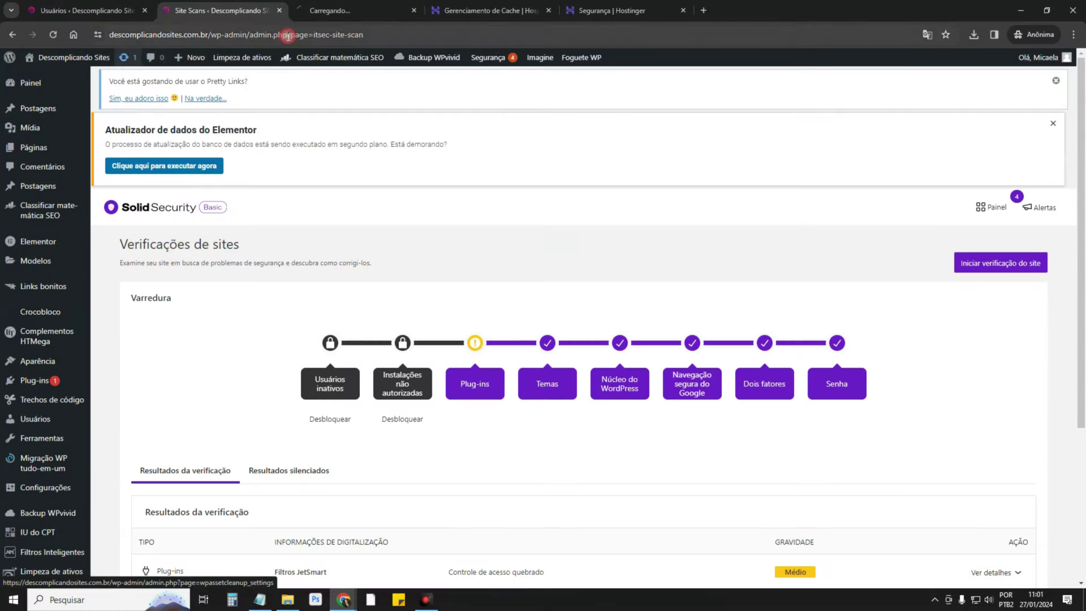
{"action": "key", "text": "ctrl+Tab"}
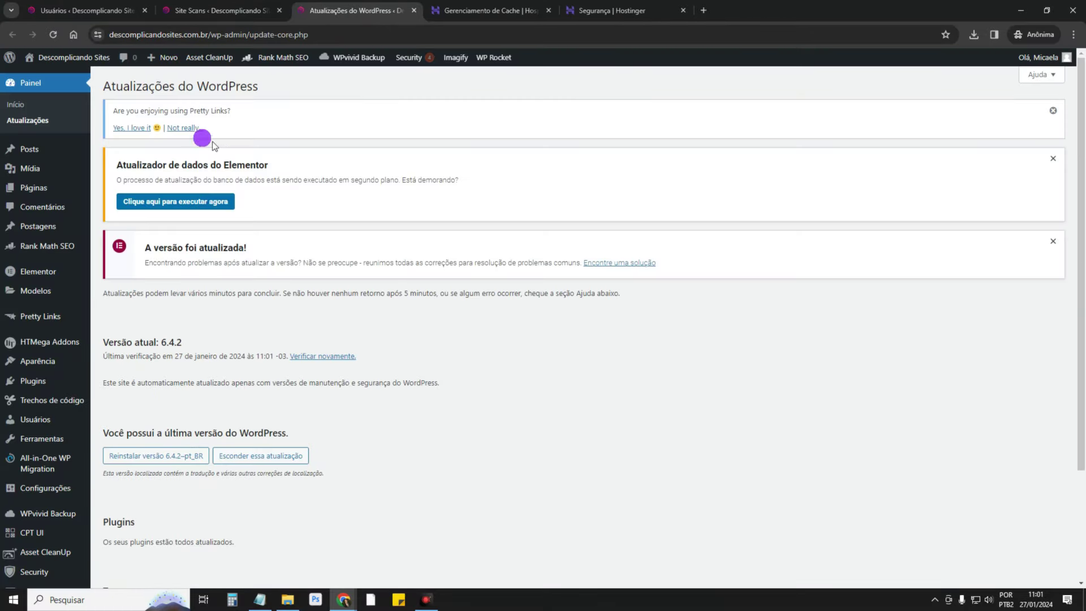
{"action": "scroll", "coordinate": [467, 279], "scroll_direction": "down", "scroll_amount": 3}
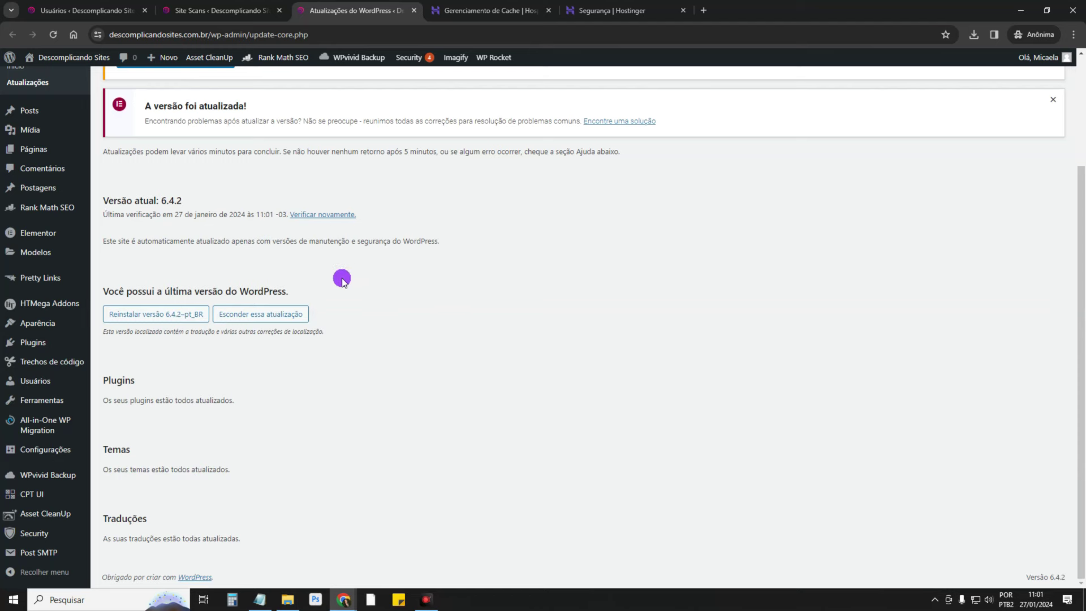
{"action": "scroll", "coordinate": [170, 190], "scroll_direction": "up", "scroll_amount": 3}
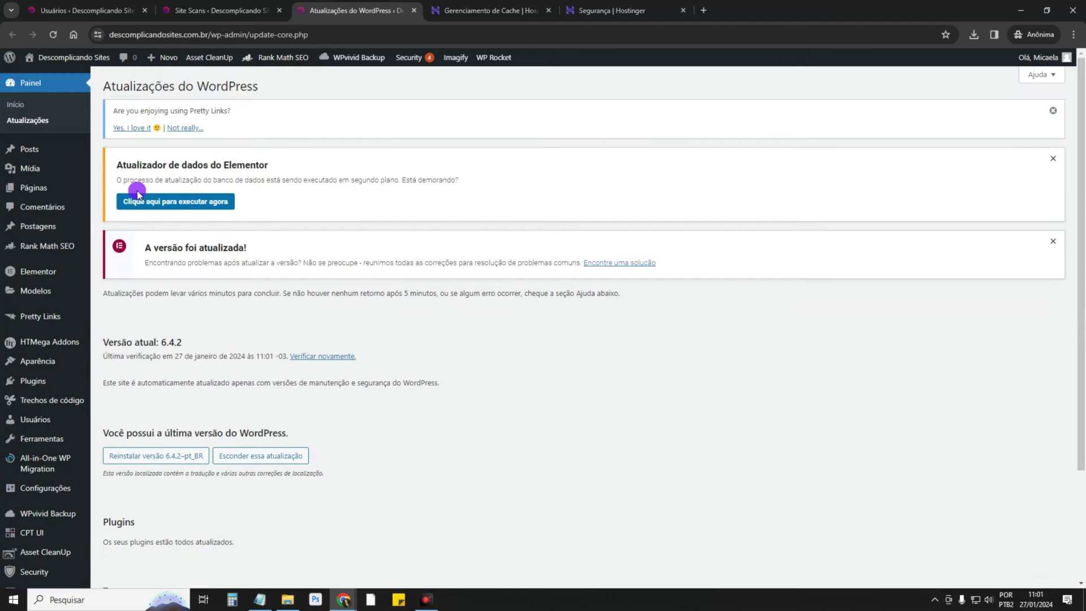
{"action": "left_click", "coordinate": [182, 11]}
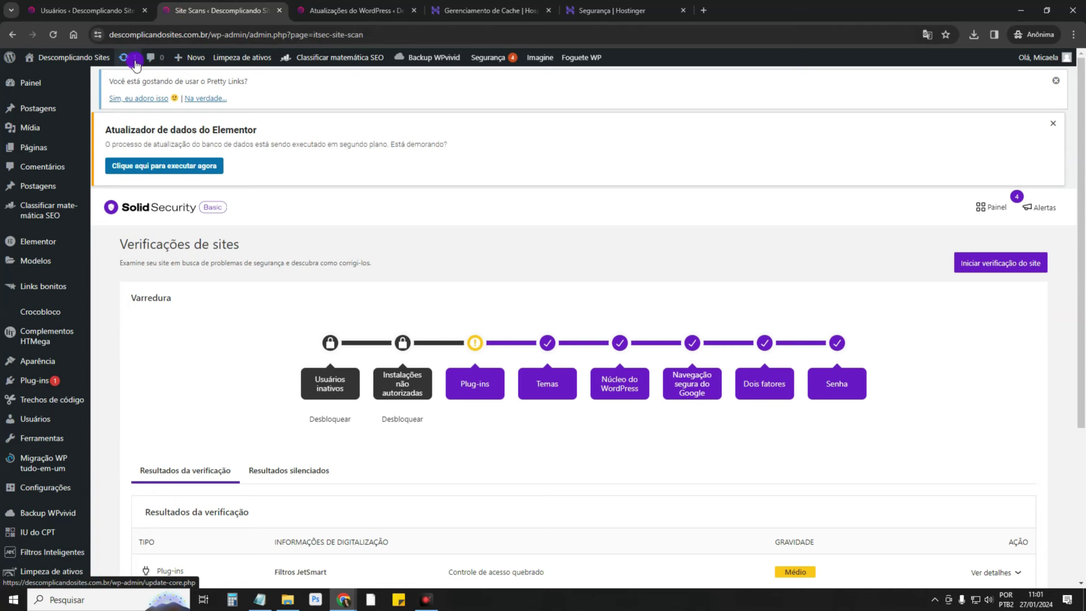
{"action": "left_click", "coordinate": [314, 13]}
{"action": "left_click", "coordinate": [136, 97]}
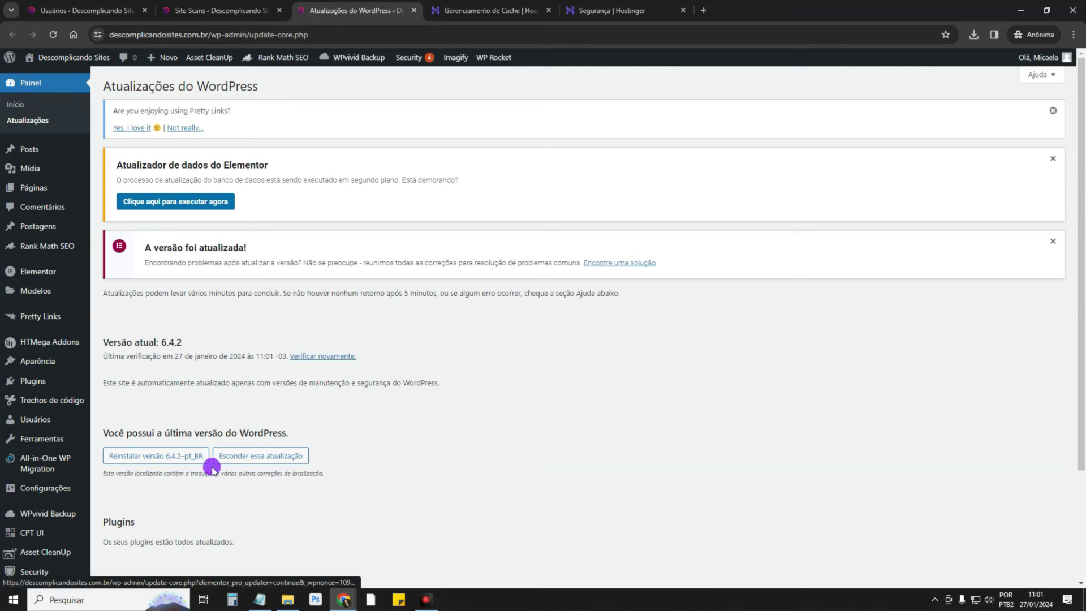
{"action": "scroll", "coordinate": [210, 453], "scroll_direction": "down", "scroll_amount": 3}
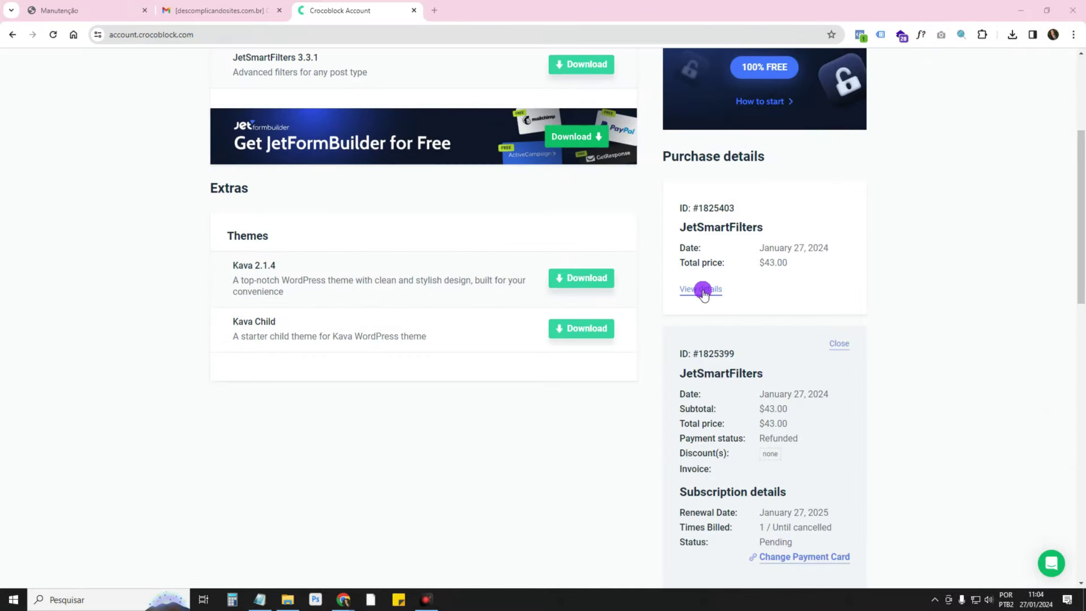
Examine the newest JetSmartFilters purchase's details and licence in the Crocoblock account, close them and return to the plugin downloads
{"action": "left_click", "coordinate": [701, 290]}
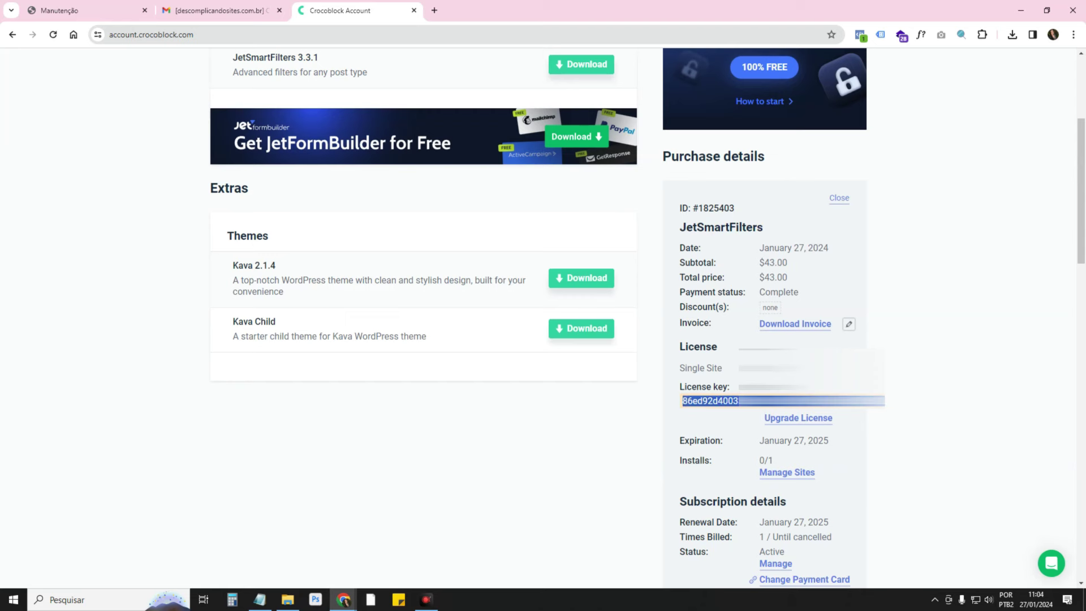
{"action": "left_click", "coordinate": [840, 198]}
{"action": "scroll", "coordinate": [881, 294], "scroll_direction": "up", "scroll_amount": 2}
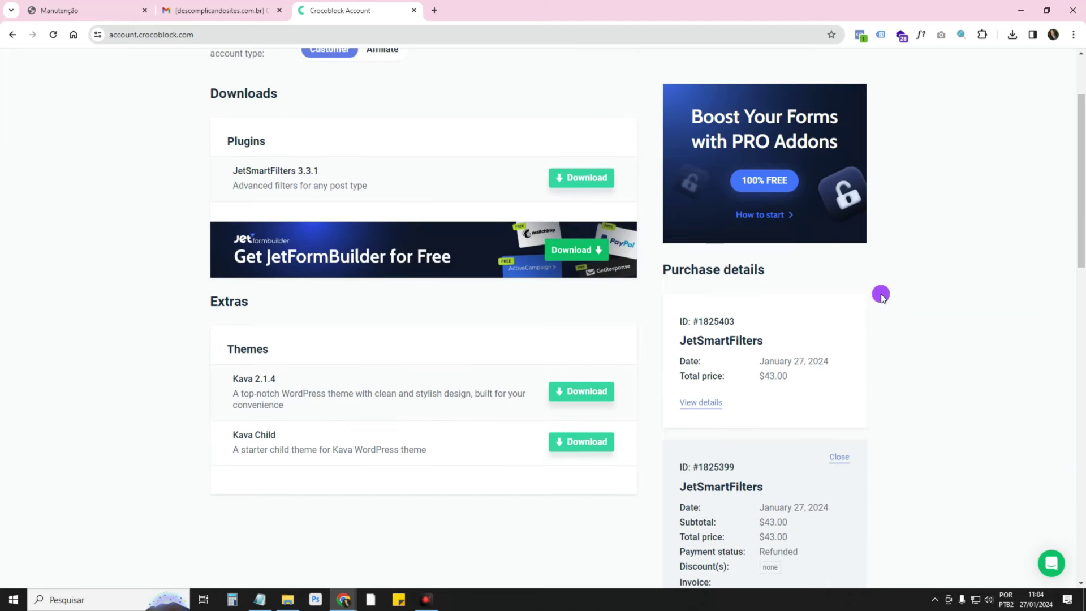
{"action": "scroll", "coordinate": [880, 294], "scroll_direction": "up", "scroll_amount": 1}
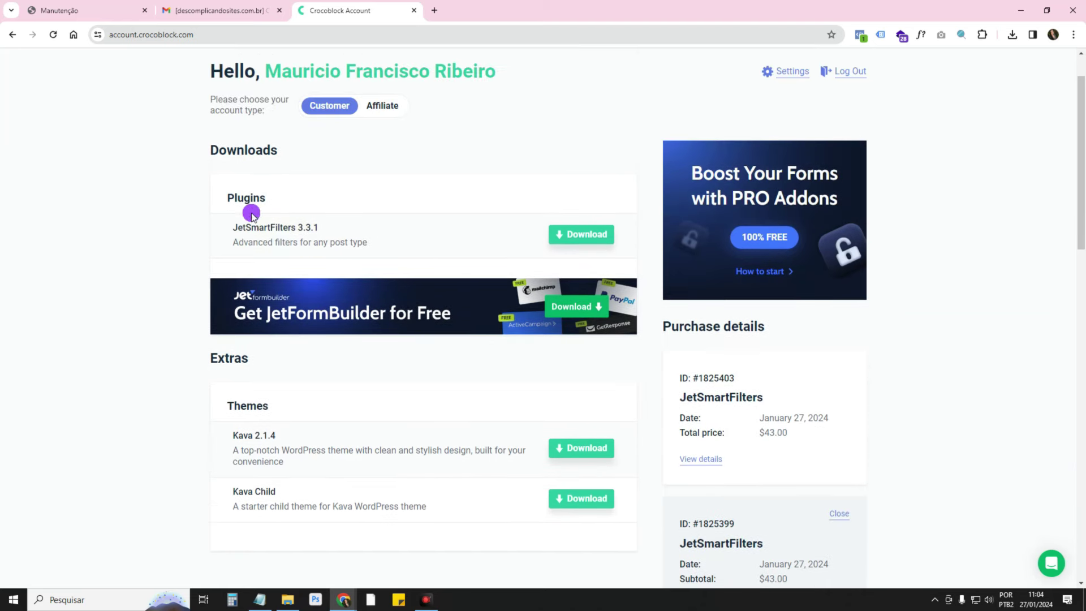
Download JetSmartFilters 3.3.1 from the Crocoblock account and choose jet-smart-filters (5).zip as the WordPress plugin upload
{"action": "left_click", "coordinate": [553, 231]}
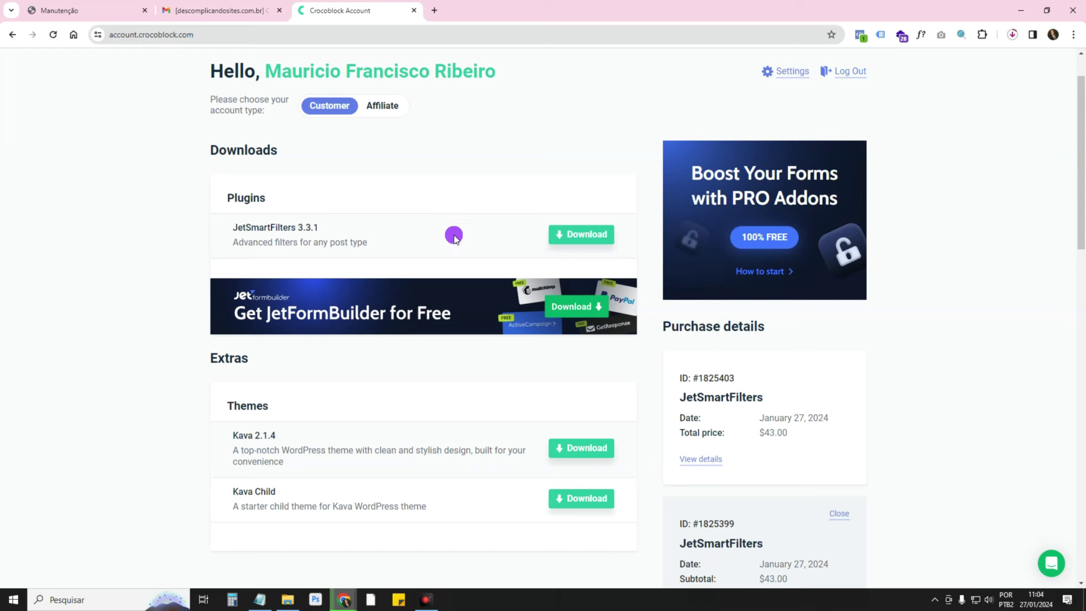
{"action": "left_click", "coordinate": [1012, 34]}
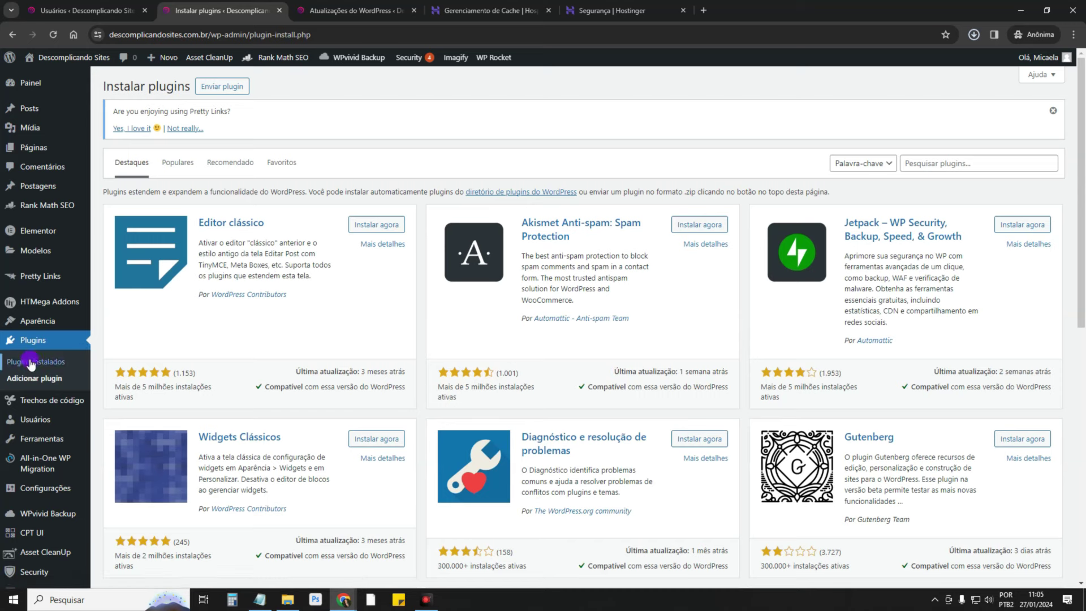
{"action": "left_click", "coordinate": [222, 86]}
{"action": "left_click", "coordinate": [501, 240]}
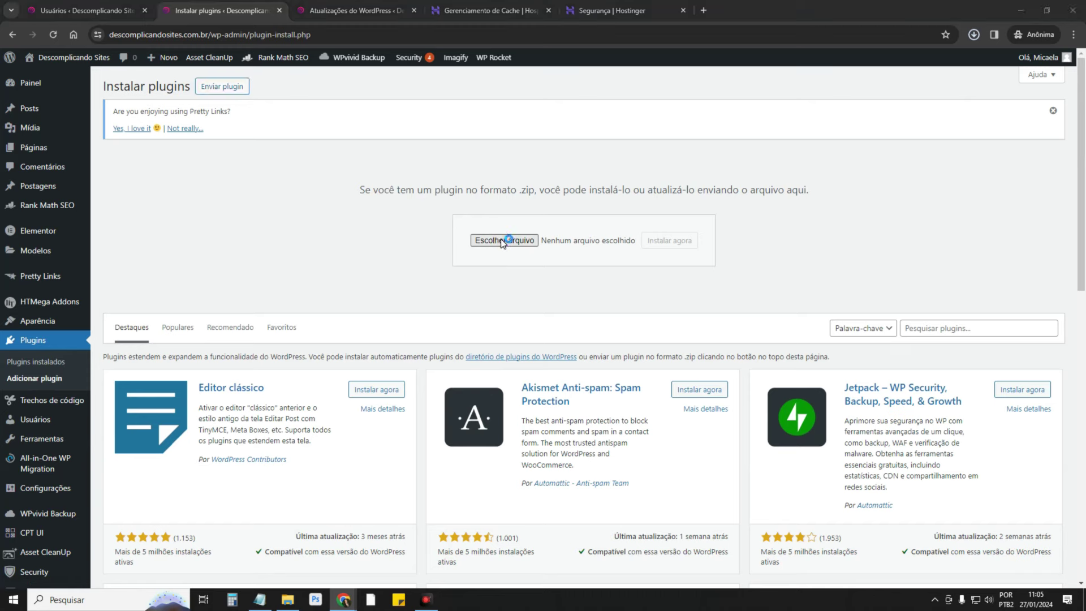
{"action": "left_click", "coordinate": [49, 103]}
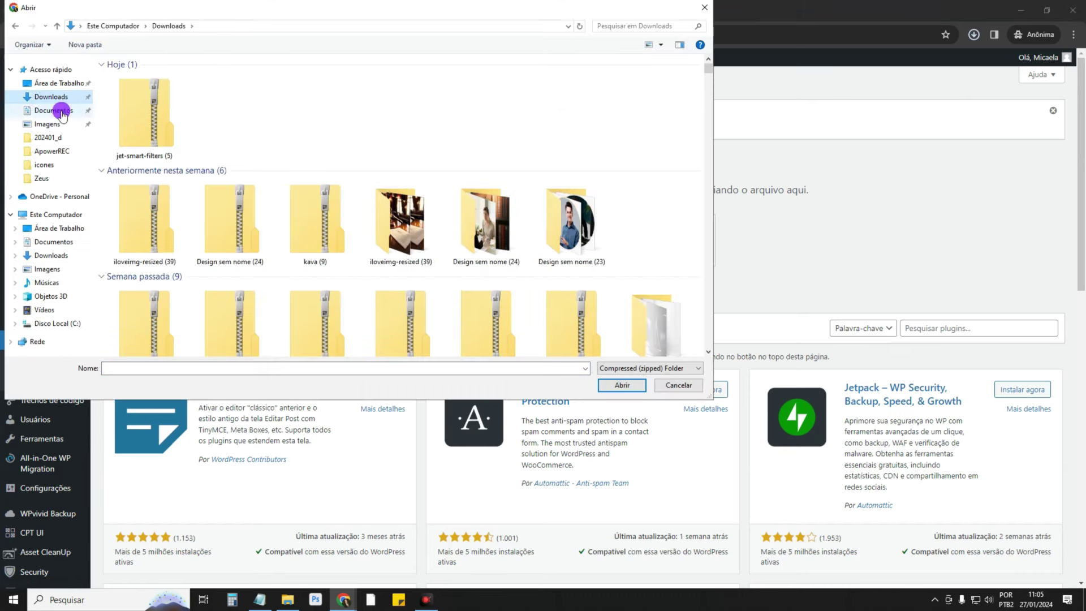
{"action": "left_click", "coordinate": [147, 125]}
{"action": "left_click", "coordinate": [615, 383]}
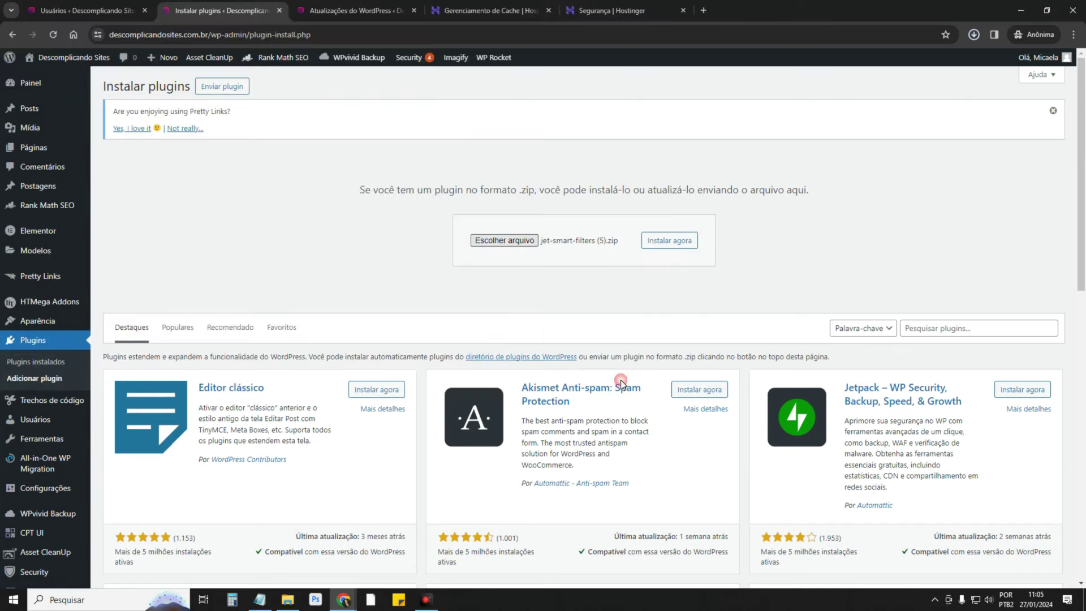
Install the uploaded JetSmartFilters plugin on the WordPress site and activate it
{"action": "left_click", "coordinate": [660, 239]}
{"action": "left_click", "coordinate": [663, 240]}
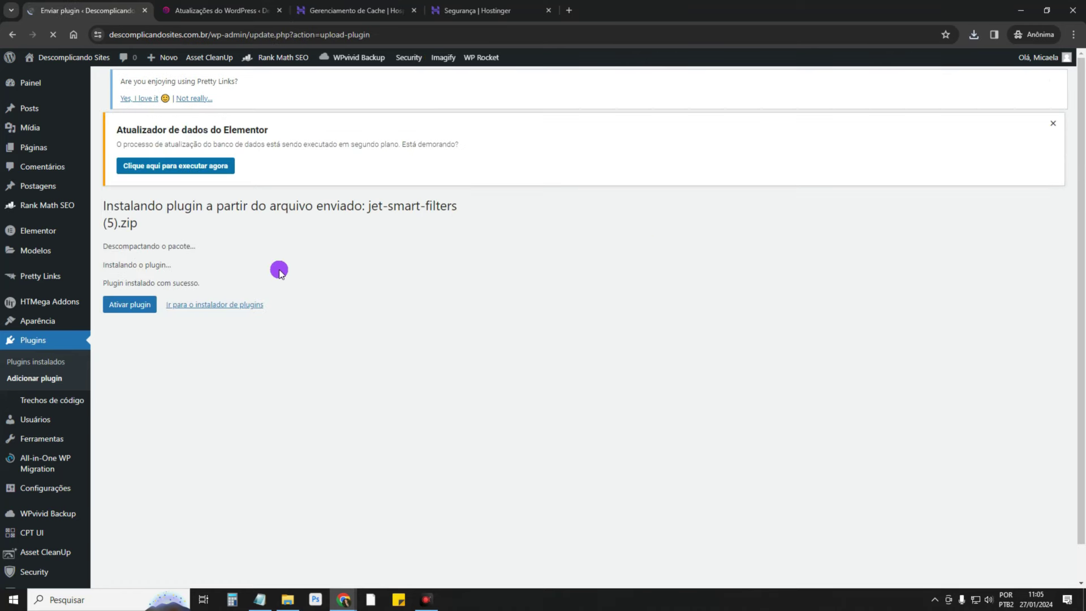
{"action": "left_click", "coordinate": [146, 304]}
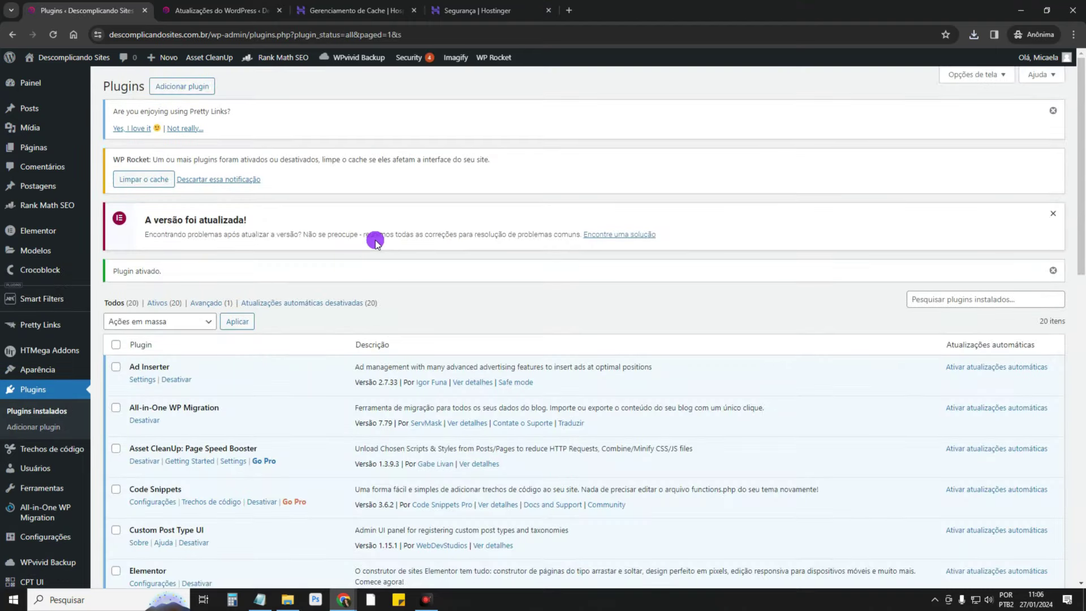
Activate the JetSmartFilters licence on the Crocoblock licence page by entering the licence key, and close the licence manager
{"action": "mouse_move", "coordinate": [53, 300]}
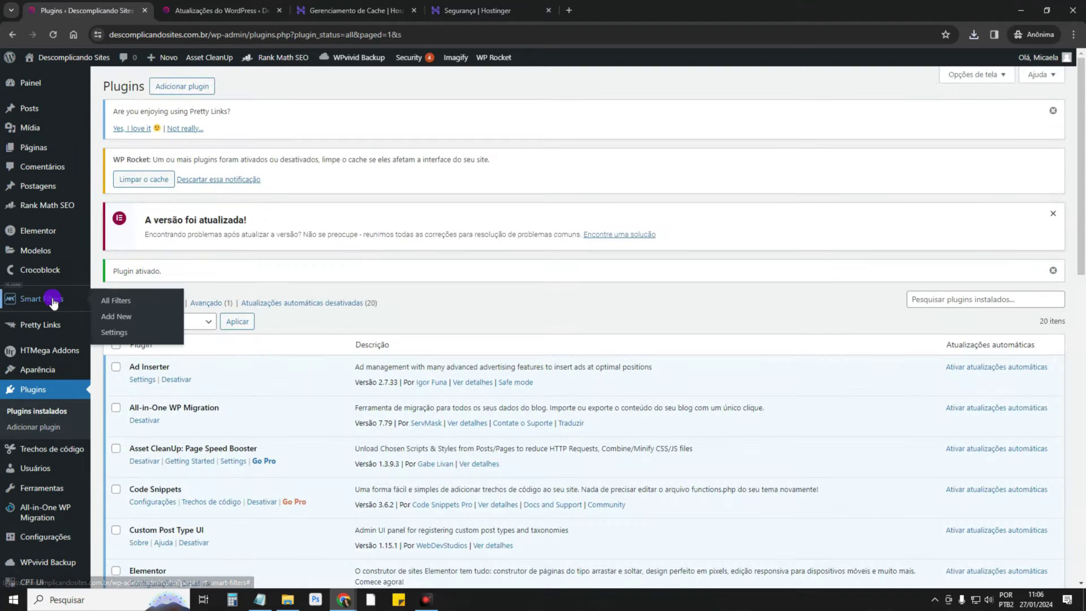
{"action": "left_click", "coordinate": [126, 333]}
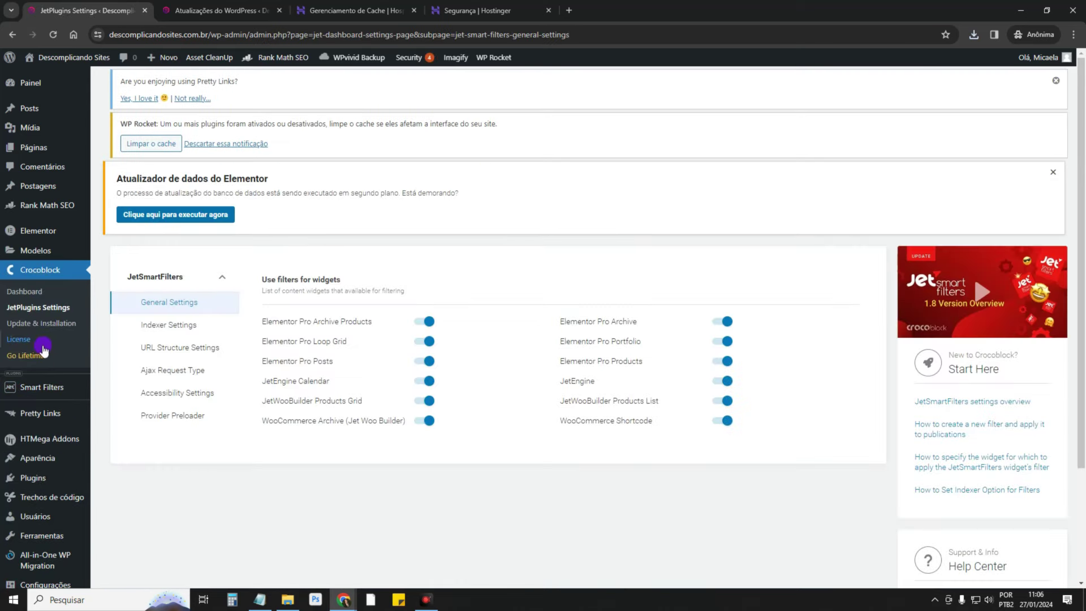
{"action": "left_click", "coordinate": [24, 341]}
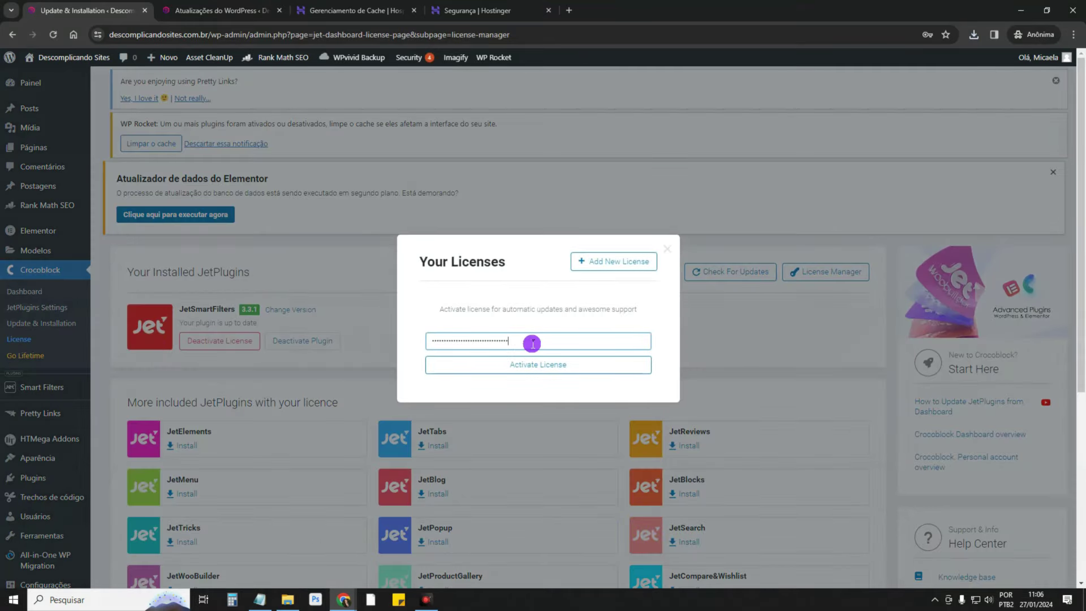
{"action": "left_click_drag", "start_coordinate": [533, 343], "coordinate": [562, 336]}
{"action": "left_click", "coordinate": [562, 368]}
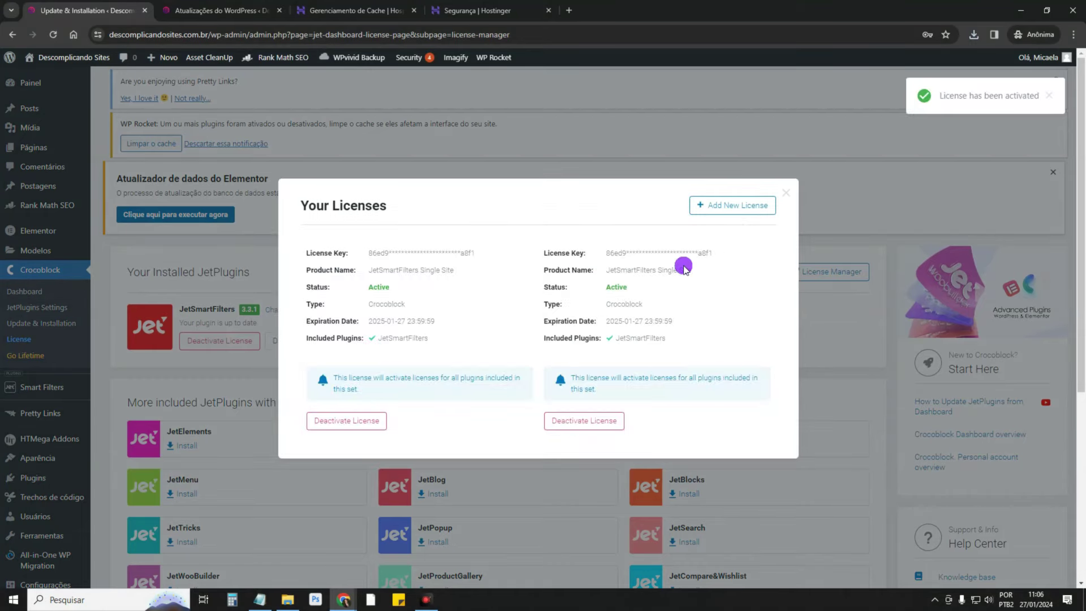
{"action": "left_click", "coordinate": [787, 194]}
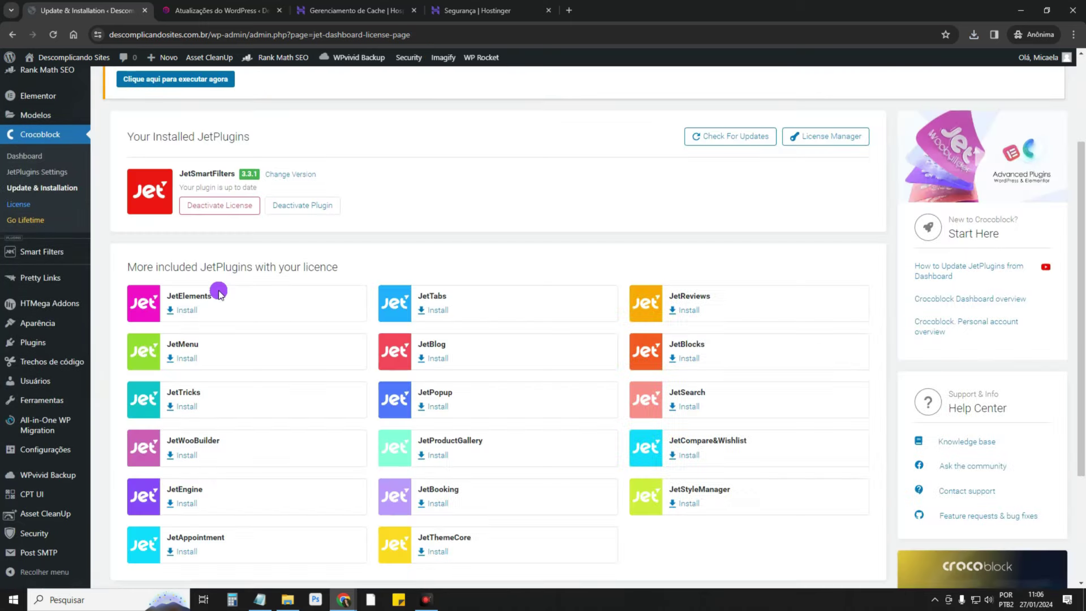
Run a scan from Solid Security's Site Scans page and start a repeat scan of the site
{"action": "scroll", "coordinate": [218, 292], "scroll_direction": "down", "scroll_amount": 3}
{"action": "mouse_move", "coordinate": [51, 533]}
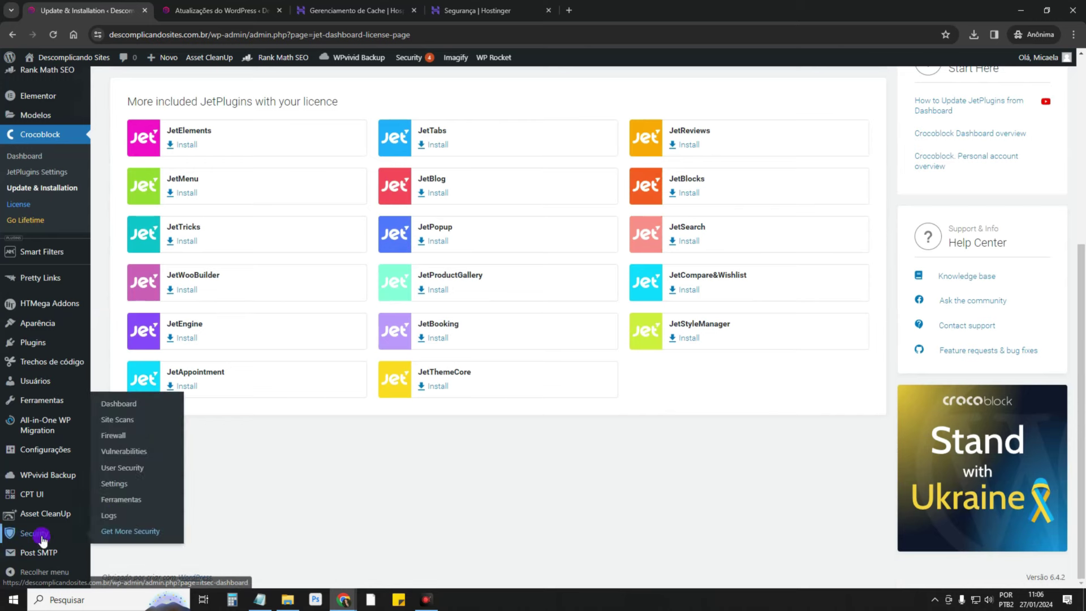
{"action": "left_click", "coordinate": [125, 420]}
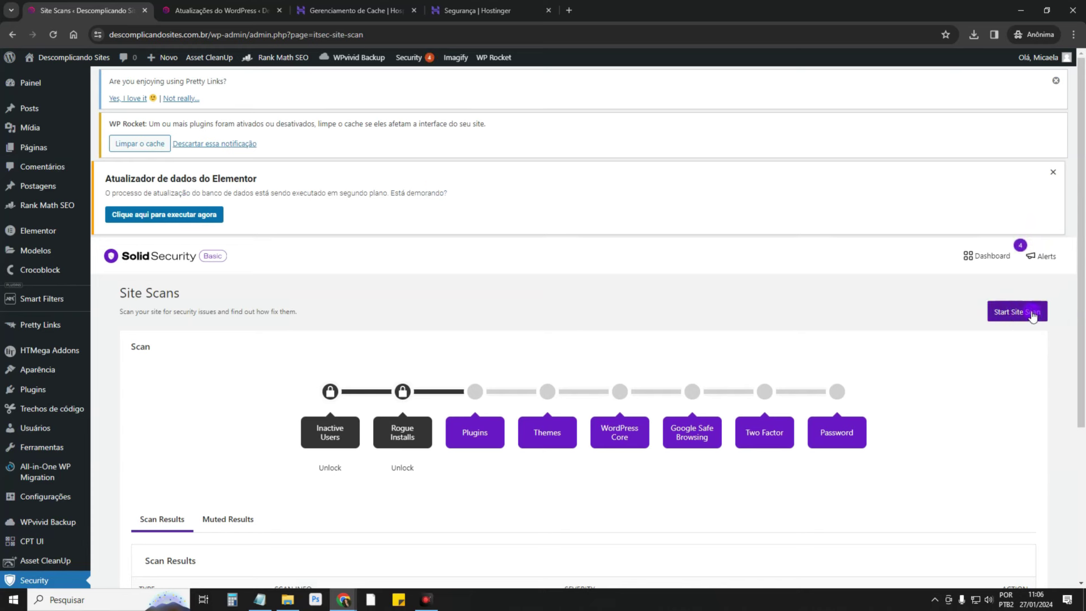
{"action": "left_click", "coordinate": [1032, 317]}
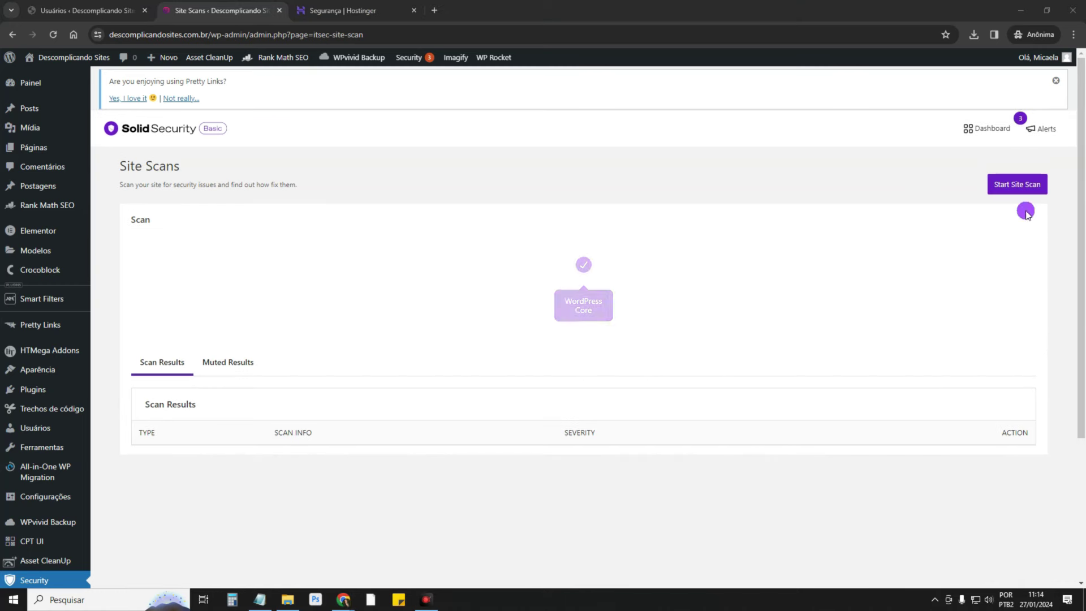
{"action": "left_click", "coordinate": [1024, 188]}
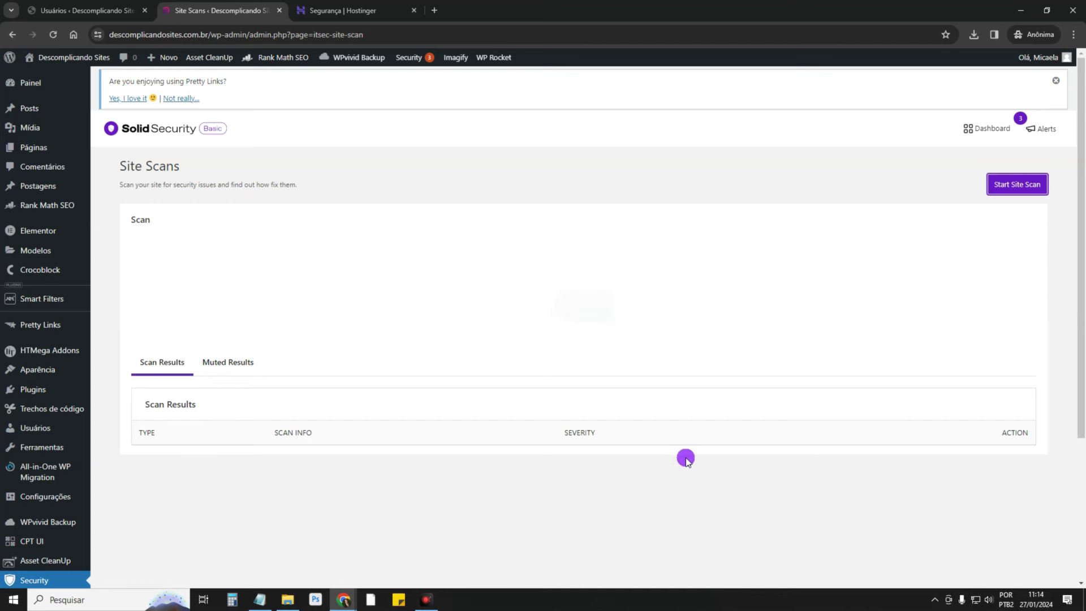
Examine the Solid Security dashboard's Vulnerable Software, Banned IPs, Threats Blocked and other overview cards
{"action": "scroll", "coordinate": [685, 459], "scroll_direction": "down", "scroll_amount": 3}
{"action": "scroll", "coordinate": [685, 459], "scroll_direction": "up", "scroll_amount": 1}
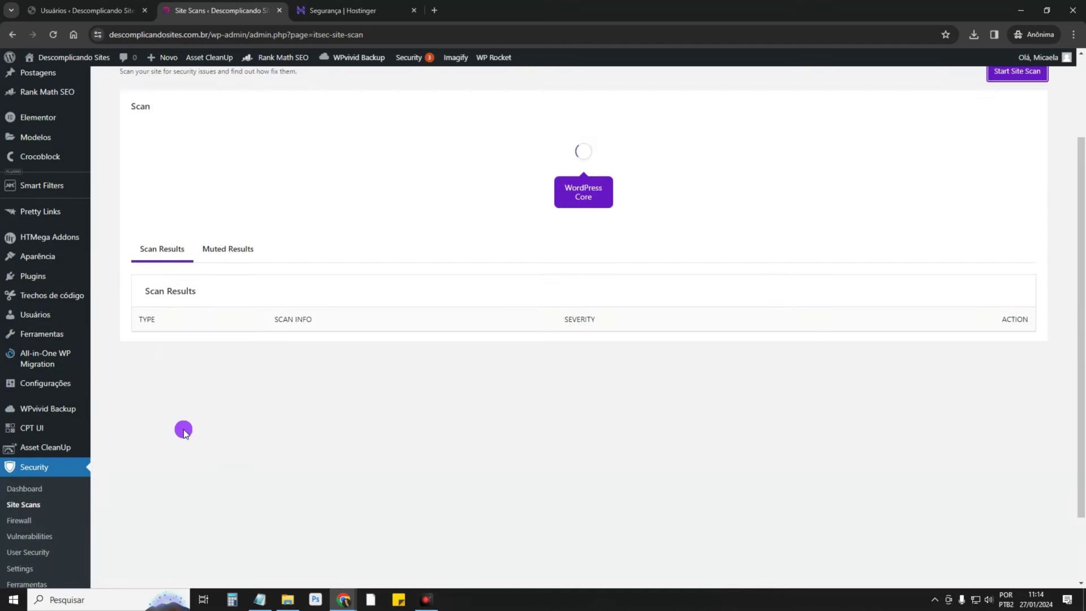
{"action": "left_click", "coordinate": [28, 503]}
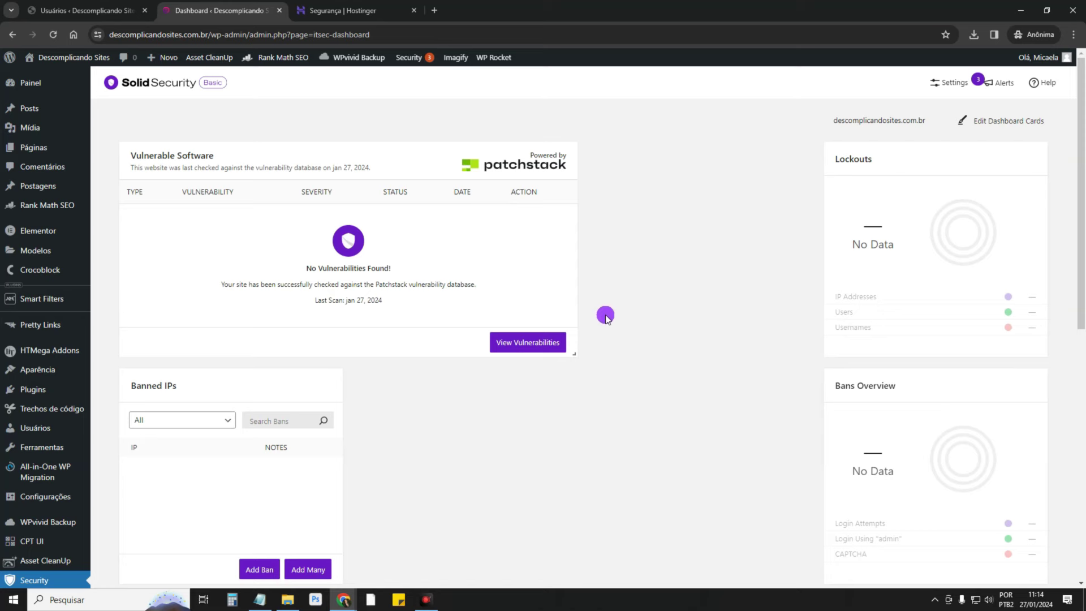
{"action": "scroll", "coordinate": [606, 315], "scroll_direction": "down", "scroll_amount": 2}
{"action": "scroll", "coordinate": [605, 315], "scroll_direction": "down", "scroll_amount": 4}
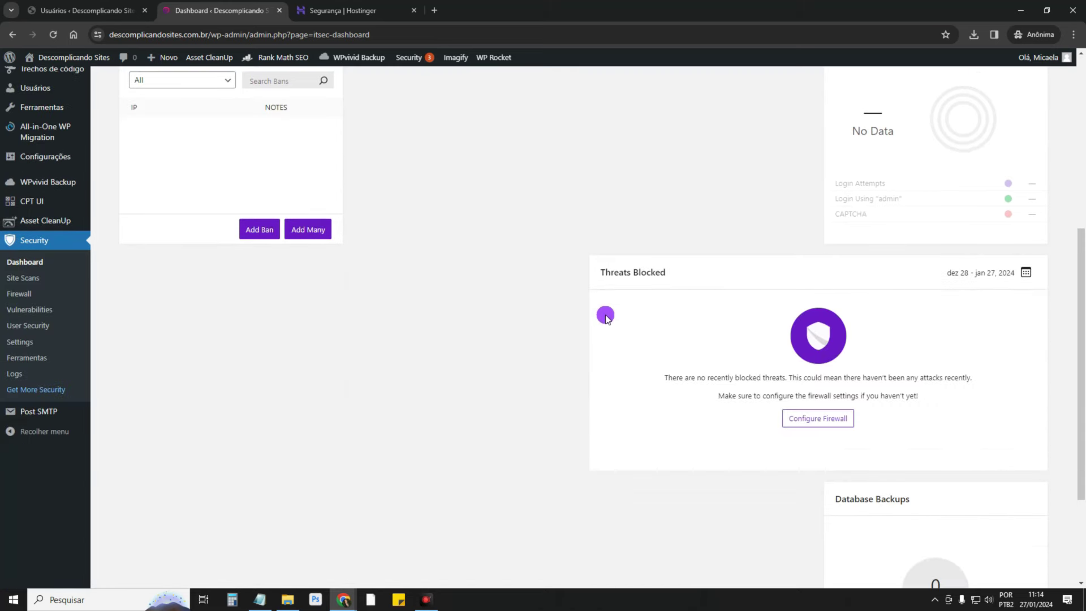
{"action": "scroll", "coordinate": [605, 316], "scroll_direction": "up", "scroll_amount": 6}
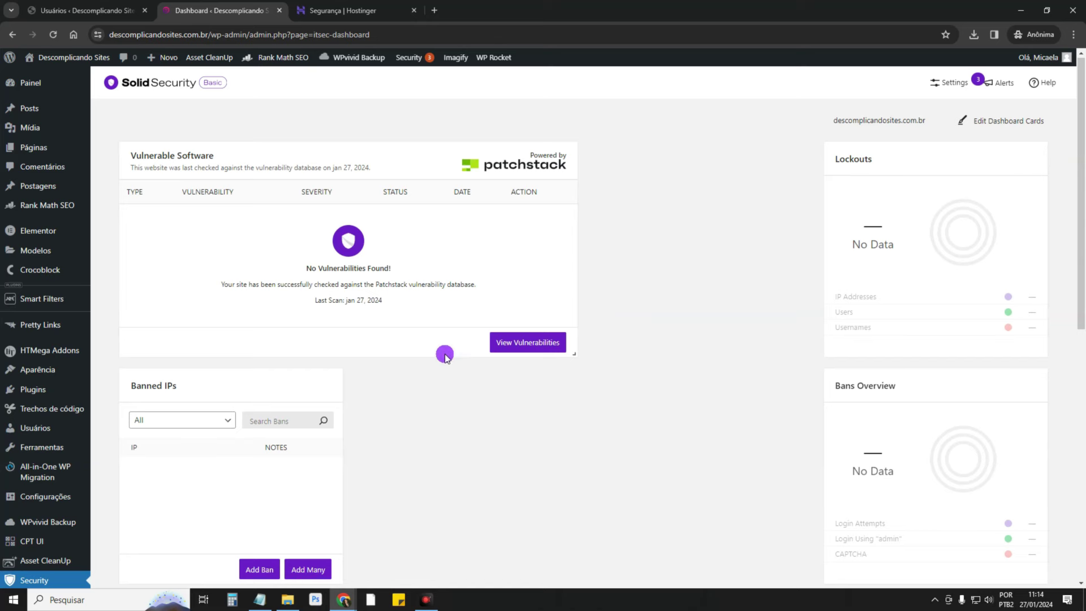
{"action": "scroll", "coordinate": [443, 351], "scroll_direction": "down", "scroll_amount": 5}
{"action": "scroll", "coordinate": [553, 366], "scroll_direction": "up", "scroll_amount": 5}
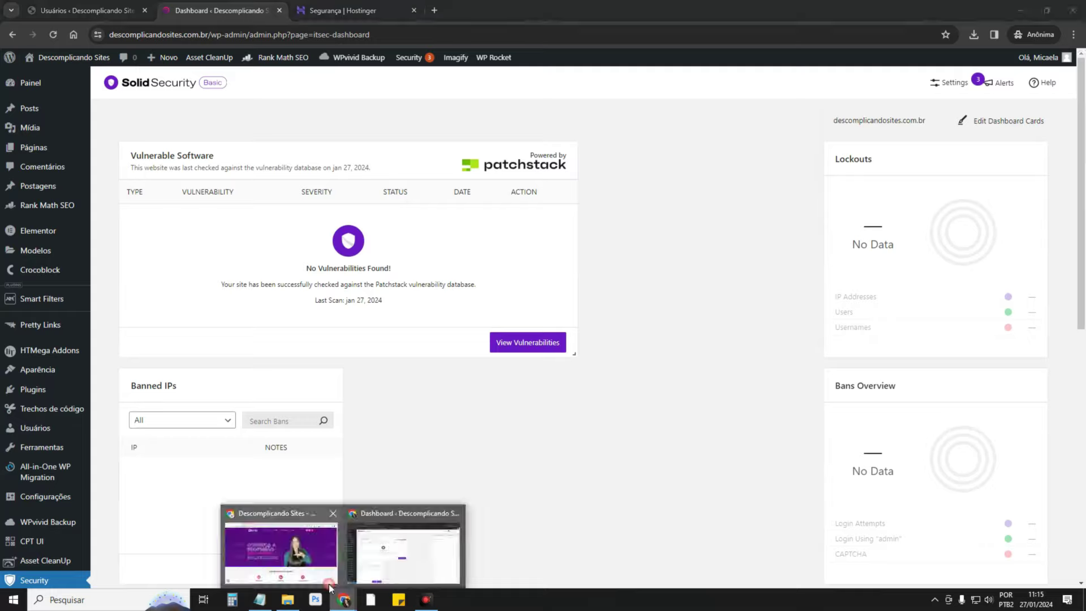
Switch to the browser window with the Descomplicando Sites home page and reload it
{"action": "left_click", "coordinate": [314, 576]}
{"action": "left_click", "coordinate": [53, 34]}
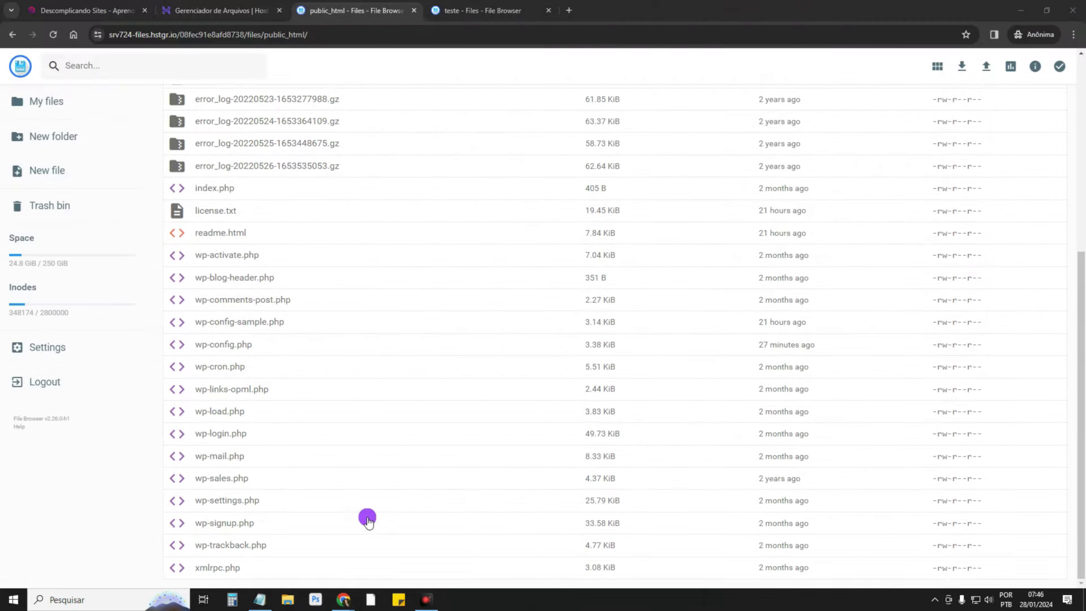
Compare the root files in the restored site's public_html folder with the teste WordPress installation, including wp-sales.php
{"action": "scroll", "coordinate": [350, 247], "scroll_direction": "up", "scroll_amount": 3}
{"action": "scroll", "coordinate": [360, 313], "scroll_direction": "down", "scroll_amount": 3}
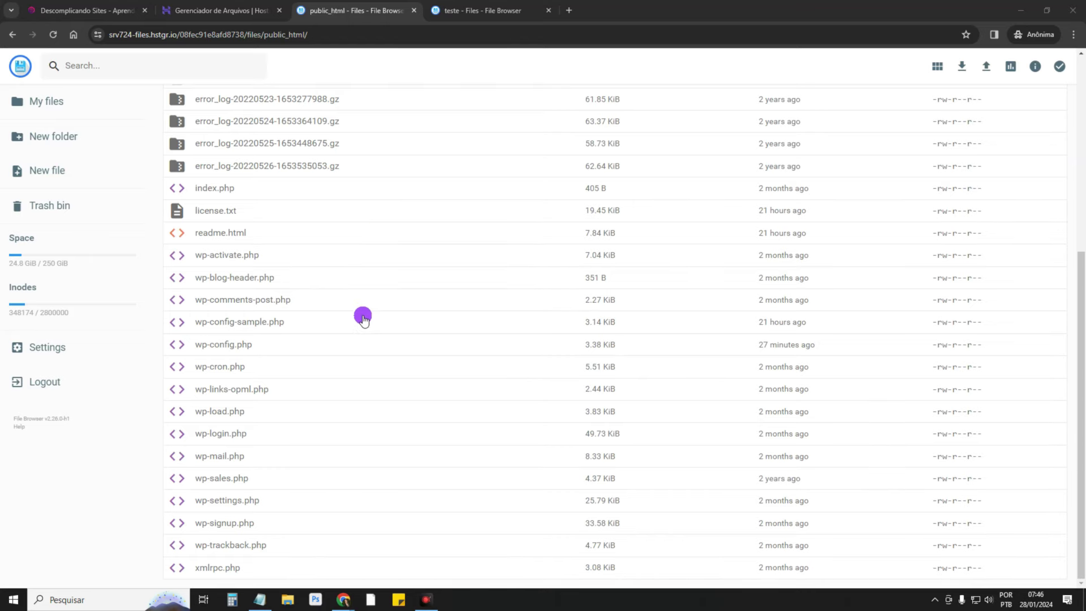
{"action": "scroll", "coordinate": [363, 317], "scroll_direction": "up", "scroll_amount": 5}
{"action": "scroll", "coordinate": [362, 317], "scroll_direction": "down", "scroll_amount": 5}
{"action": "left_click", "coordinate": [457, 17]}
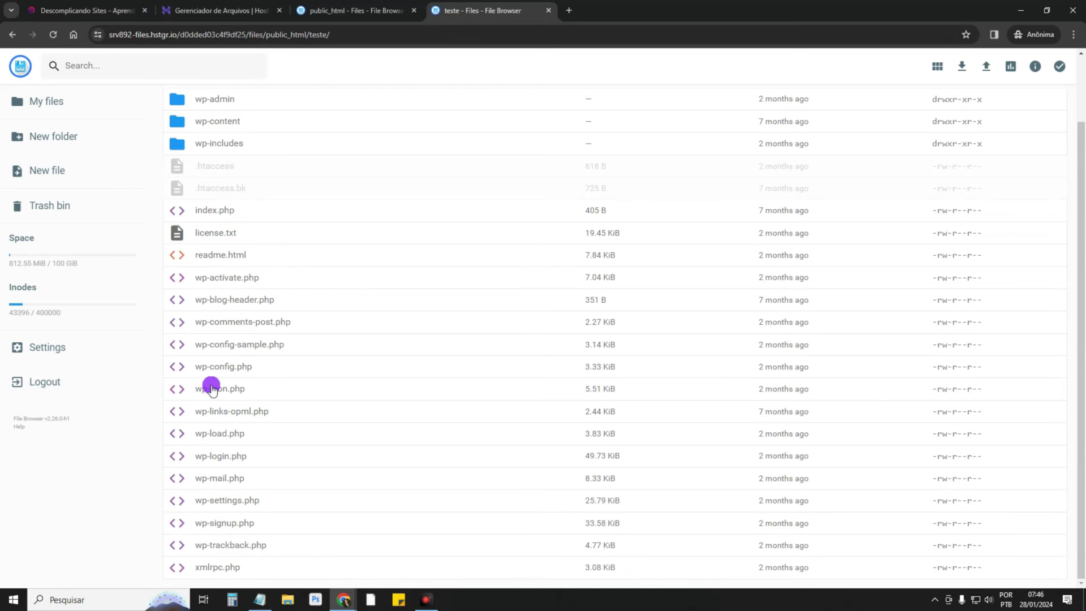
{"action": "left_click", "coordinate": [367, 17]}
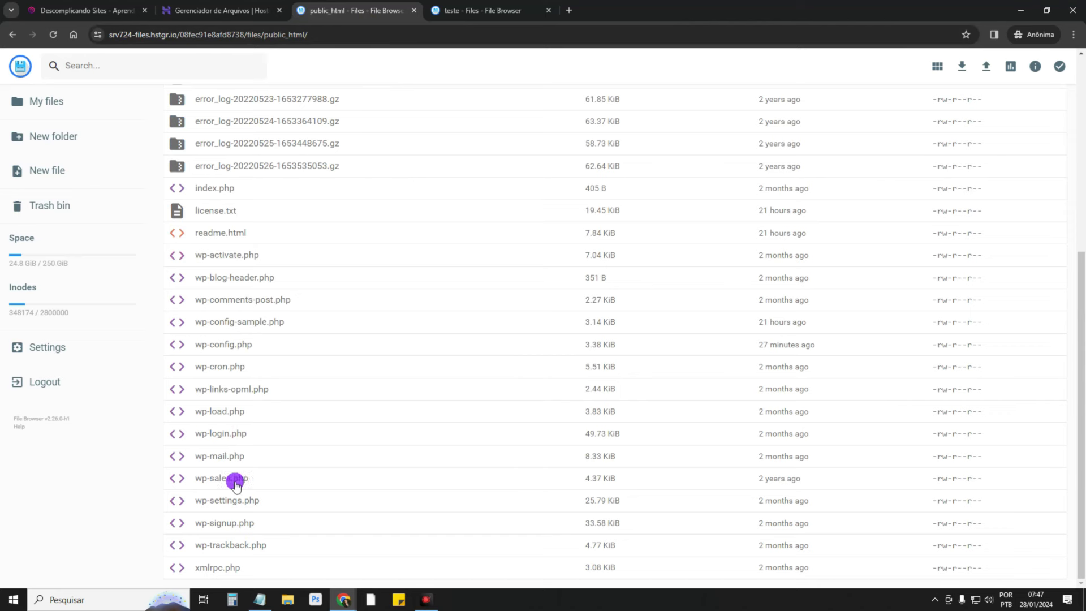
{"action": "left_click", "coordinate": [465, 15]}
{"action": "left_click", "coordinate": [360, 19]}
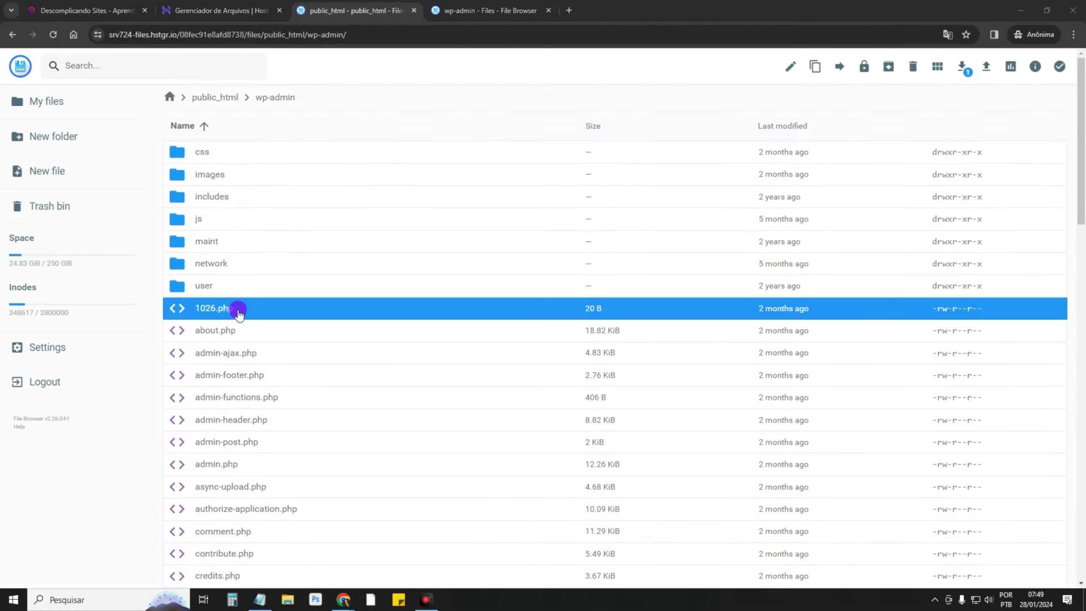
Compare the wp-admin folders of the restored site and the teste installation, checking for the extra file 1026.php
{"action": "left_click", "coordinate": [450, 15]}
{"action": "scroll", "coordinate": [352, 169], "scroll_direction": "up", "scroll_amount": 2}
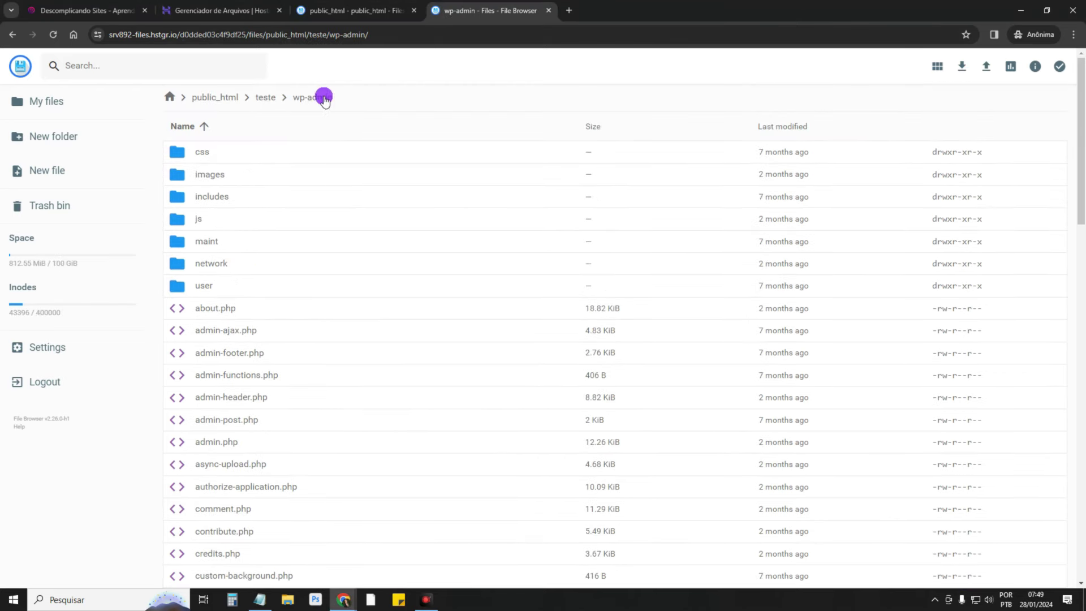
{"action": "left_click", "coordinate": [308, 102]}
{"action": "scroll", "coordinate": [250, 260], "scroll_direction": "down", "scroll_amount": 1}
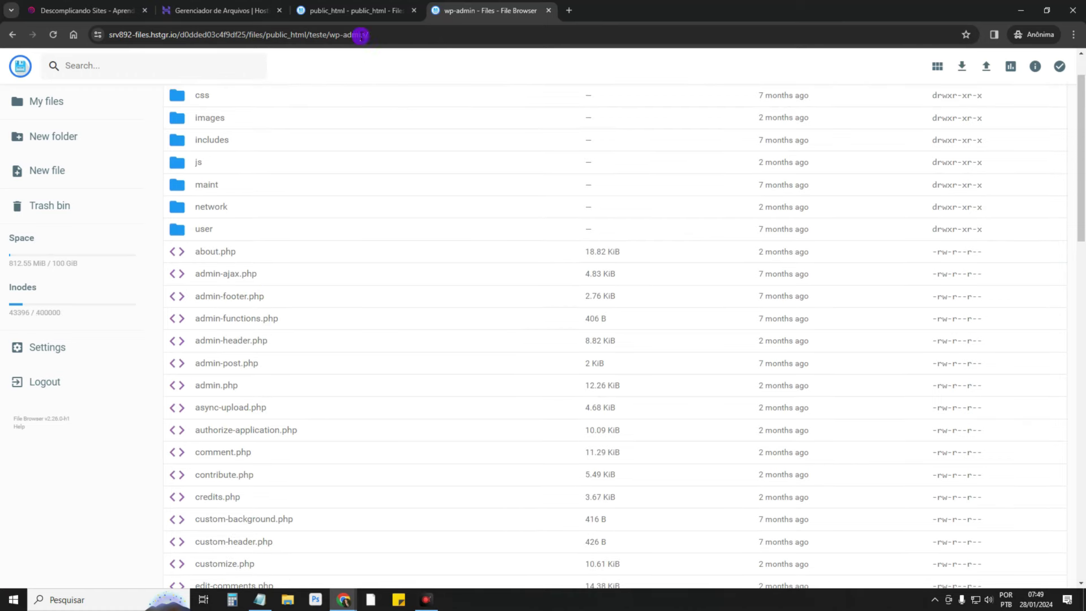
{"action": "left_click", "coordinate": [356, 12]}
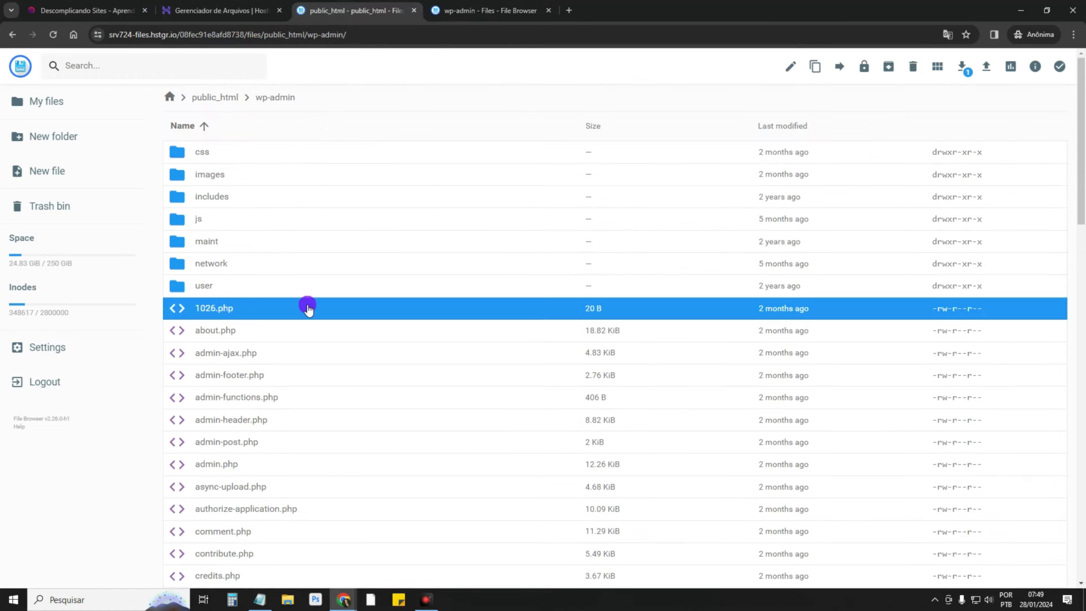
{"action": "scroll", "coordinate": [283, 323], "scroll_direction": "down", "scroll_amount": 7}
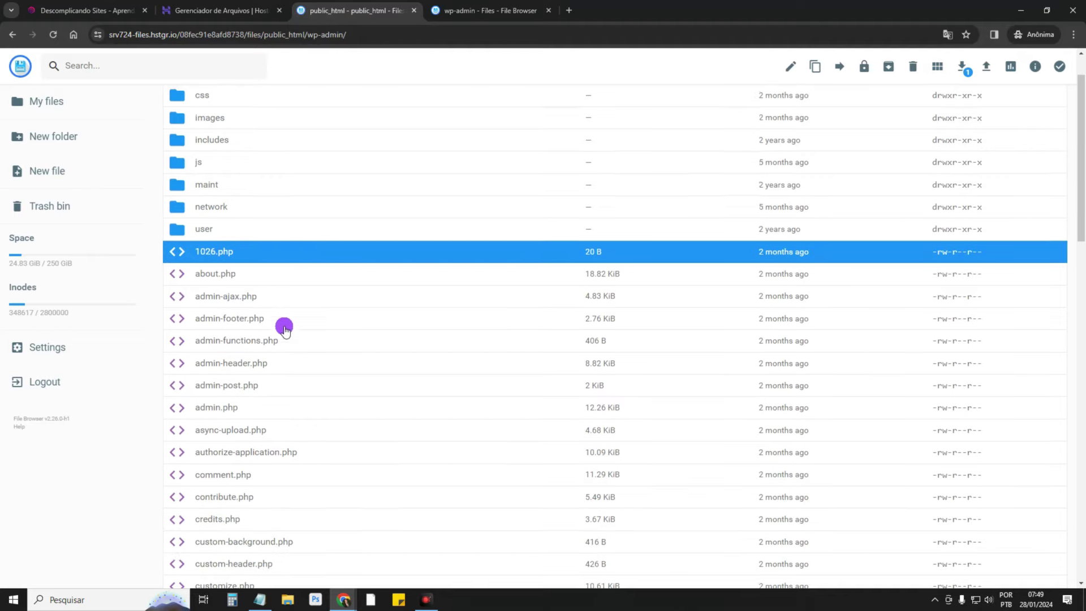
{"action": "scroll", "coordinate": [285, 365], "scroll_direction": "up", "scroll_amount": 7}
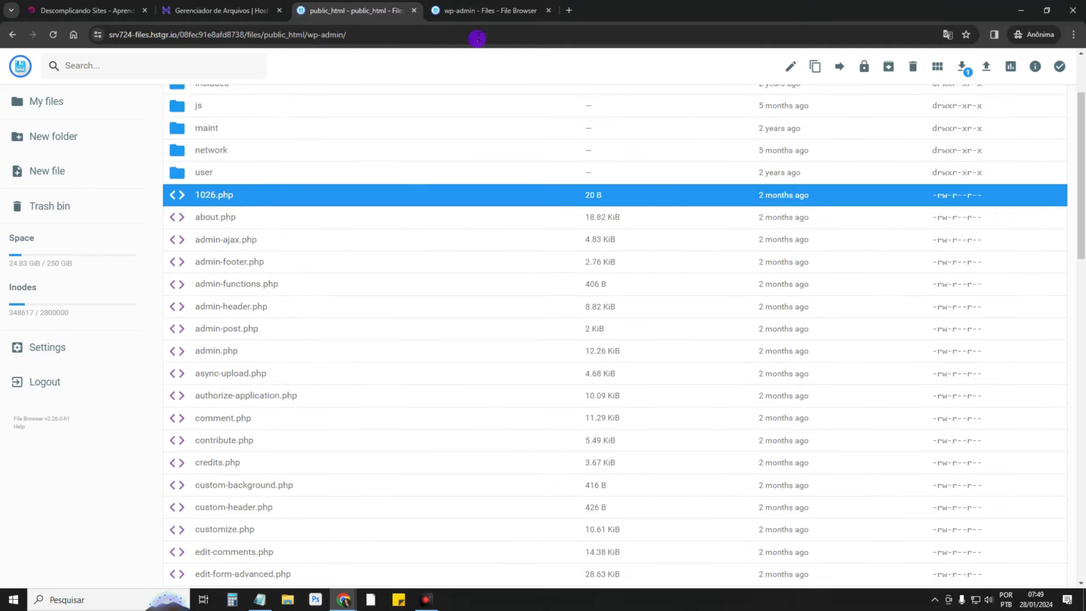
{"action": "left_click", "coordinate": [480, 16]}
{"action": "scroll", "coordinate": [271, 266], "scroll_direction": "down", "scroll_amount": 6}
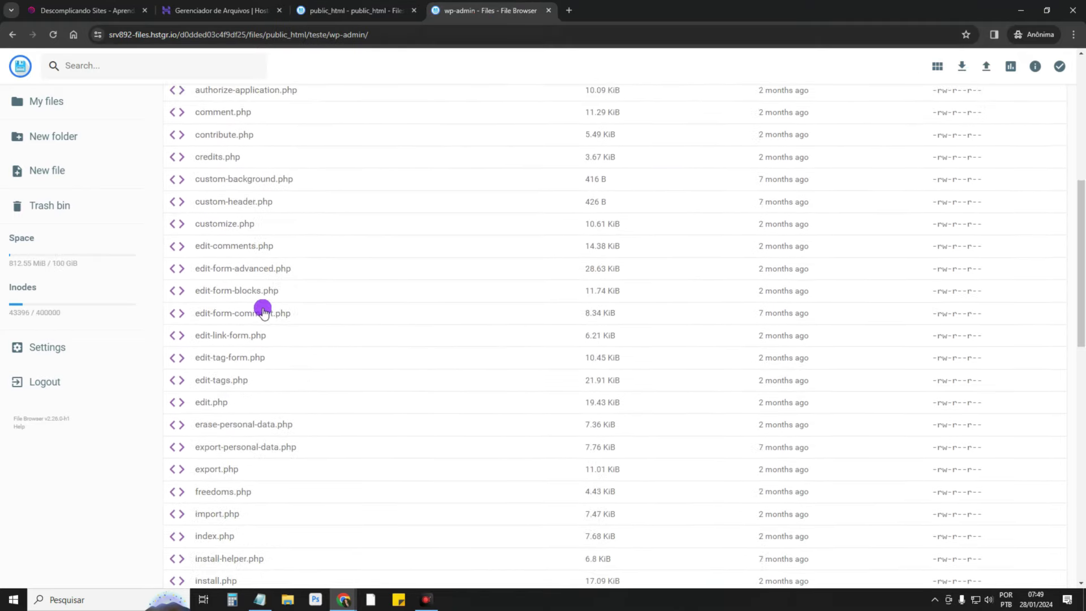
{"action": "scroll", "coordinate": [263, 310], "scroll_direction": "up", "scroll_amount": 7}
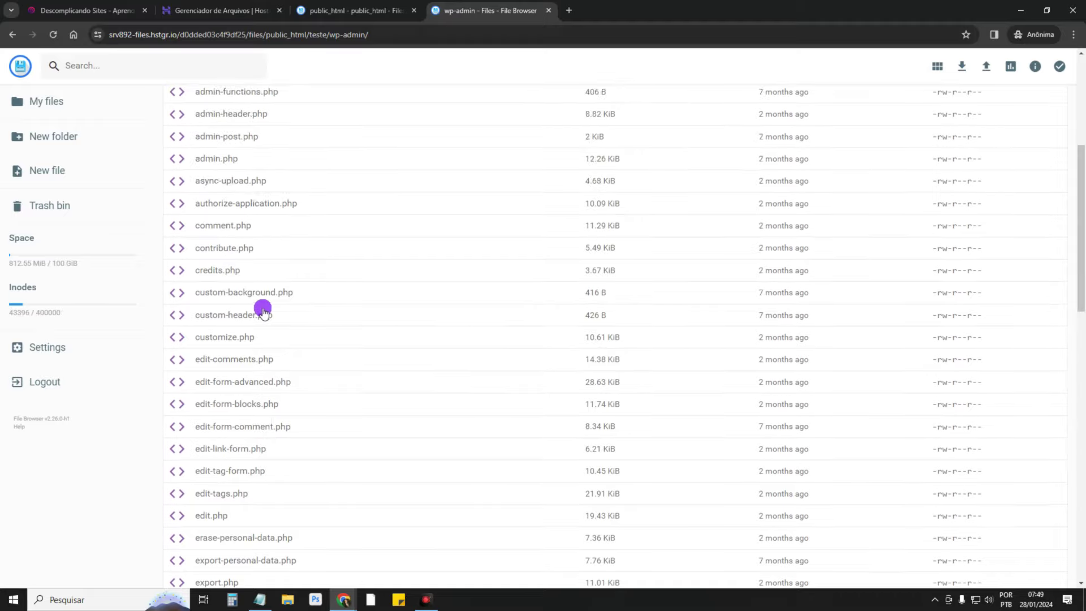
Show the file actions for 1026.php in the restored site's wp-admin folder, and return to the site's home page
{"action": "left_click", "coordinate": [359, 11]}
{"action": "right_click", "coordinate": [255, 194]}
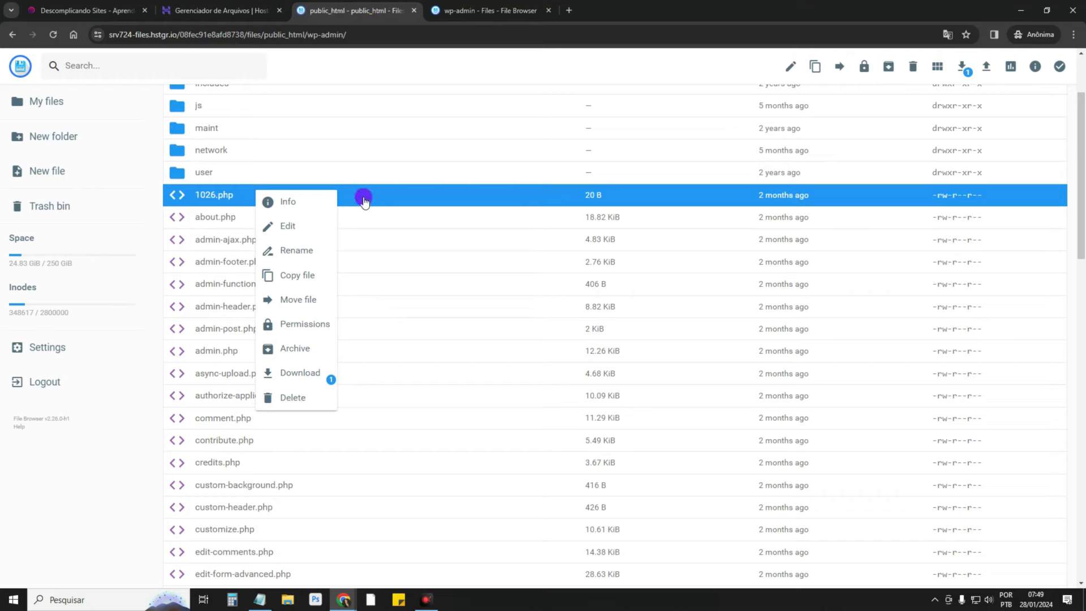
{"action": "left_click", "coordinate": [113, 11]}
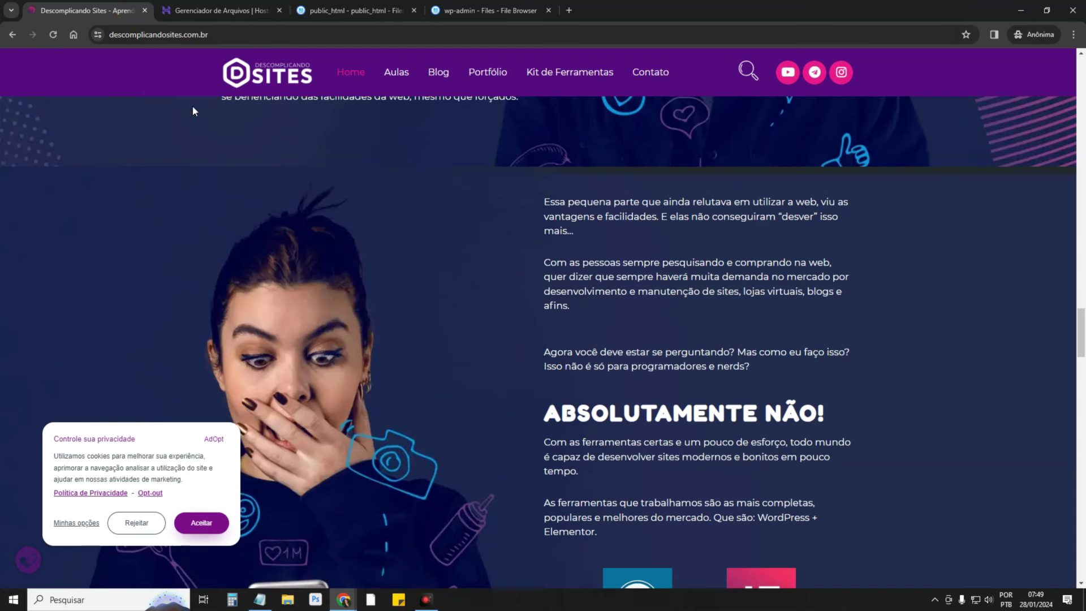
Look through the Descomplicando Sites home page and accept the cookie notice
{"action": "left_click", "coordinate": [264, 91]}
{"action": "scroll", "coordinate": [509, 221], "scroll_direction": "down", "scroll_amount": 10}
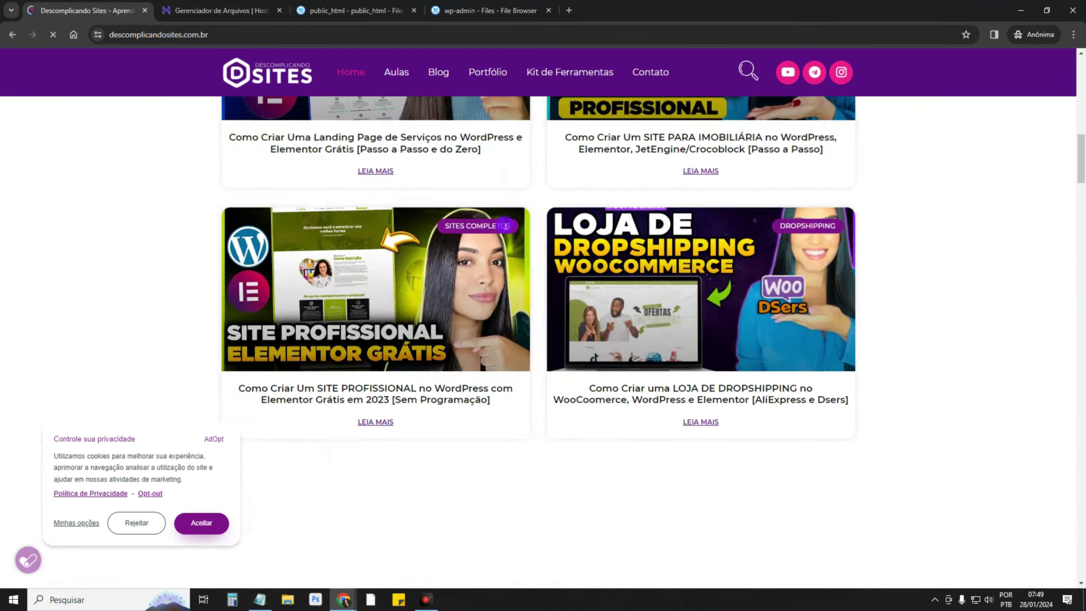
{"action": "left_click", "coordinate": [201, 523]}
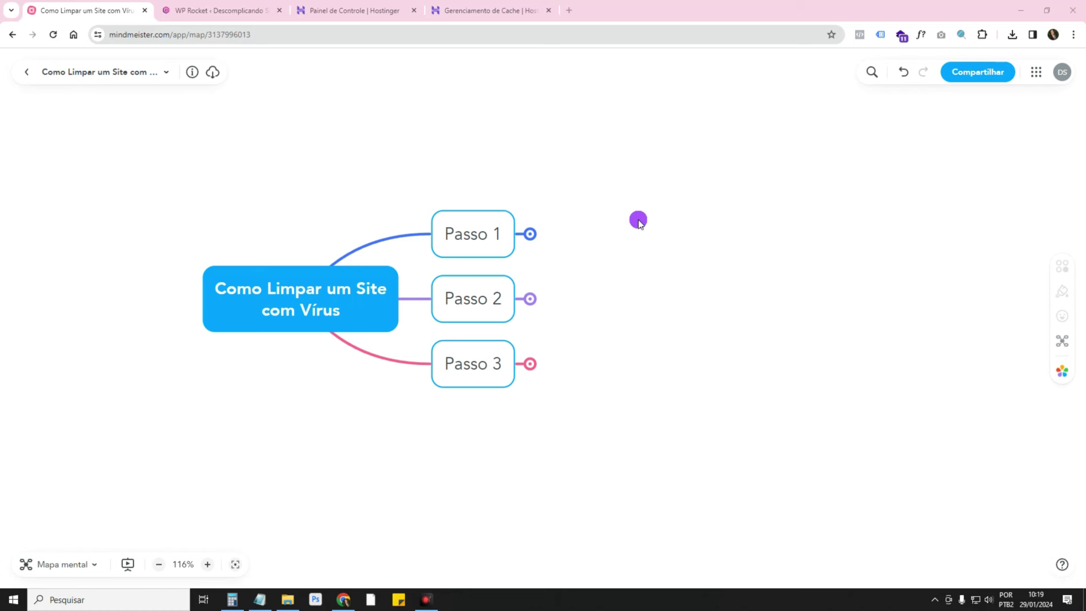
Expand Passo 1 in the MindMeister map and go through the items Acessar hospedagem and Analisar avisos de segurança
{"action": "left_click_drag", "start_coordinate": [638, 221], "coordinate": [518, 238]}
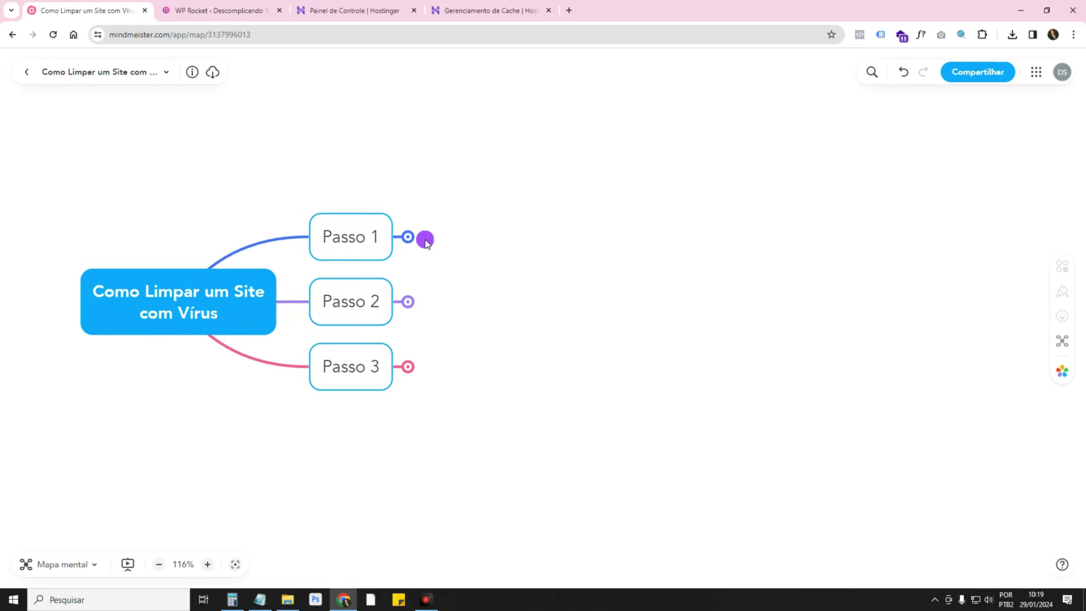
{"action": "left_click", "coordinate": [409, 237]}
{"action": "left_click", "coordinate": [536, 110]}
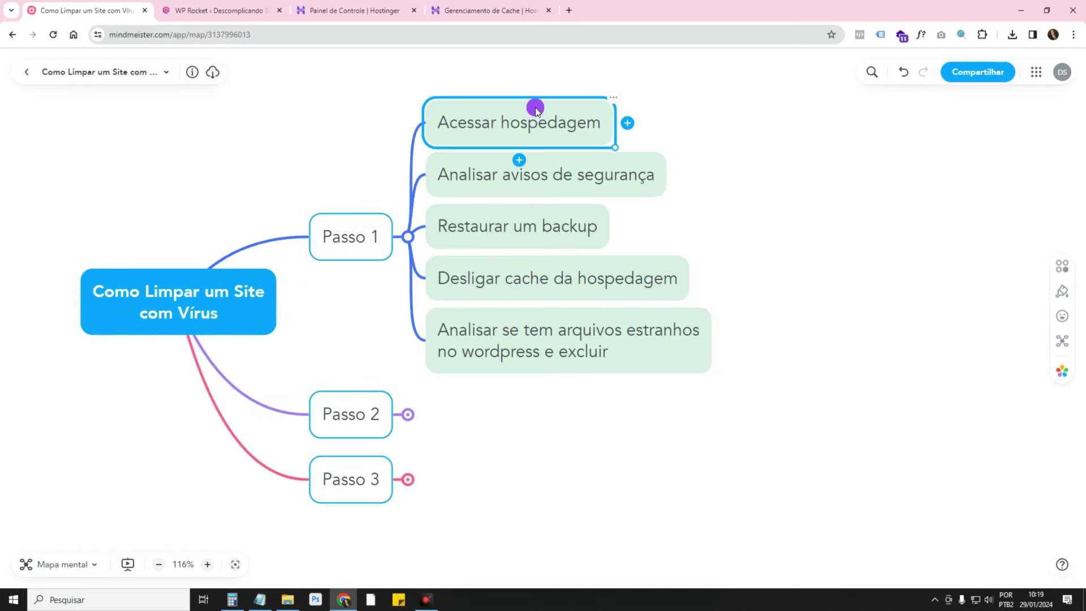
{"action": "left_click", "coordinate": [569, 185]}
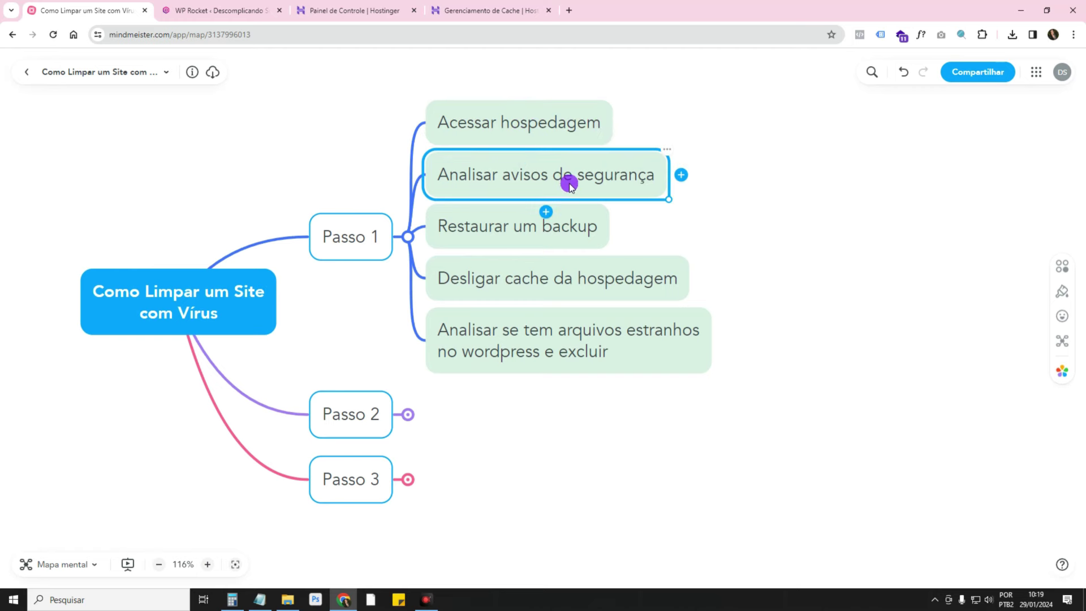
Switch to the Hostinger site dashboard and examine its security status and the number of malware cases found
{"action": "left_click", "coordinate": [384, 19]}
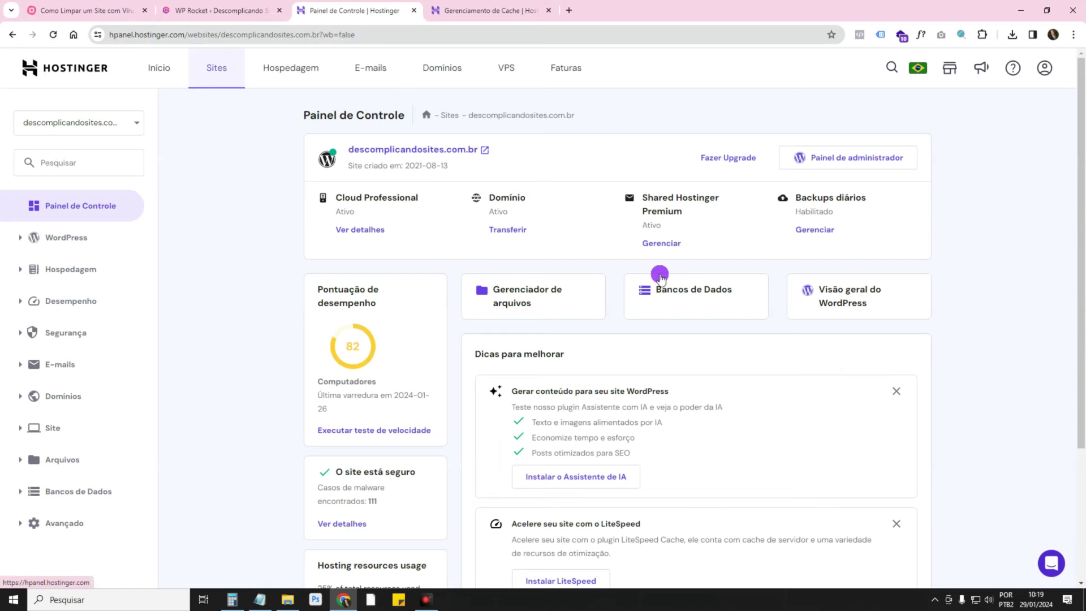
{"action": "scroll", "coordinate": [661, 278], "scroll_direction": "down", "scroll_amount": 2}
{"action": "scroll", "coordinate": [661, 277], "scroll_direction": "down", "scroll_amount": 1}
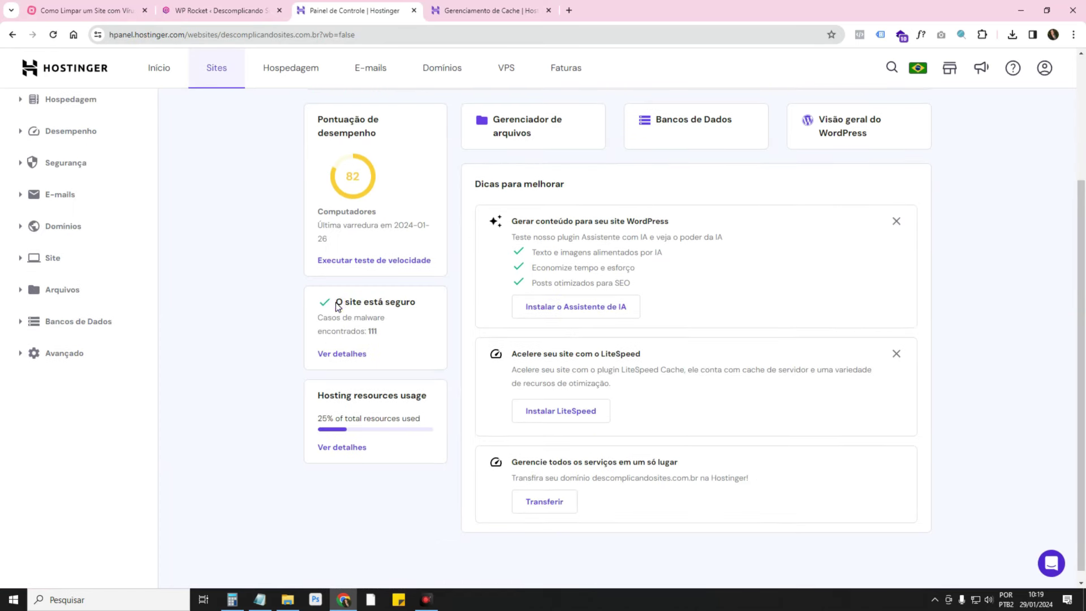
{"action": "left_click_drag", "start_coordinate": [338, 306], "coordinate": [383, 315]}
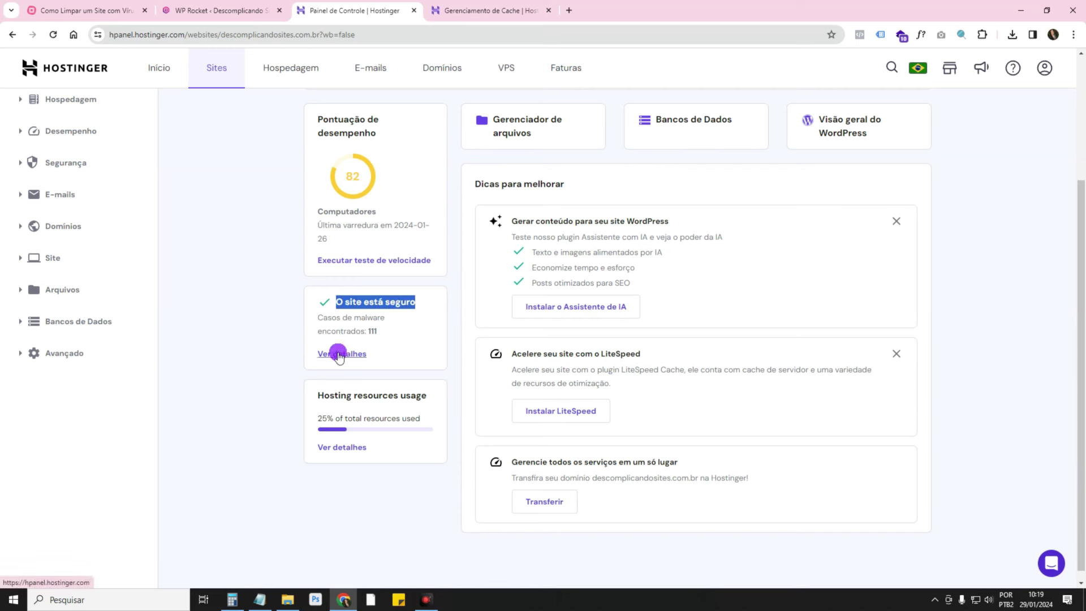
{"action": "left_click_drag", "start_coordinate": [318, 315], "coordinate": [381, 330]}
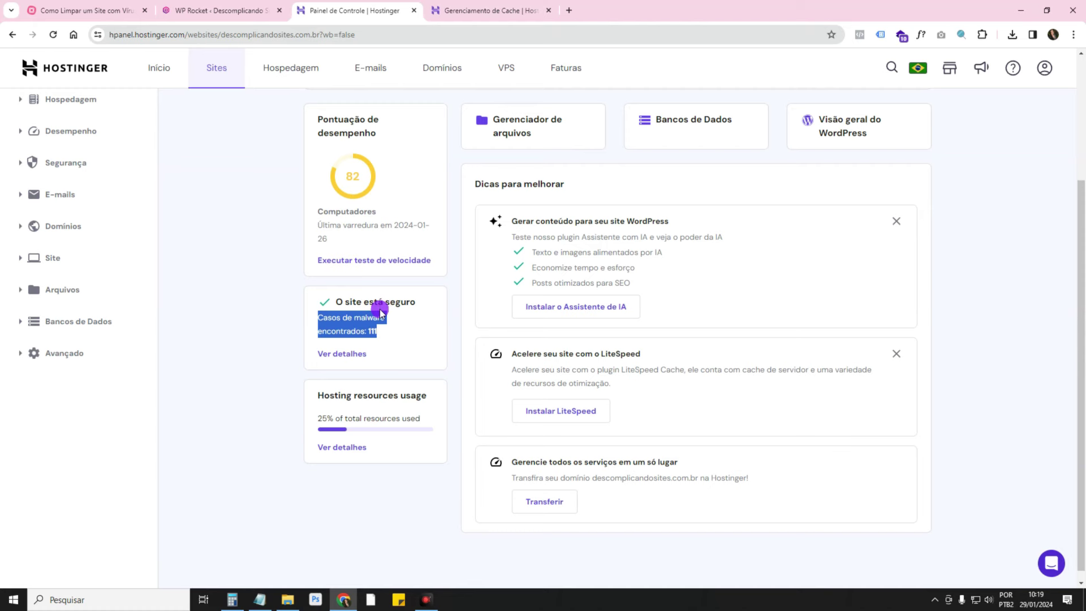
{"action": "scroll", "coordinate": [379, 309], "scroll_direction": "up", "scroll_amount": 2}
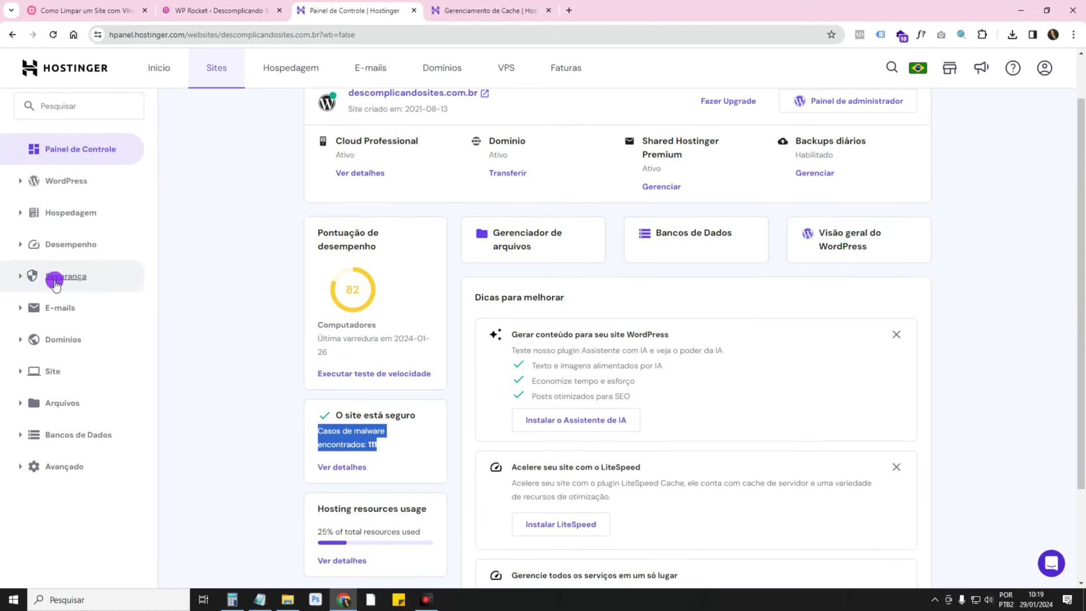
Show the Detecção de Malware entry within the site's Segurança section
{"action": "left_click", "coordinate": [31, 277]}
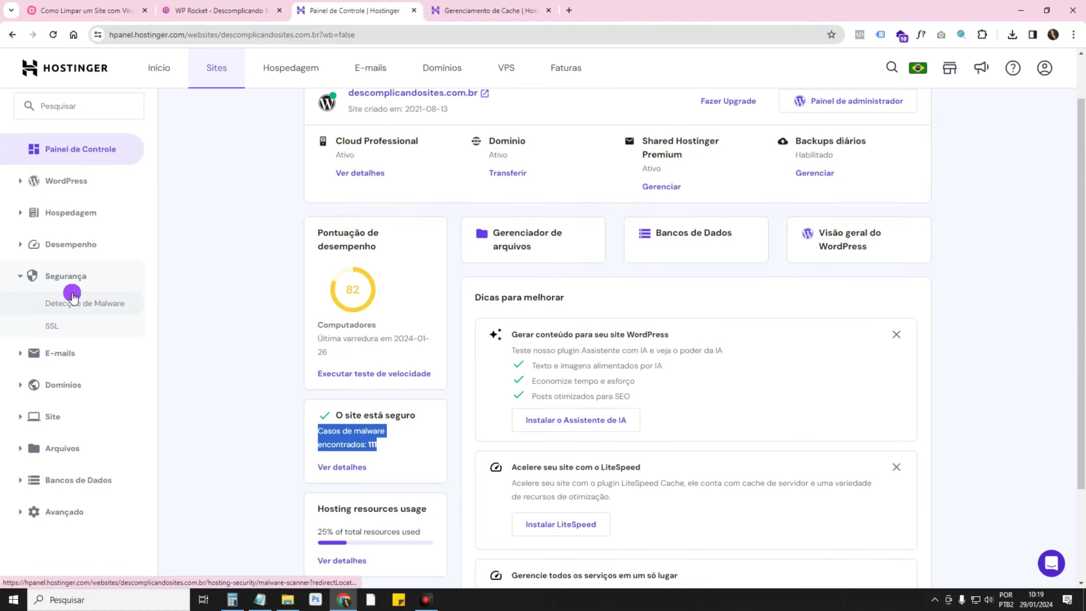
{"action": "left_click", "coordinate": [25, 277]}
{"action": "scroll", "coordinate": [24, 226], "scroll_direction": "down", "scroll_amount": 1}
{"action": "left_click", "coordinate": [24, 227]}
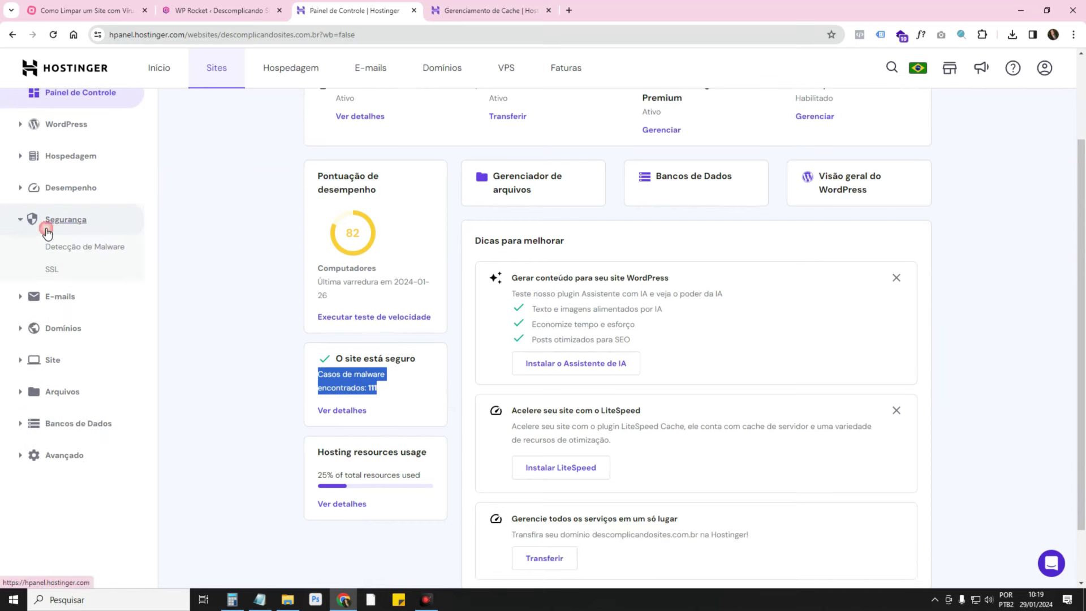
{"action": "left_click", "coordinate": [72, 253]}
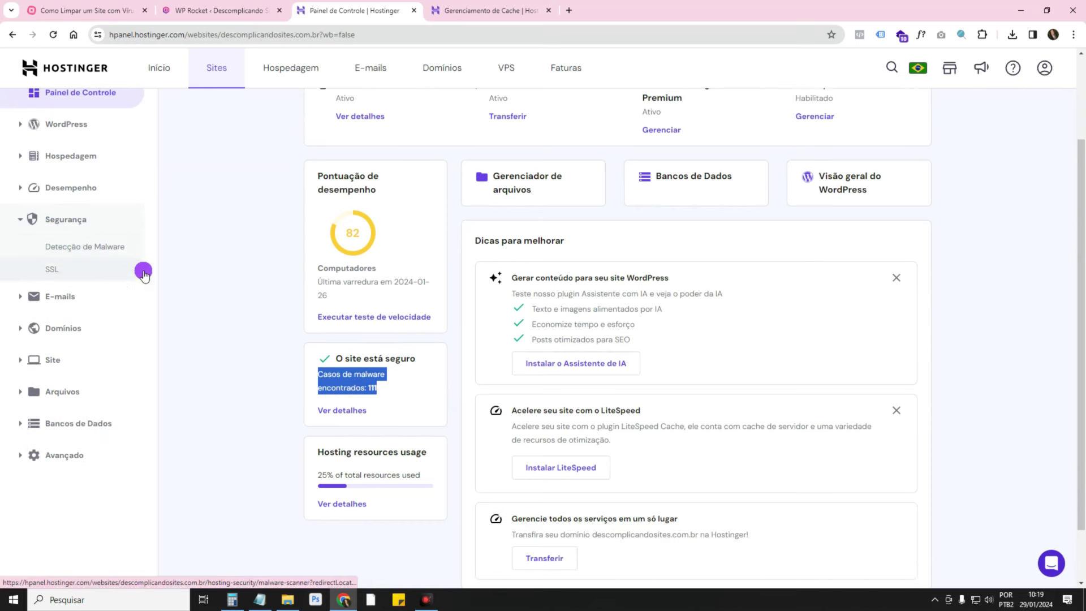
Review the security status of the installed theme and plugins in the WordPress overview, opening and cancelling the deletion of ad-inserter
{"action": "left_click", "coordinate": [843, 297]}
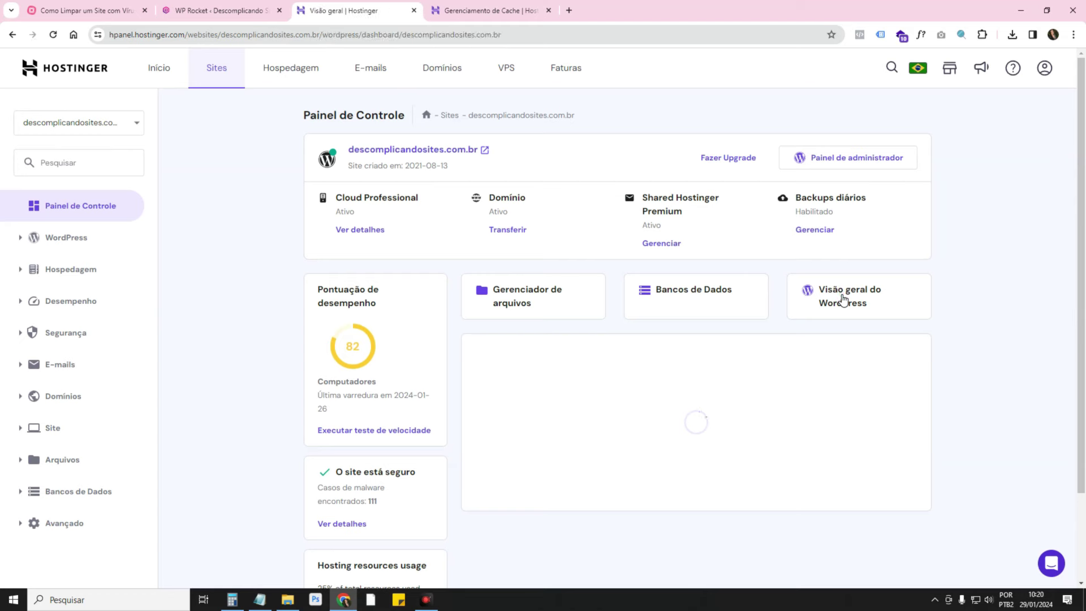
{"action": "left_click", "coordinate": [500, 167]}
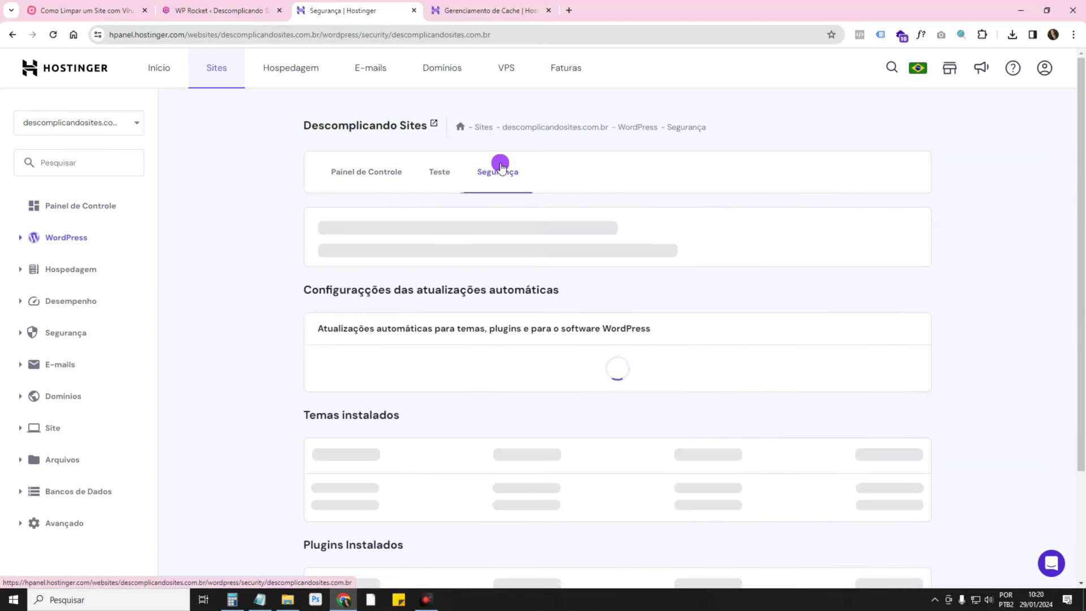
{"action": "scroll", "coordinate": [1006, 278], "scroll_direction": "down", "scroll_amount": 5}
{"action": "scroll", "coordinate": [1006, 279], "scroll_direction": "down", "scroll_amount": 3}
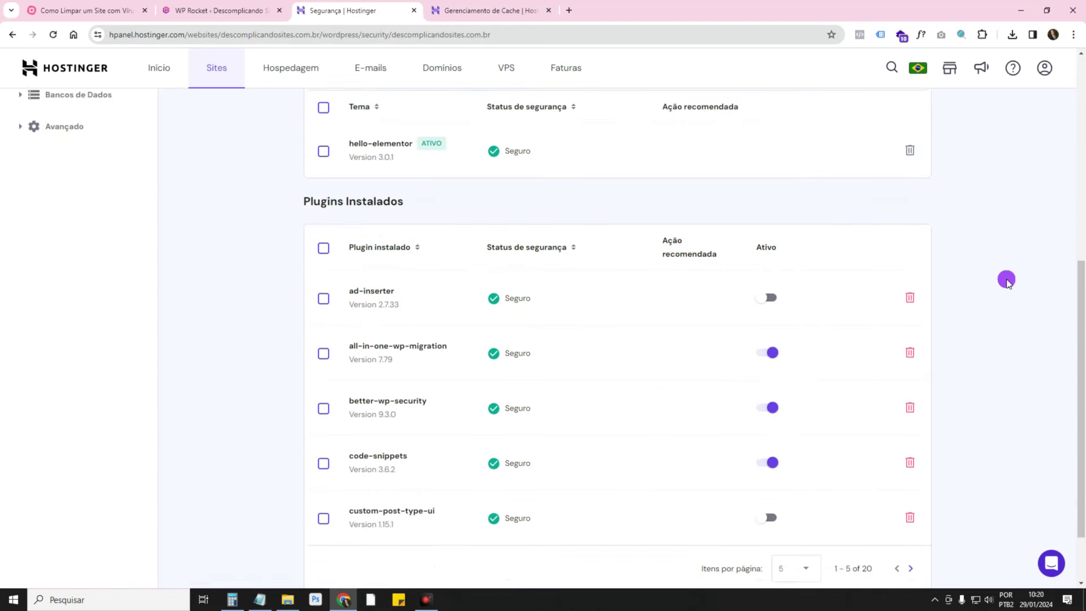
{"action": "left_click", "coordinate": [780, 334]}
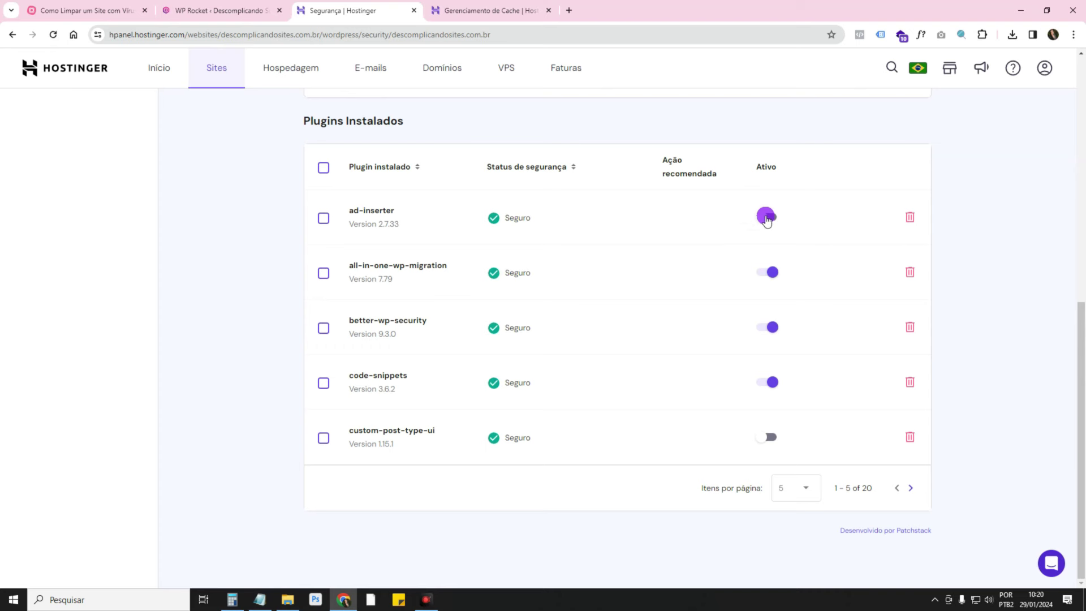
{"action": "left_click", "coordinate": [910, 216]}
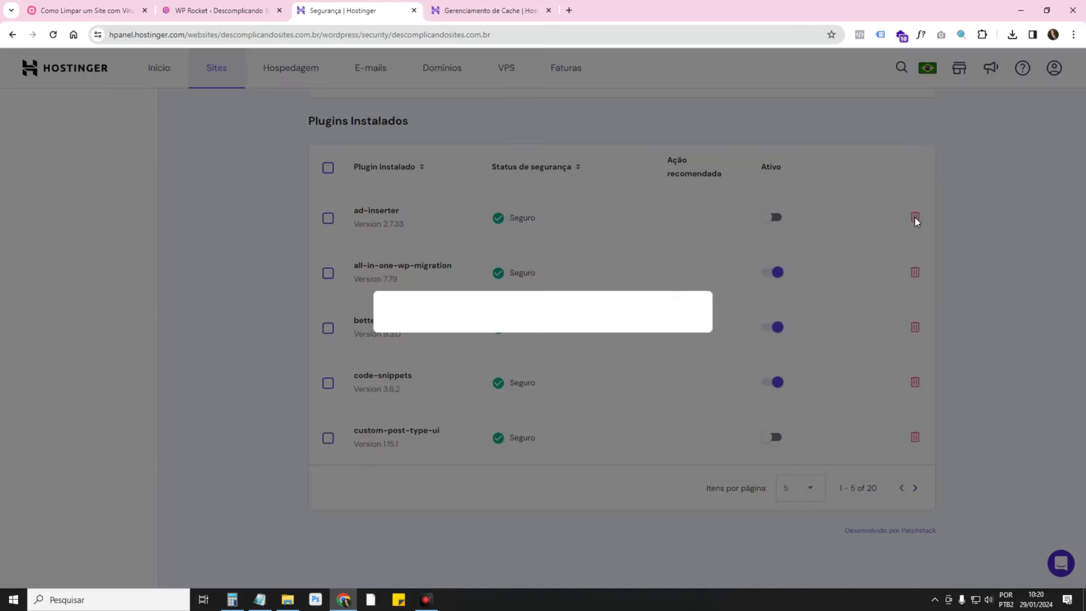
{"action": "left_click", "coordinate": [591, 343]}
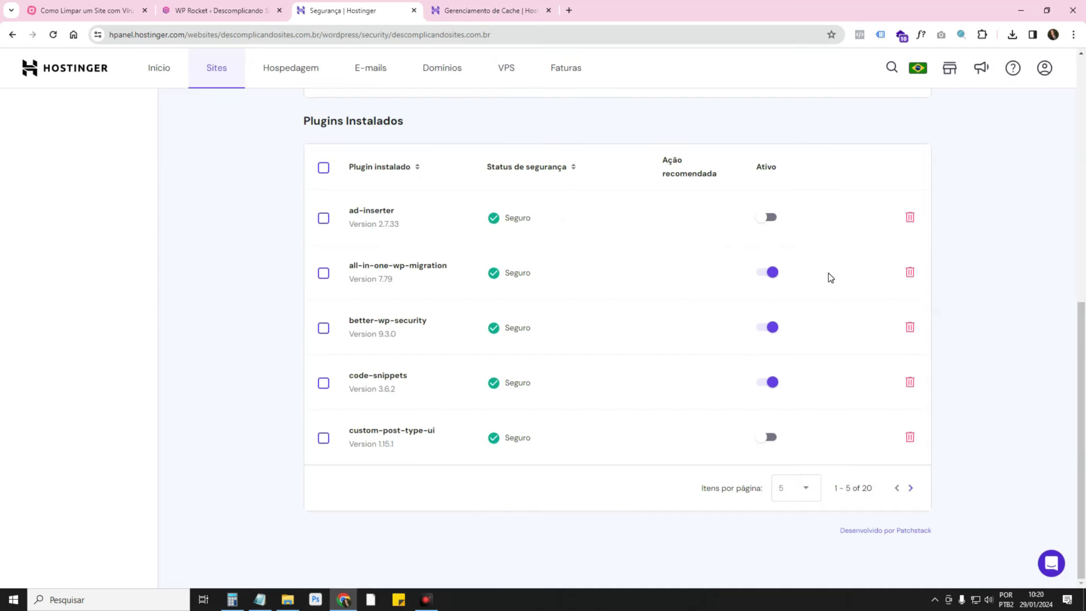
Return to the mind map and go through the items Restaurar um backup and Desligar cache da hospedagem
{"action": "left_click", "coordinate": [67, 11]}
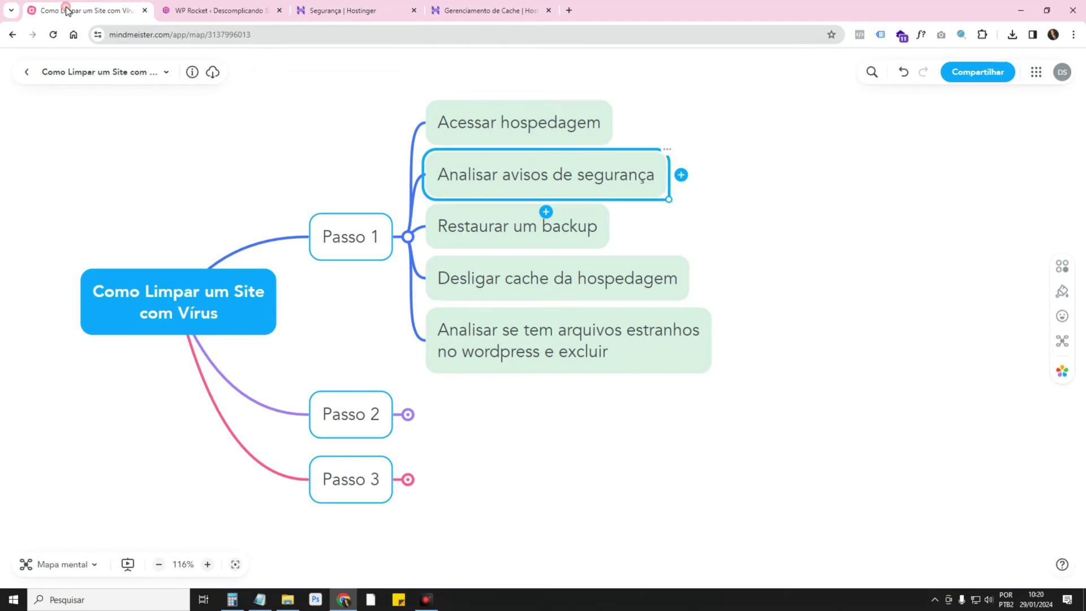
{"action": "left_click", "coordinate": [500, 237]}
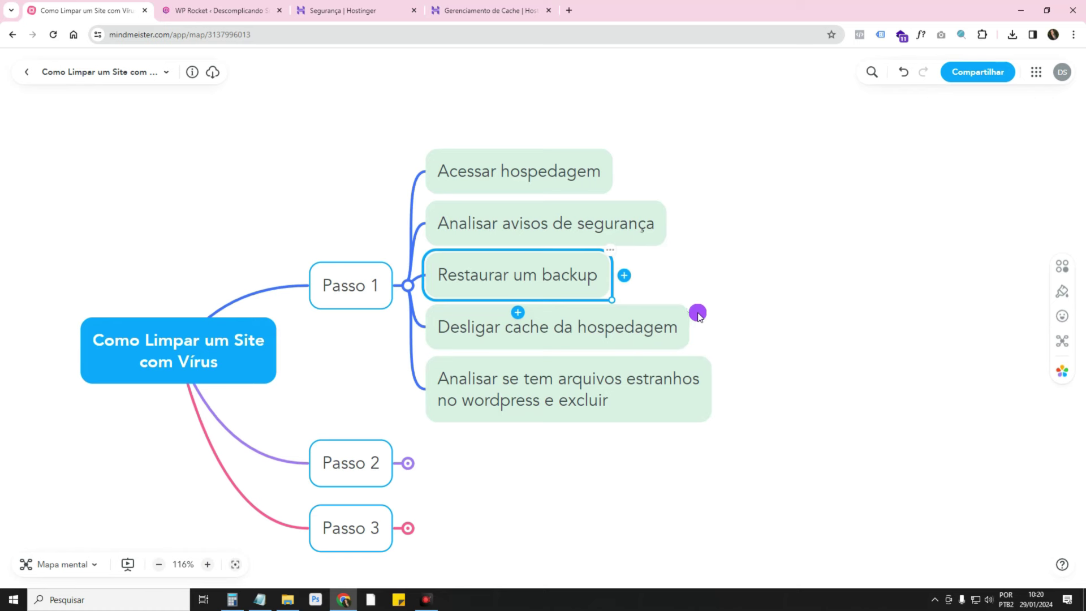
{"action": "left_click", "coordinate": [584, 331]}
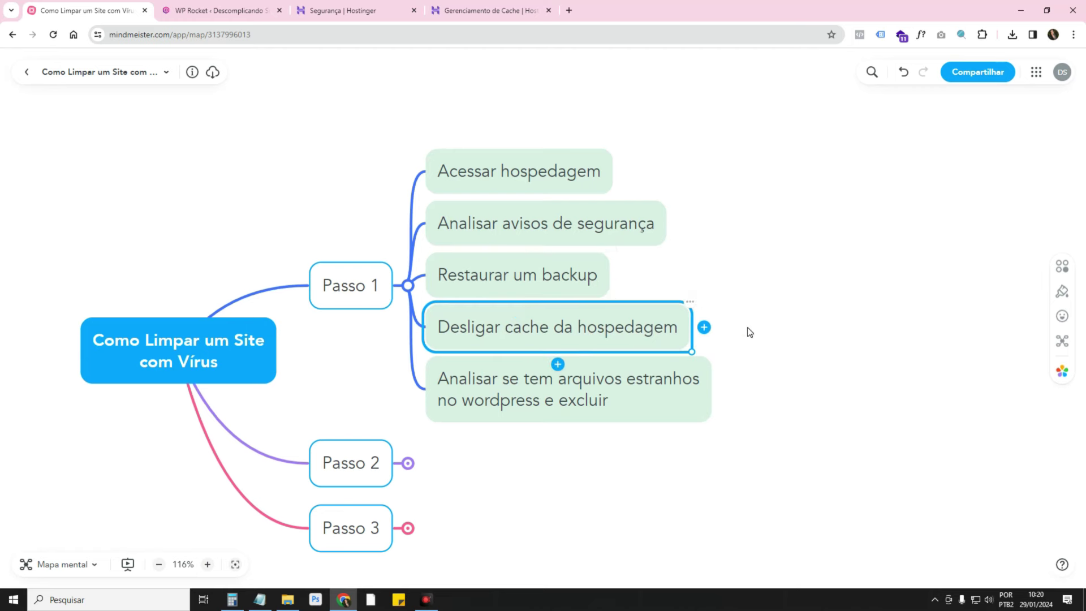
Search the Hostinger site options for "cach" and toggle Cache Automático in the site's cache management
{"action": "left_click", "coordinate": [350, 17]}
{"action": "scroll", "coordinate": [300, 162], "scroll_direction": "up", "scroll_amount": 4}
{"action": "scroll", "coordinate": [299, 162], "scroll_direction": "up", "scroll_amount": 4}
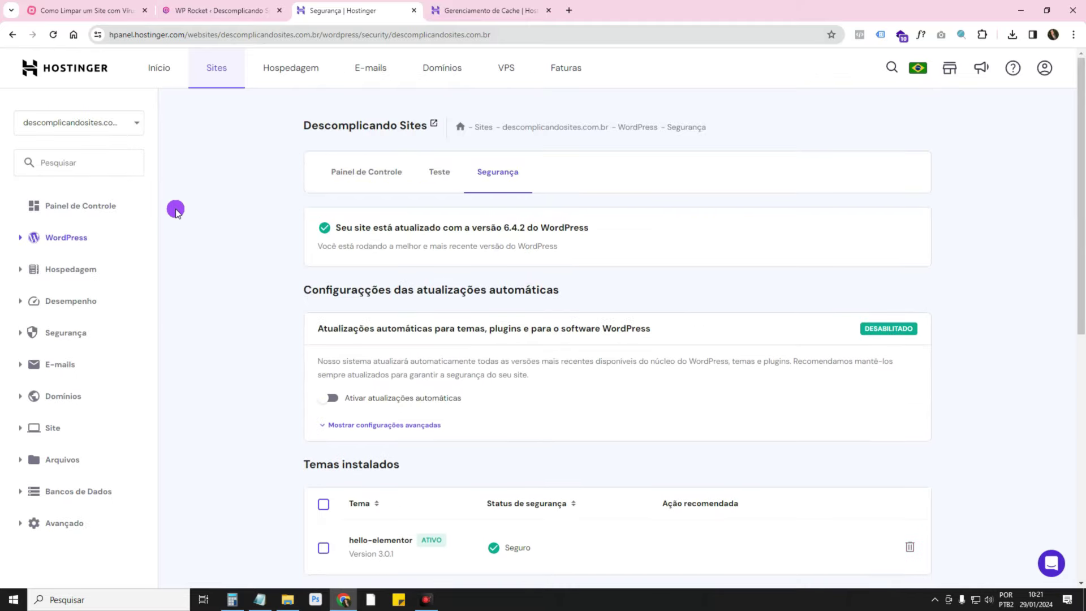
{"action": "left_click", "coordinate": [113, 163]}
{"action": "type", "text": "cac"}
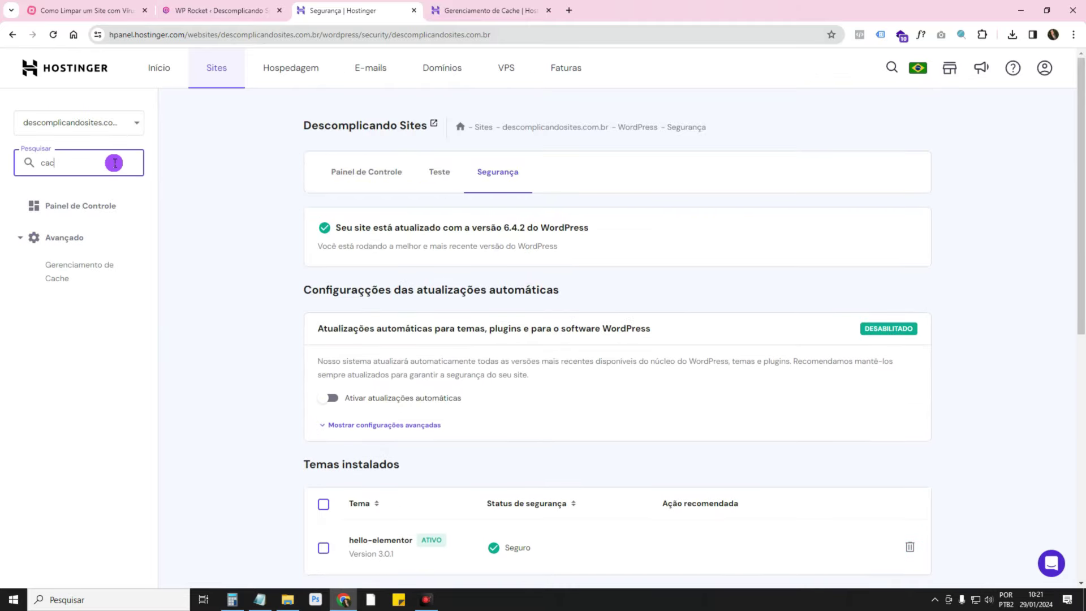
{"action": "type", "text": "h"}
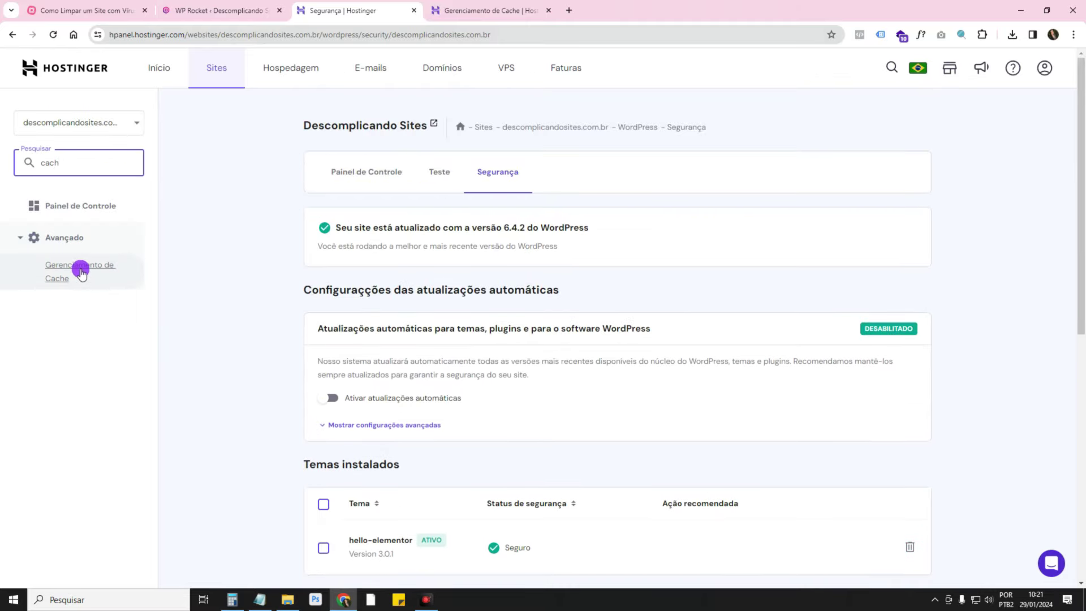
{"action": "left_click", "coordinate": [479, 16]}
{"action": "left_click", "coordinate": [440, 256]}
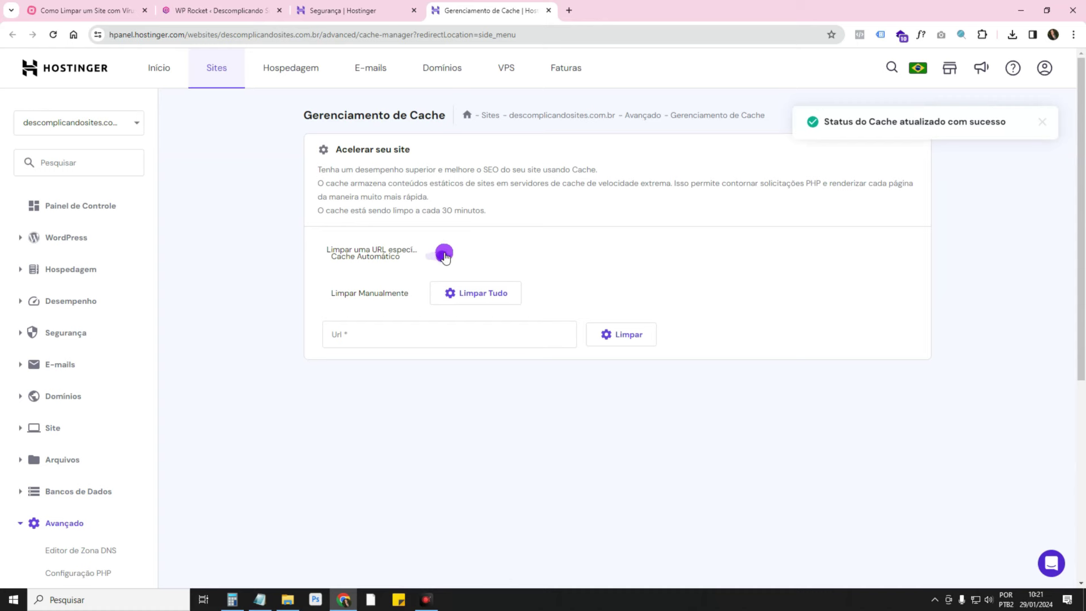
Point out the mind map item about strange WordPress files, and find the site's Gerenciador de Arquivos by searching for "geren"
{"action": "left_click", "coordinate": [115, 14]}
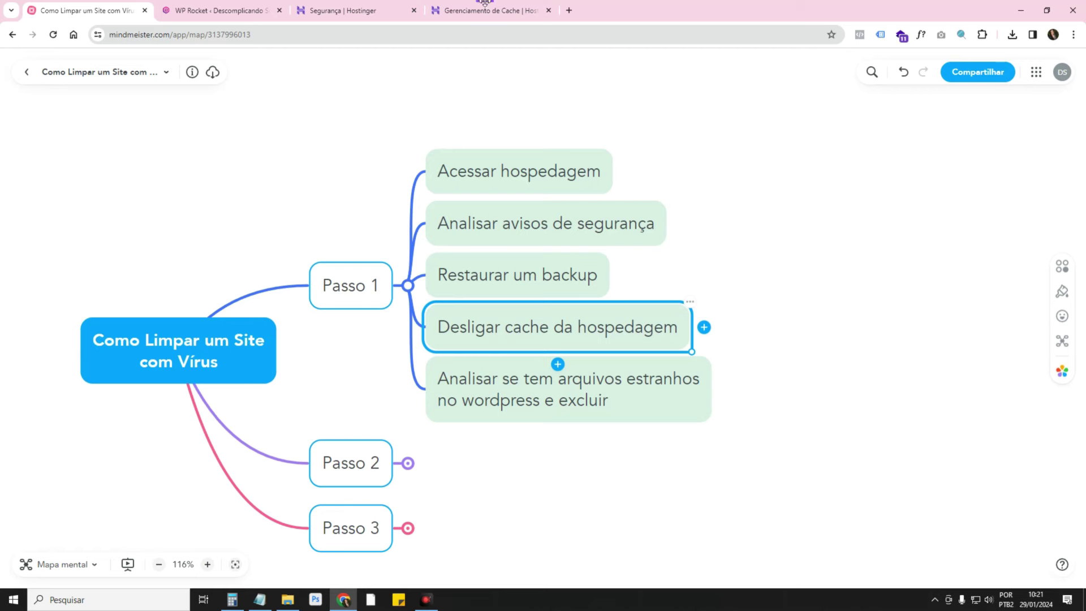
{"action": "left_click", "coordinate": [624, 400]}
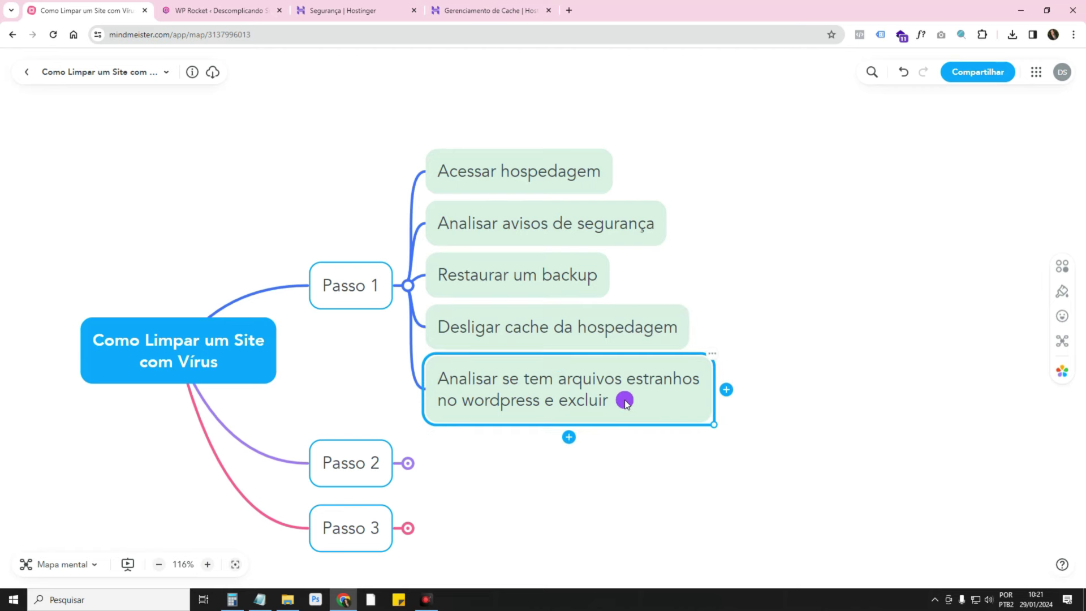
{"action": "left_click", "coordinate": [344, 11]}
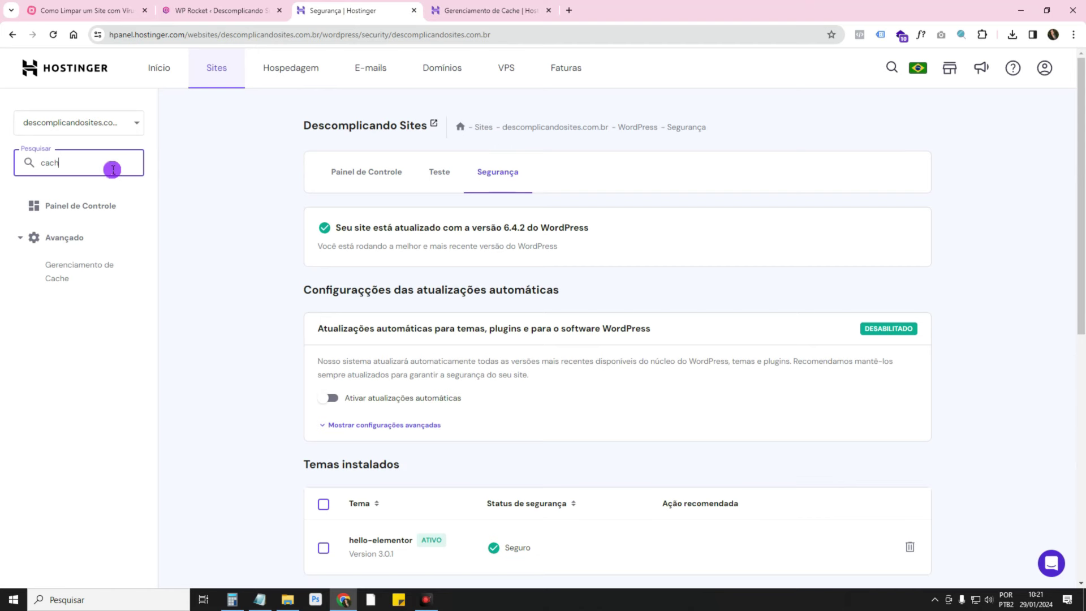
{"action": "left_click", "coordinate": [365, 172]}
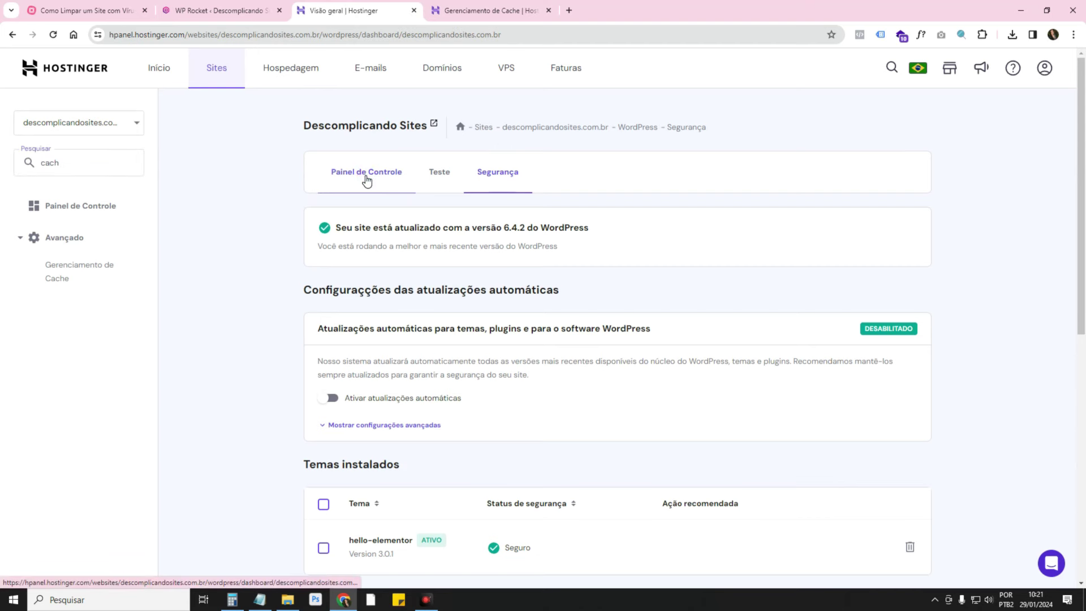
{"action": "double_click", "coordinate": [84, 164]}
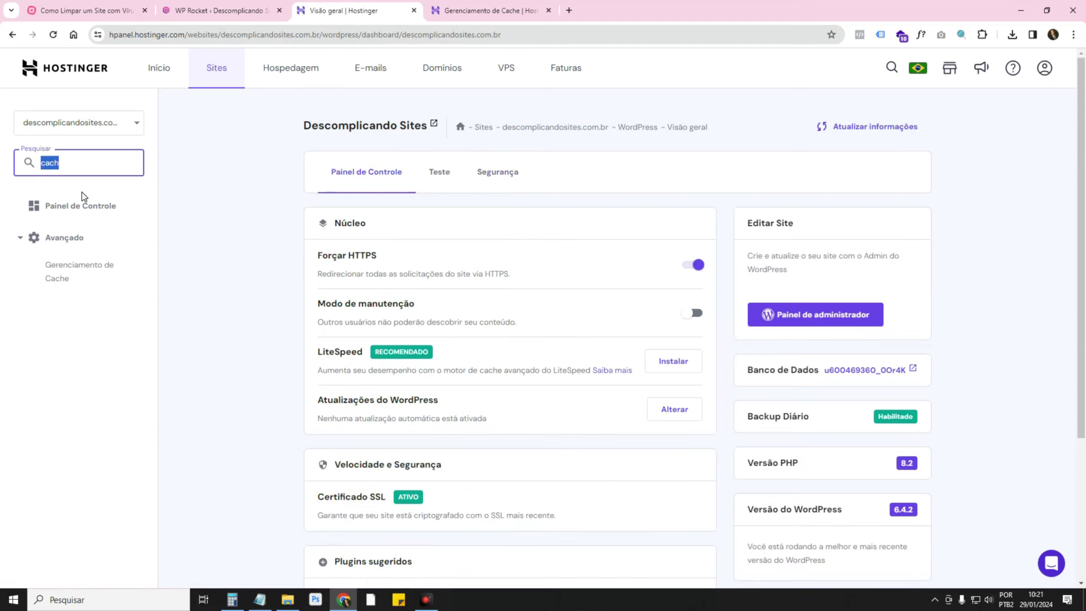
{"action": "left_click", "coordinate": [124, 210]}
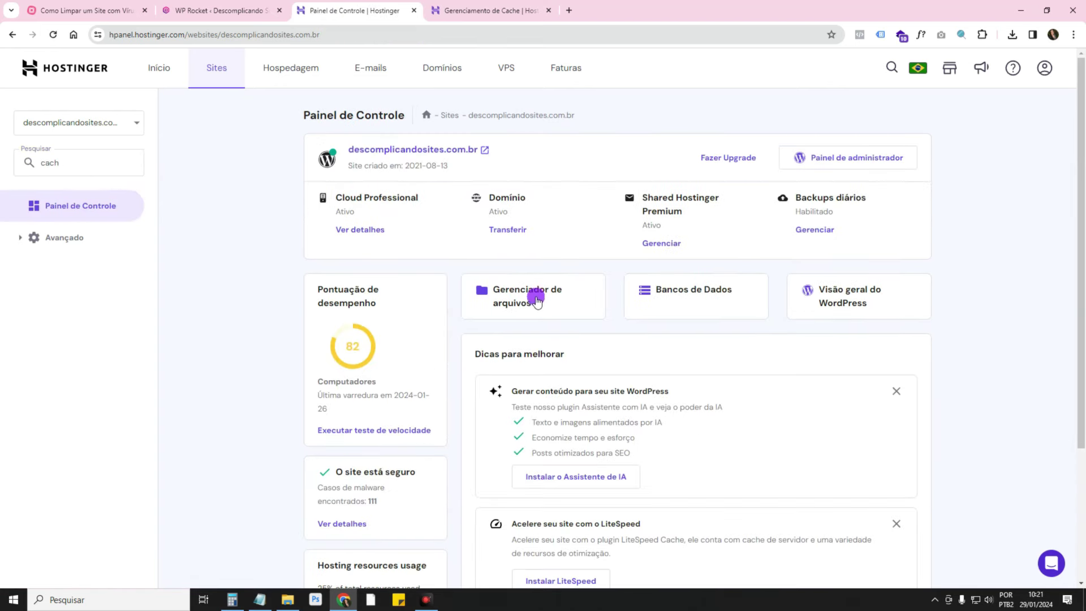
{"action": "left_click", "coordinate": [106, 163]}
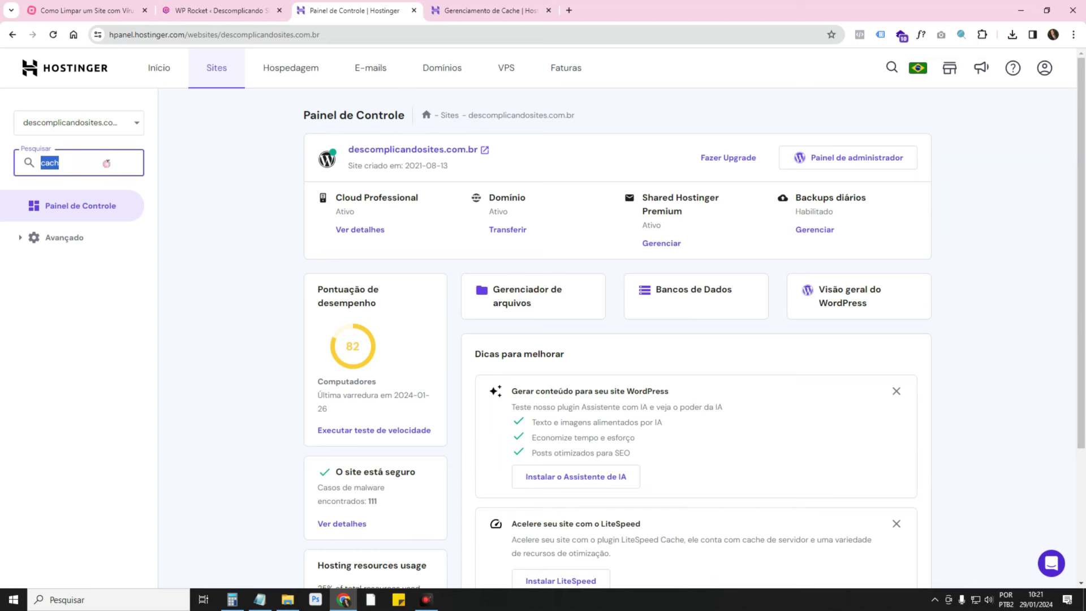
{"action": "type", "text": "geren"}
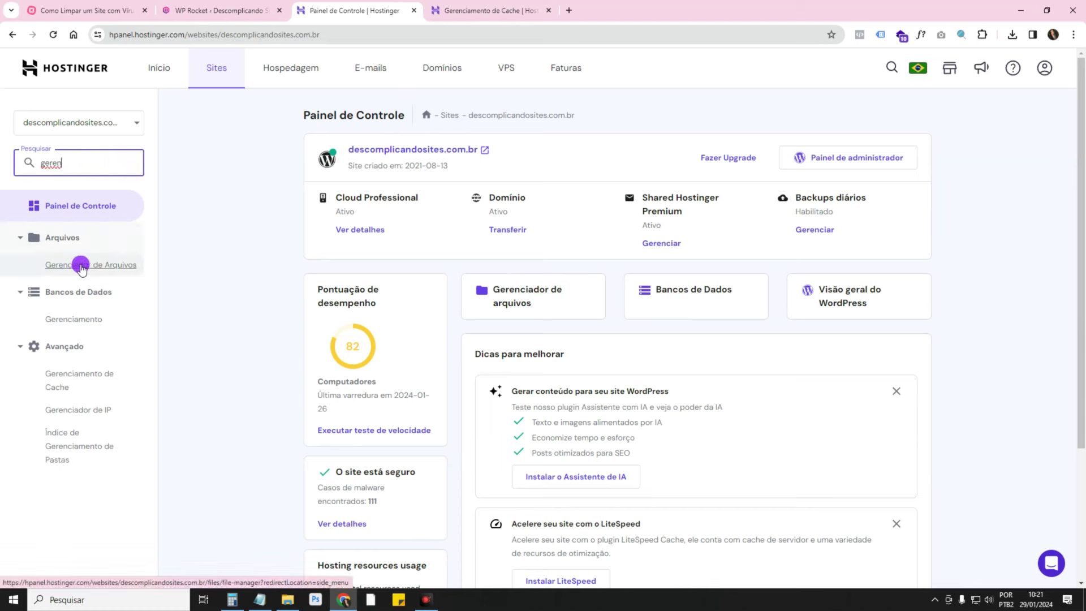
{"action": "left_click", "coordinate": [81, 266]}
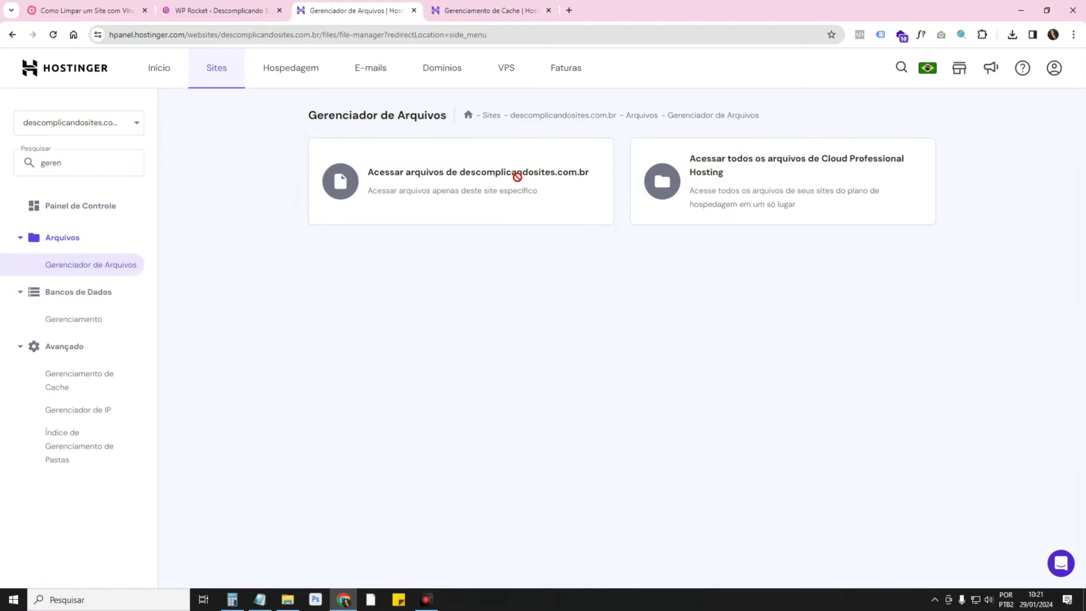
Open the files of descomplicandosites.com.br in the file browser, and close the file manager tabs
{"action": "left_click", "coordinate": [518, 177]}
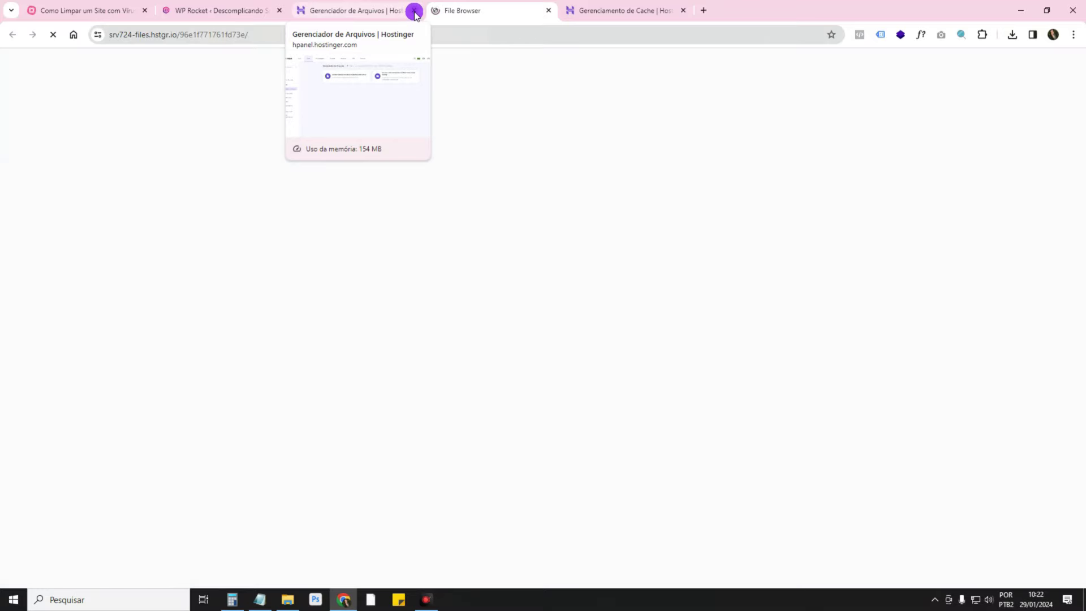
{"action": "left_click", "coordinate": [415, 11]}
{"action": "left_click", "coordinate": [413, 11]}
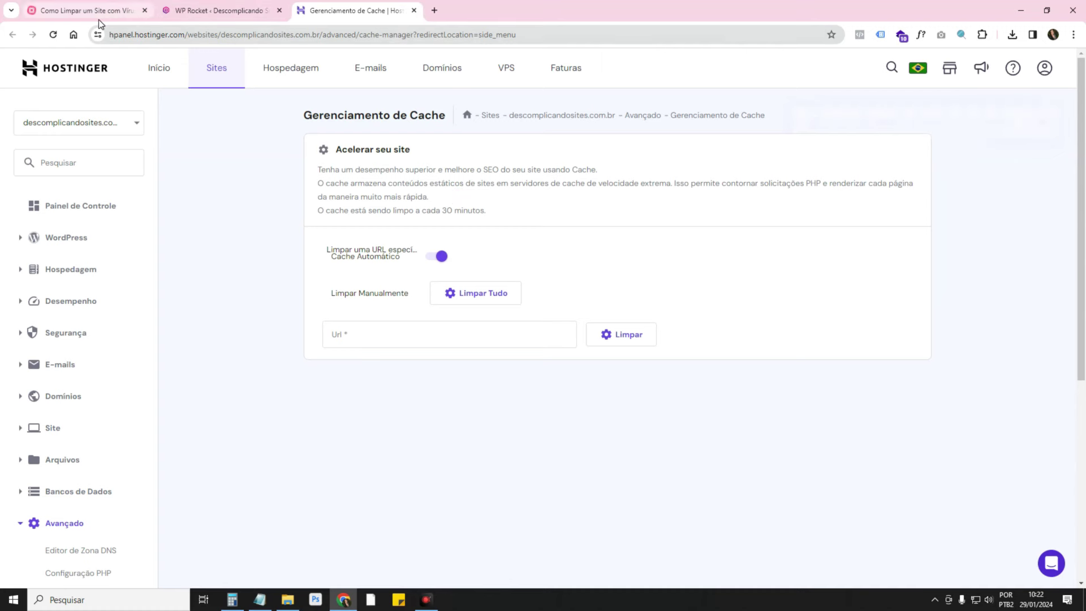
In the mind map, collapse Passo 1, expand Passo 2, and go through the items about updating plugins and themes and changing permalinks
{"action": "left_click", "coordinate": [130, 13]}
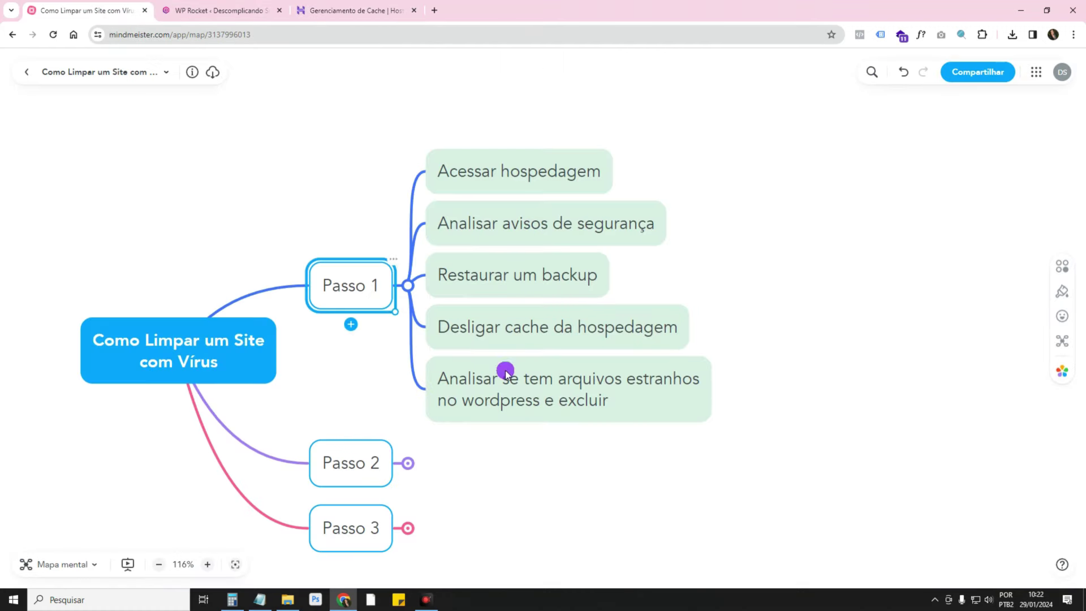
{"action": "left_click", "coordinate": [412, 291]}
{"action": "left_click", "coordinate": [408, 351]}
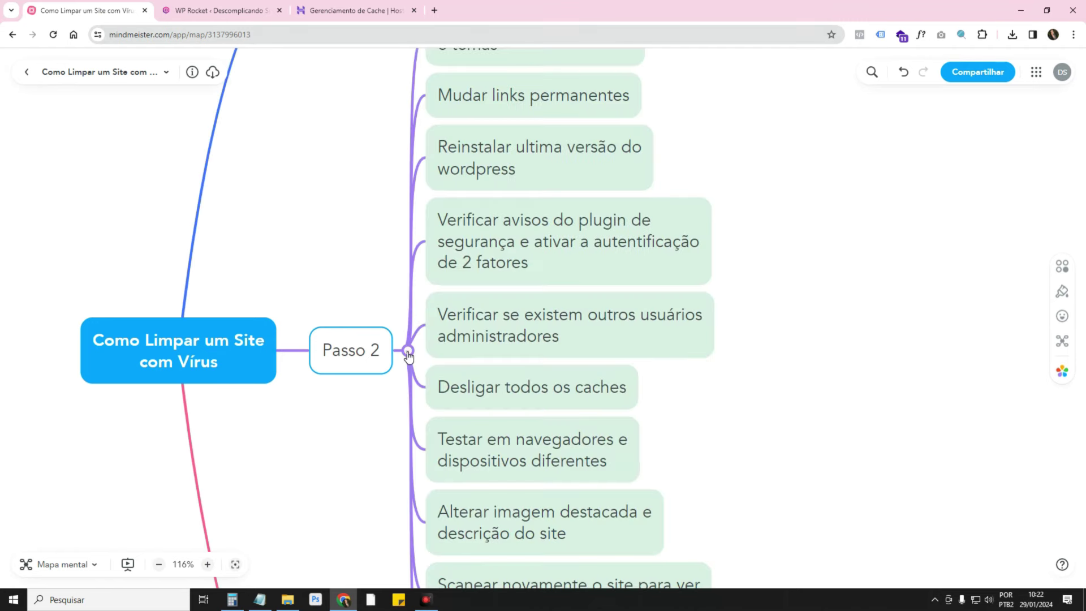
{"action": "scroll", "coordinate": [572, 269], "scroll_direction": "up", "scroll_amount": 2}
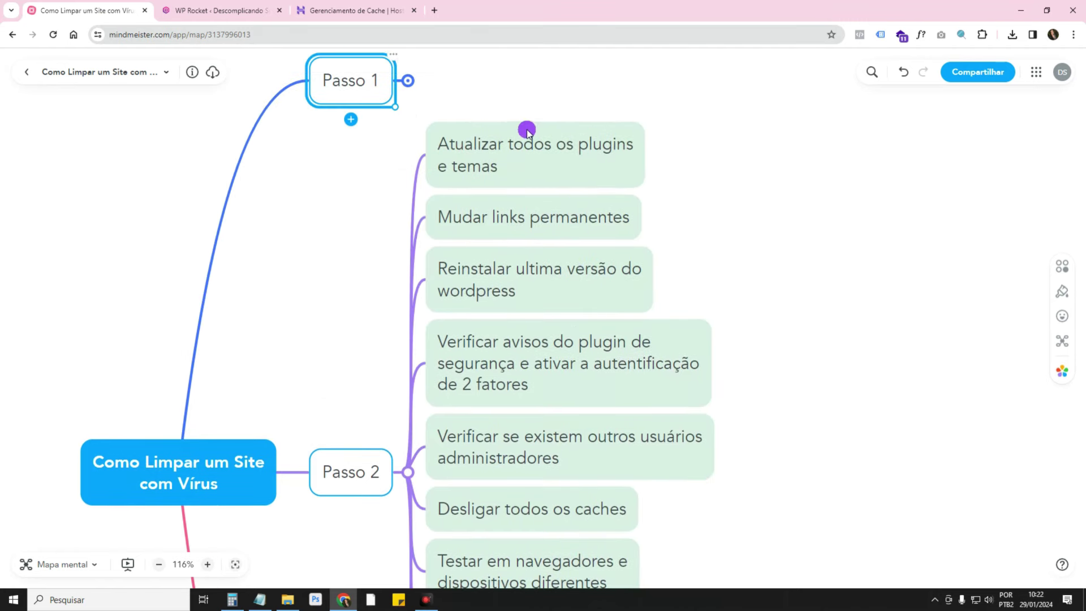
{"action": "scroll", "coordinate": [547, 338], "scroll_direction": "down", "scroll_amount": 3}
{"action": "scroll", "coordinate": [547, 338], "scroll_direction": "up", "scroll_amount": 3}
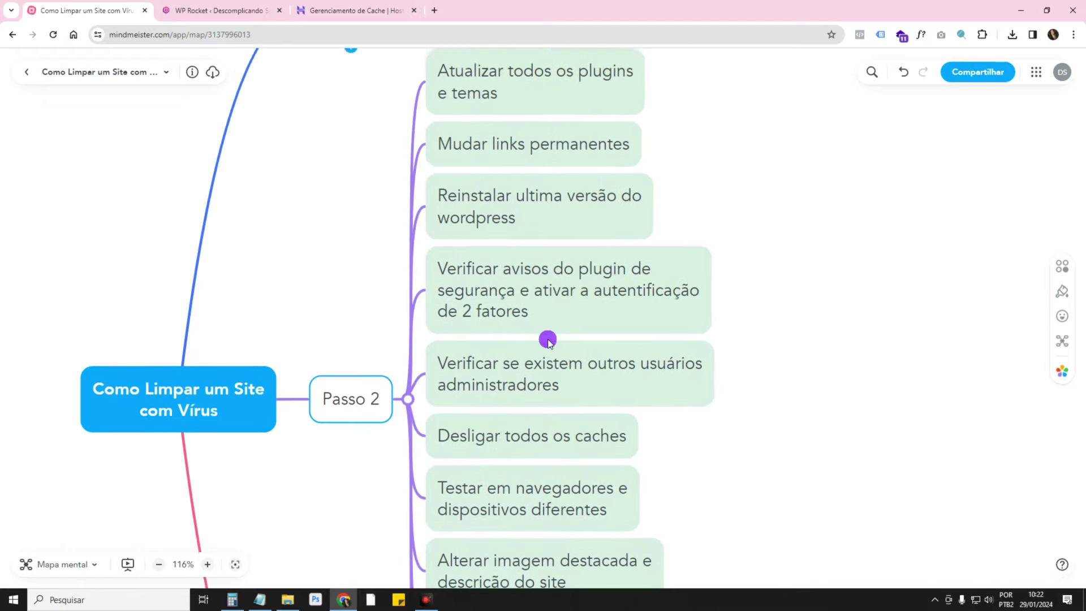
{"action": "left_click", "coordinate": [543, 155]}
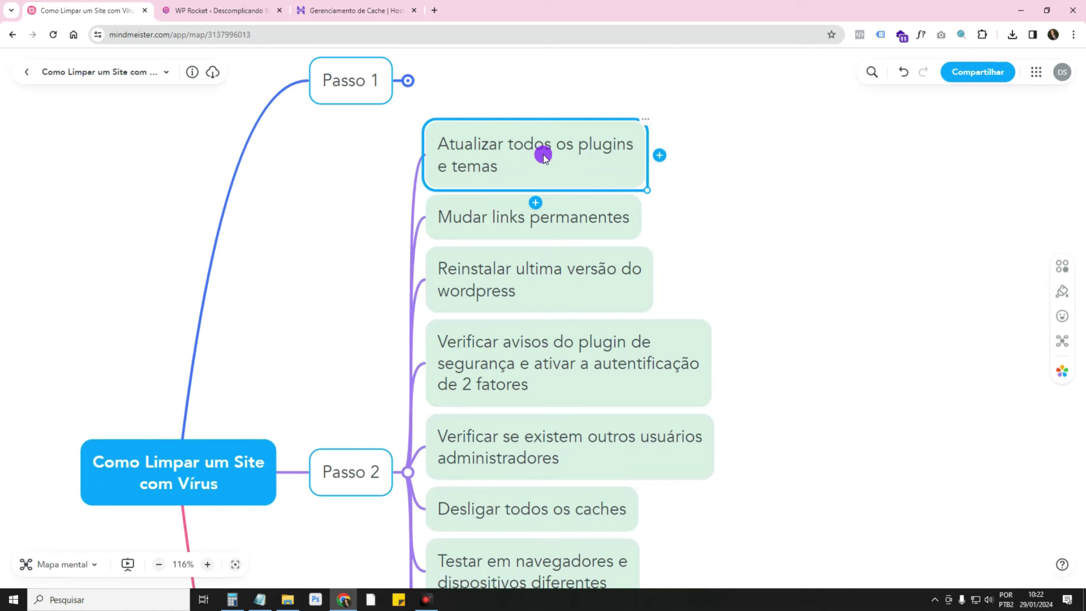
{"action": "left_click", "coordinate": [569, 223]}
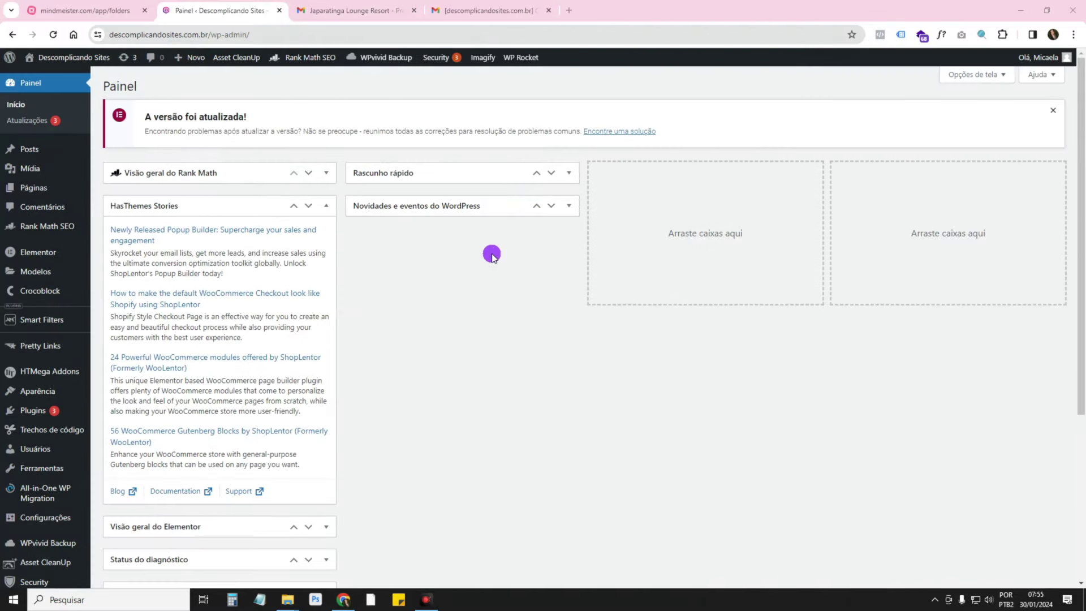
In the WordPress permalink settings, save the structure as Padrão and reselect Nome do post
{"action": "scroll", "coordinate": [223, 434], "scroll_direction": "down", "scroll_amount": 3}
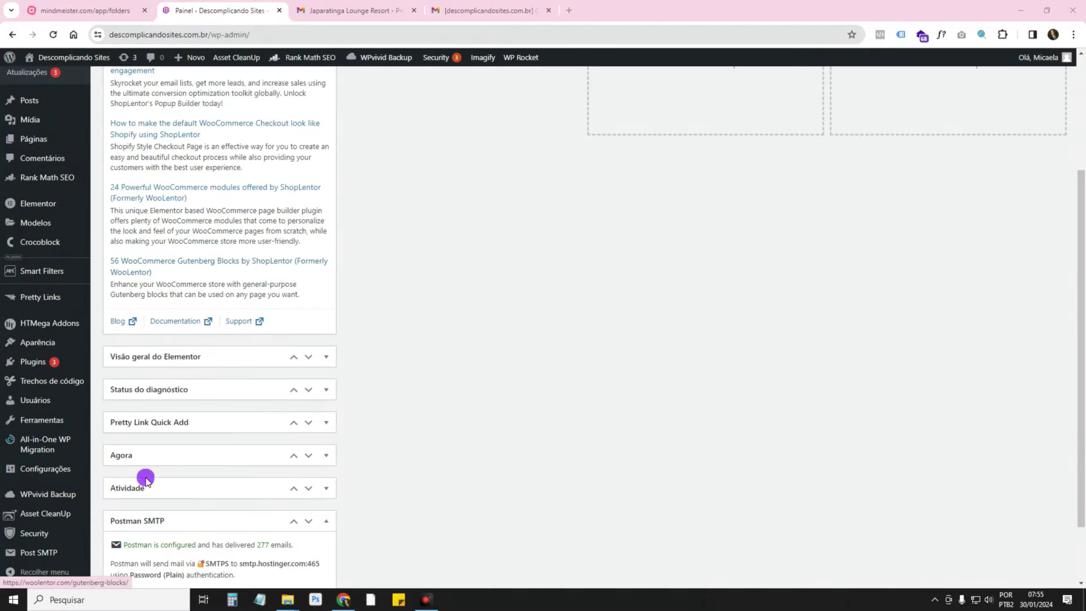
{"action": "mouse_move", "coordinate": [41, 472]}
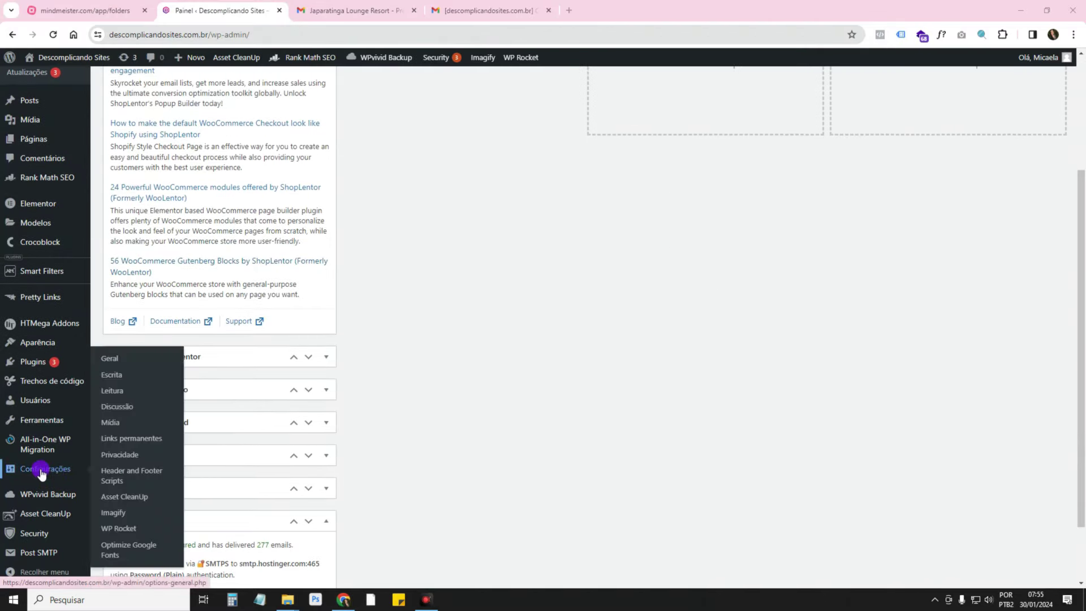
{"action": "left_click", "coordinate": [145, 439]}
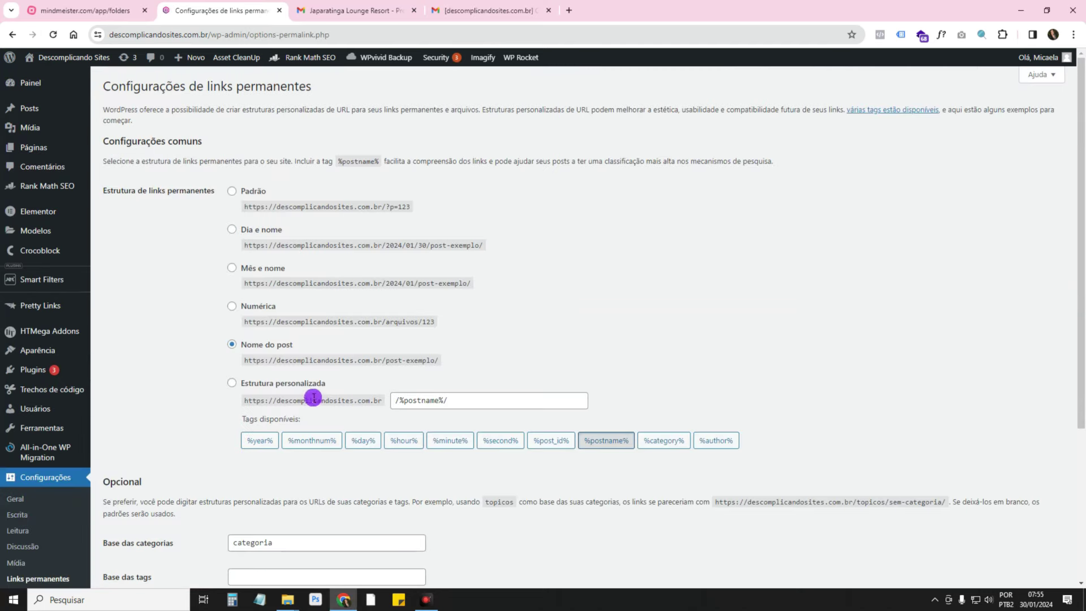
{"action": "left_click", "coordinate": [232, 190]}
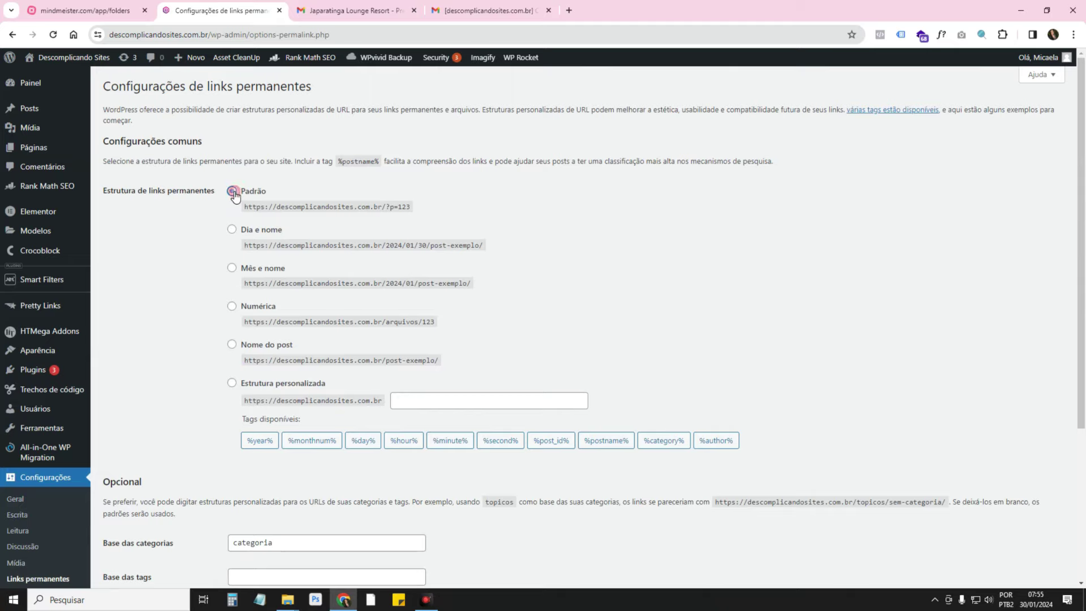
{"action": "scroll", "coordinate": [232, 190], "scroll_direction": "down", "scroll_amount": 4}
{"action": "left_click", "coordinate": [148, 433]}
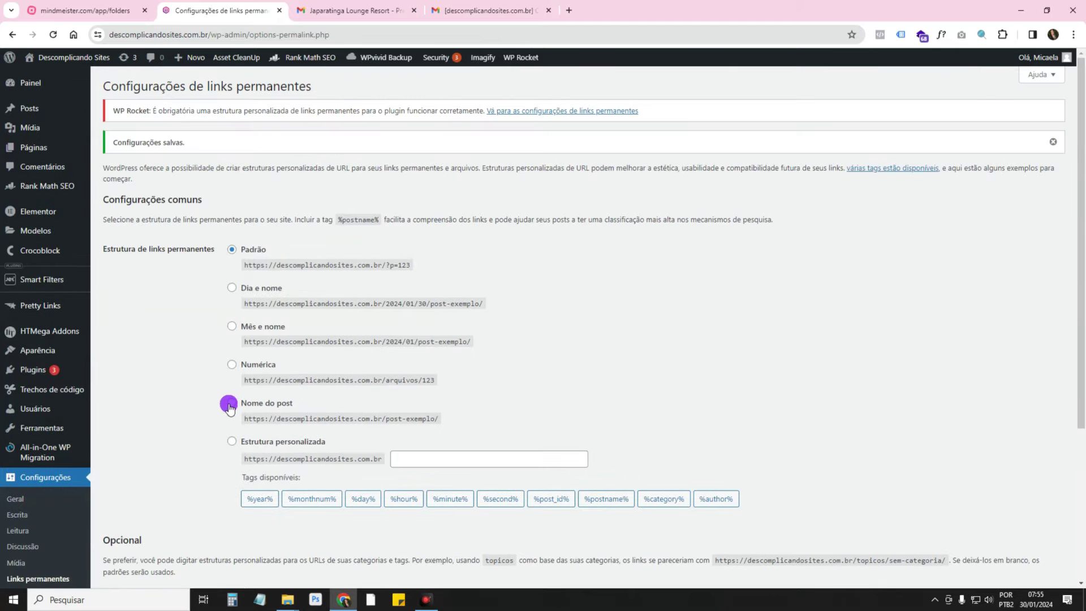
{"action": "left_click", "coordinate": [230, 404]}
{"action": "scroll", "coordinate": [232, 405], "scroll_direction": "down", "scroll_amount": 4}
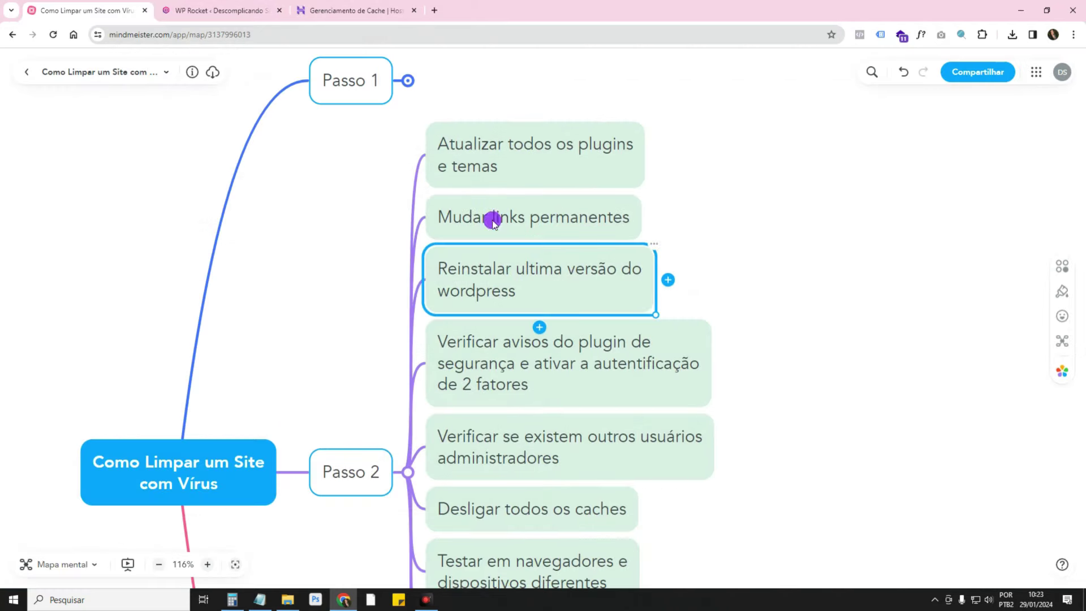
Open the WordPress Atualizações page in a separate browser tab
{"action": "left_click", "coordinate": [257, 13]}
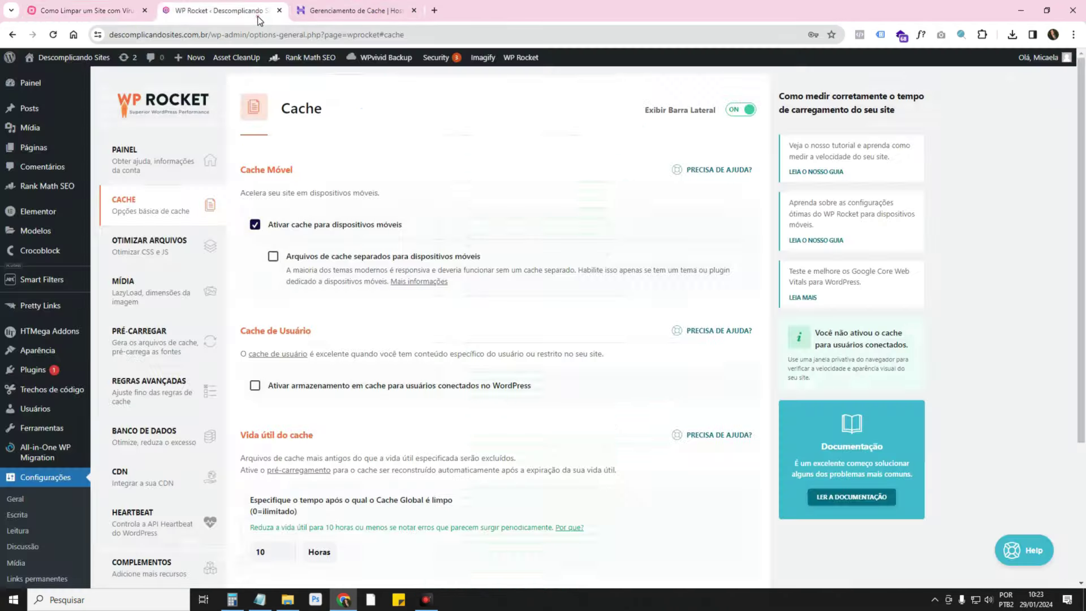
{"action": "left_click", "coordinate": [362, 11]}
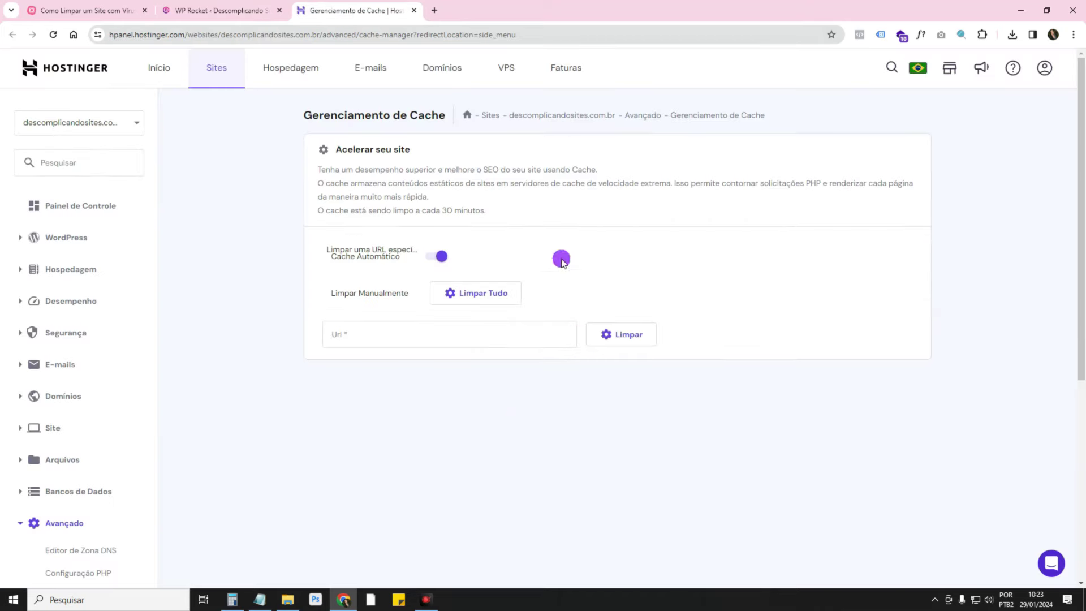
{"action": "left_click", "coordinate": [254, 10]}
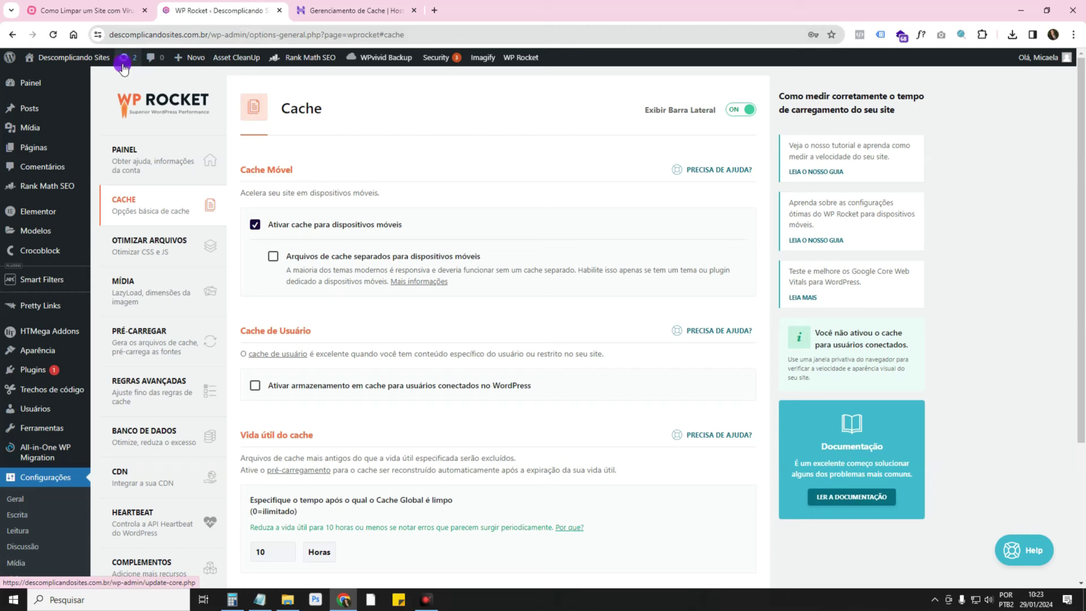
{"action": "mouse_move", "coordinate": [31, 84]}
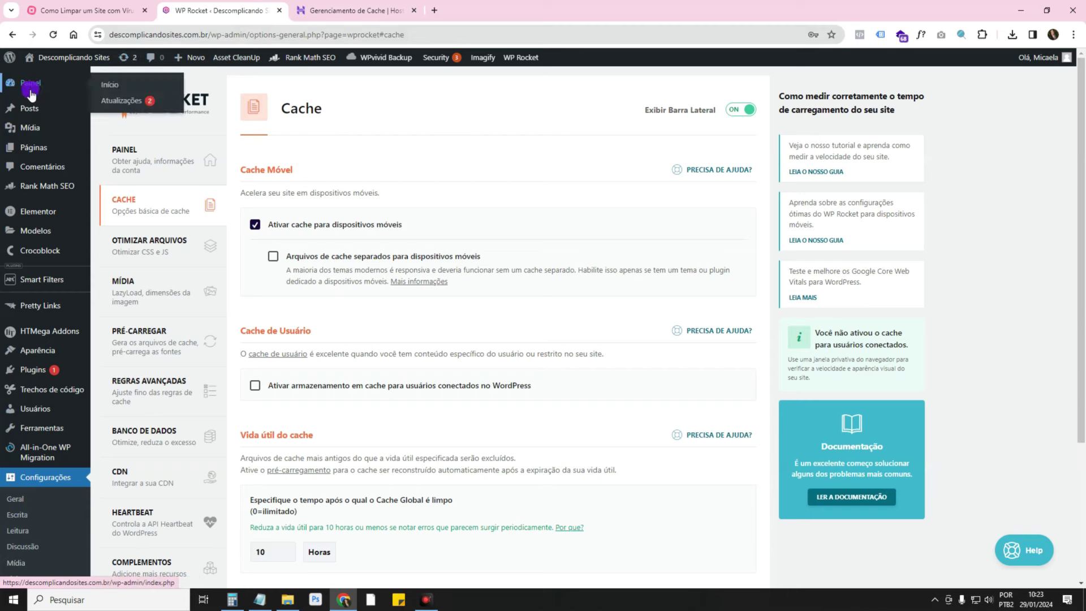
{"action": "right_click", "coordinate": [110, 98]}
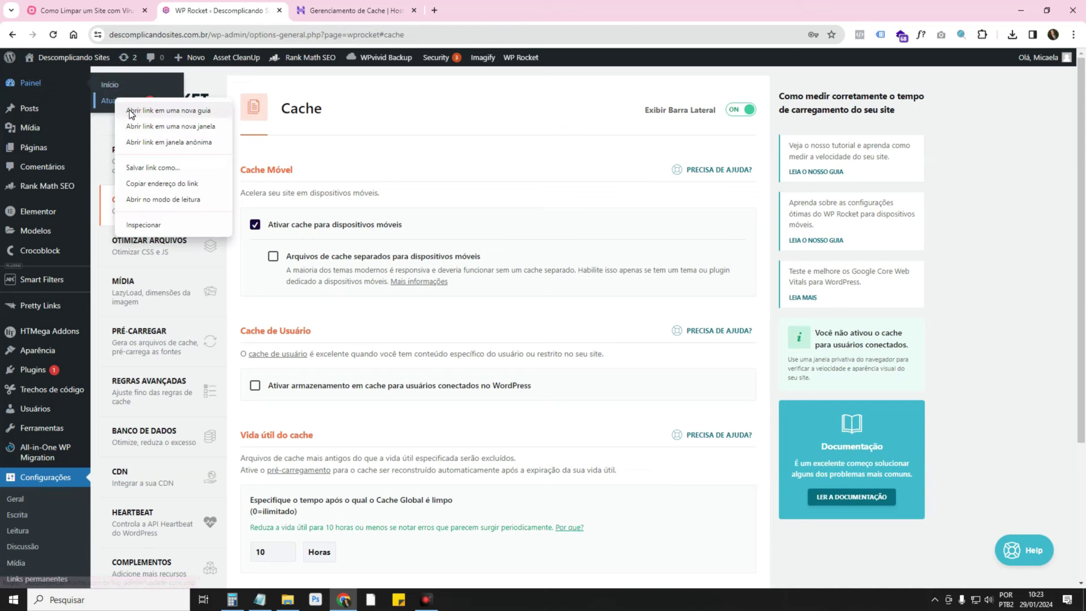
{"action": "left_click", "coordinate": [141, 107]}
{"action": "left_click", "coordinate": [364, 17]}
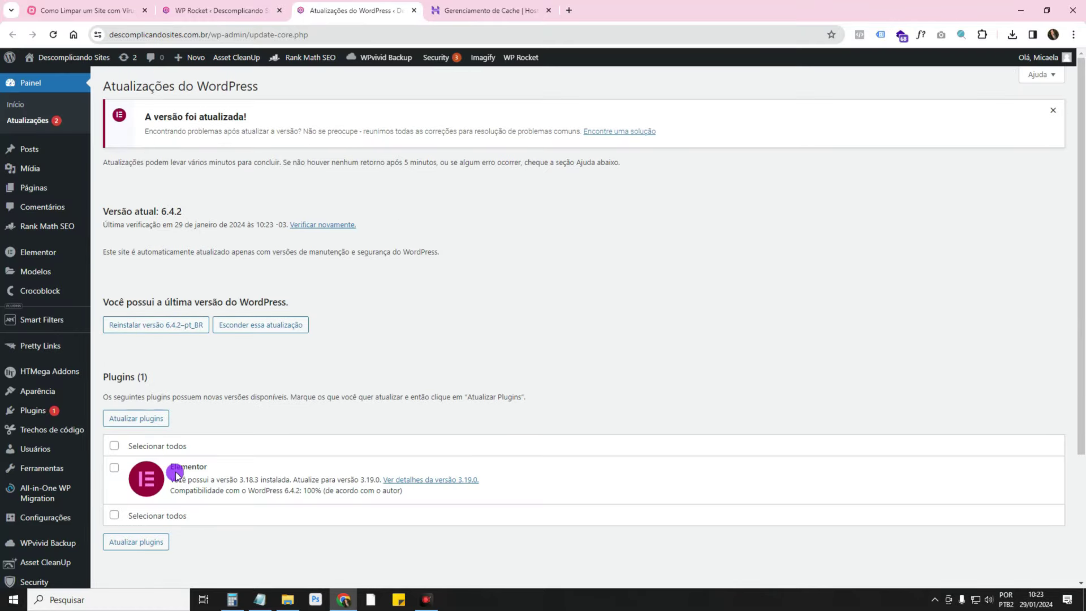
Select the Elementor plugin for updating on the WordPress updates page
{"action": "scroll", "coordinate": [201, 471], "scroll_direction": "down", "scroll_amount": 1}
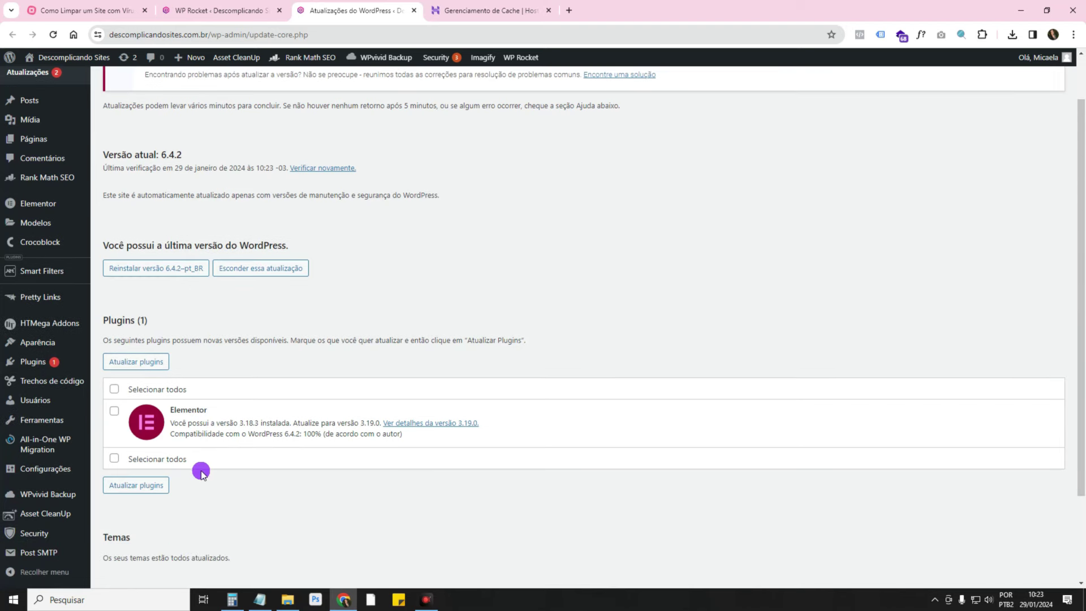
{"action": "left_click", "coordinate": [114, 411]}
{"action": "scroll", "coordinate": [236, 376], "scroll_direction": "up", "scroll_amount": 1}
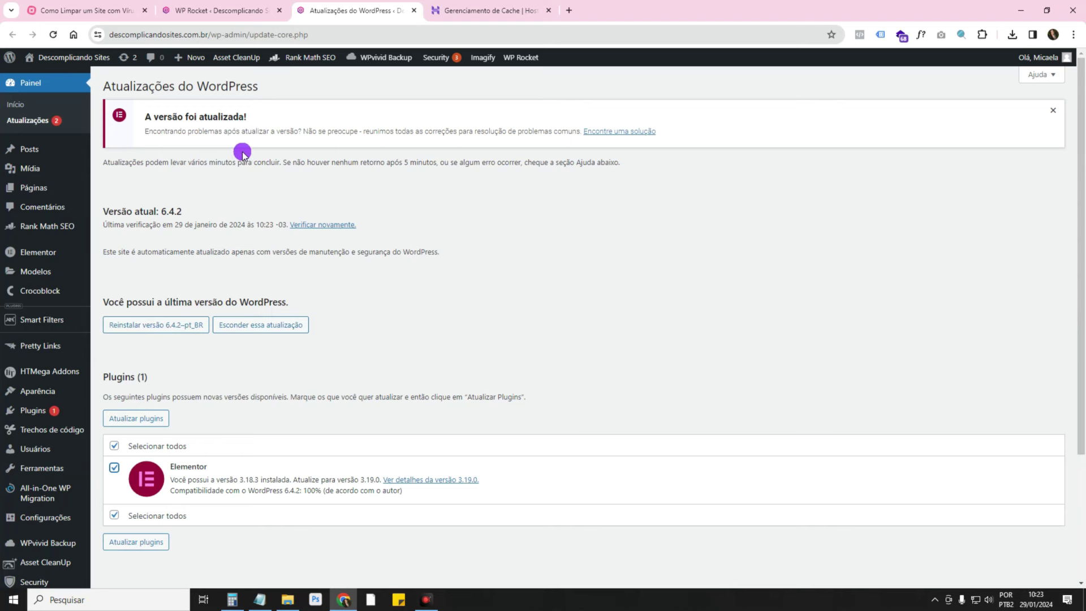
{"action": "scroll", "coordinate": [170, 317], "scroll_direction": "down", "scroll_amount": 1}
{"action": "mouse_move", "coordinate": [18, 536]}
{"action": "scroll", "coordinate": [226, 385], "scroll_direction": "up", "scroll_amount": 1}
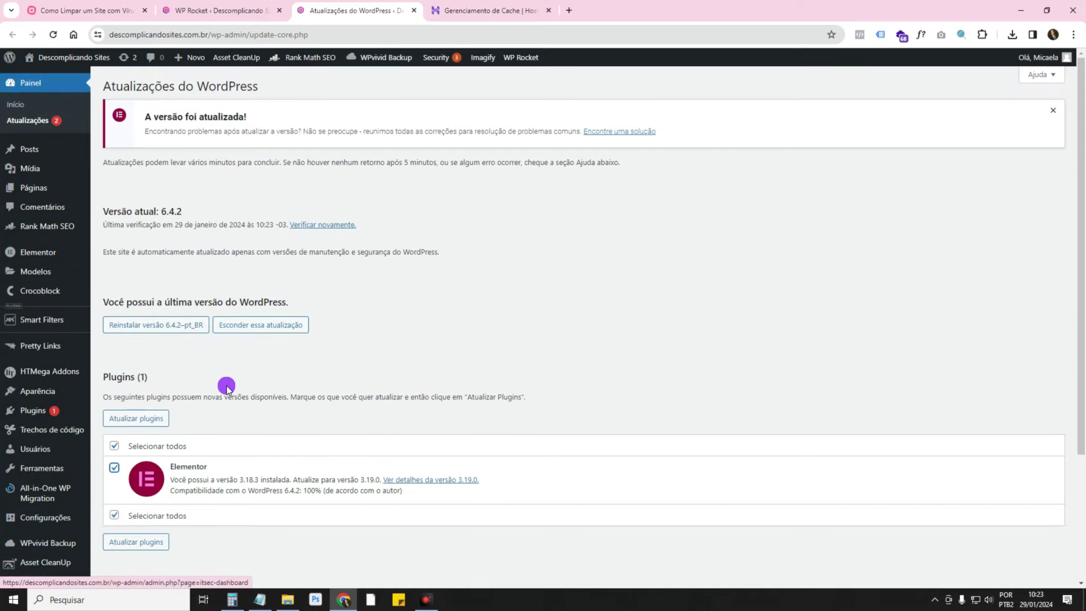
Return to the mind map and select the item about security plugin warnings and two-factor authentication
{"action": "left_click", "coordinate": [97, 11]}
{"action": "scroll", "coordinate": [606, 266], "scroll_direction": "down", "scroll_amount": 2}
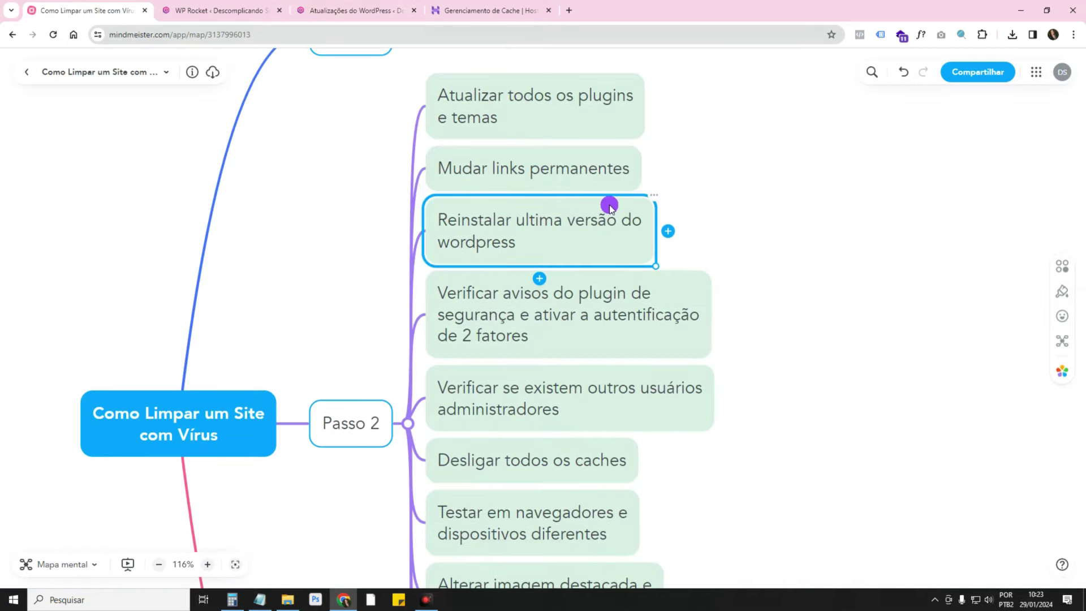
{"action": "left_click", "coordinate": [589, 306]}
{"action": "scroll", "coordinate": [816, 317], "scroll_direction": "down", "scroll_amount": 4}
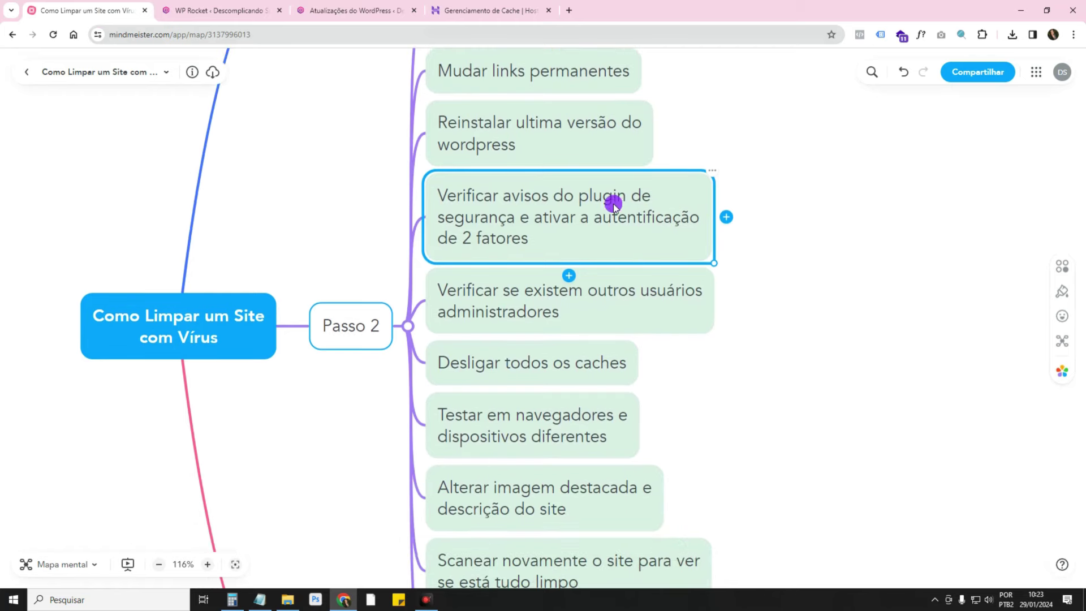
Review the Security Admin Messages in the WordPress admin and open the Solid Security dashboard
{"action": "left_click", "coordinate": [244, 10]}
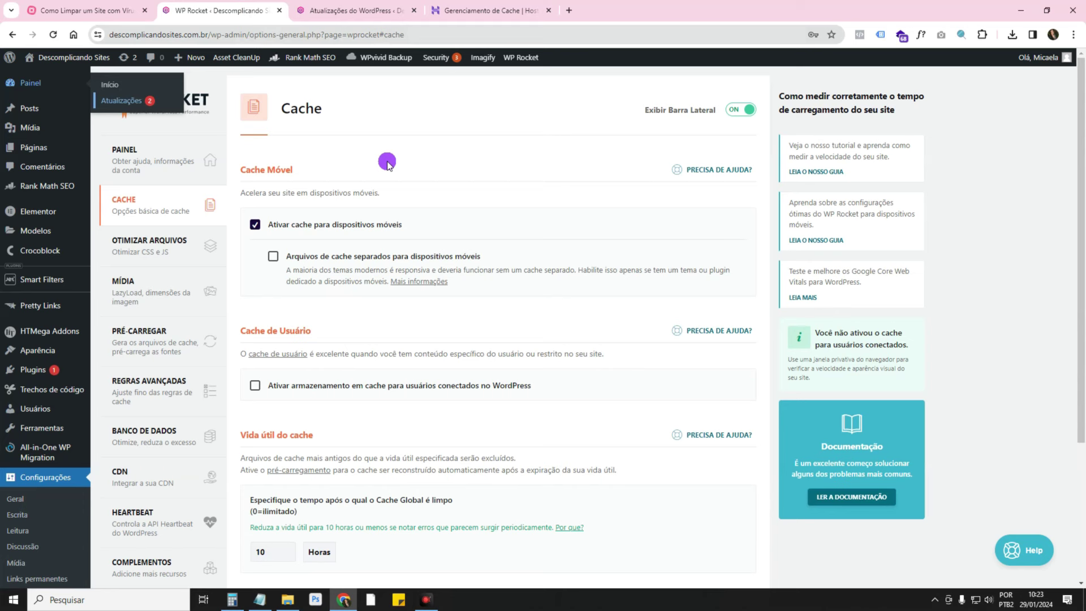
{"action": "left_click", "coordinate": [436, 59]}
{"action": "left_click", "coordinate": [436, 59]}
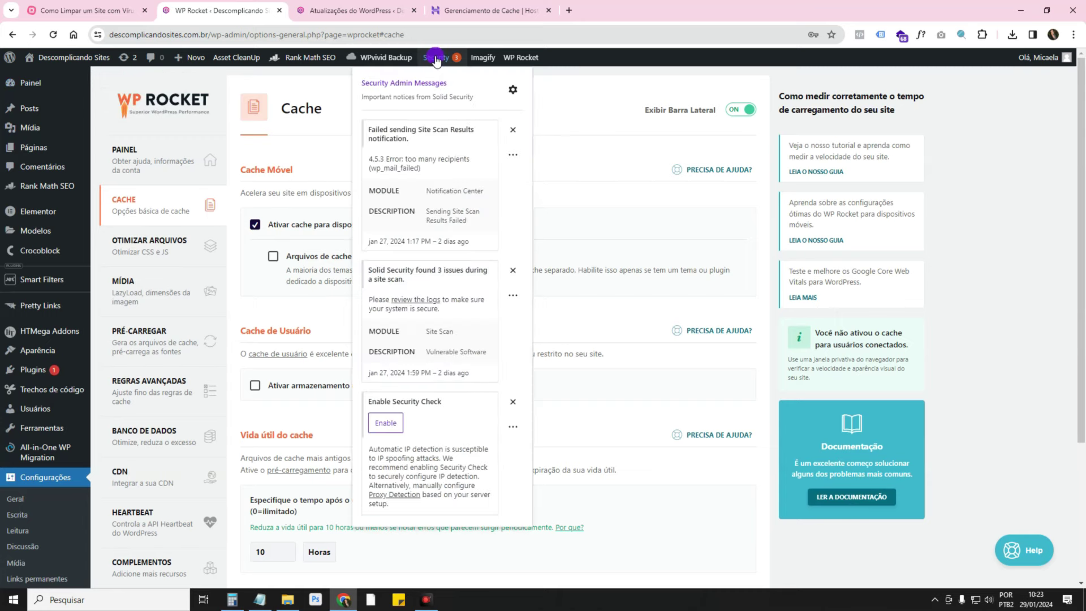
{"action": "scroll", "coordinate": [145, 328], "scroll_direction": "down", "scroll_amount": 3}
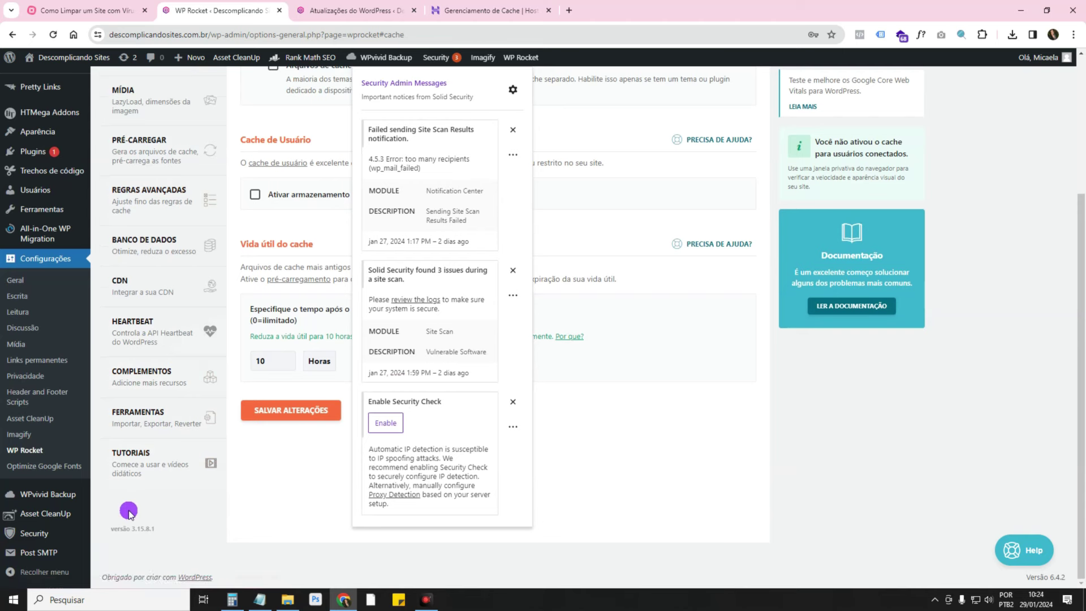
{"action": "mouse_move", "coordinate": [65, 534]}
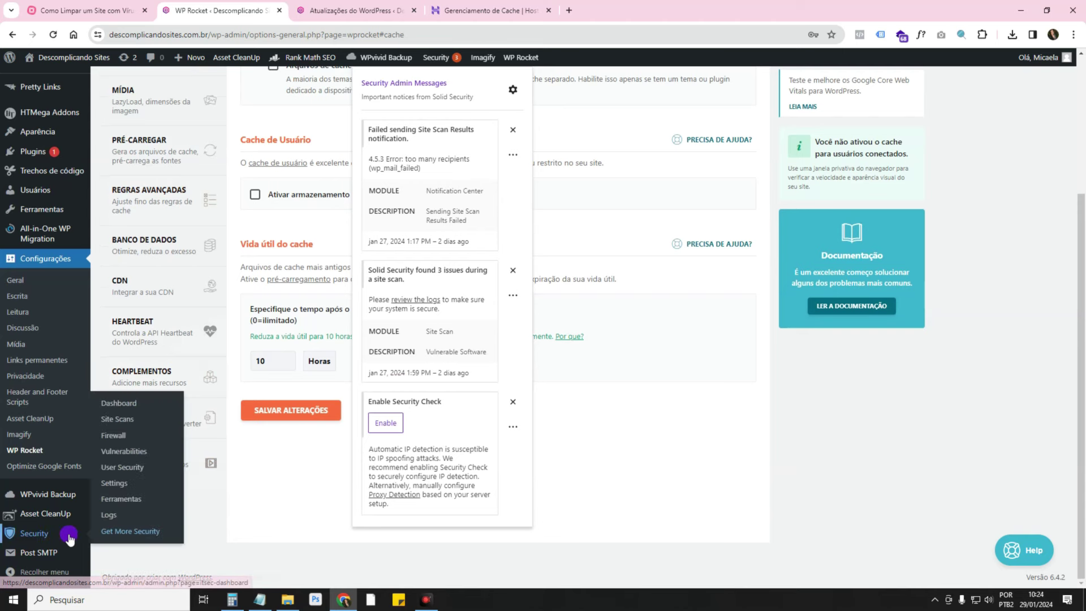
{"action": "left_click", "coordinate": [131, 404]}
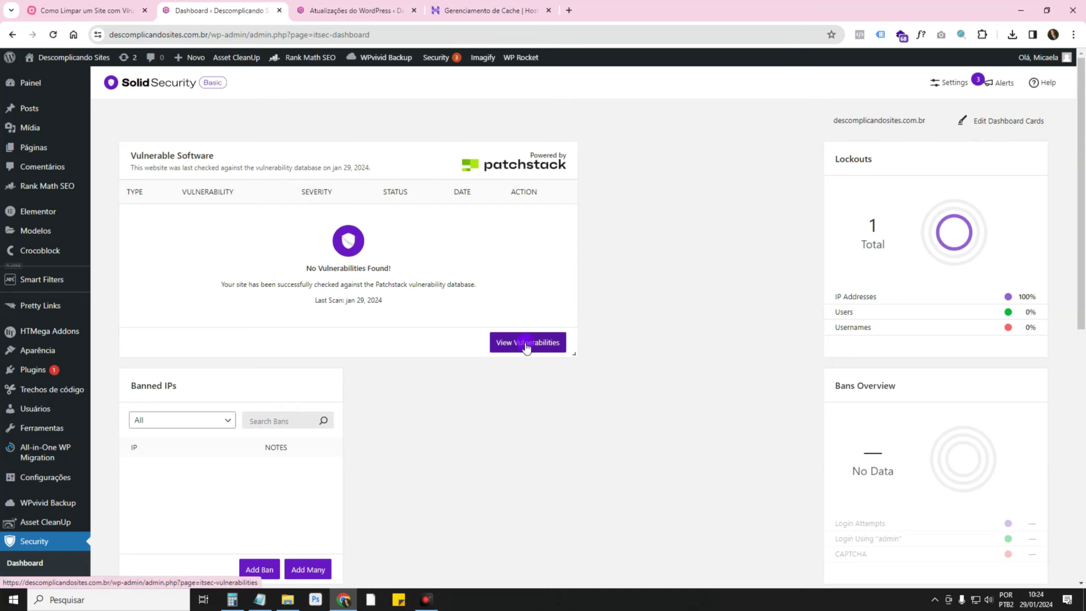
Point out the mind map item about other administrator users and return to the Solid Security dashboard in WordPress
{"action": "key", "text": "ctrl+shift+Tab"}
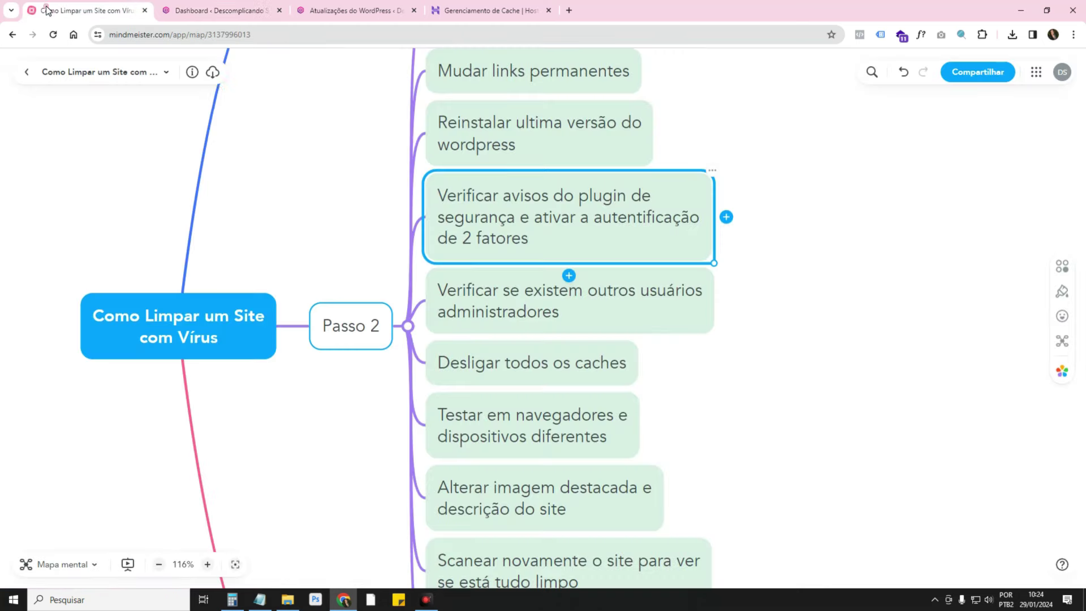
{"action": "scroll", "coordinate": [735, 312], "scroll_direction": "down", "scroll_amount": 1}
{"action": "left_click", "coordinate": [499, 233]}
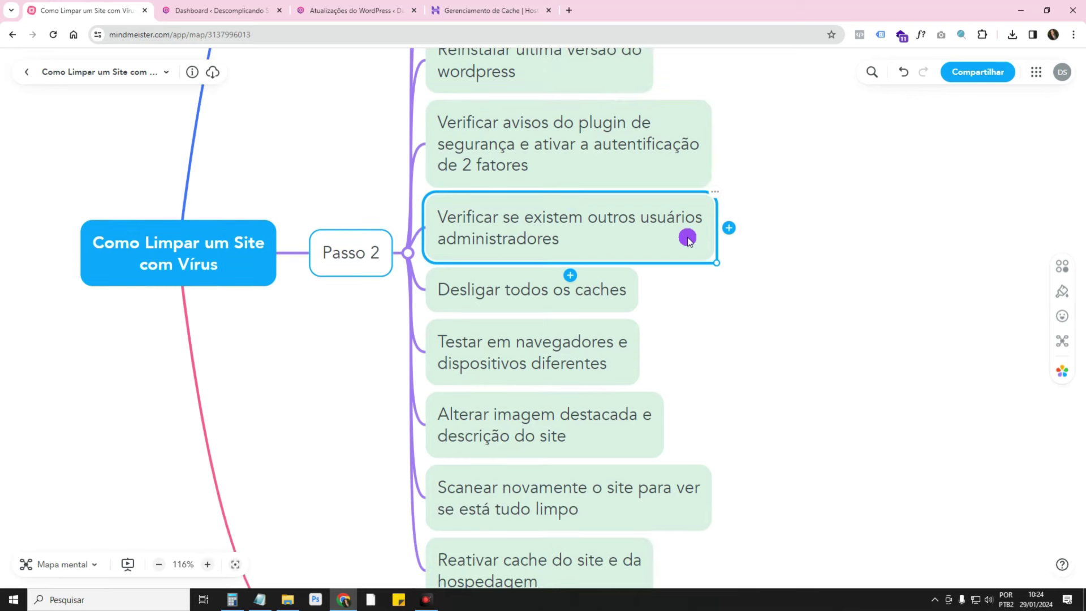
{"action": "left_click_drag", "start_coordinate": [851, 283], "coordinate": [725, 251]}
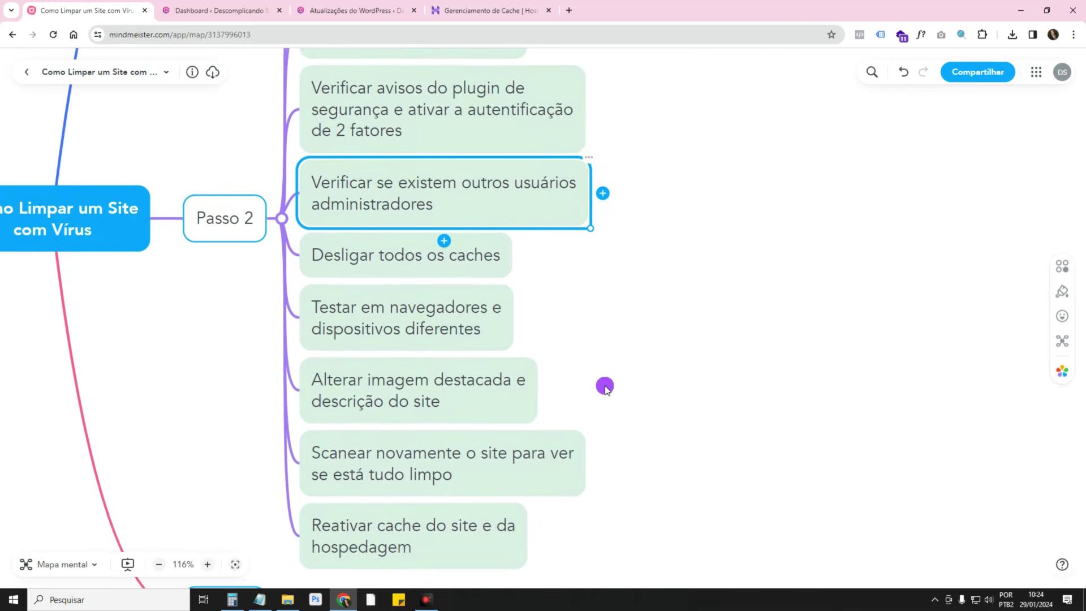
{"action": "left_click_drag", "start_coordinate": [603, 385], "coordinate": [637, 320]}
{"action": "left_click", "coordinate": [235, 24]}
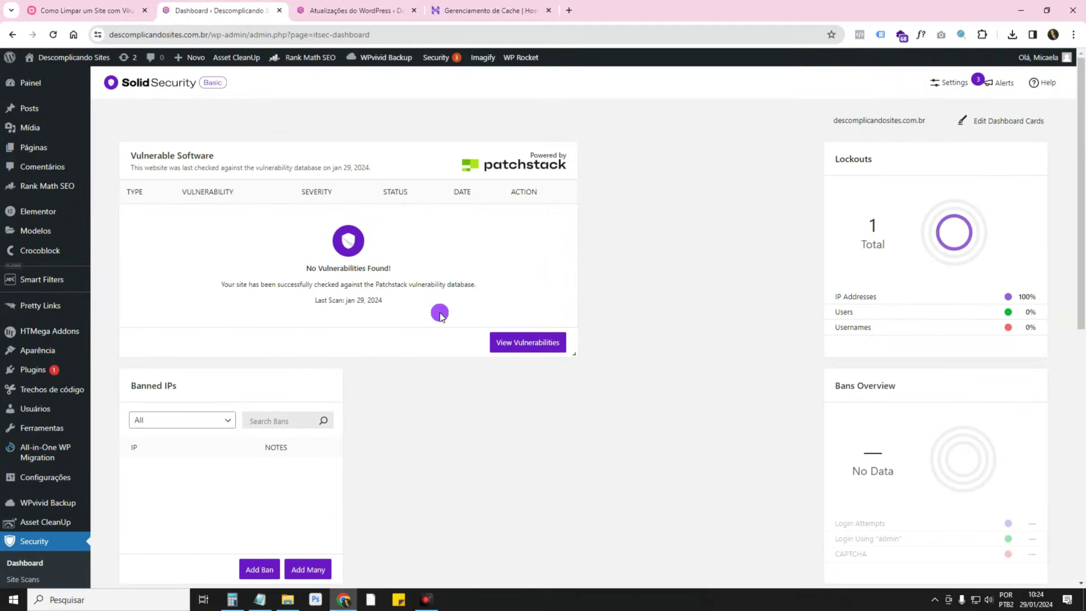
{"action": "scroll", "coordinate": [359, 397], "scroll_direction": "down", "scroll_amount": 5}
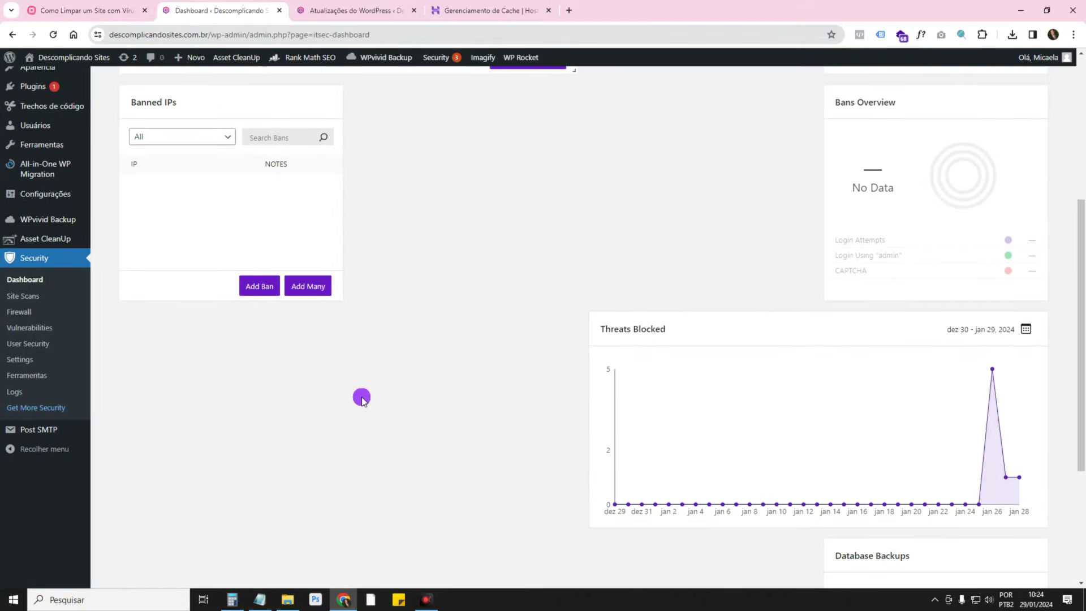
Open the full list of WordPress users to check for other administrators
{"action": "scroll", "coordinate": [361, 398], "scroll_direction": "up", "scroll_amount": 2}
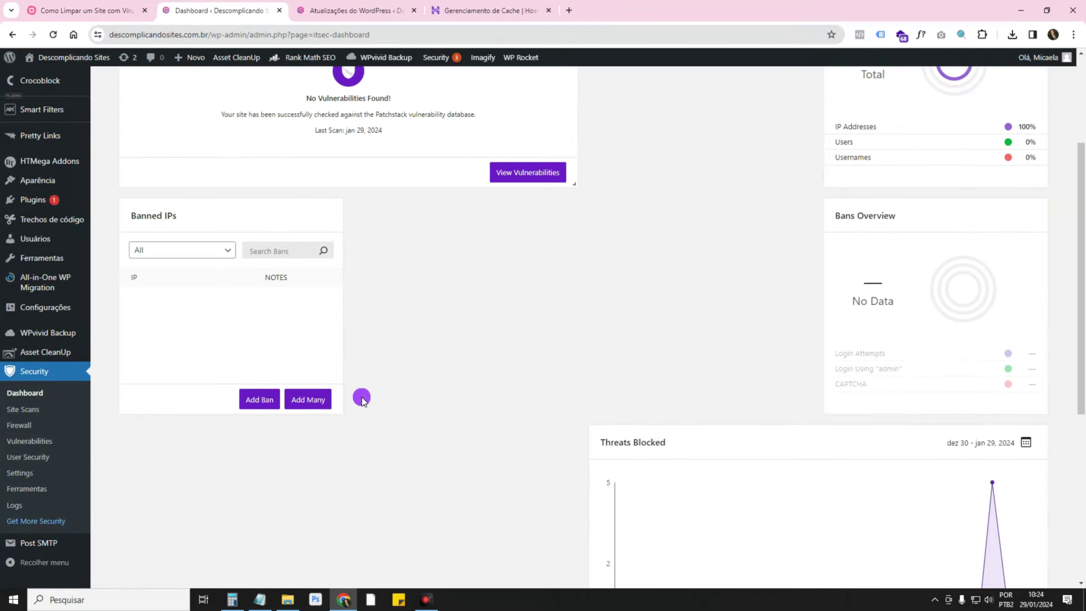
{"action": "mouse_move", "coordinate": [39, 238]}
{"action": "left_click", "coordinate": [126, 241]}
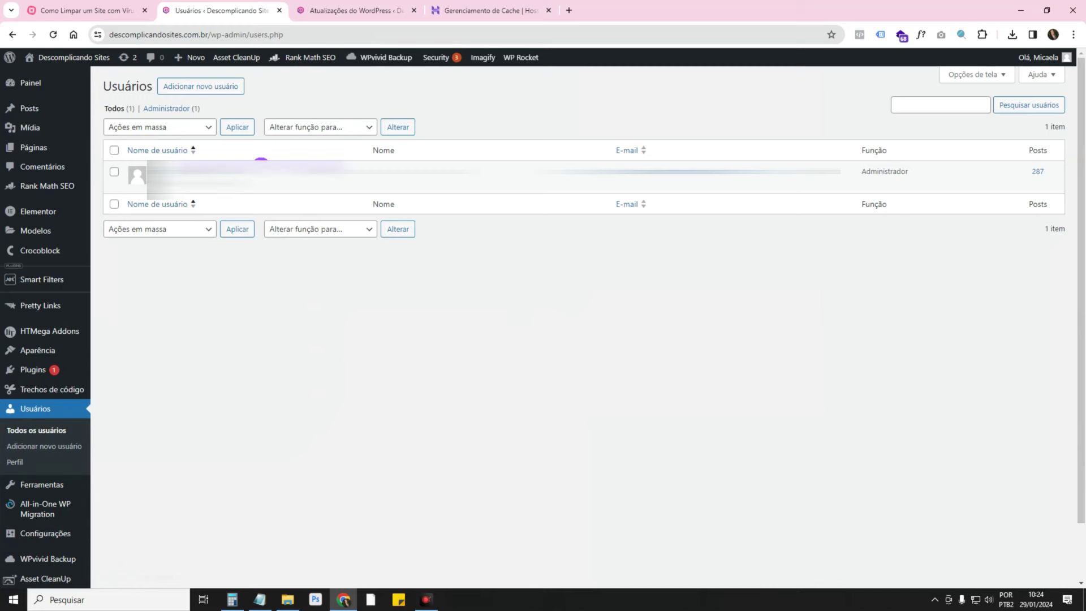
Select the mind map item "Desligar todos os caches" and open the Cache settings of WP Rocket in WordPress
{"action": "left_click", "coordinate": [124, 15]}
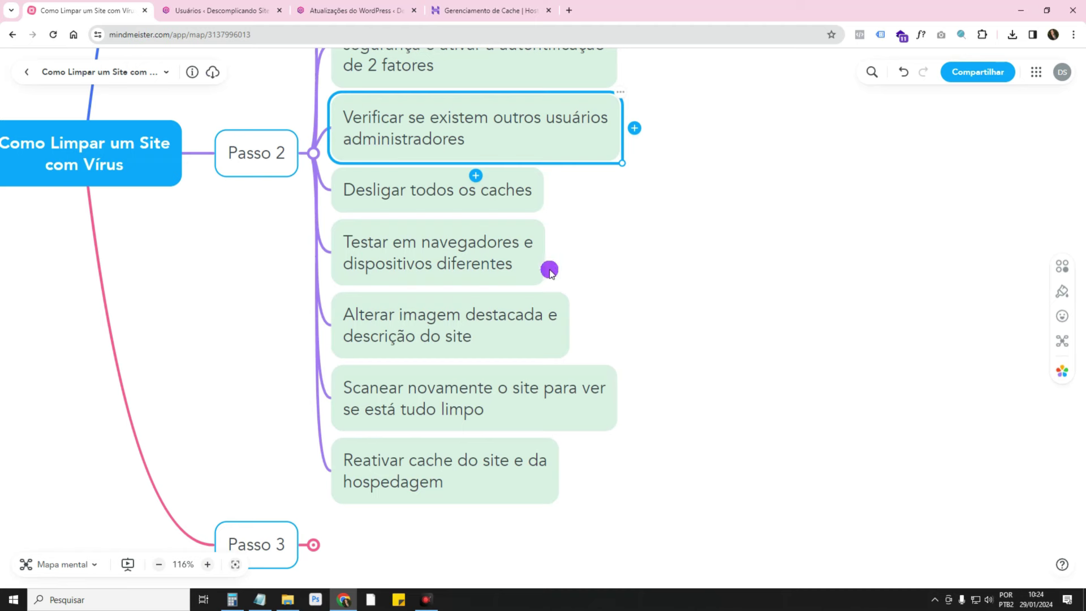
{"action": "left_click", "coordinate": [401, 193]}
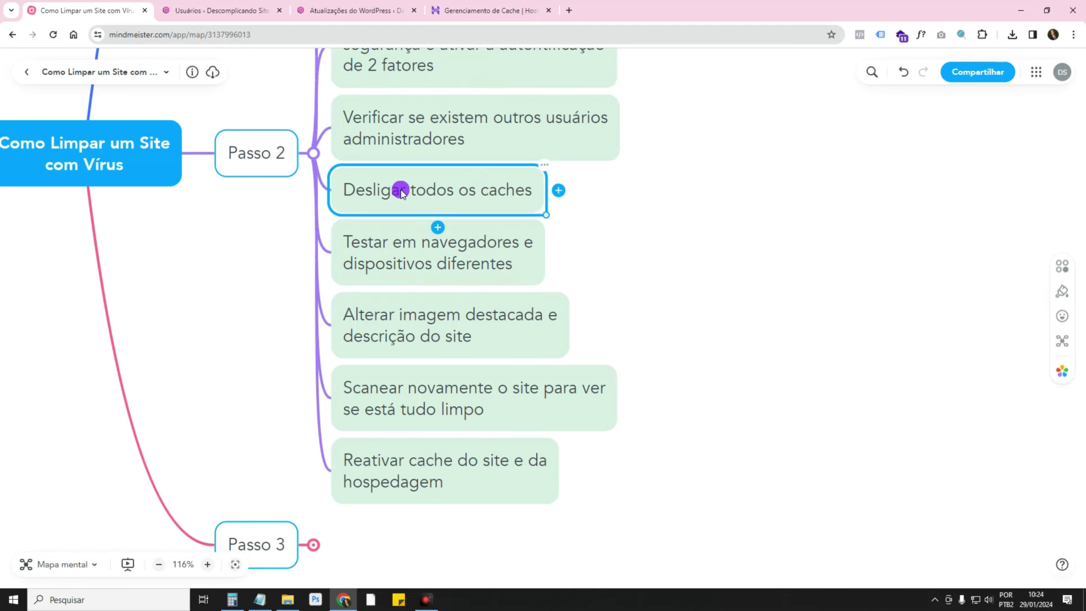
{"action": "left_click", "coordinate": [221, 14]}
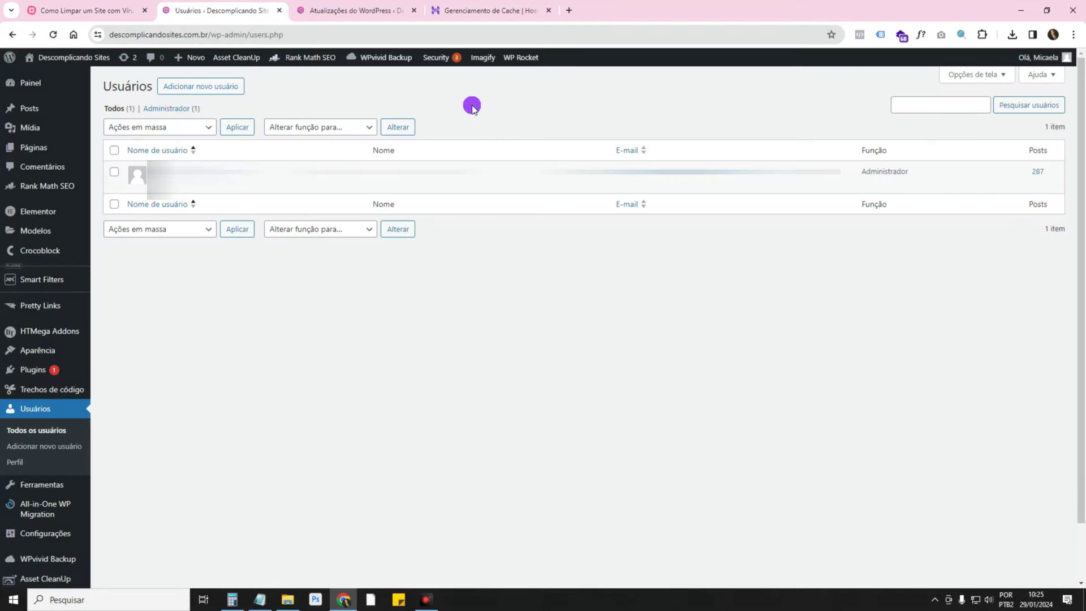
{"action": "left_click", "coordinate": [368, 14]}
{"action": "left_click", "coordinate": [243, 12]}
{"action": "mouse_move", "coordinate": [518, 64]}
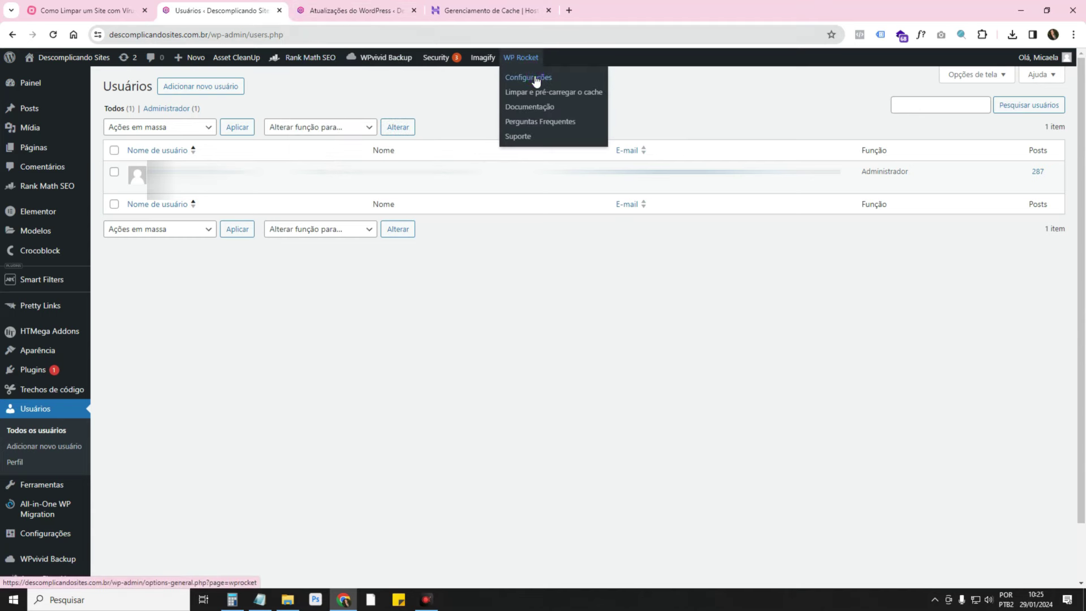
{"action": "left_click", "coordinate": [528, 78]}
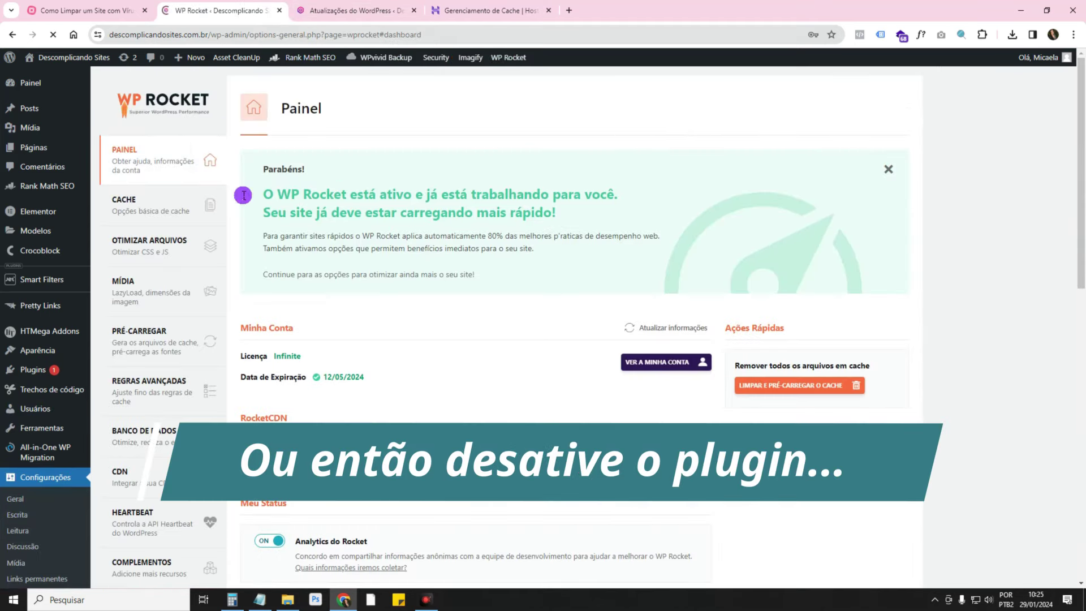
{"action": "left_click", "coordinate": [168, 215]}
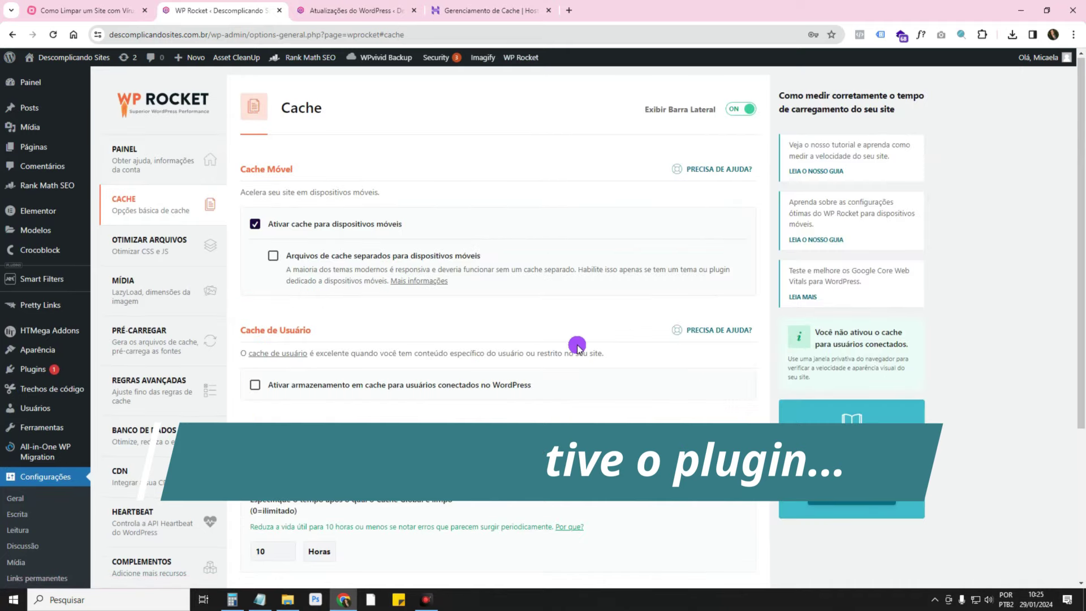
Return to the mind map and point out the items on testing different browsers and devices and changing the featured image and site description
{"action": "left_click", "coordinate": [85, 11]}
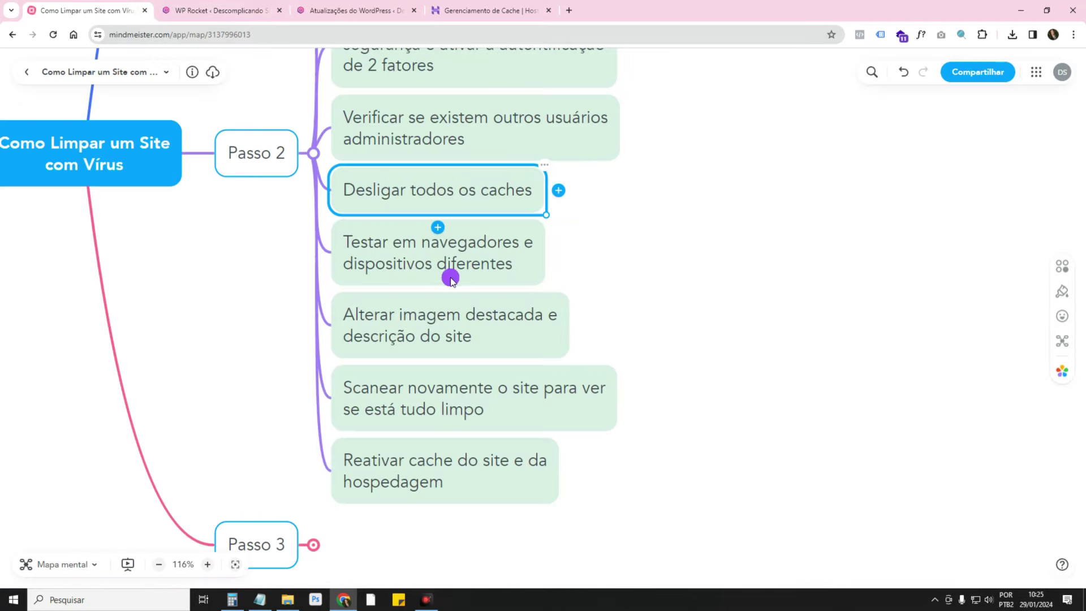
{"action": "left_click", "coordinate": [384, 252]}
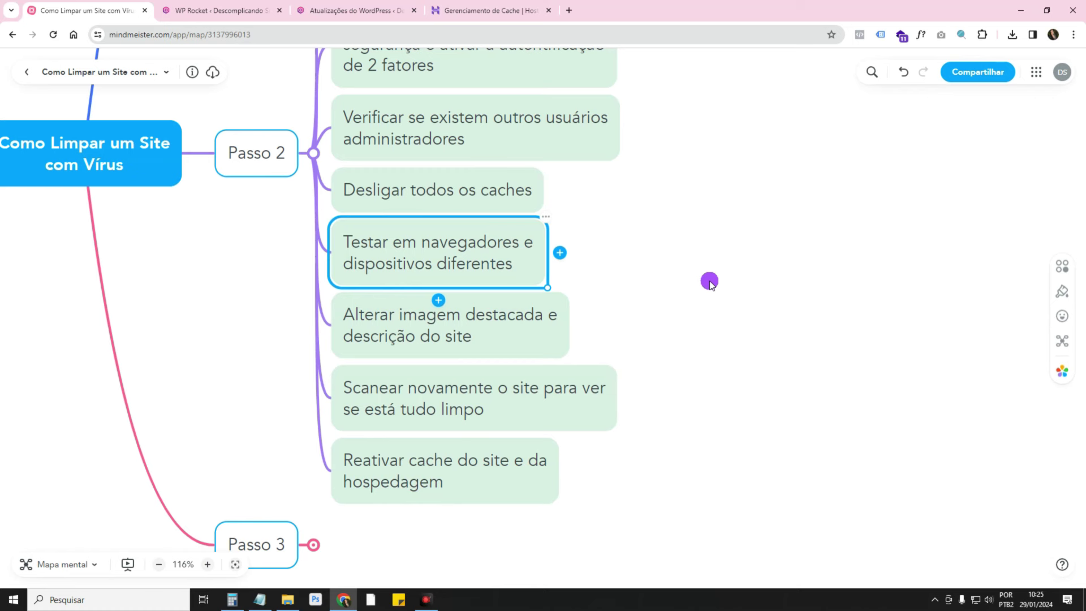
{"action": "left_click", "coordinate": [490, 331]}
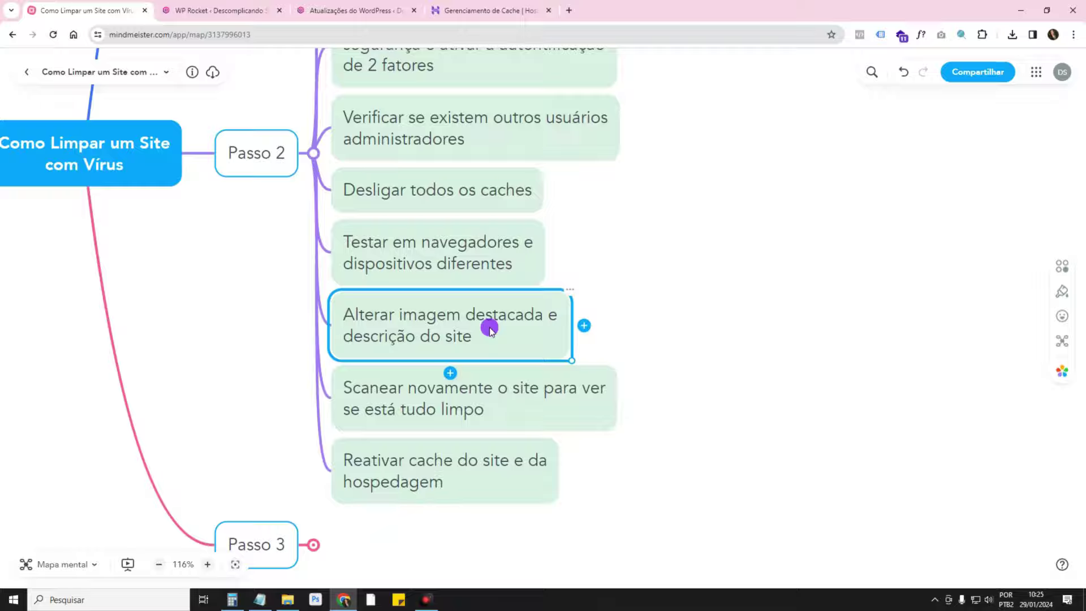
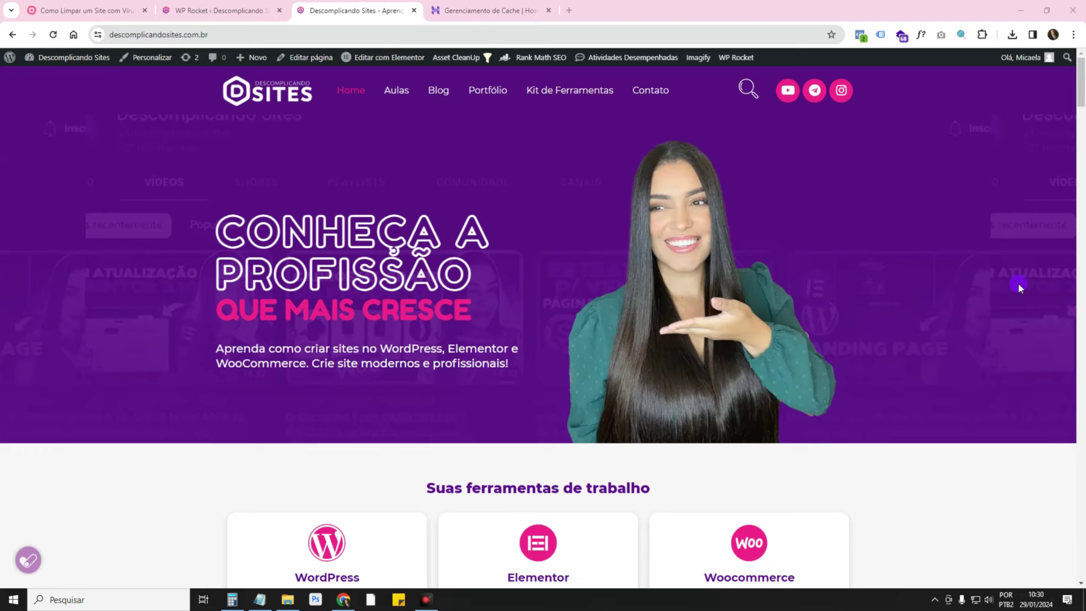
Open the site's Home page in Elementor and point out the featured image in its page settings
{"action": "left_click", "coordinate": [242, 10]}
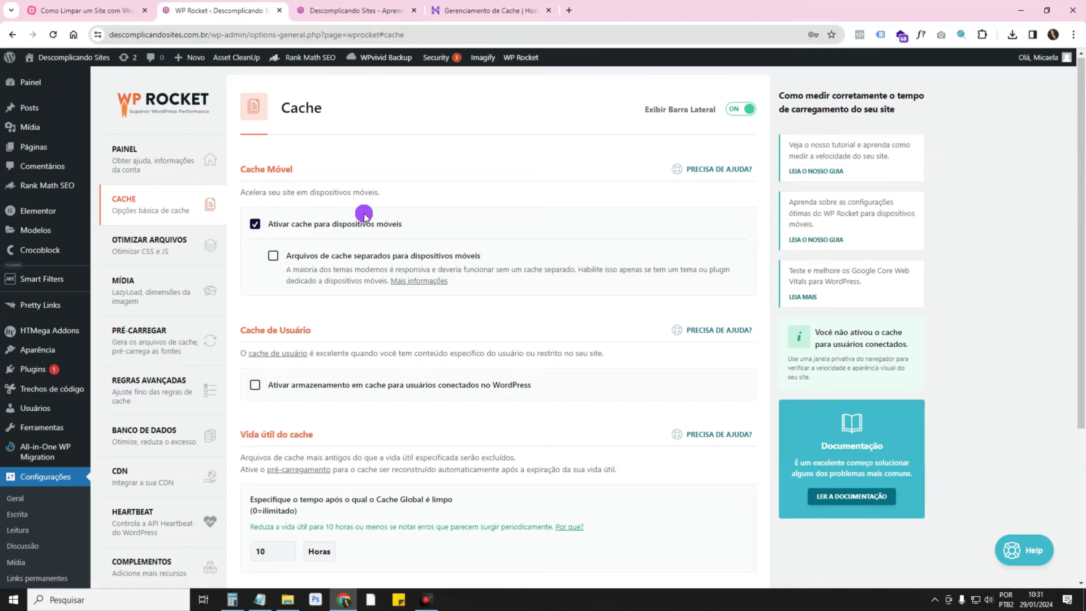
{"action": "left_click", "coordinate": [349, 11]}
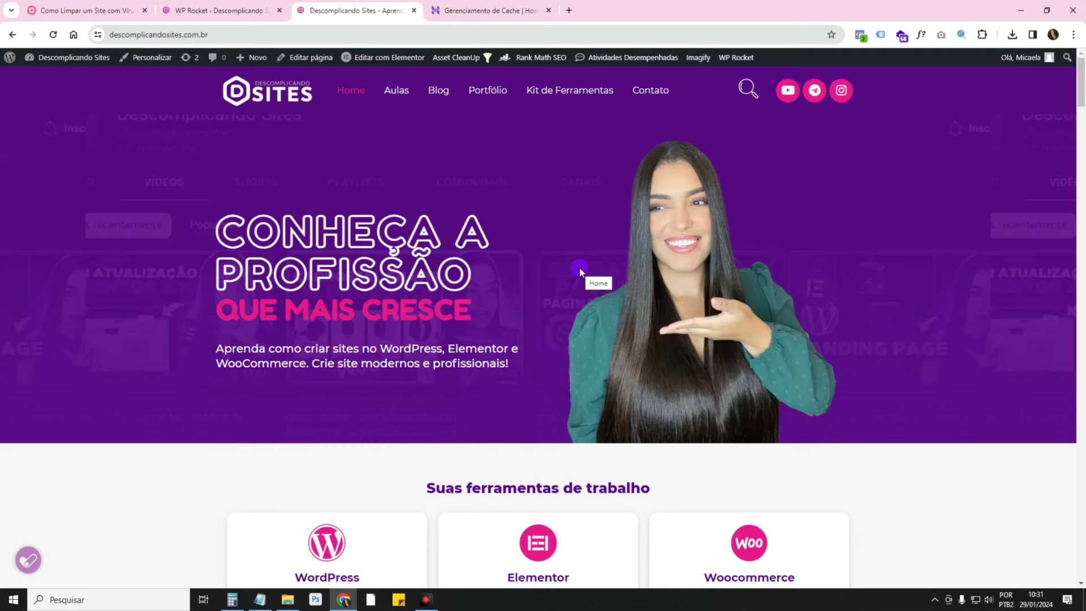
{"action": "left_click", "coordinate": [374, 58]}
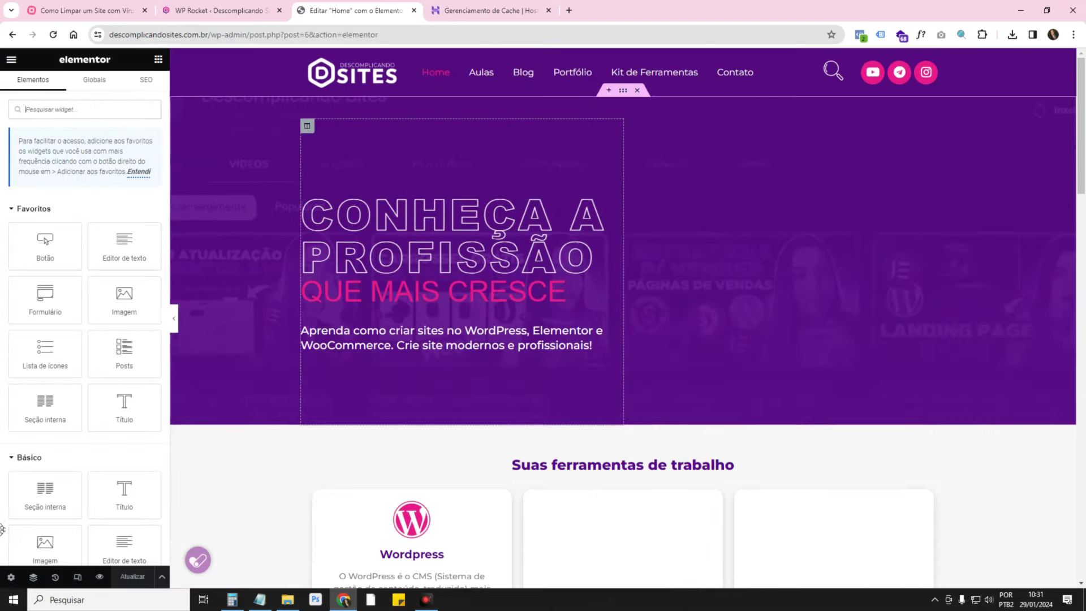
{"action": "left_click", "coordinate": [11, 578]}
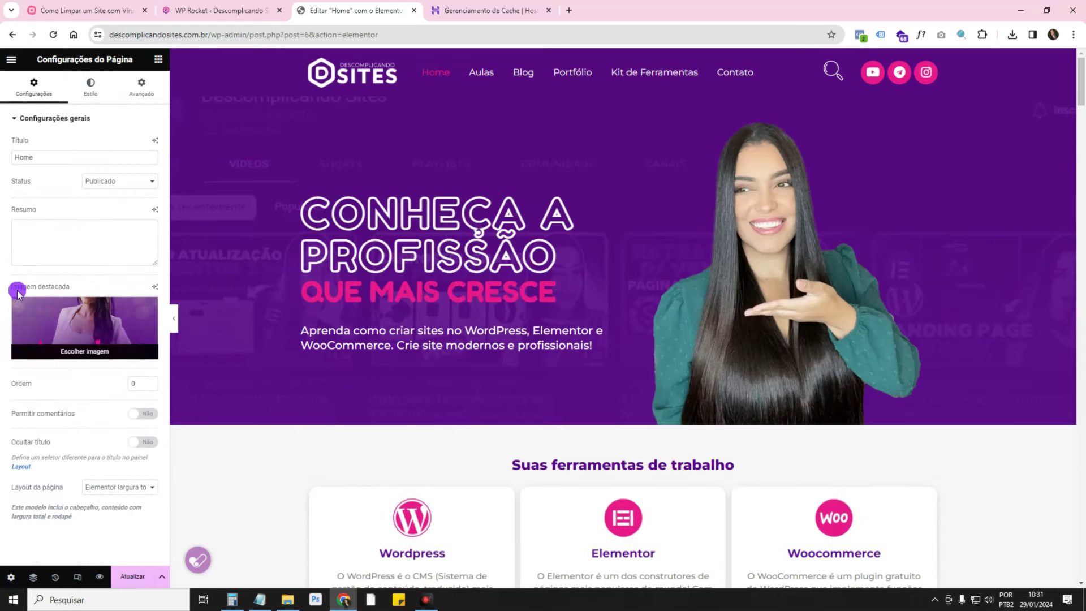
{"action": "left_click_drag", "start_coordinate": [12, 286], "coordinate": [67, 293]}
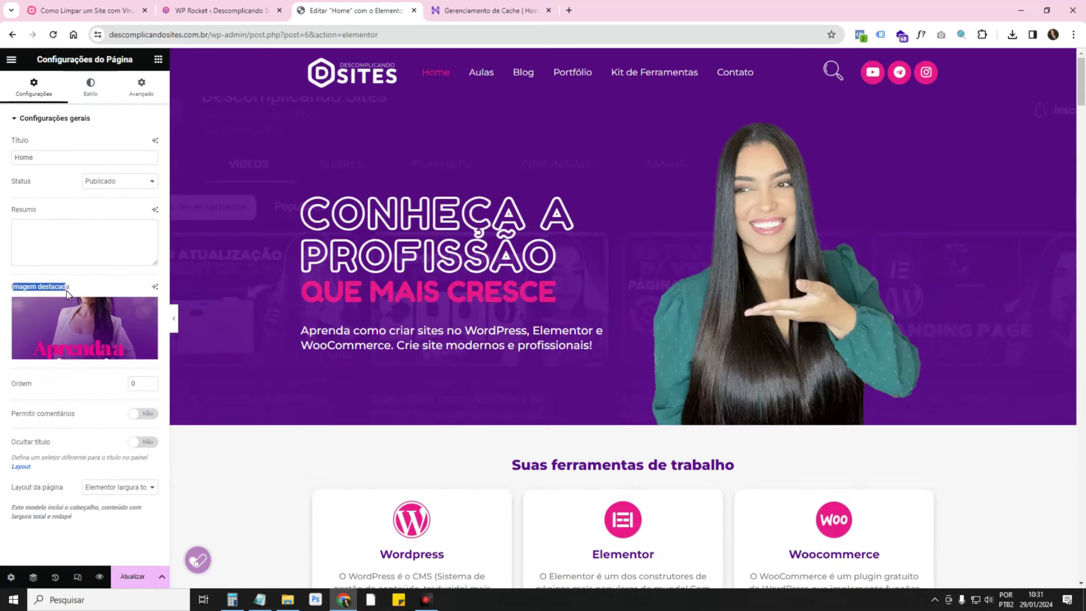
Review the featured image's alternative text, title and caption in the media library, and update the Home page
{"action": "left_click", "coordinate": [89, 313]}
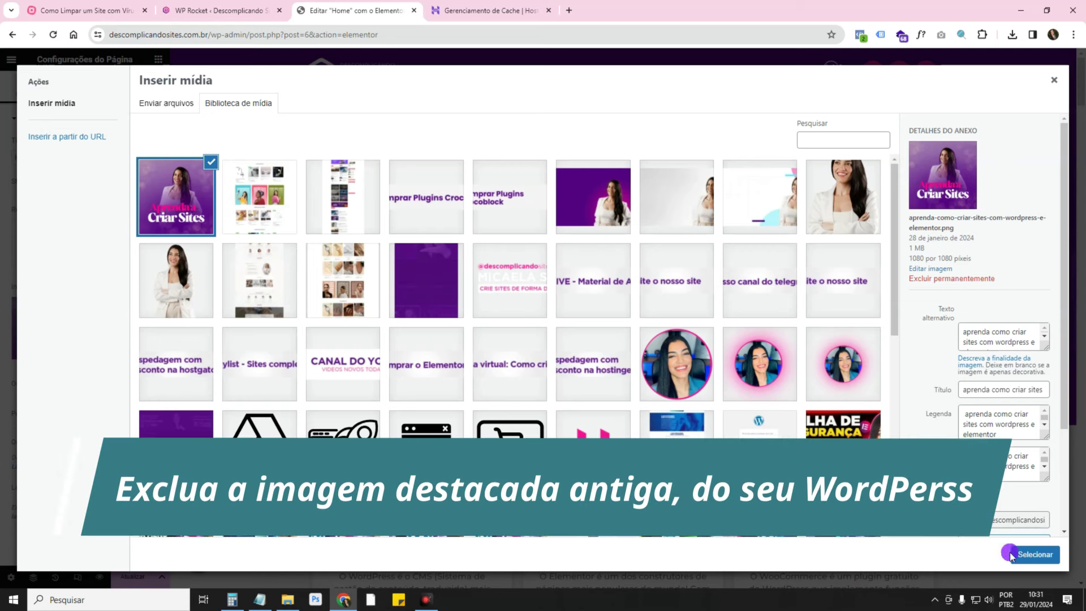
{"action": "left_click", "coordinate": [993, 334]}
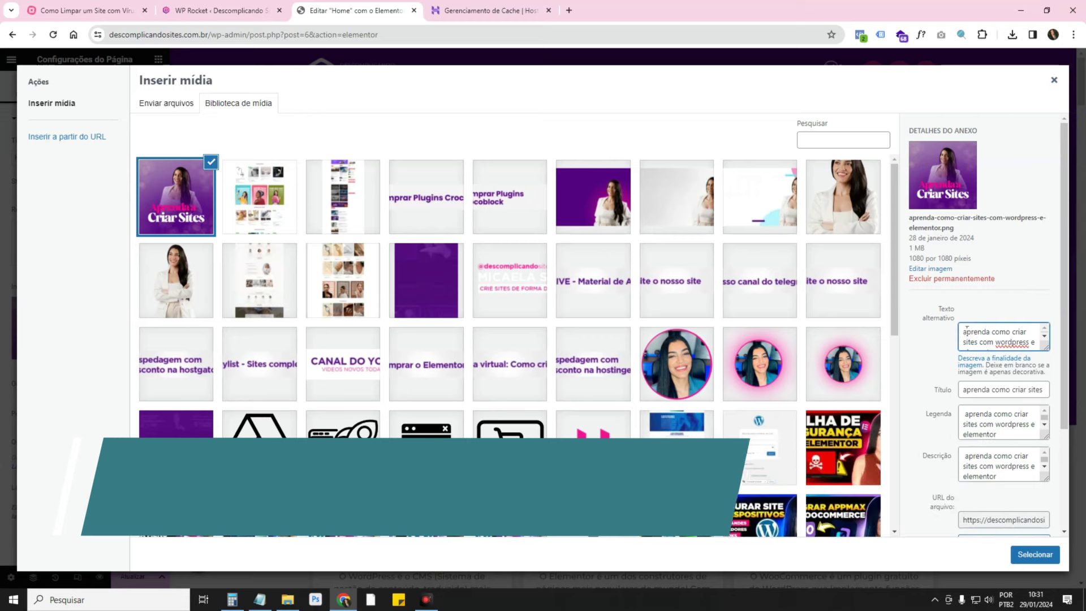
{"action": "key", "text": "ctrl+a"}
{"action": "key", "text": "Tab"}
{"action": "key", "text": "Tab"}
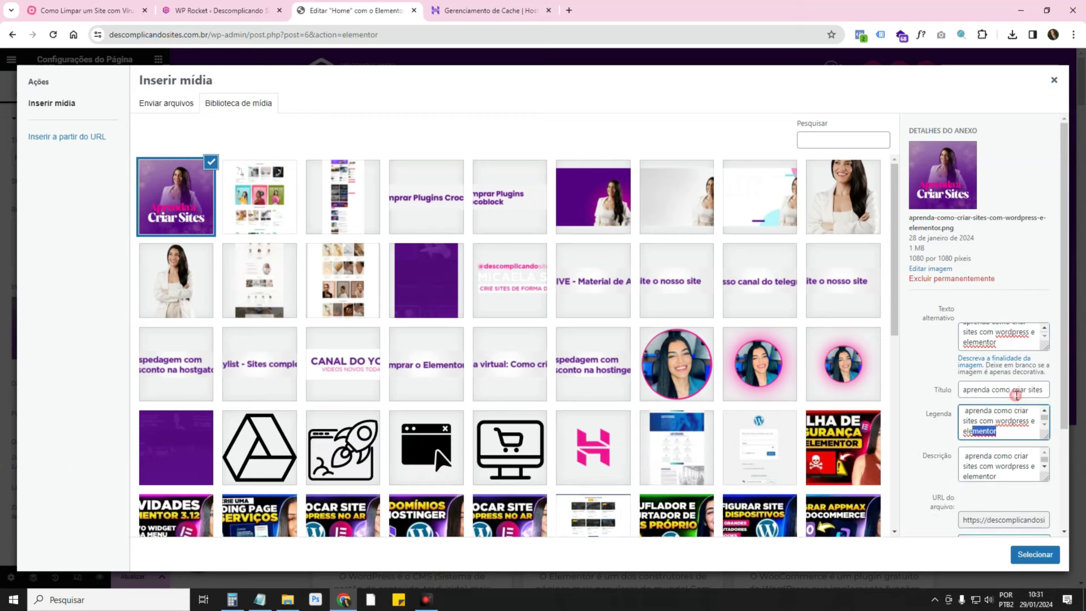
{"action": "left_click", "coordinate": [1054, 80]}
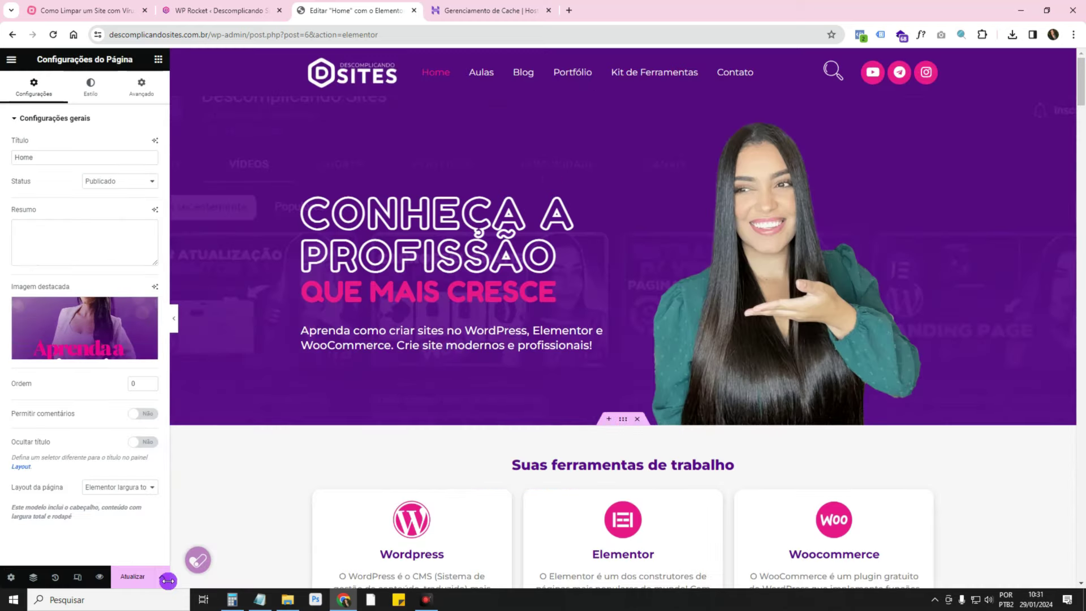
{"action": "left_click", "coordinate": [141, 577]}
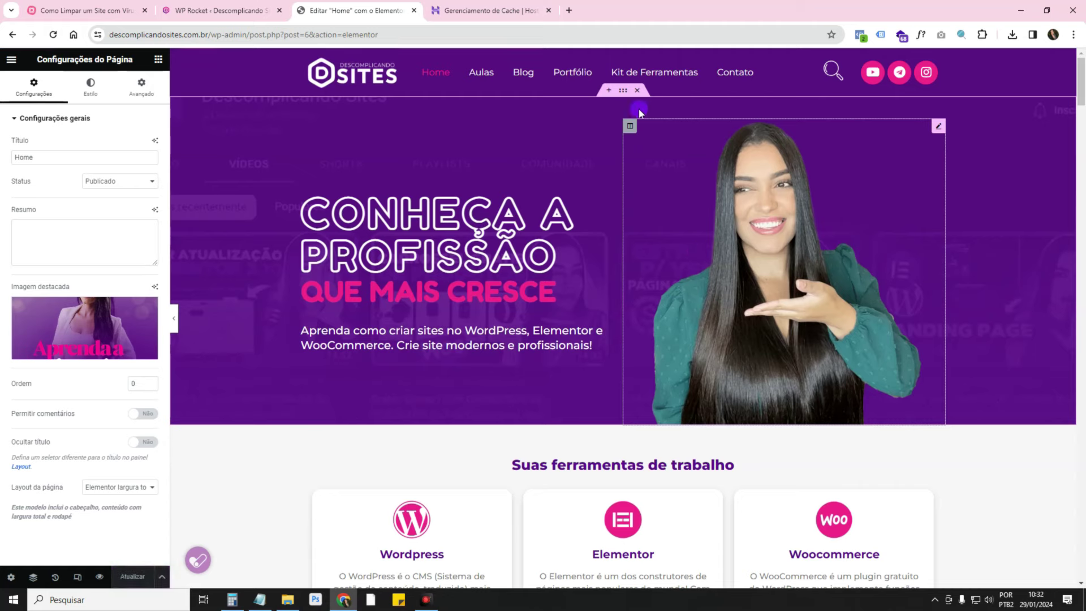
Close the Elementor editor and select the mind map item about scanning the site again to see whether everything is clean
{"action": "left_click", "coordinate": [257, 12]}
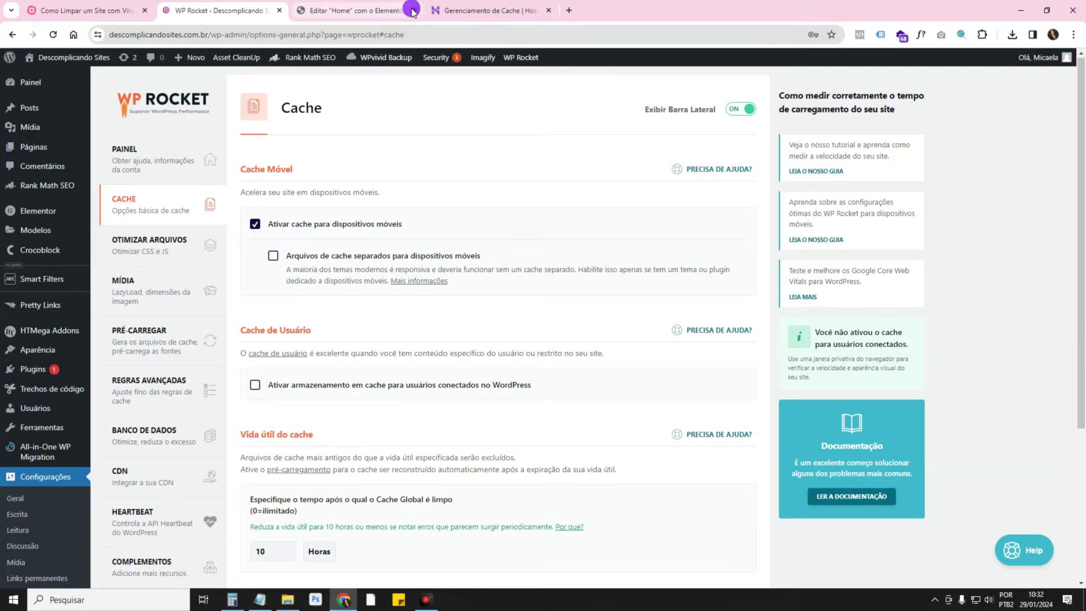
{"action": "left_click", "coordinate": [414, 10]}
{"action": "left_click", "coordinate": [85, 10]}
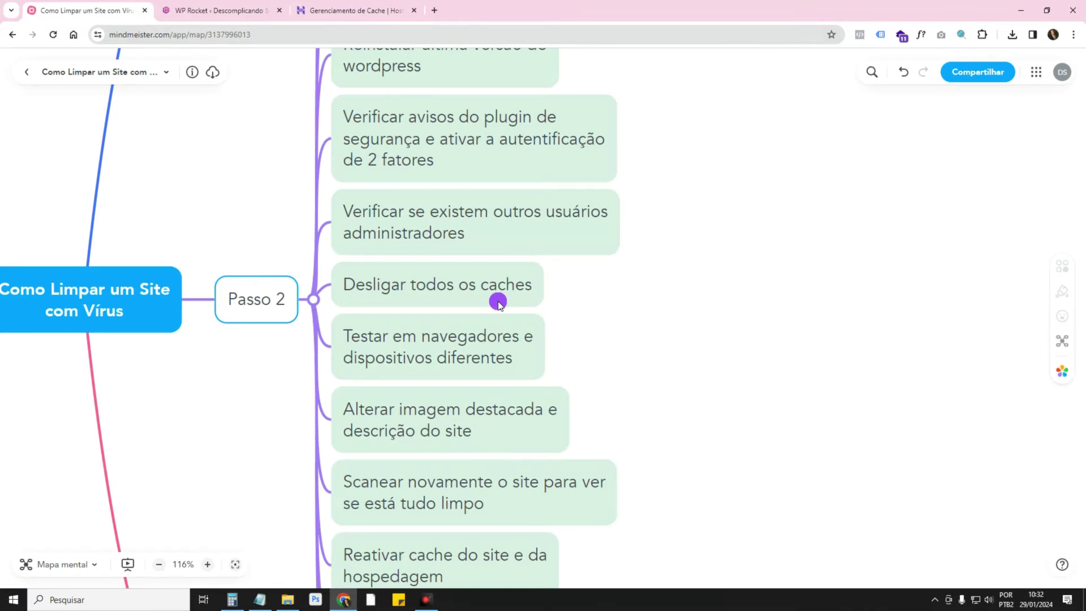
{"action": "left_click", "coordinate": [498, 436]}
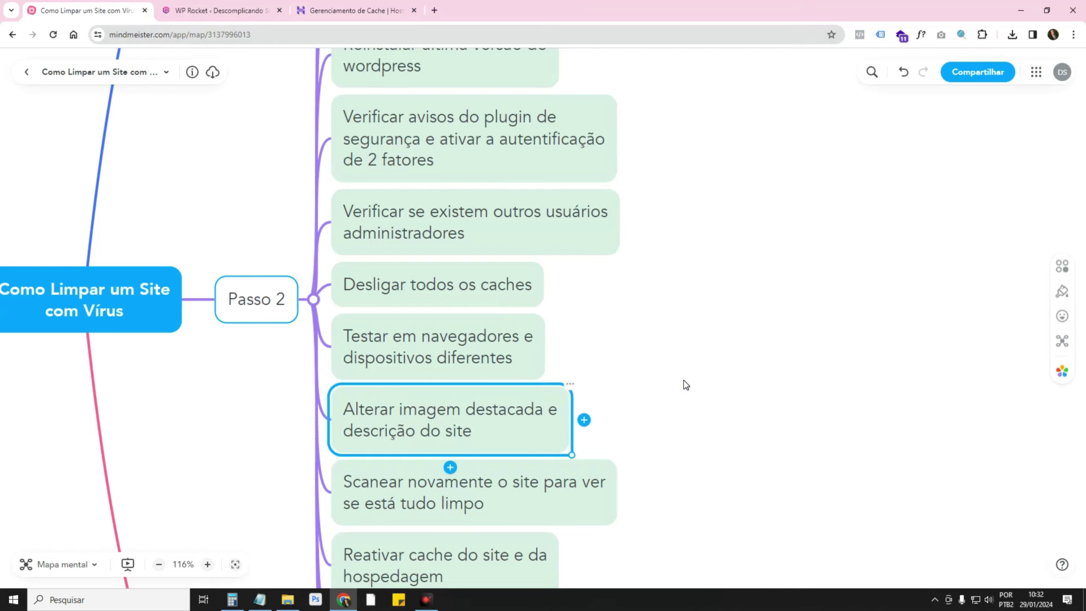
{"action": "scroll", "coordinate": [684, 380], "scroll_direction": "down", "scroll_amount": 3}
{"action": "left_click", "coordinate": [484, 339]}
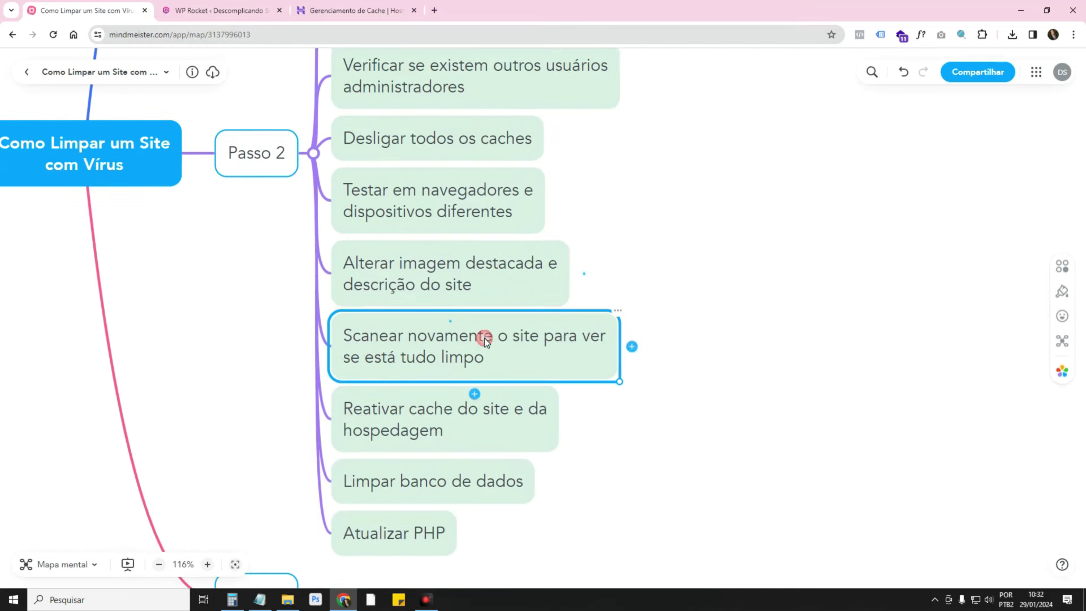
{"action": "scroll", "coordinate": [485, 257], "scroll_direction": "up", "scroll_amount": 1}
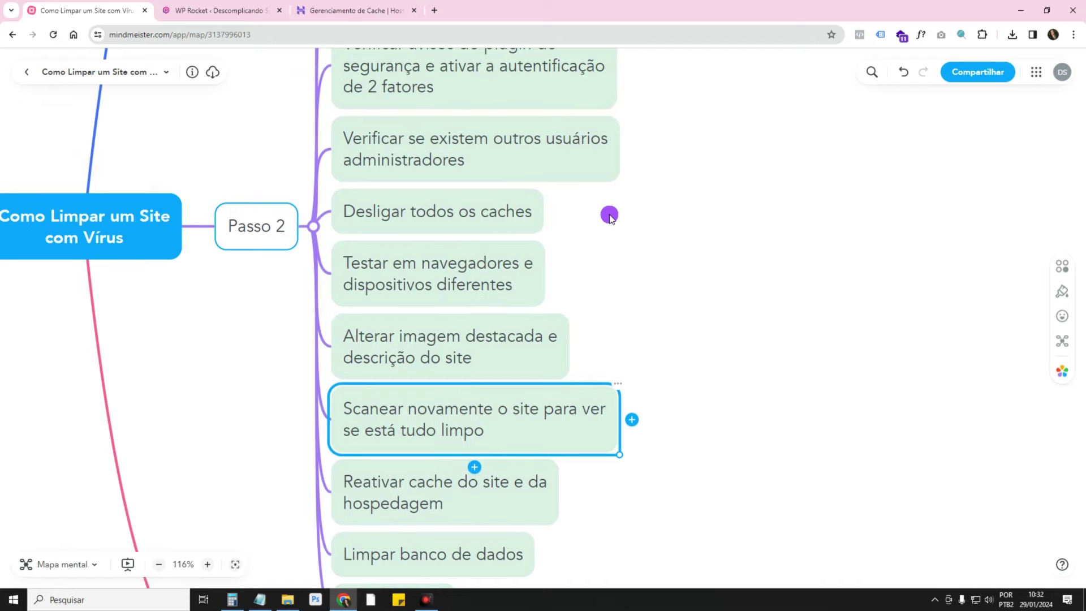
{"action": "scroll", "coordinate": [607, 214], "scroll_direction": "down", "scroll_amount": 2}
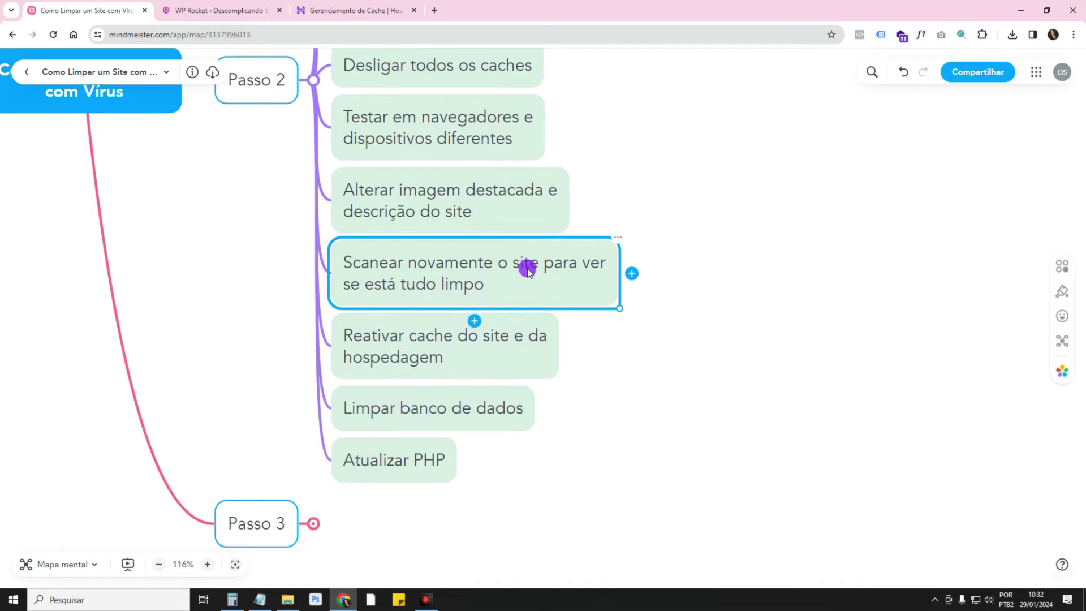
Open the Site Scans page of Solid Security in the WordPress admin
{"action": "left_click", "coordinate": [229, 13]}
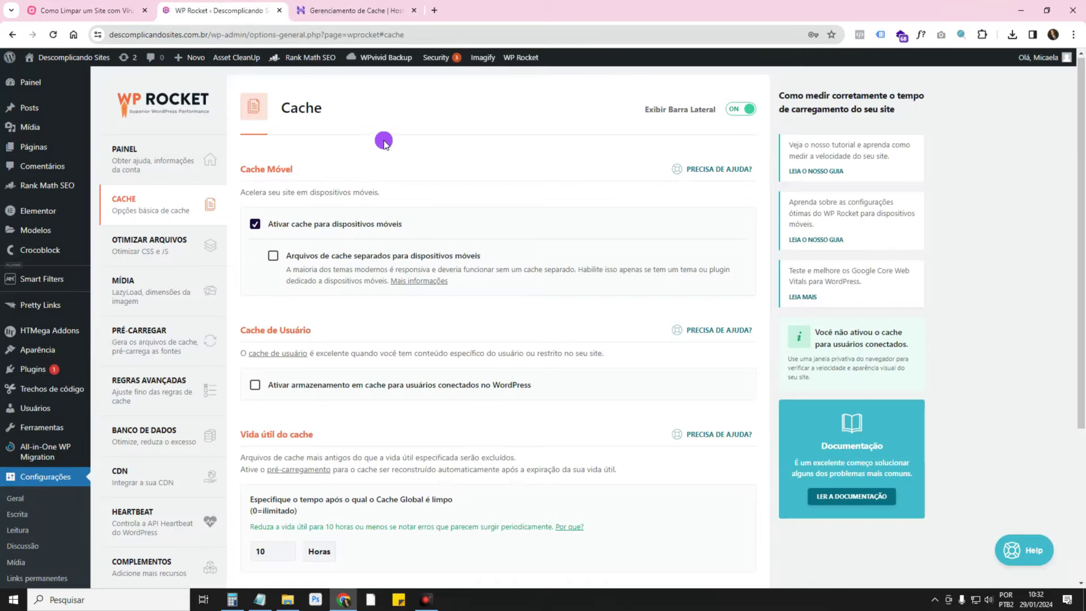
{"action": "scroll", "coordinate": [261, 311], "scroll_direction": "down", "scroll_amount": 3}
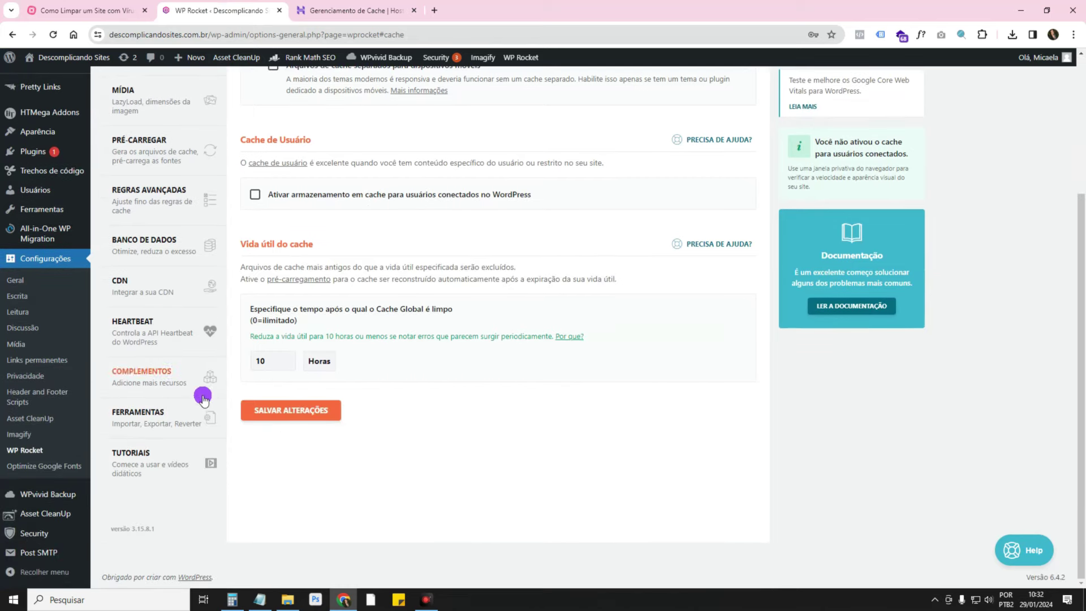
{"action": "mouse_move", "coordinate": [62, 532]}
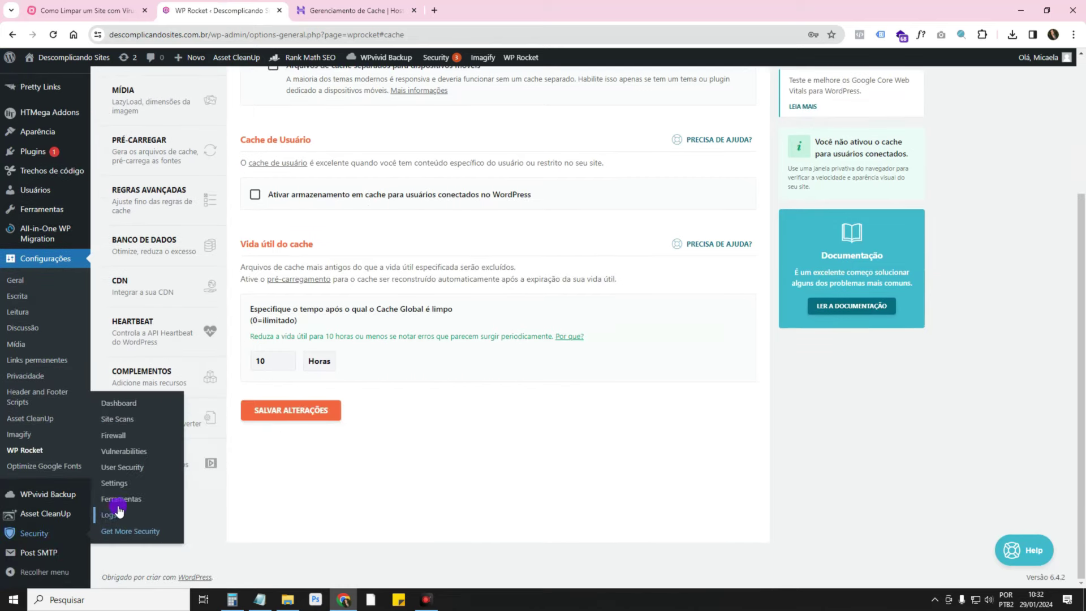
{"action": "left_click", "coordinate": [118, 418]}
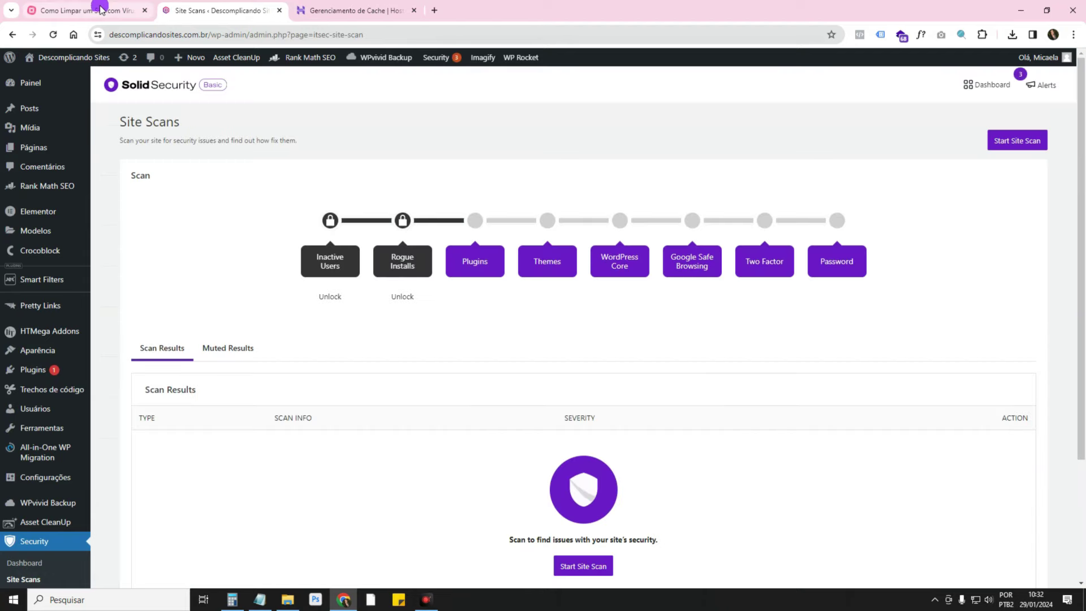
Show the Hostinger cache management page for reactivating the hosting cache and return to the mind map
{"action": "left_click", "coordinate": [100, 9]}
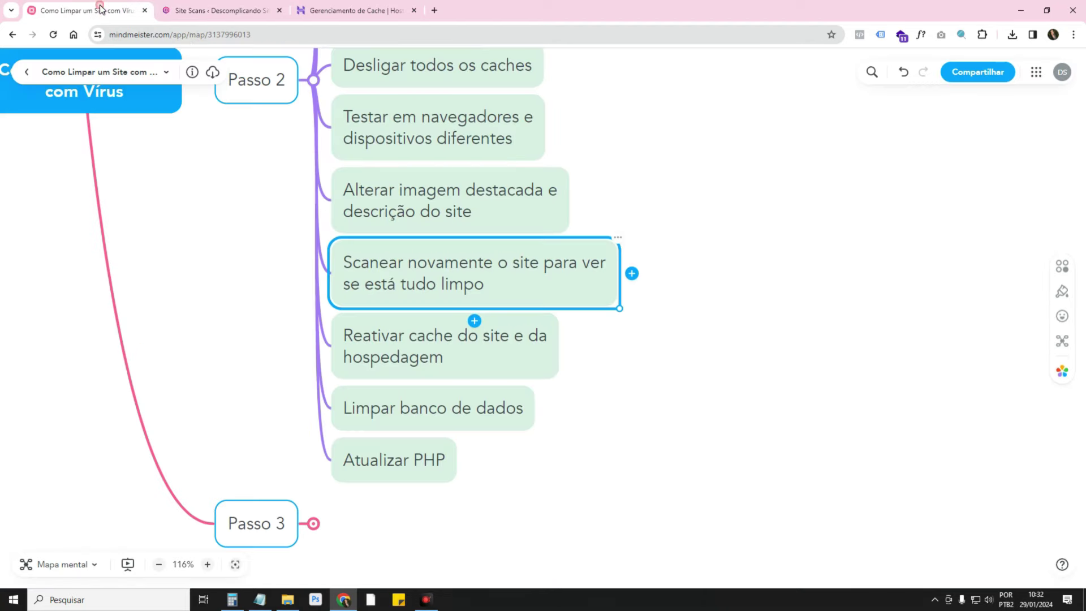
{"action": "left_click", "coordinate": [356, 12]}
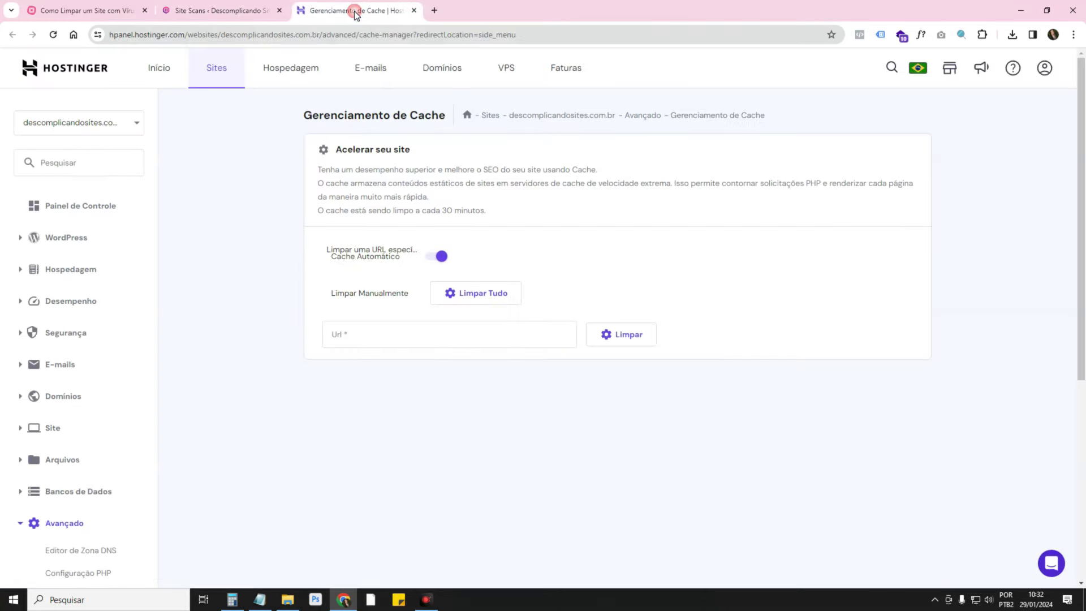
{"action": "left_click", "coordinate": [103, 11]}
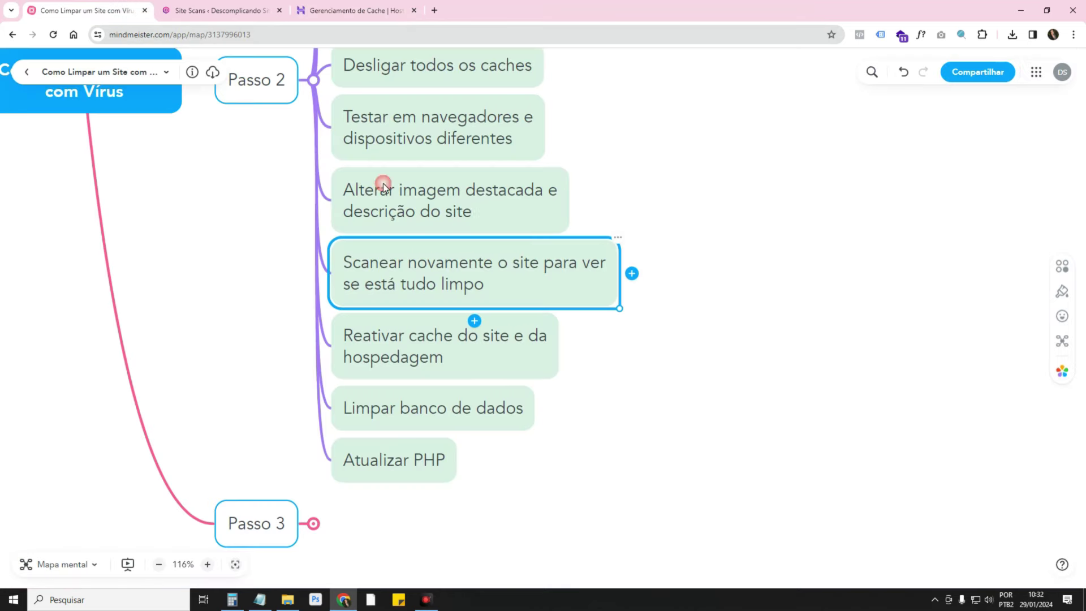
Move on to the mind map's database cleanup item and open the WP Rocket settings in the WordPress admin
{"action": "left_click", "coordinate": [411, 347]}
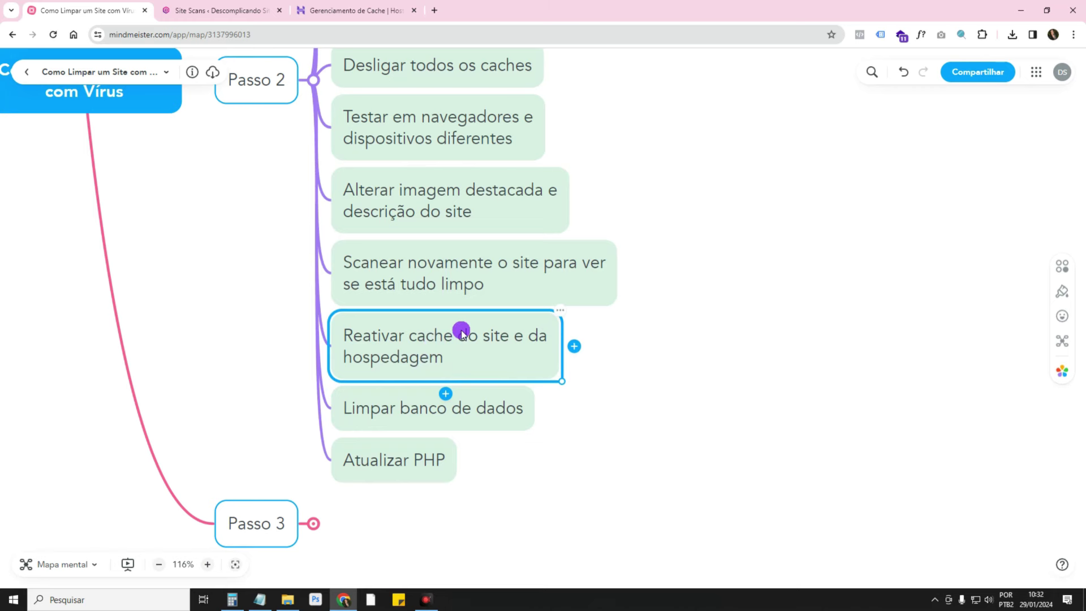
{"action": "key", "text": "Down"}
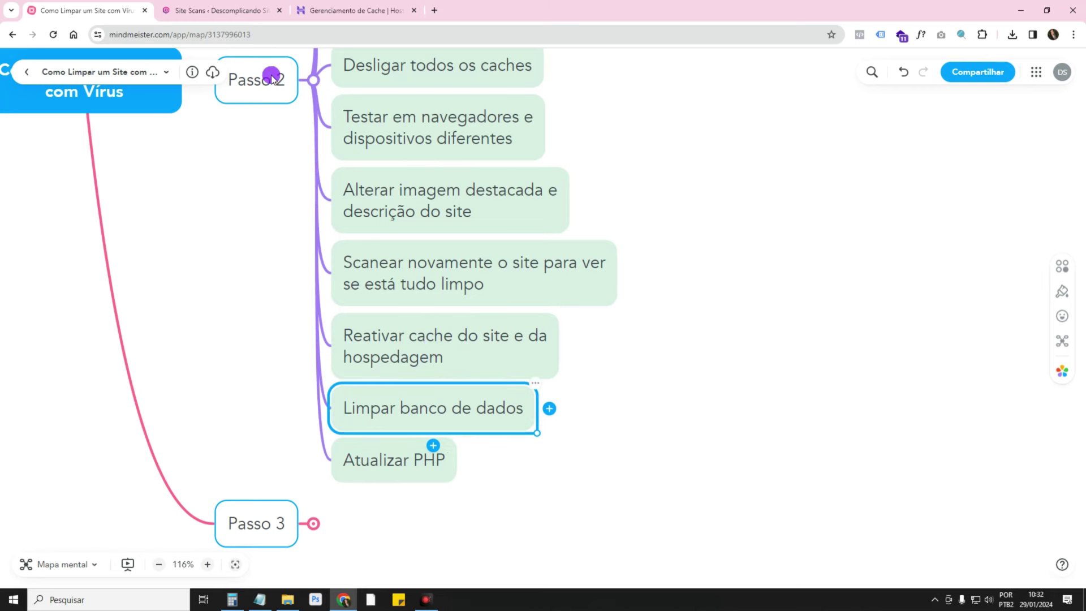
{"action": "left_click", "coordinate": [220, 11]}
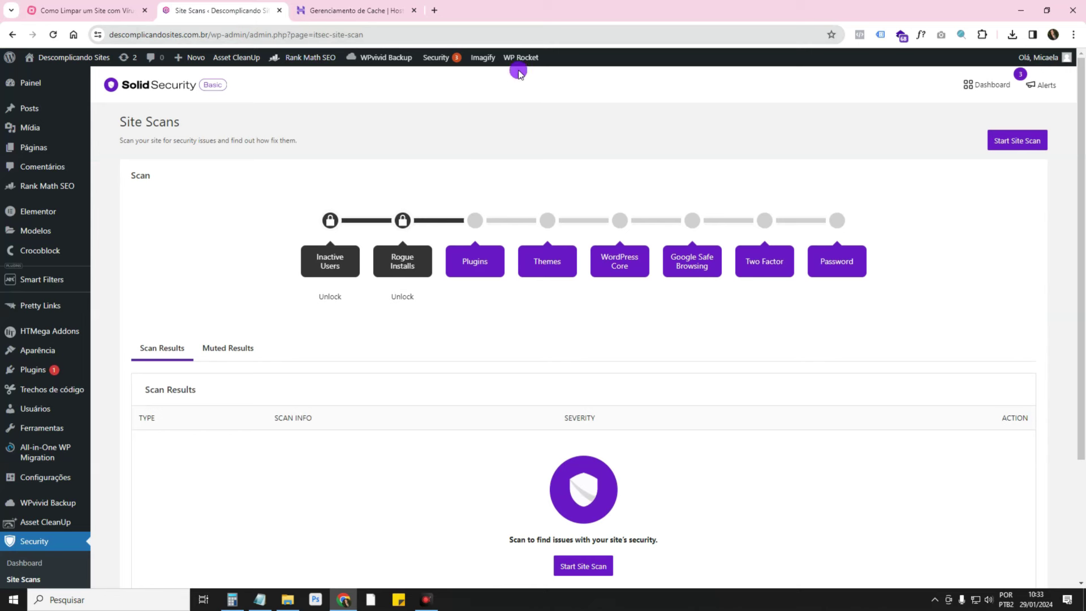
{"action": "mouse_move", "coordinate": [525, 59]}
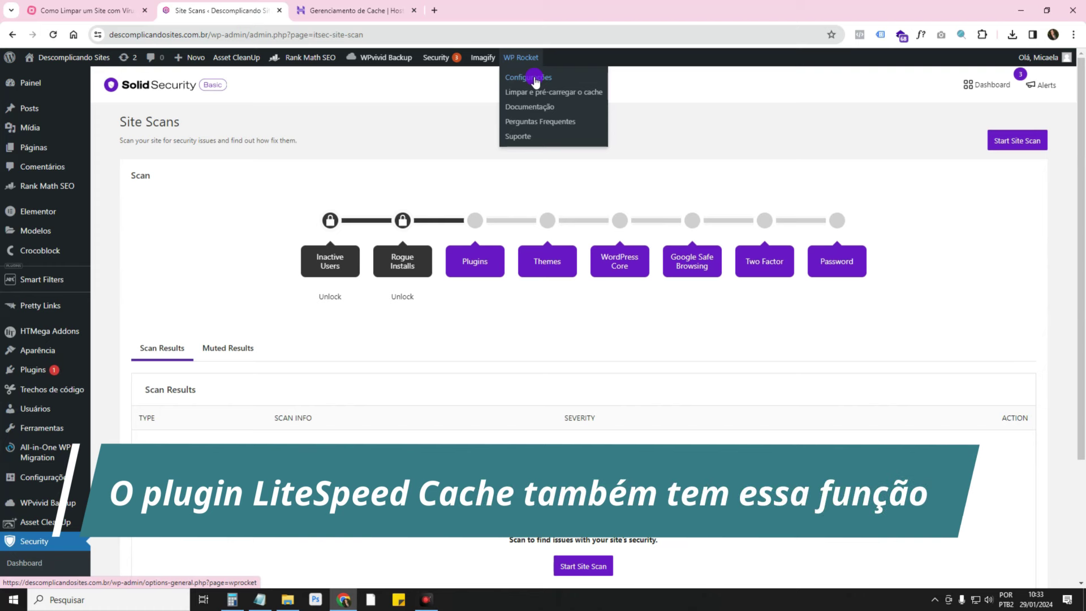
{"action": "left_click", "coordinate": [535, 77]}
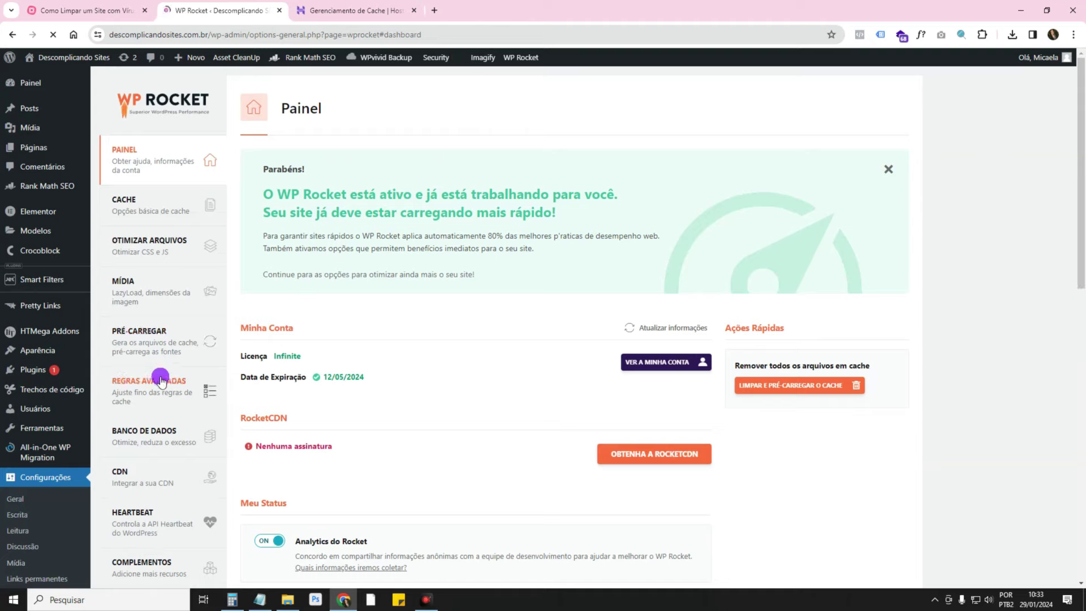
Open the Banco de Dados section of the WP Rocket settings
{"action": "scroll", "coordinate": [512, 343], "scroll_direction": "down", "scroll_amount": 2}
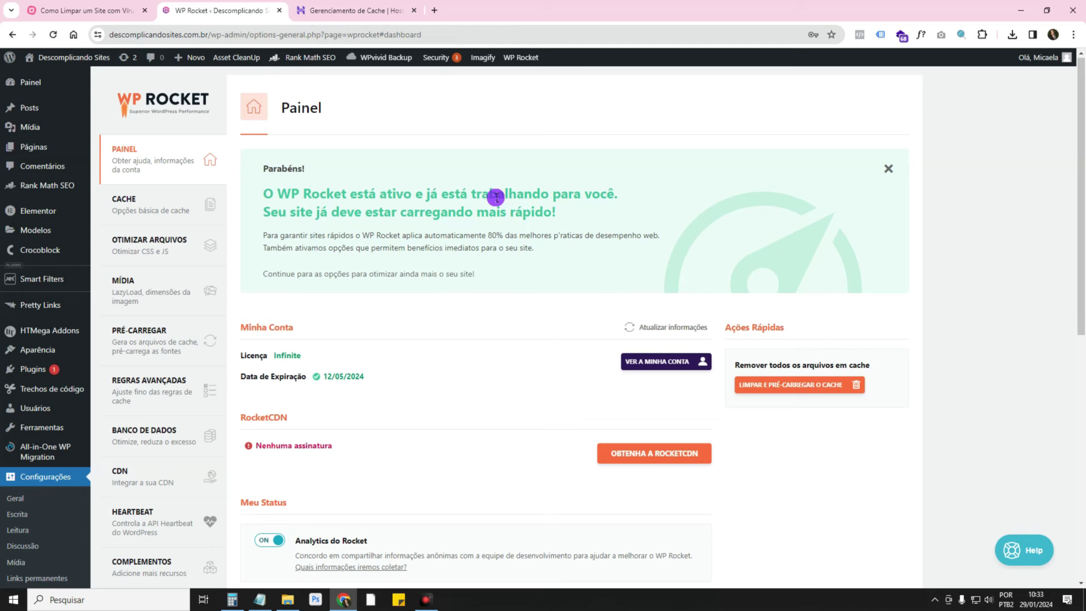
{"action": "scroll", "coordinate": [459, 165], "scroll_direction": "down", "scroll_amount": 1}
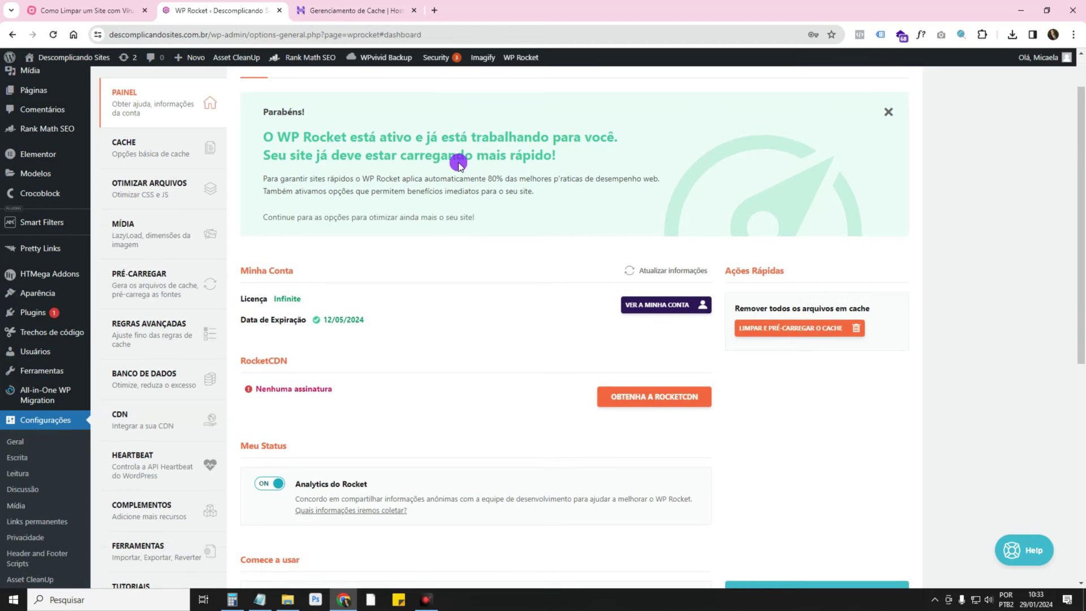
{"action": "scroll", "coordinate": [458, 164], "scroll_direction": "down", "scroll_amount": 2}
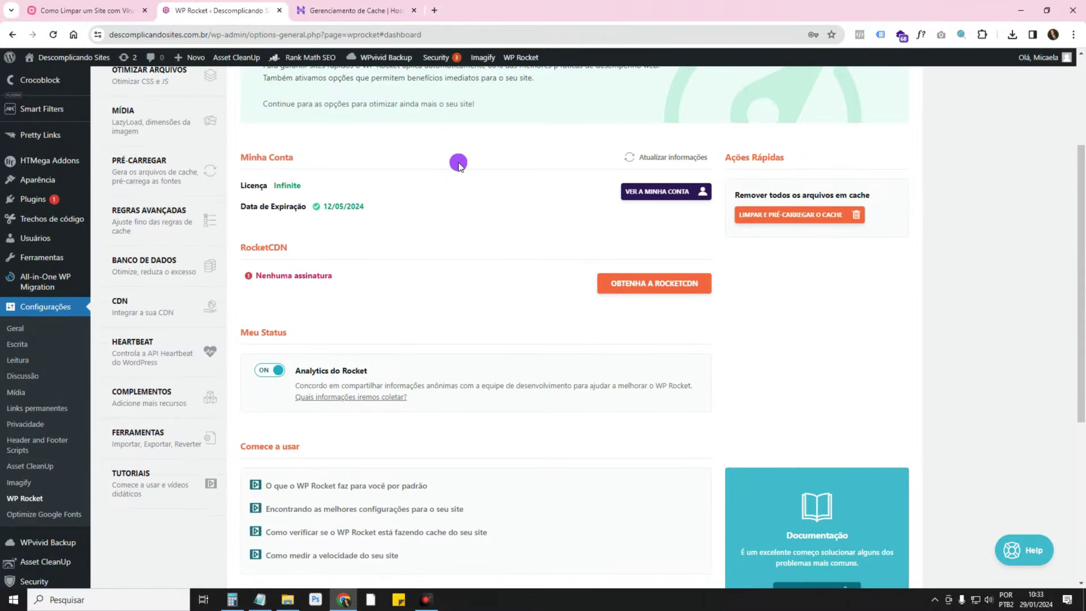
{"action": "left_click", "coordinate": [120, 274]}
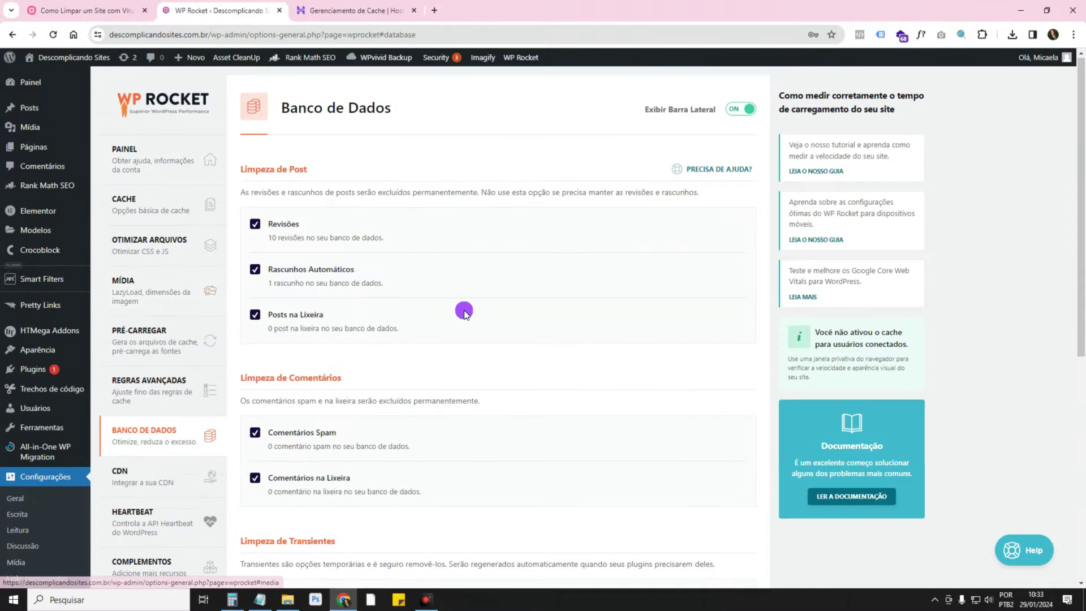
Examine the cleanup options for posts, comments, transients and tables, plus the automatic cleanup setting and the save-and-optimize option
{"action": "scroll", "coordinate": [461, 310], "scroll_direction": "down", "scroll_amount": 5}
{"action": "scroll", "coordinate": [461, 310], "scroll_direction": "up", "scroll_amount": 4}
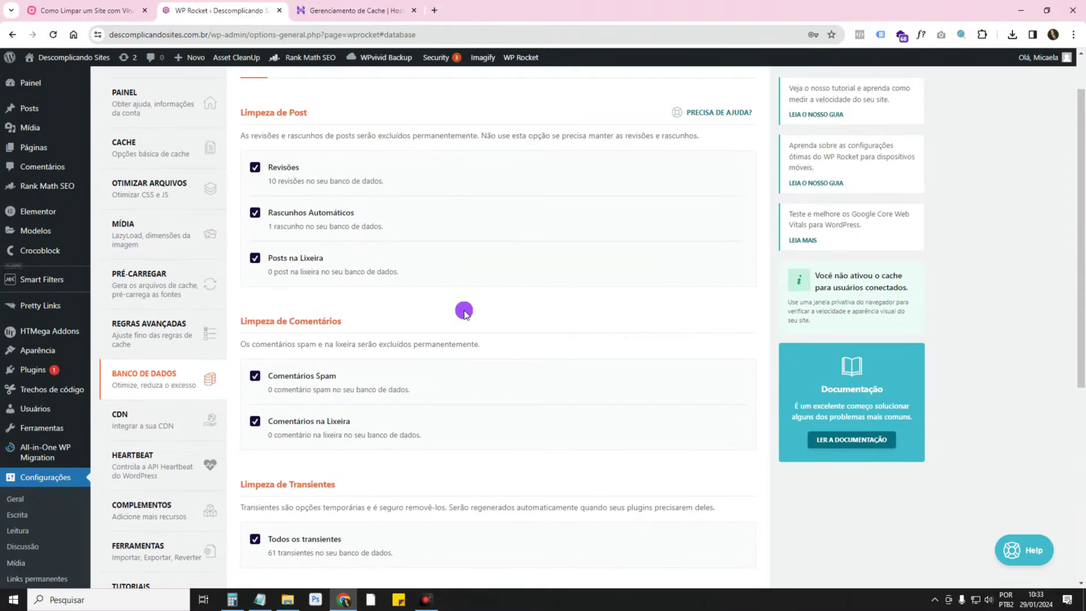
{"action": "double_click", "coordinate": [271, 181]}
{"action": "left_click_drag", "start_coordinate": [271, 181], "coordinate": [334, 194]}
{"action": "scroll", "coordinate": [291, 233], "scroll_direction": "down", "scroll_amount": 5}
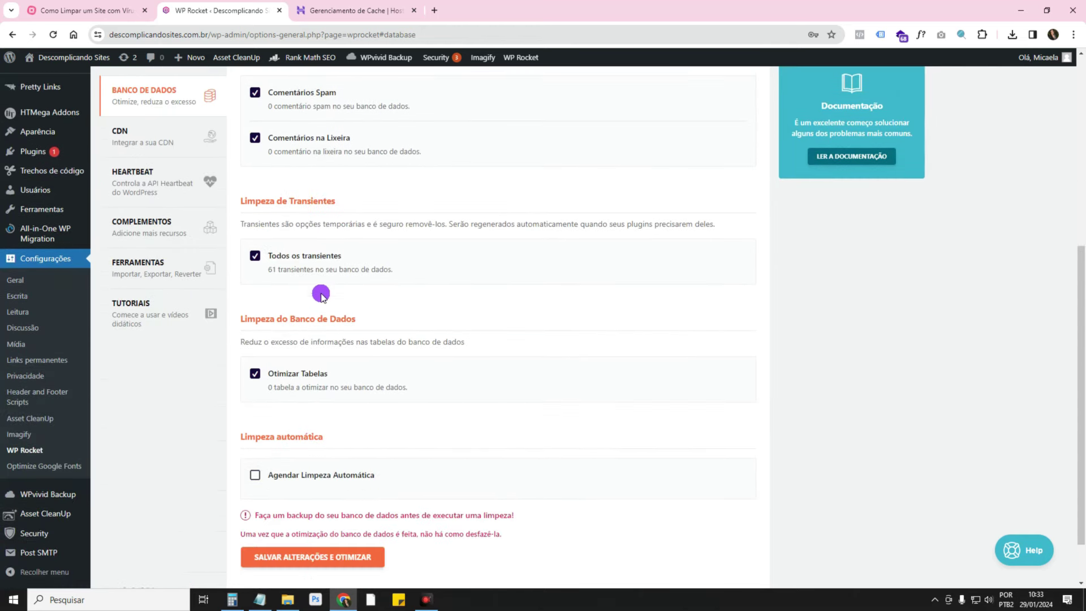
{"action": "scroll", "coordinate": [362, 283], "scroll_direction": "down", "scroll_amount": 2}
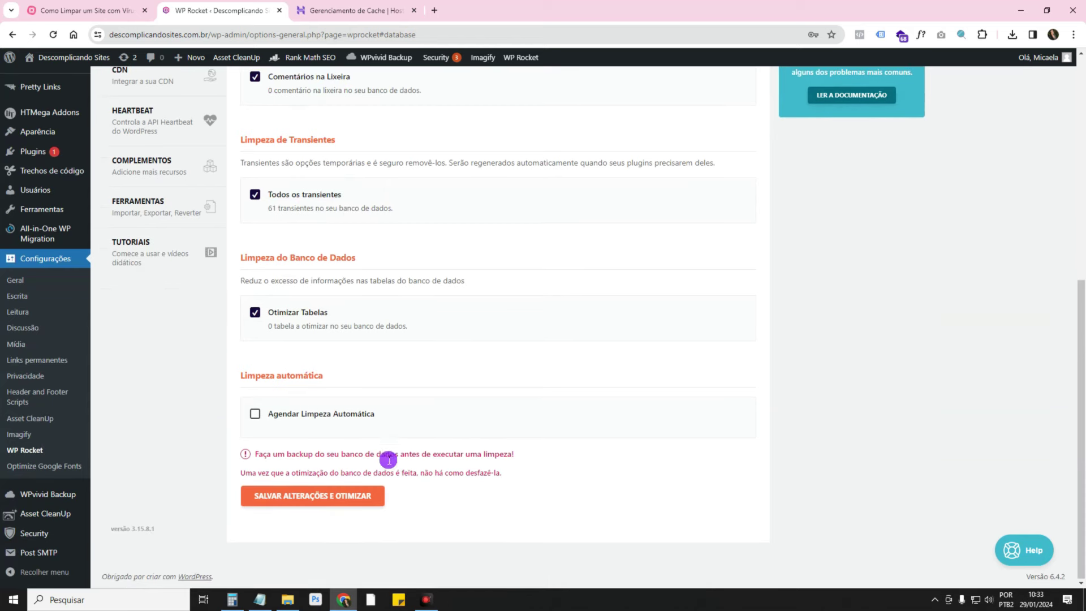
{"action": "left_click", "coordinate": [279, 503]}
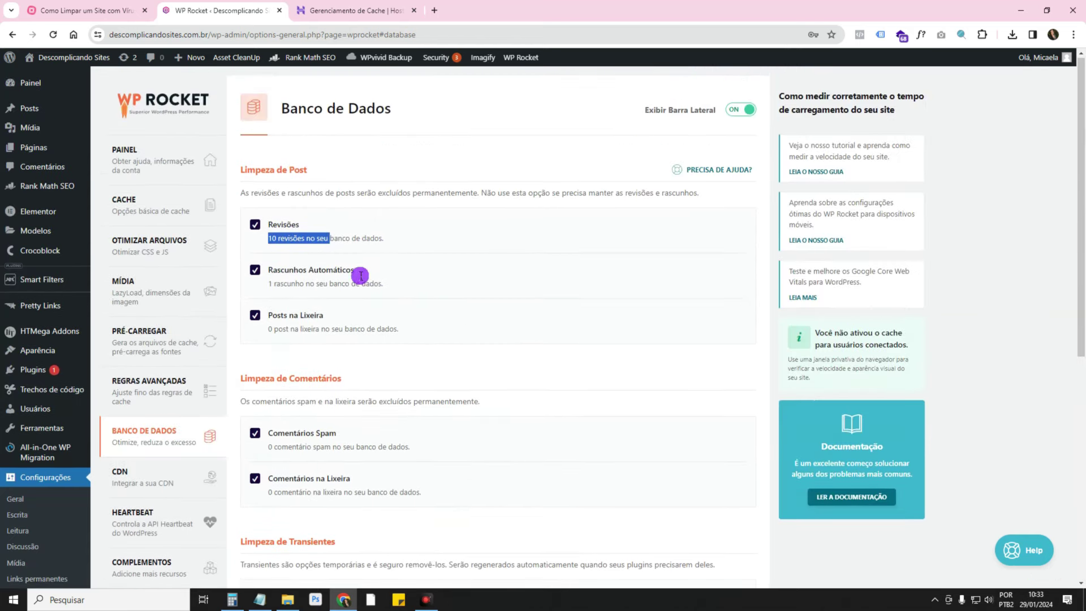
{"action": "scroll", "coordinate": [384, 277], "scroll_direction": "down", "scroll_amount": 7}
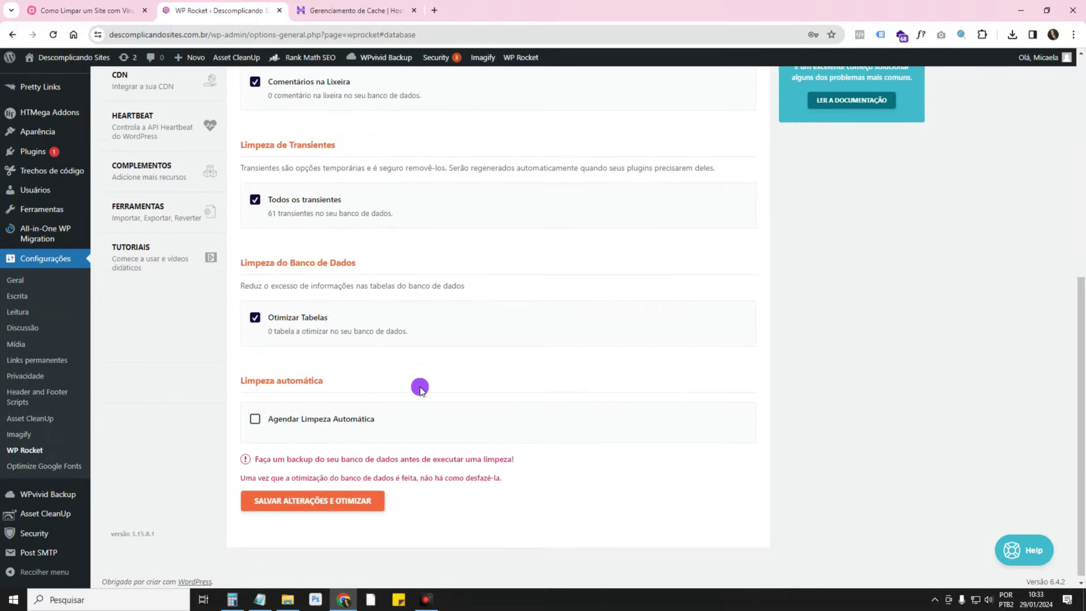
Return to the mind map and select the Atualizar PHP item
{"action": "left_click", "coordinate": [88, 9]}
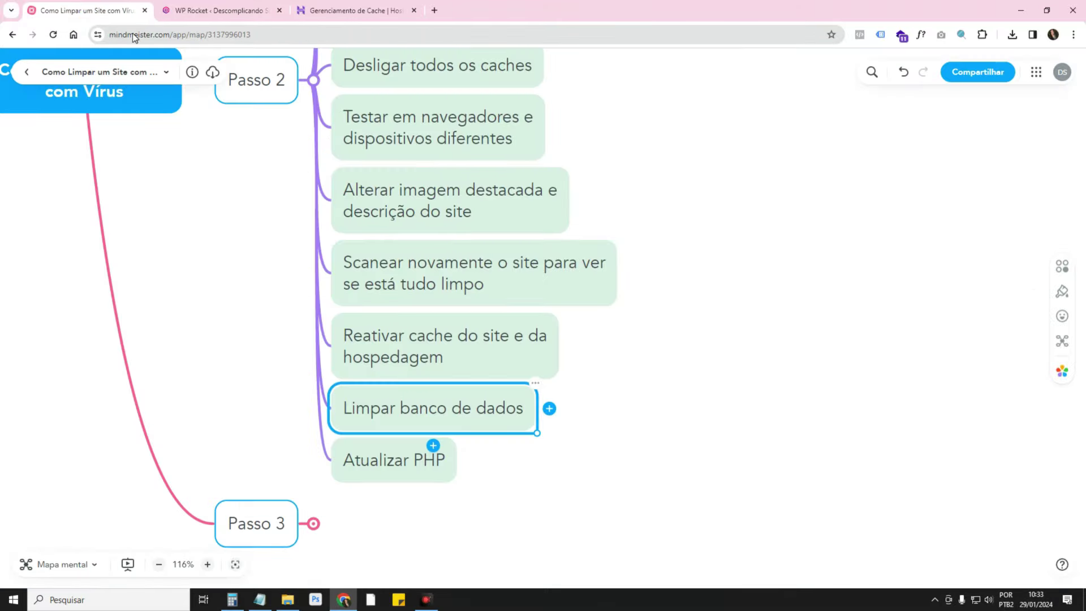
{"action": "left_click", "coordinate": [382, 462]}
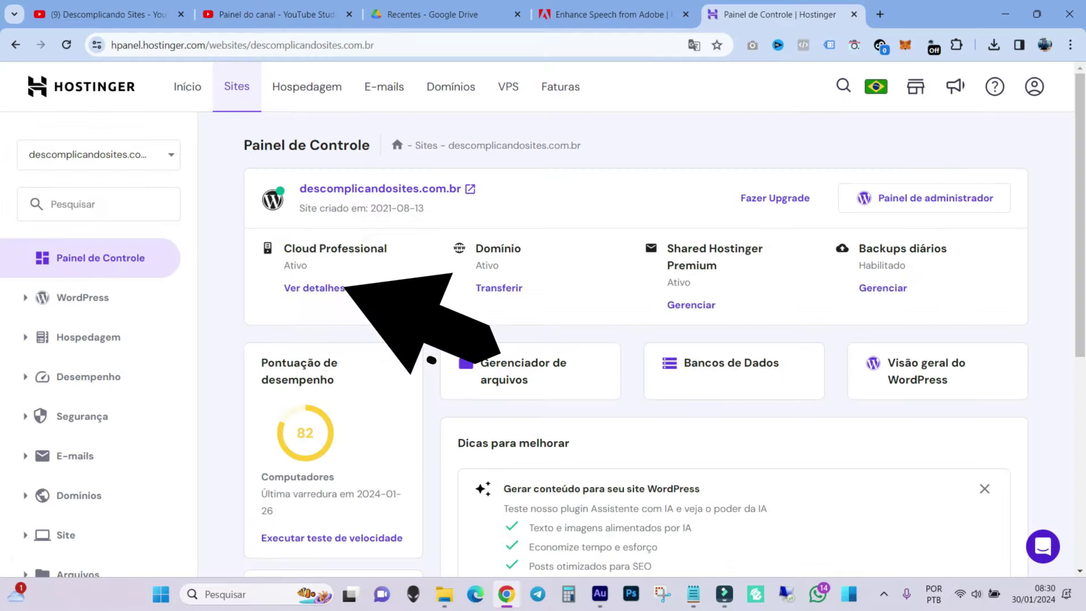
Search the Hostinger site panel for "php" and open Configuração PHP to review the selectable PHP versions
{"action": "left_click", "coordinate": [99, 204]}
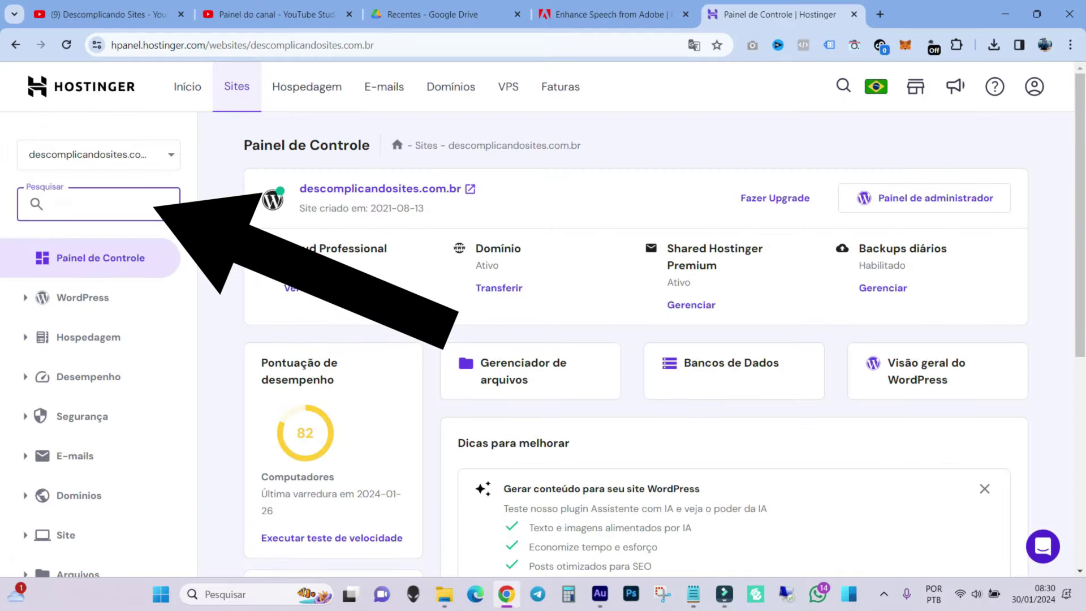
{"action": "type", "text": "php"}
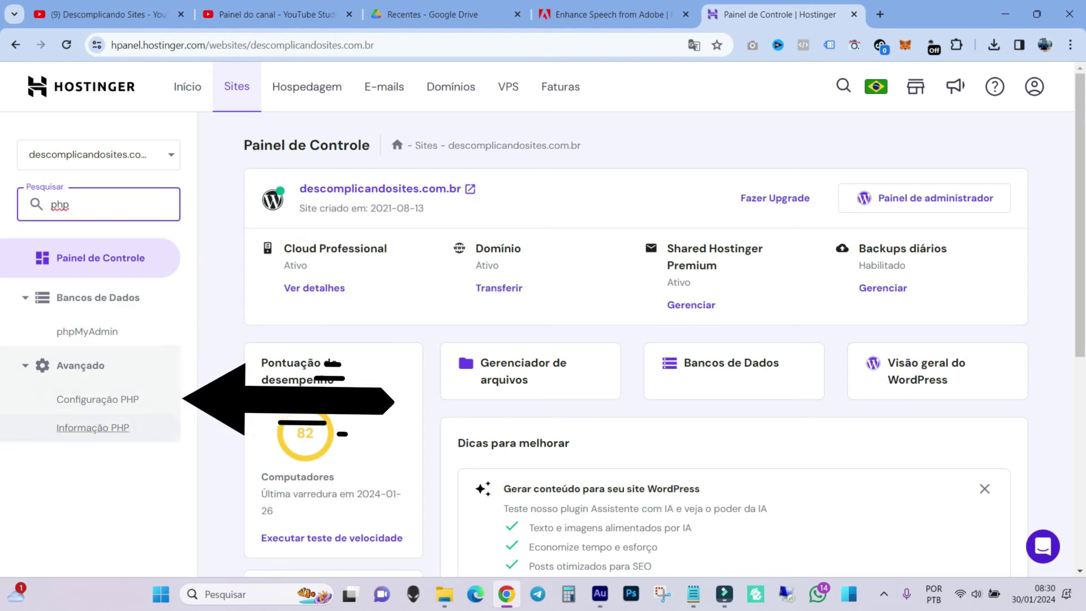
{"action": "left_click", "coordinate": [97, 399]}
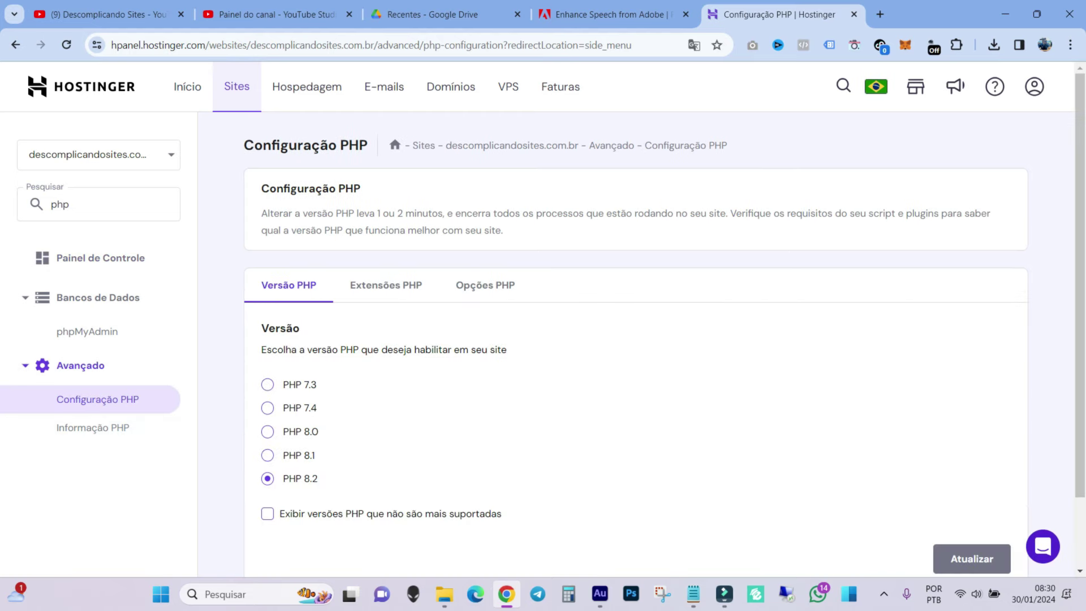
{"action": "left_click_drag", "start_coordinate": [260, 213], "coordinate": [415, 214]}
{"action": "scroll", "coordinate": [636, 340], "scroll_direction": "down", "scroll_amount": 1}
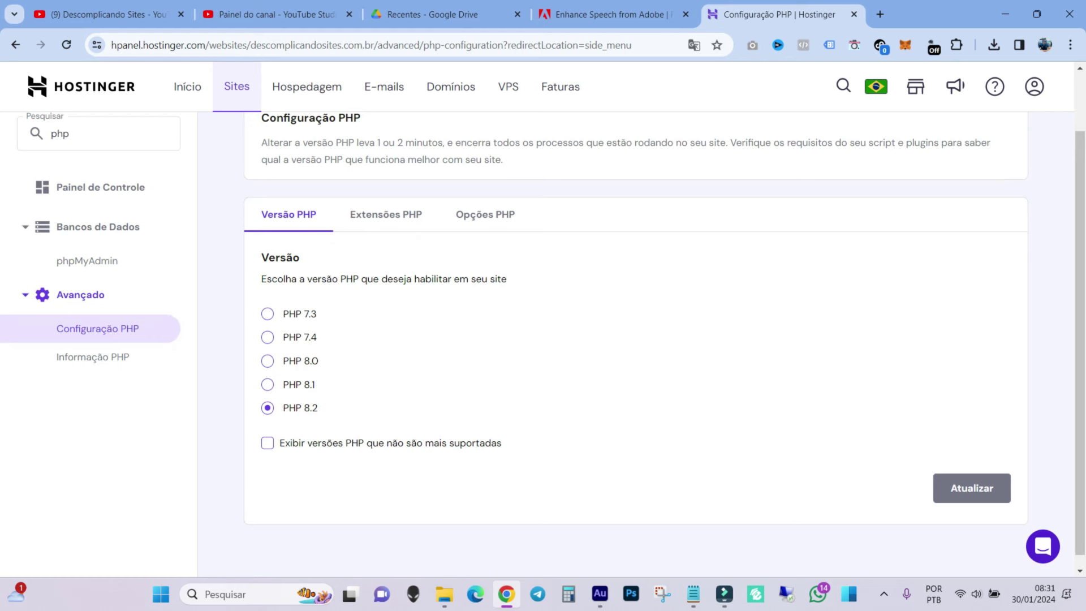